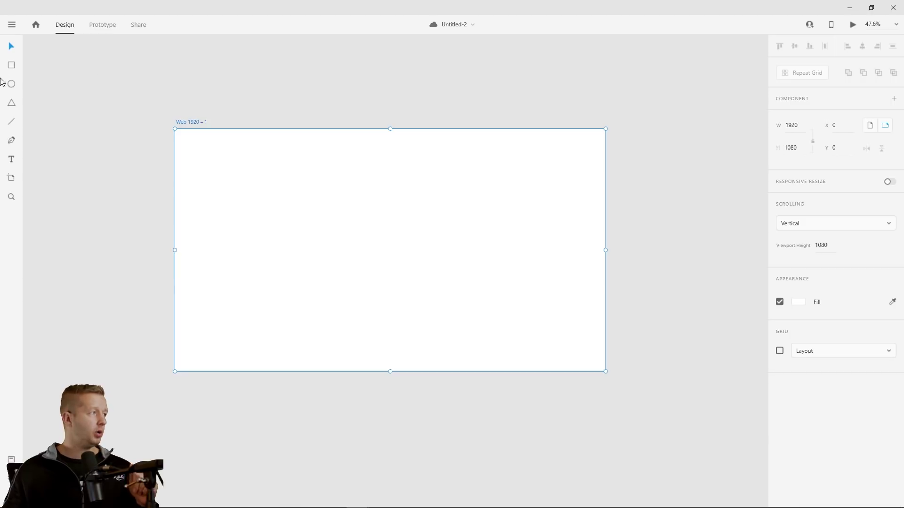
Draw a borderless rectangle about 616 by 153 in the middle of the artboard and fill it dark blue
left_click(12, 67)
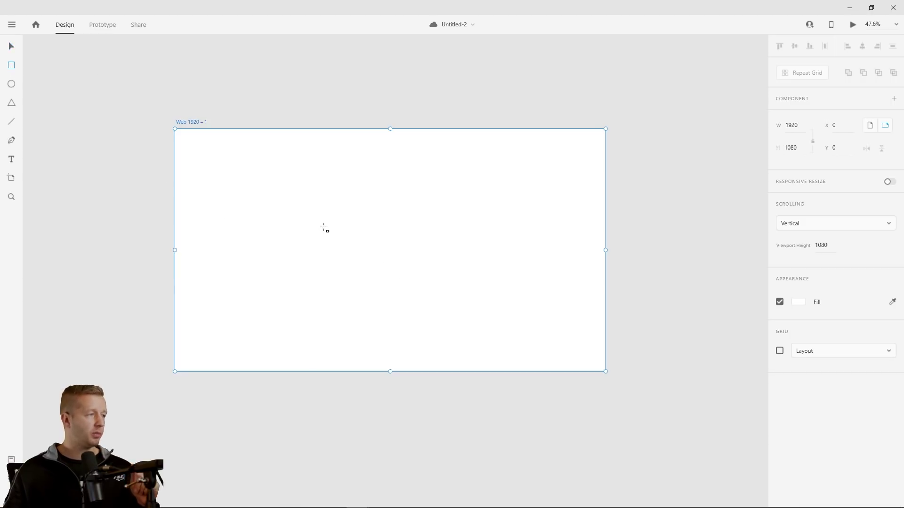
left_click_drag(322, 232, 458, 267)
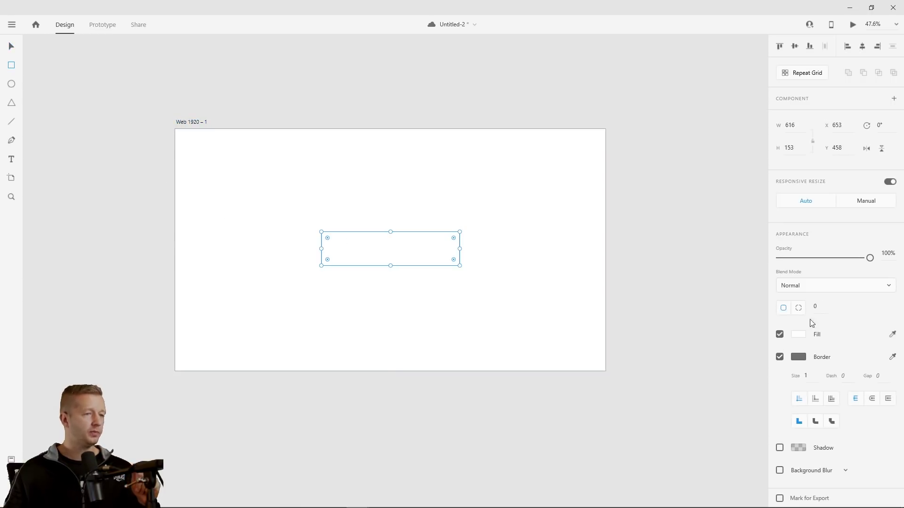
left_click(780, 357)
left_click(798, 335)
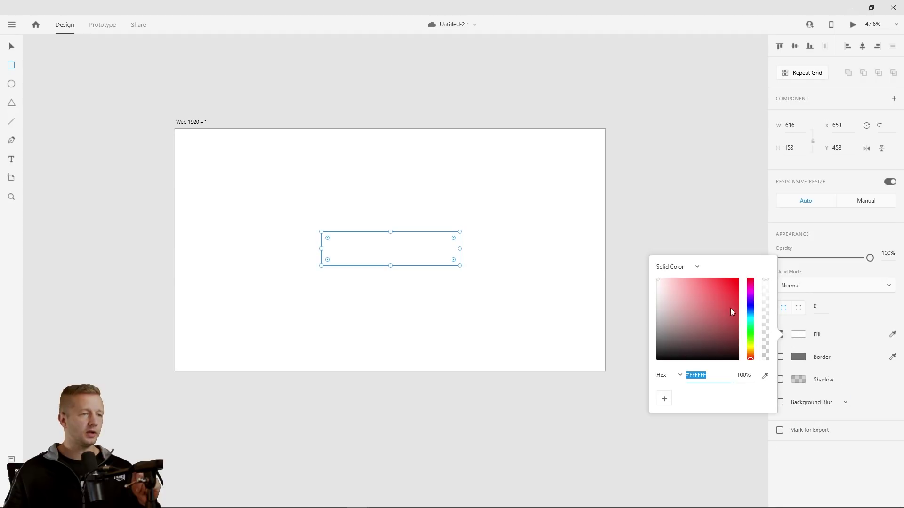
left_click(750, 311)
left_click_drag(725, 312, 731, 333)
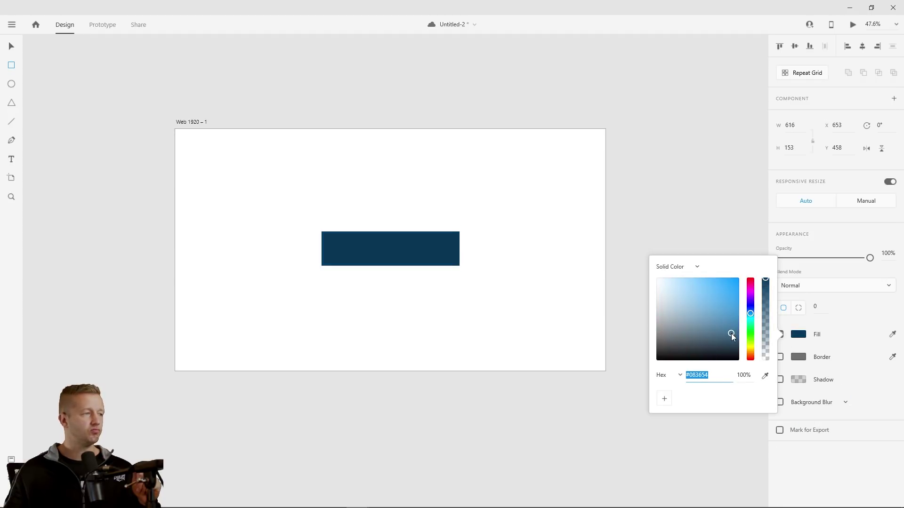
left_click(11, 50)
left_click(324, 104)
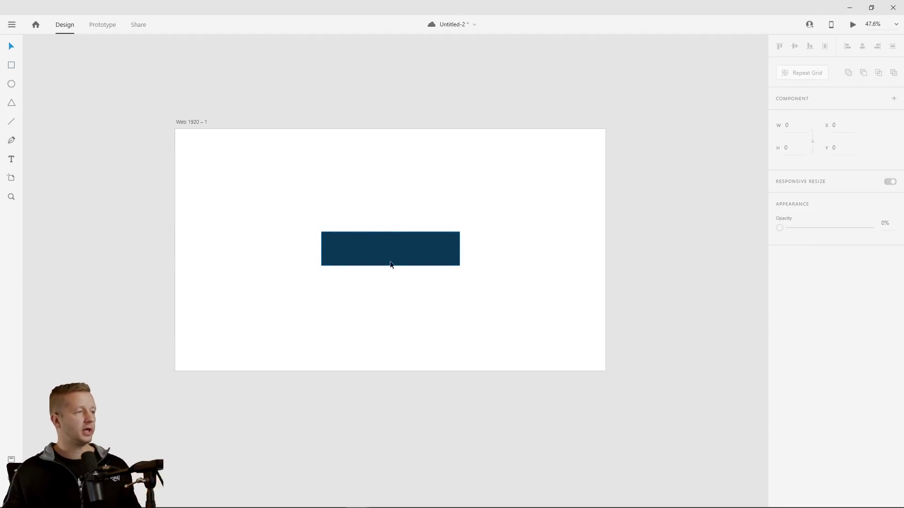
Move the dark blue rectangle slightly to about X 652, Y 464 on the artboard
left_click_drag(390, 263, 390, 262)
left_click(424, 305)
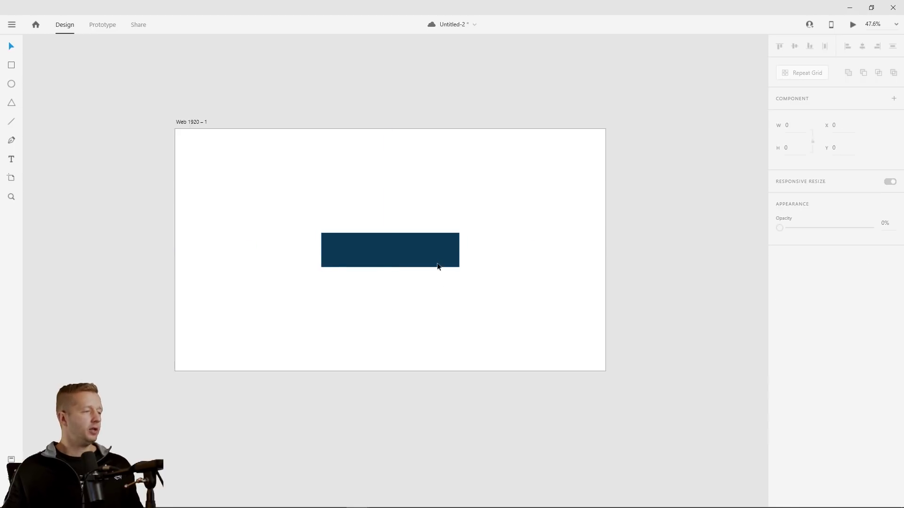
left_click(437, 264)
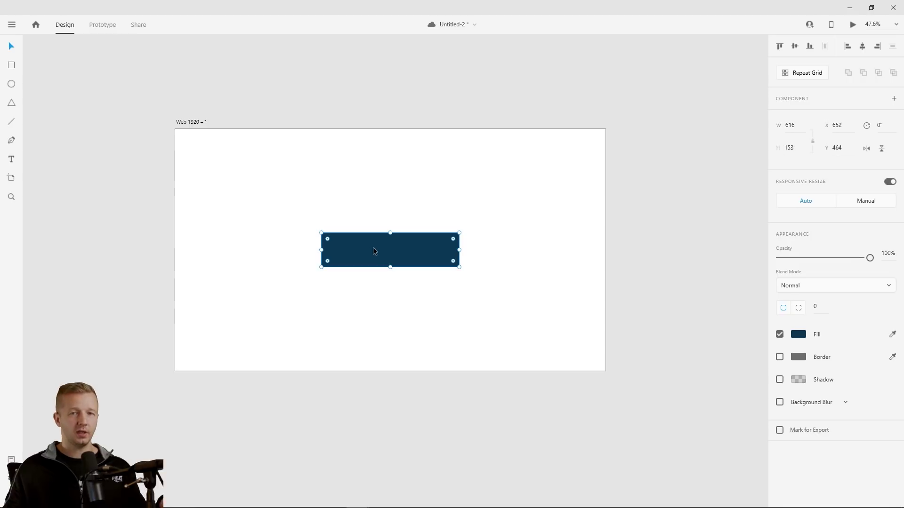
left_click(487, 239)
left_click(452, 252)
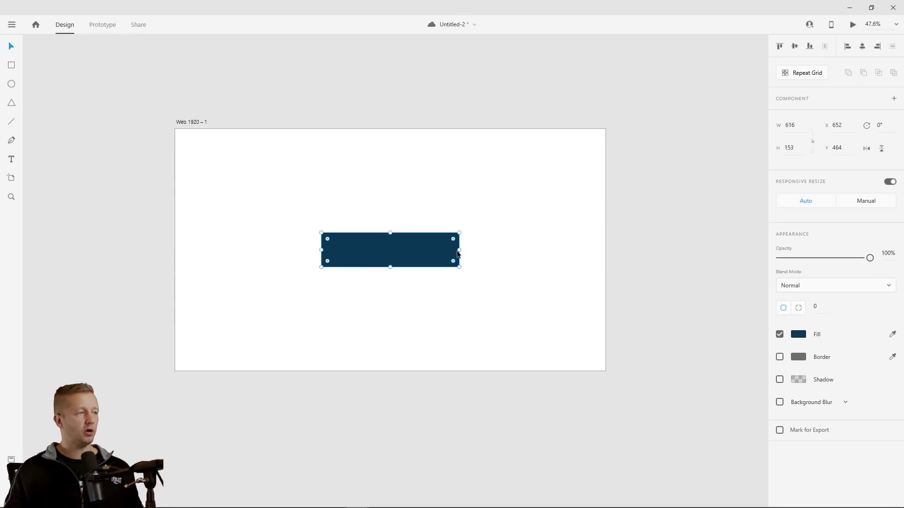
Narrow the dark blue rectangle to about 161 wide, keeping its left edge in place
left_click_drag(459, 250, 357, 255)
left_click(383, 255)
left_click(332, 250)
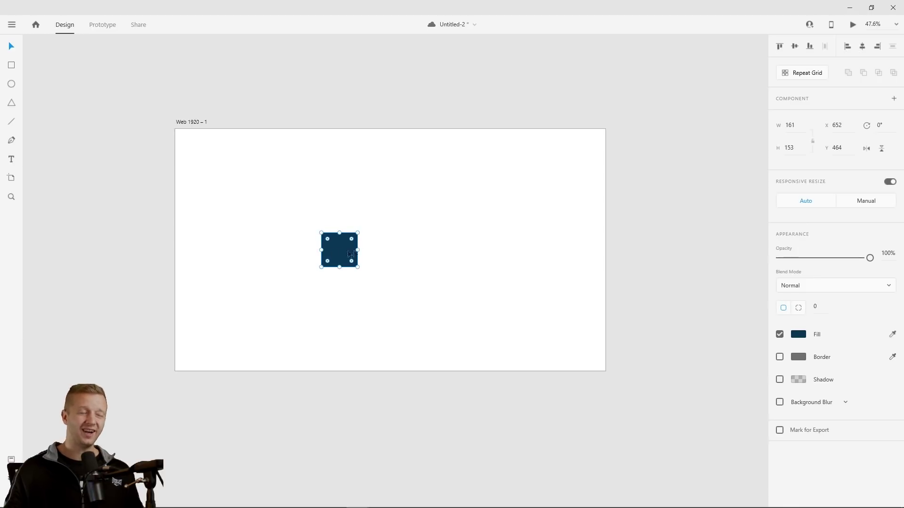
Widen the dark blue rectangle to about 634 and save the document
left_click_drag(357, 250, 464, 250)
left_click(494, 258)
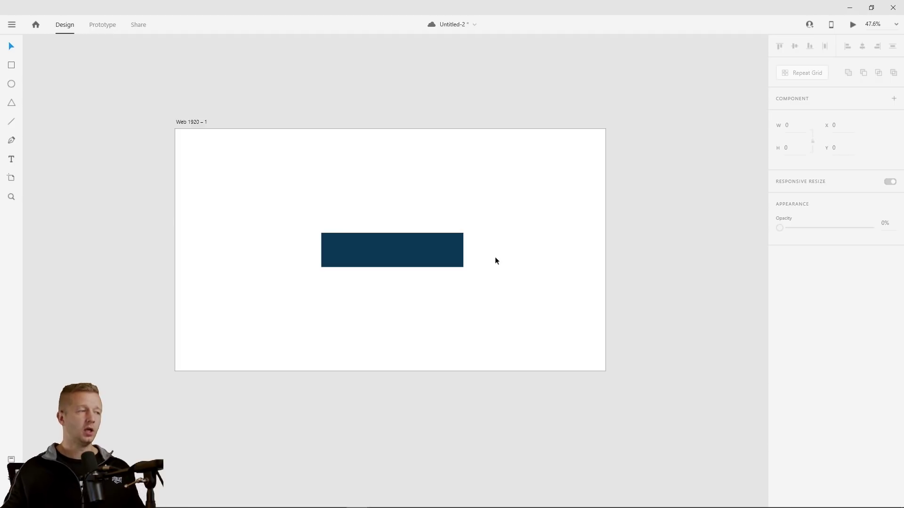
left_click(447, 250)
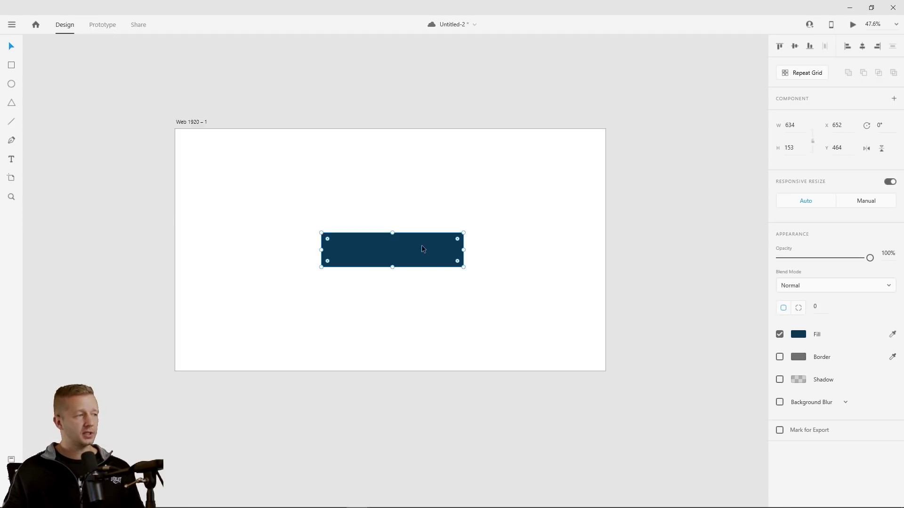
left_click(426, 206)
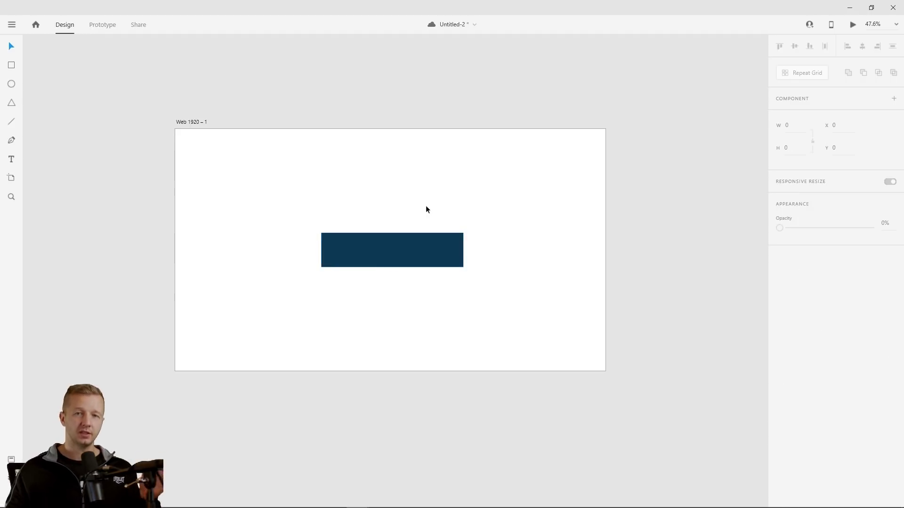
key("ctrl+s")
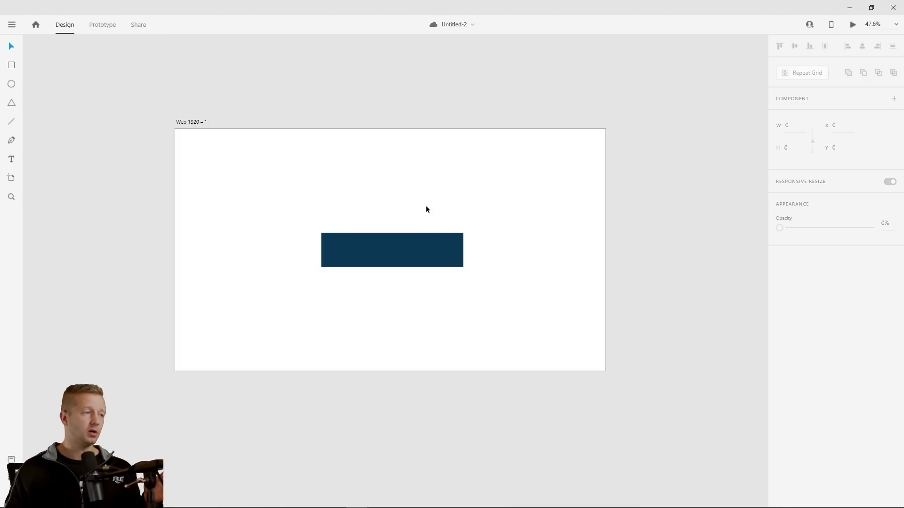
Add the text "My Button" inside the upper-left part of the dark blue rectangle
left_click(427, 250)
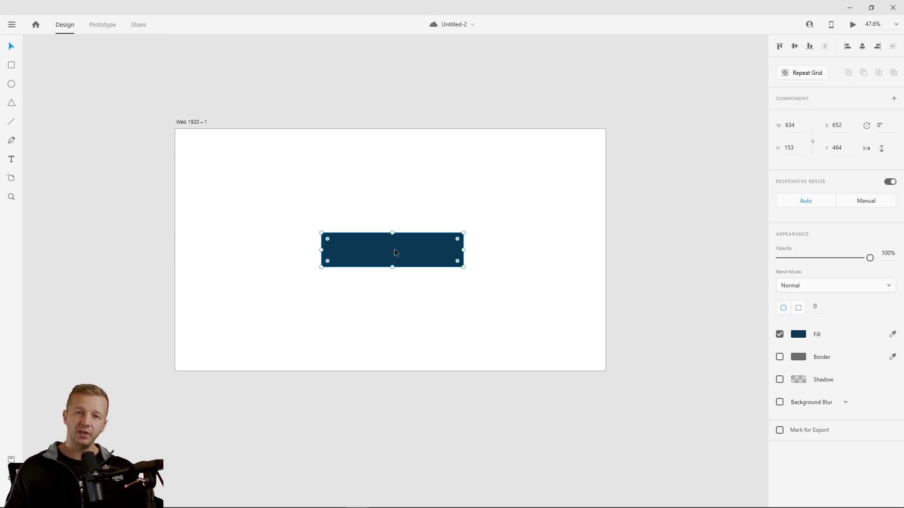
left_click(140, 145)
left_click(11, 159)
left_click(333, 244)
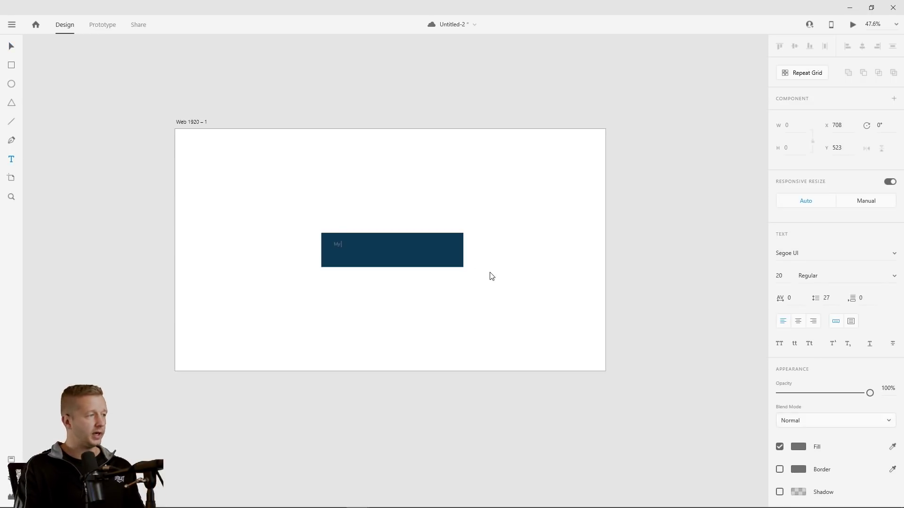
type("My Button")
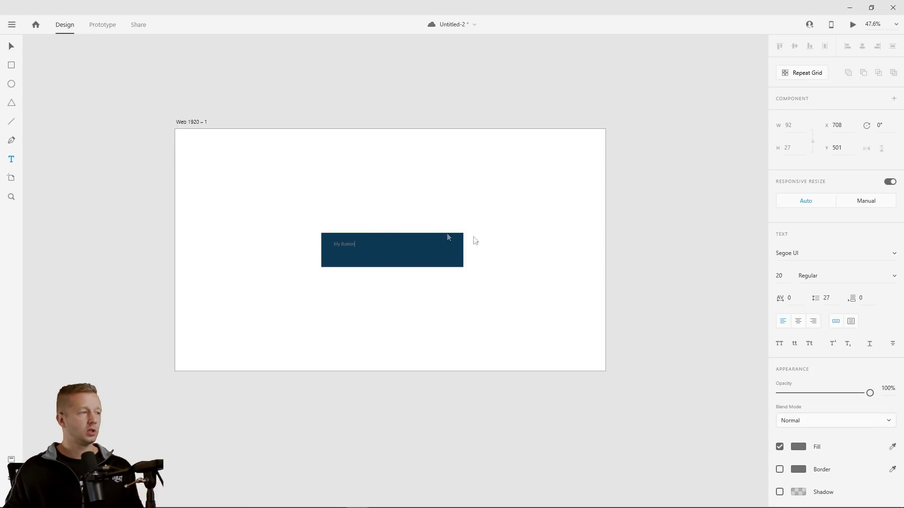
key("Escape")
left_click(12, 46)
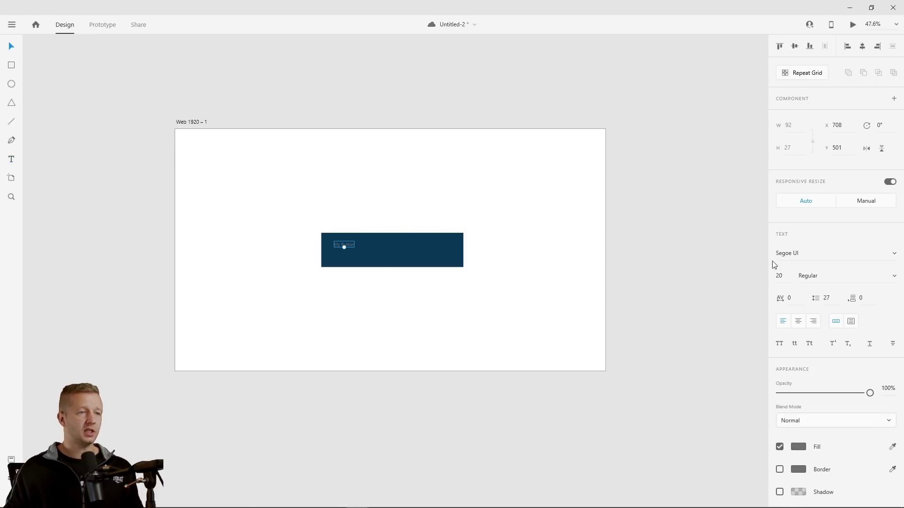
Set the "My Button" text to white (#FFFFFF) and its font size to 46
left_click(798, 446)
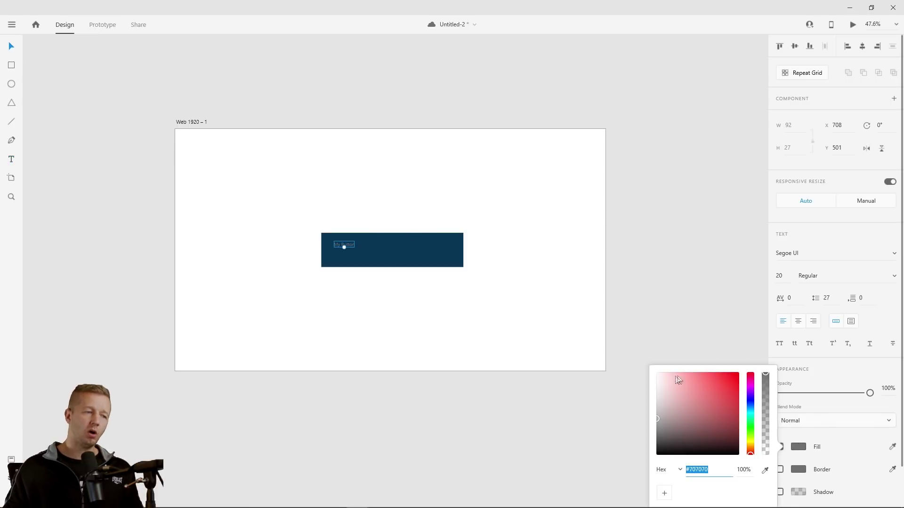
left_click_drag(671, 394, 643, 369)
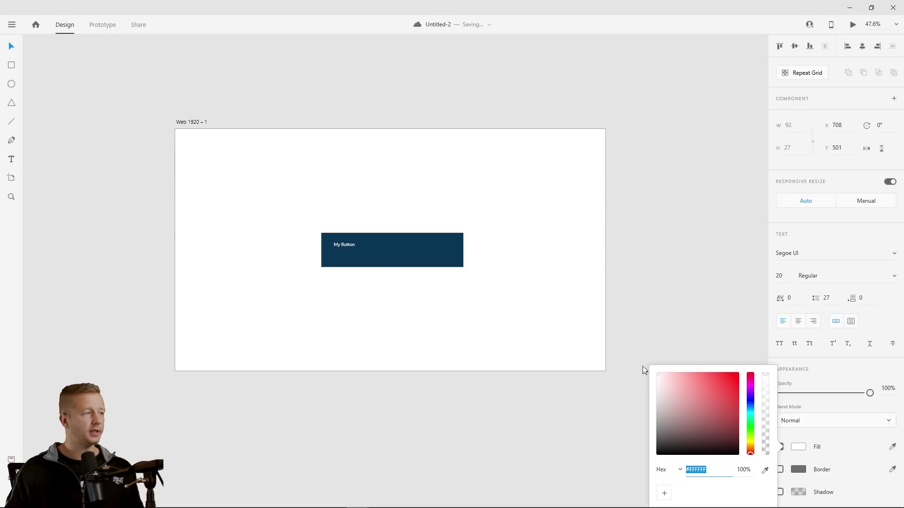
left_click(348, 250)
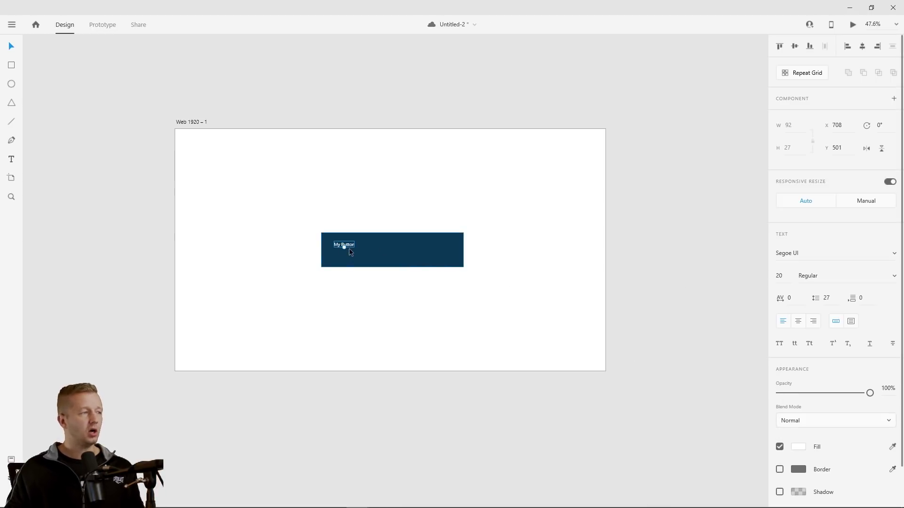
left_click(783, 276)
left_click_drag(785, 277, 786, 215)
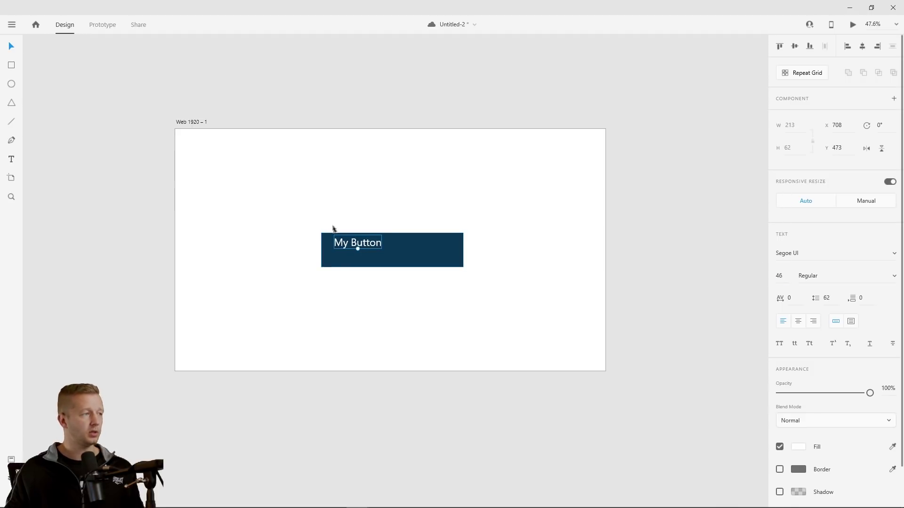
Move the "My Button" text to the rectangle's upper-left corner at about X 672, Y 446, and save the document
left_click_drag(363, 247, 355, 241)
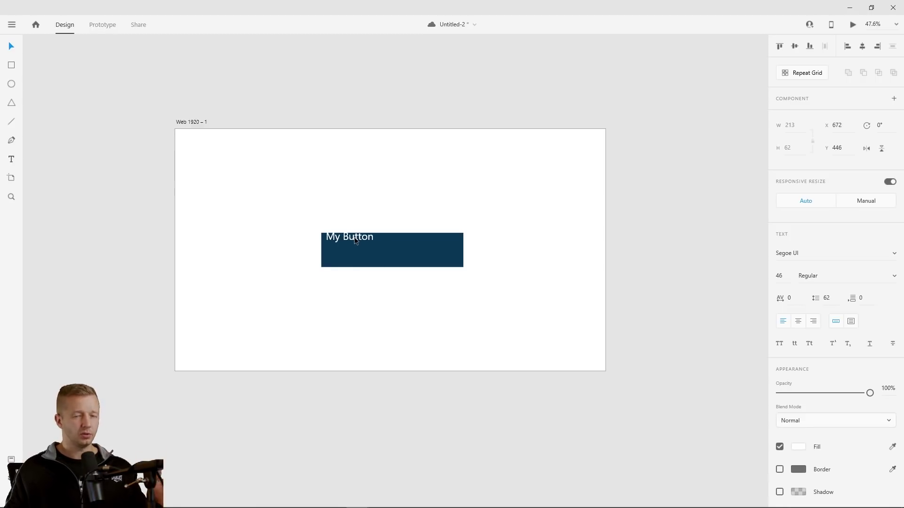
left_click(349, 193)
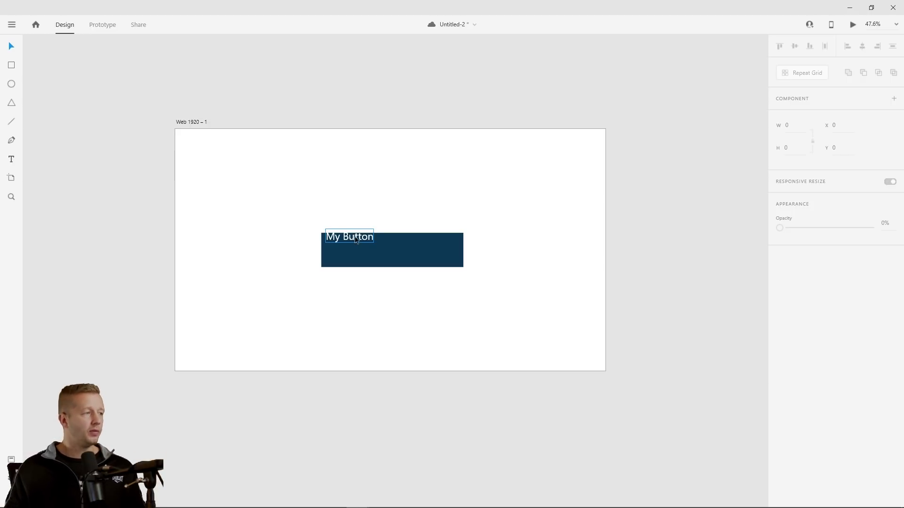
key("ctrl+s")
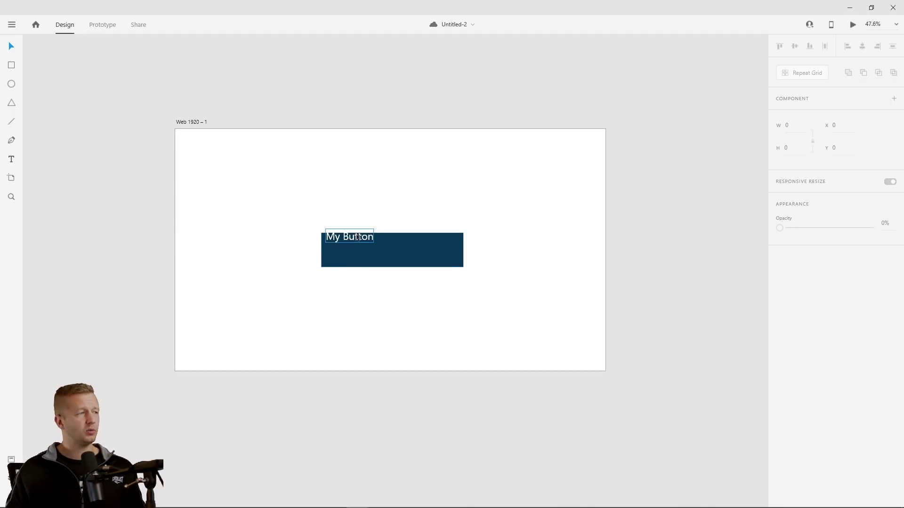
Place the "My Button" text in the middle of the rectangle at about X 854, Y 509, and save the document
left_click_drag(355, 240, 396, 254)
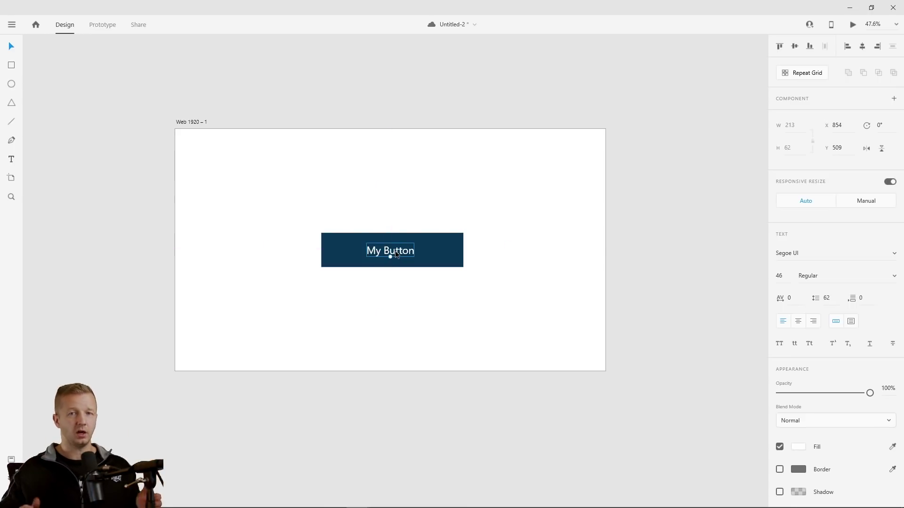
left_click(391, 310)
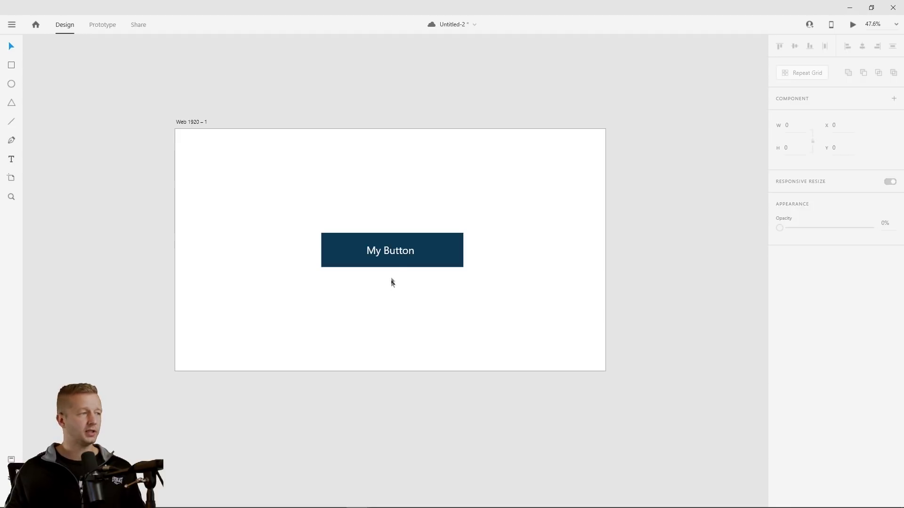
left_click(398, 252)
left_click(406, 308)
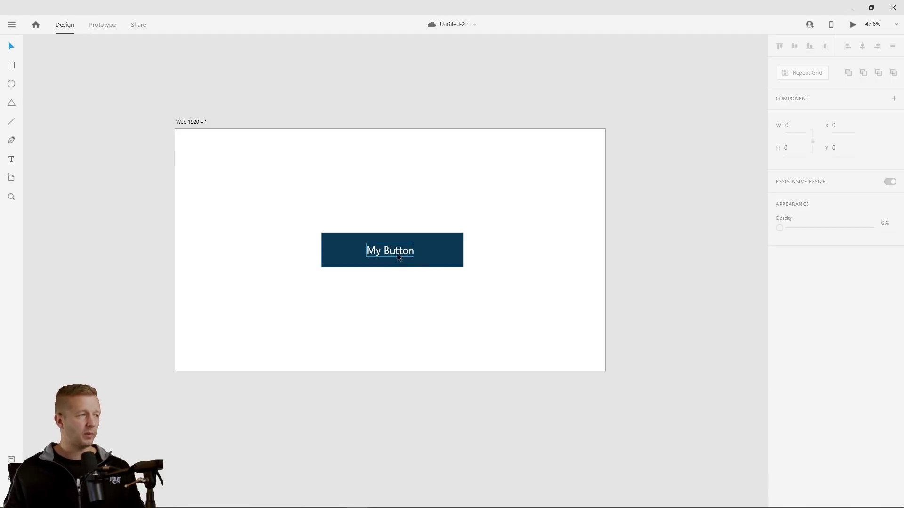
key("ctrl+s")
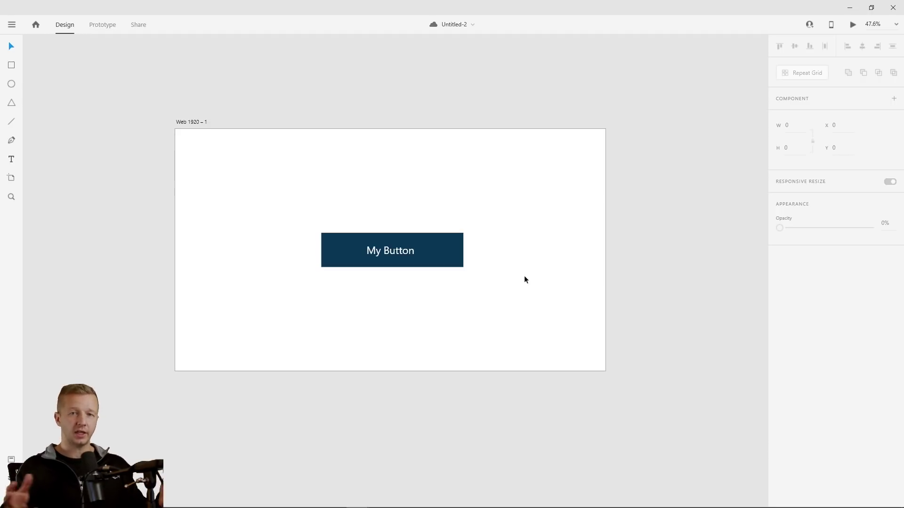
Delete the rectangle and the "My Button" text from the artboard
key("ctrl+a")
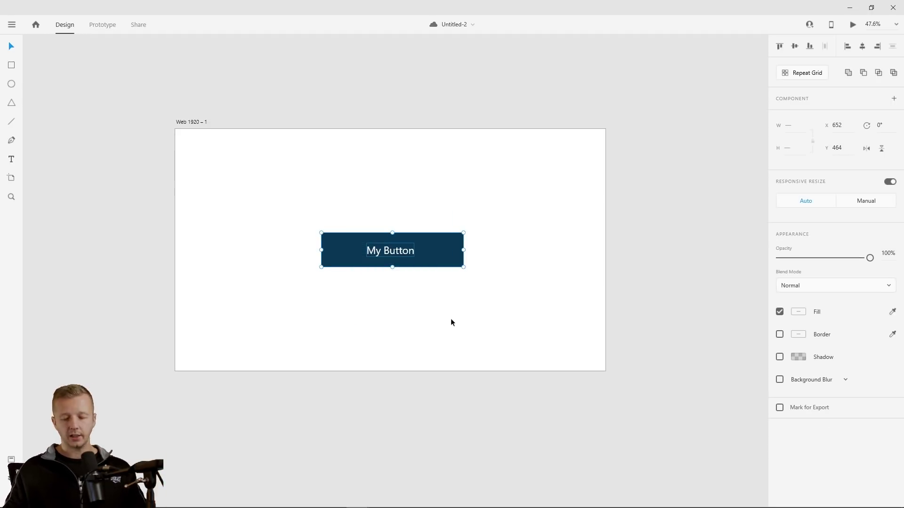
key("Delete")
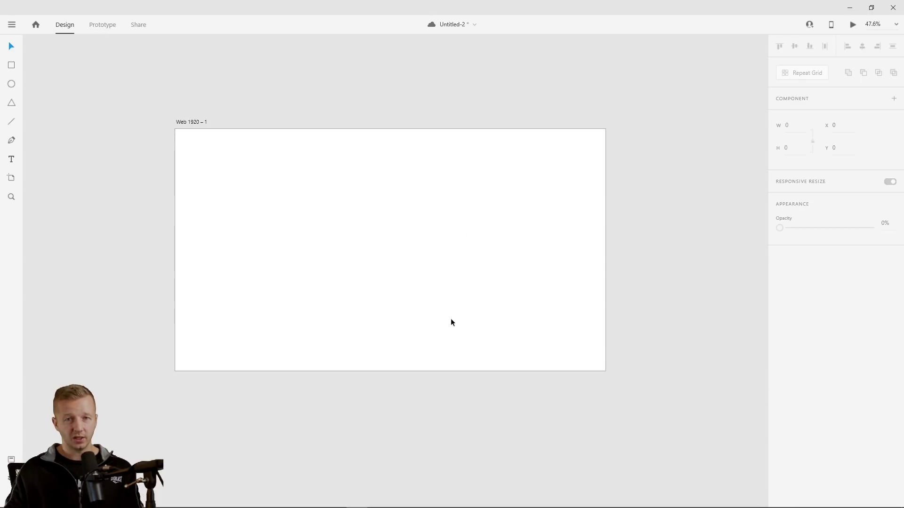
Fill the Web 1920 – 1 artboard with dark grey #1C1C1C and store that colour as a swatch
left_click(192, 122)
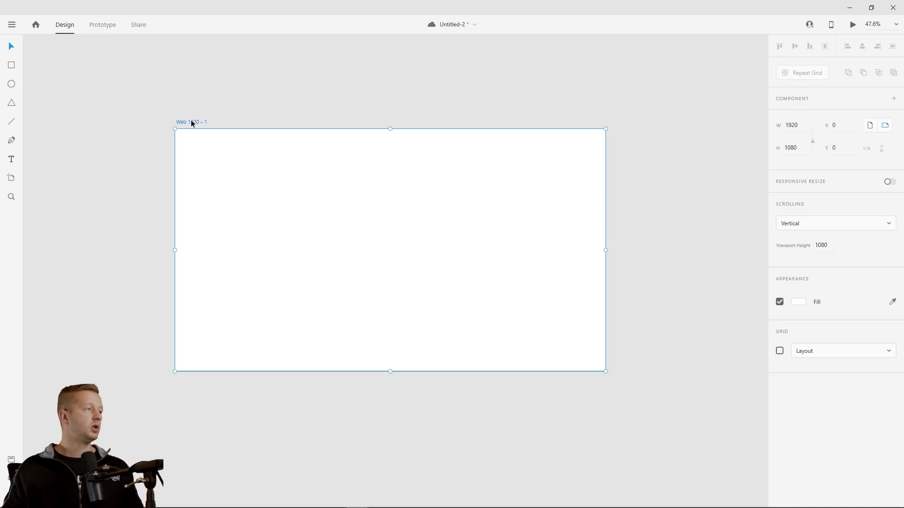
left_click(799, 302)
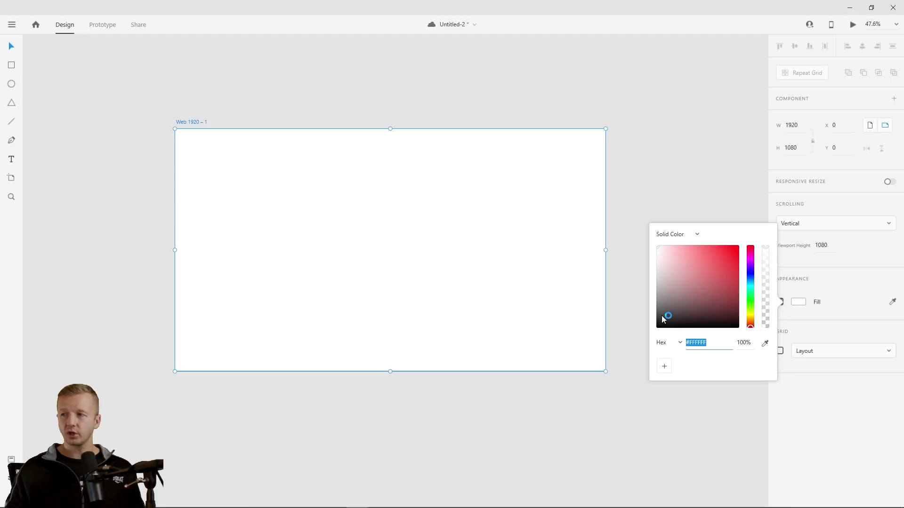
left_click_drag(663, 319, 650, 323)
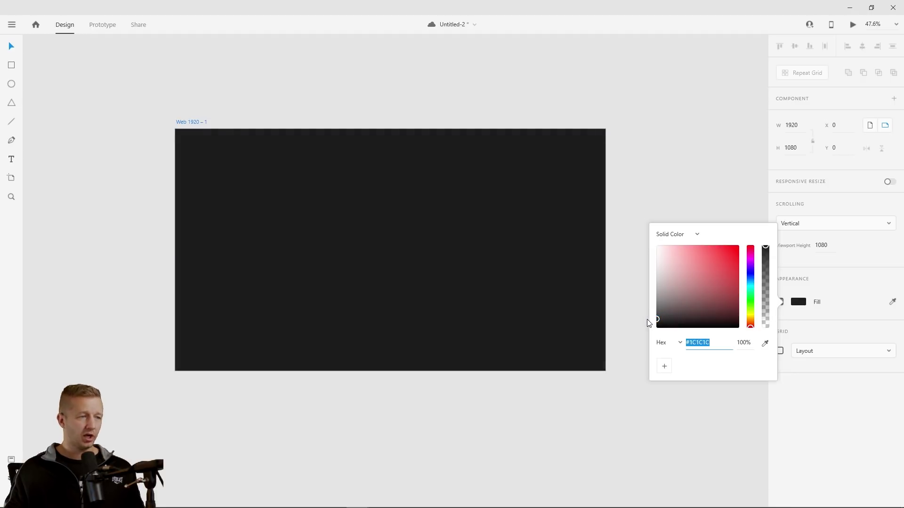
left_click(664, 367)
left_click(482, 411)
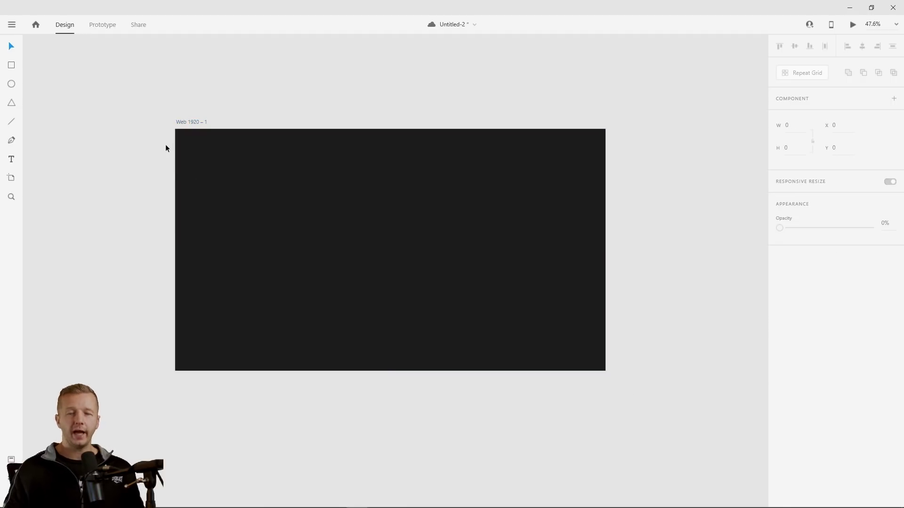
left_click(227, 203)
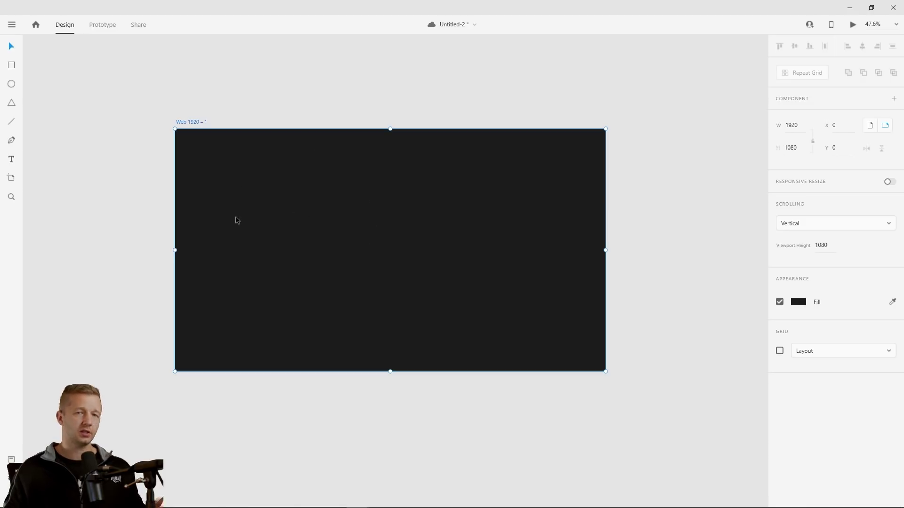
Add a two-line heading reading "Choosing a" and "Color Scheme" in the upper-left area of the artboard, at about X 174, Y 263
left_click(228, 110)
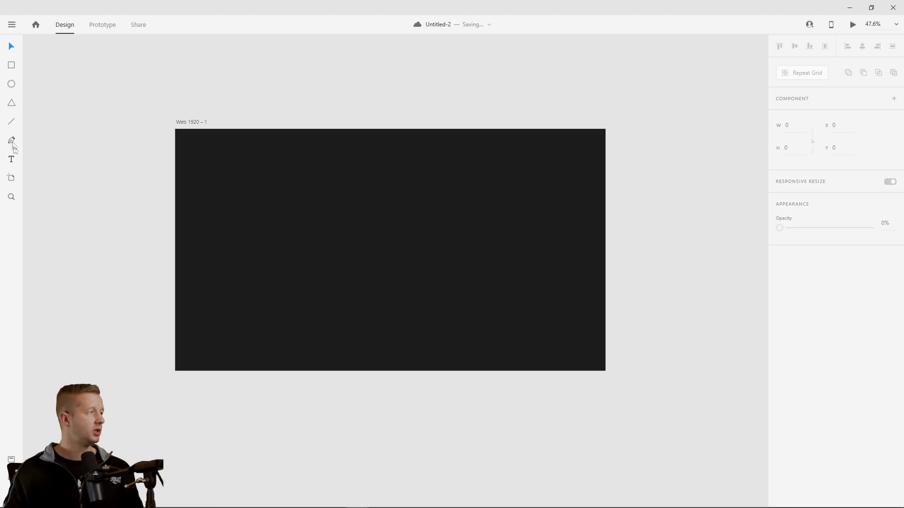
left_click(14, 163)
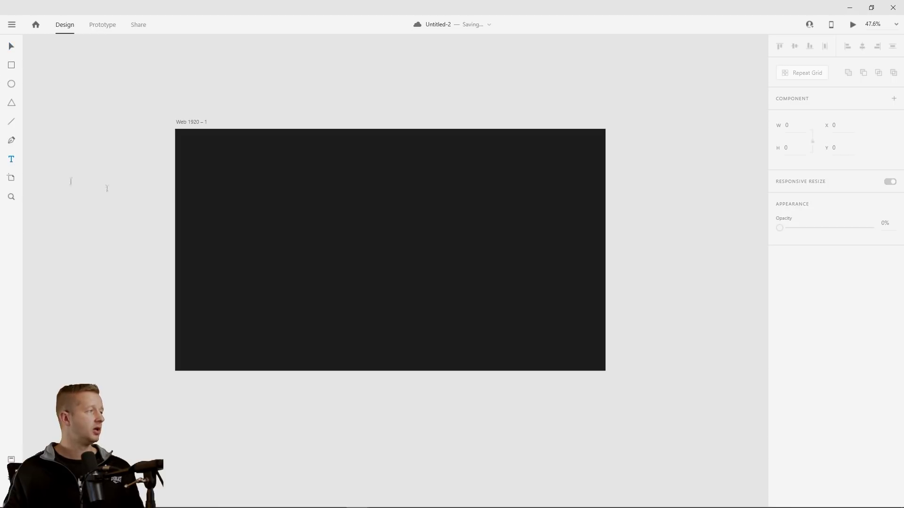
left_click(214, 199)
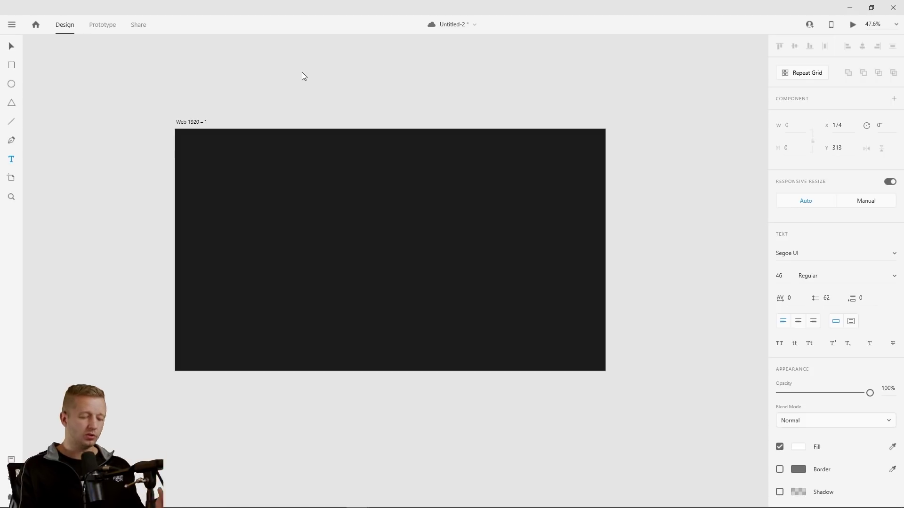
type("C")
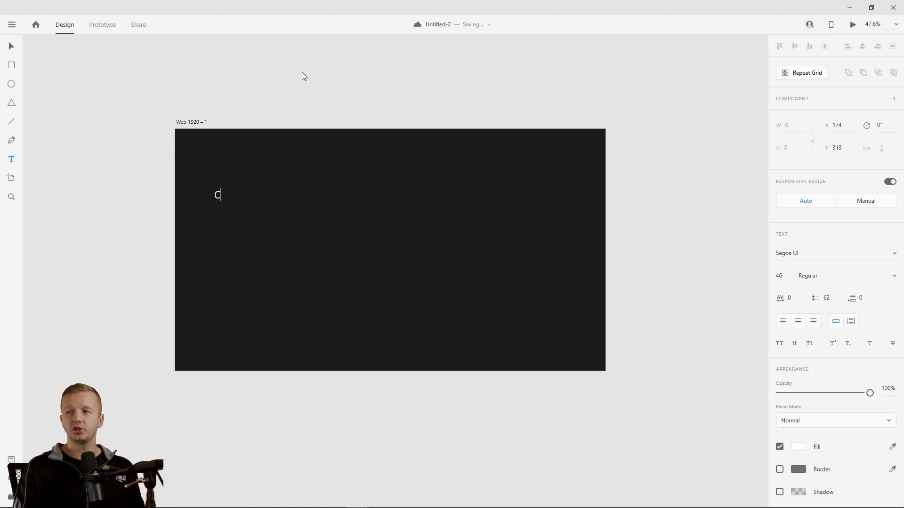
type("hoosing a")
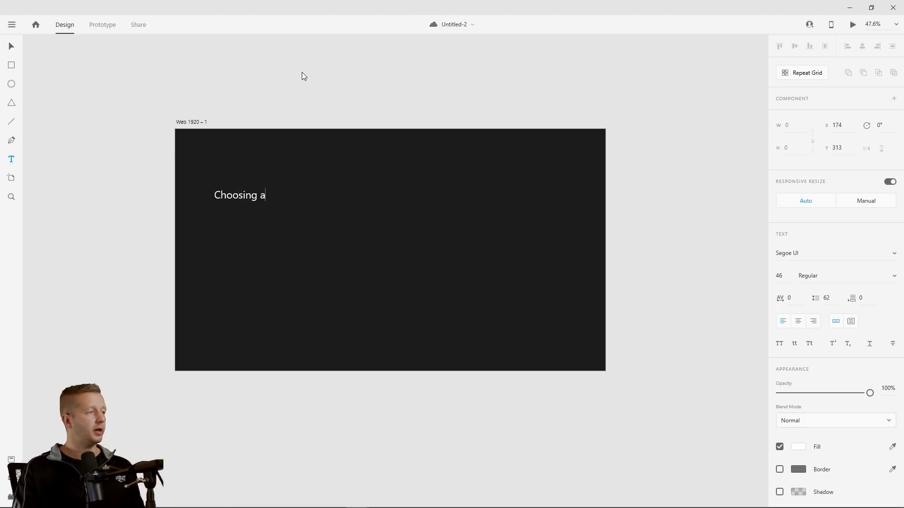
key("Return")
type("color")
key("BackSpace")
key("BackSpace")
key("BackSpace")
key("BackSpace")
key("BackSpace")
key("BackSpace")
type("Color Scheme")
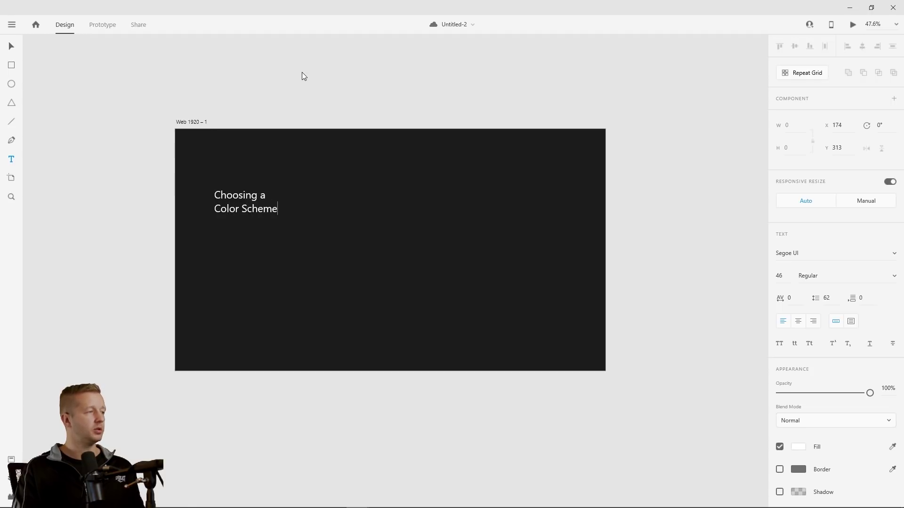
key("Escape")
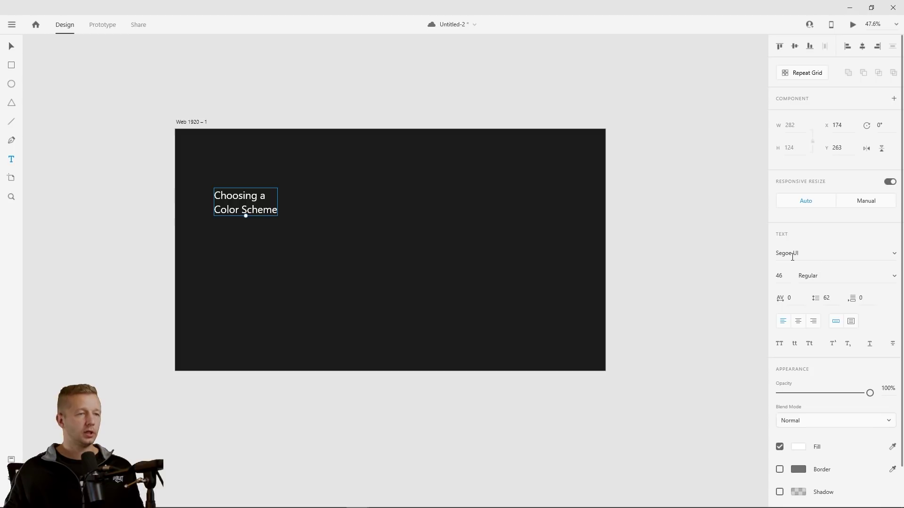
Enlarge the heading to font size 96 and move it to about X 227, Y 257
key("shift+Up")
key("shift+Up")
key("shift+Up")
key("shift+Up")
key("shift+Up")
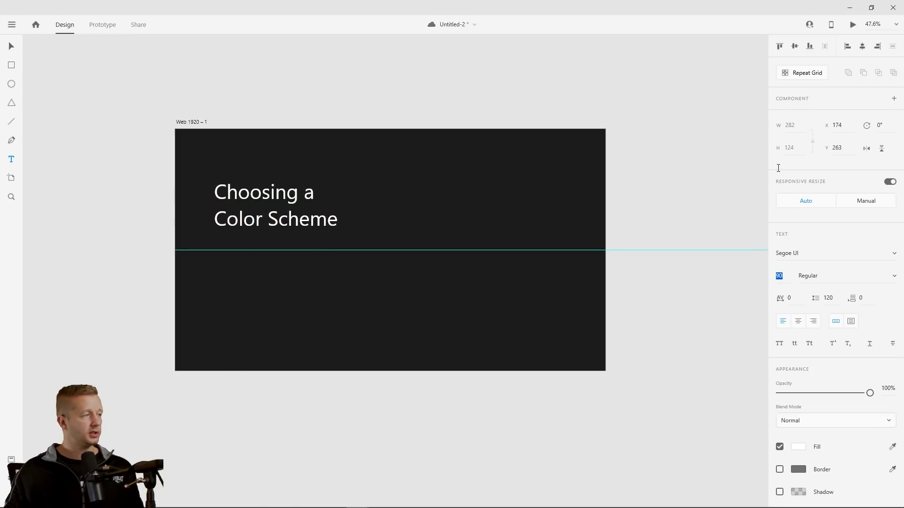
key("v")
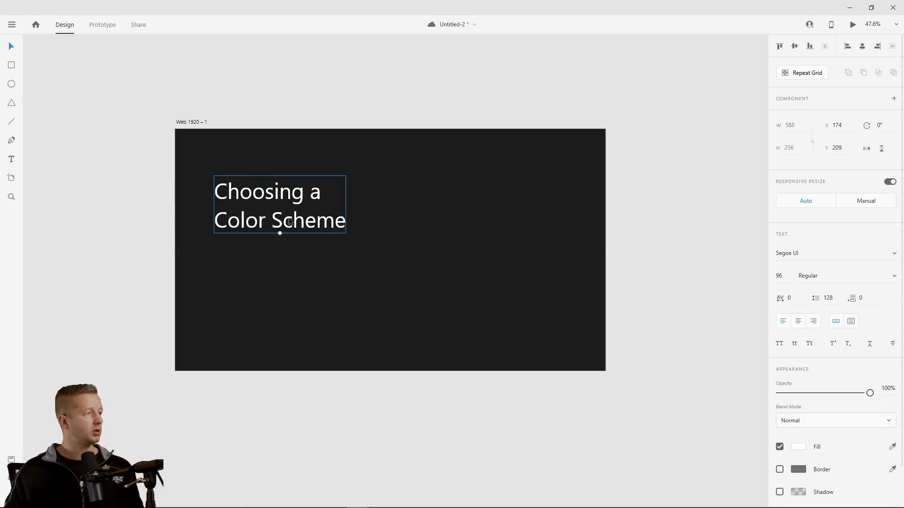
left_click_drag(291, 222, 306, 231)
left_click(285, 63)
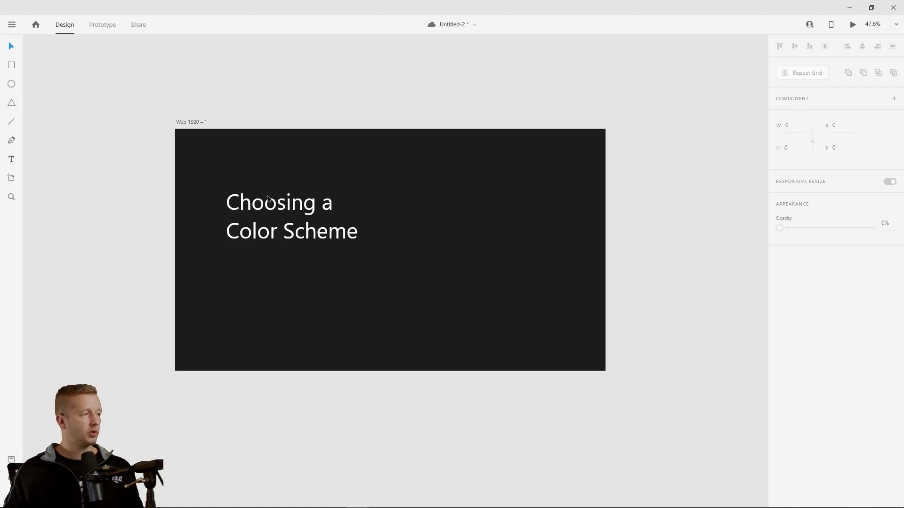
Change the heading's font to Neusa Next Std with the Medium weight
left_click(271, 213)
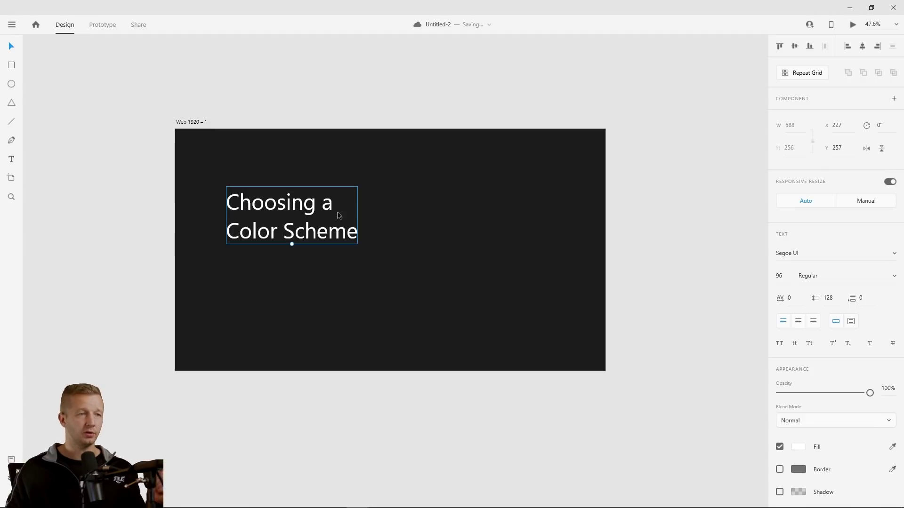
left_click(810, 254)
type("Neusa Next Std")
key("Return")
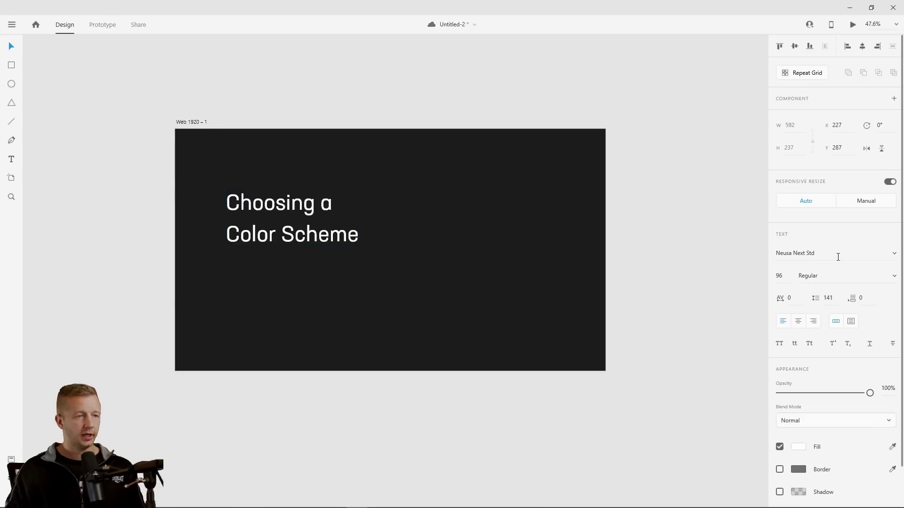
left_click(352, 236)
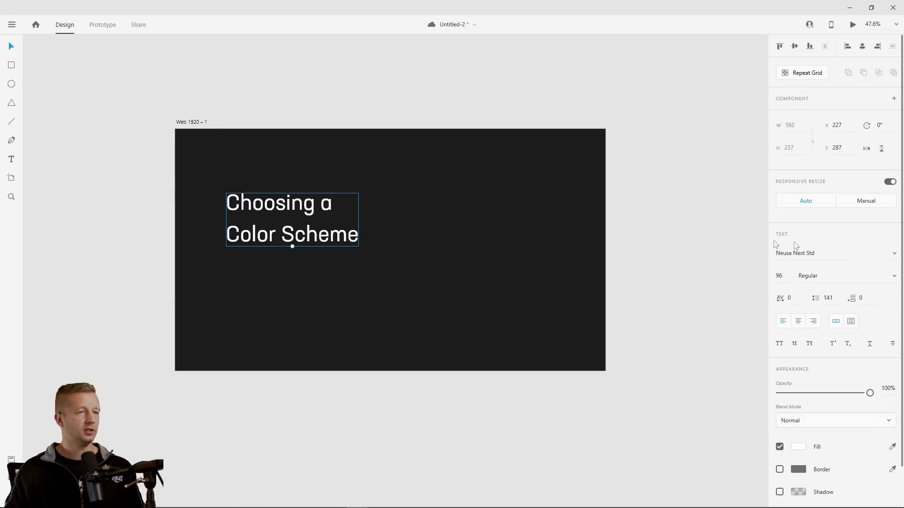
left_click(898, 276)
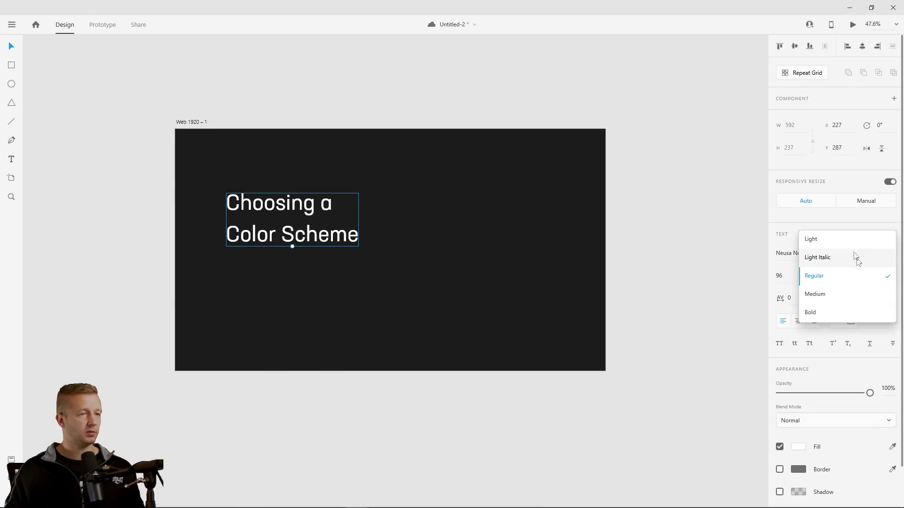
left_click(830, 295)
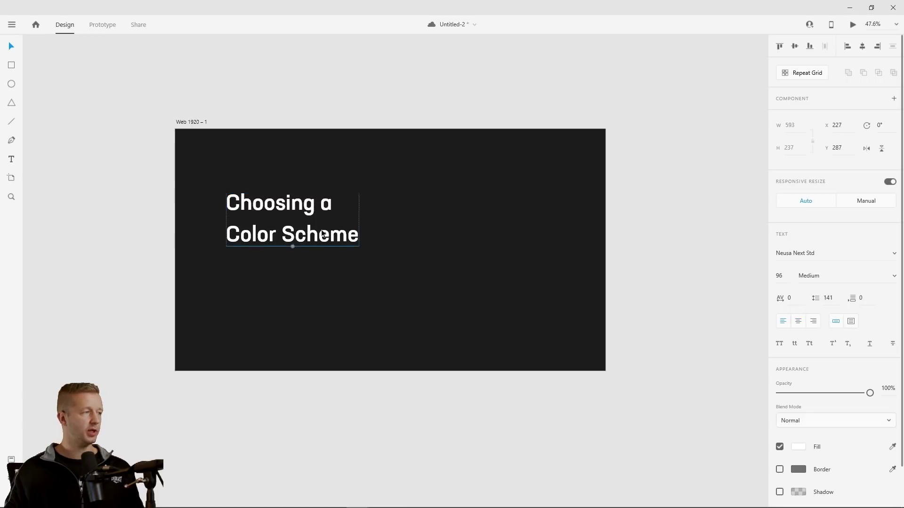
Tighten the heading's line spacing to 124 and save the document
left_click_drag(832, 303, 834, 348)
left_click(289, 115)
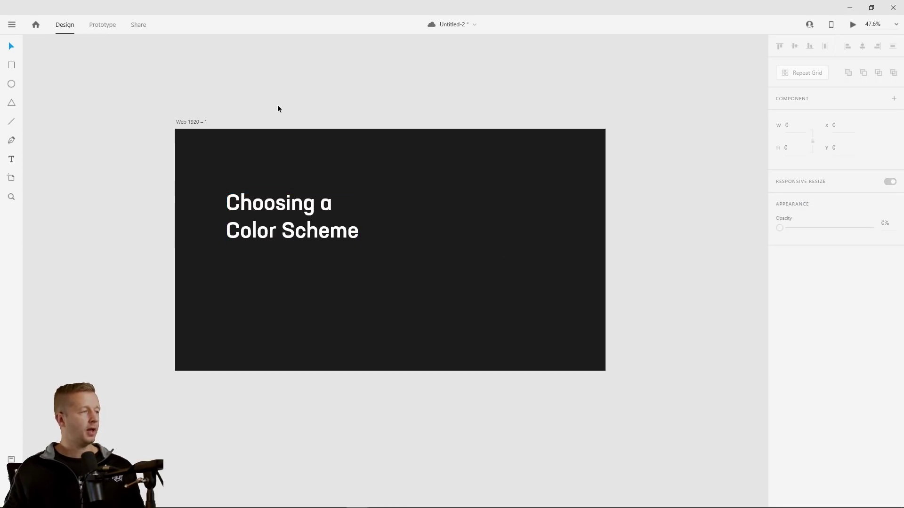
left_click(195, 122)
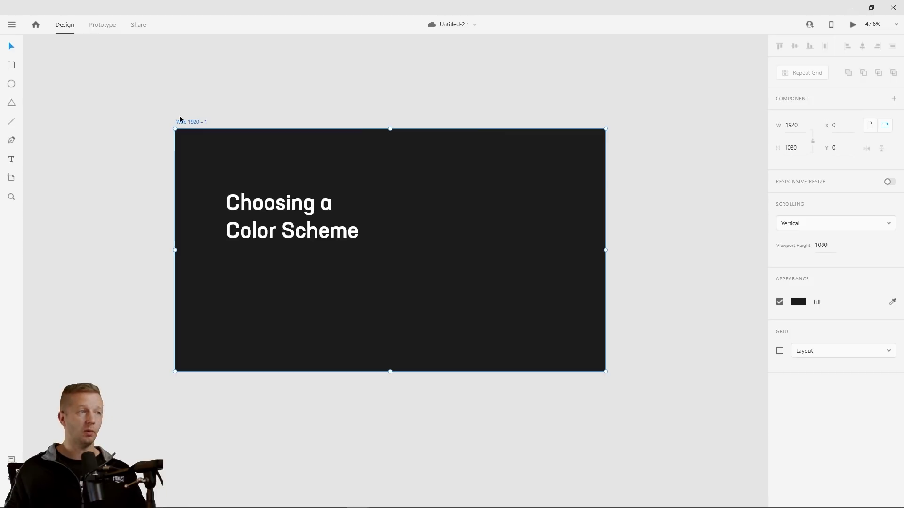
left_click(244, 211)
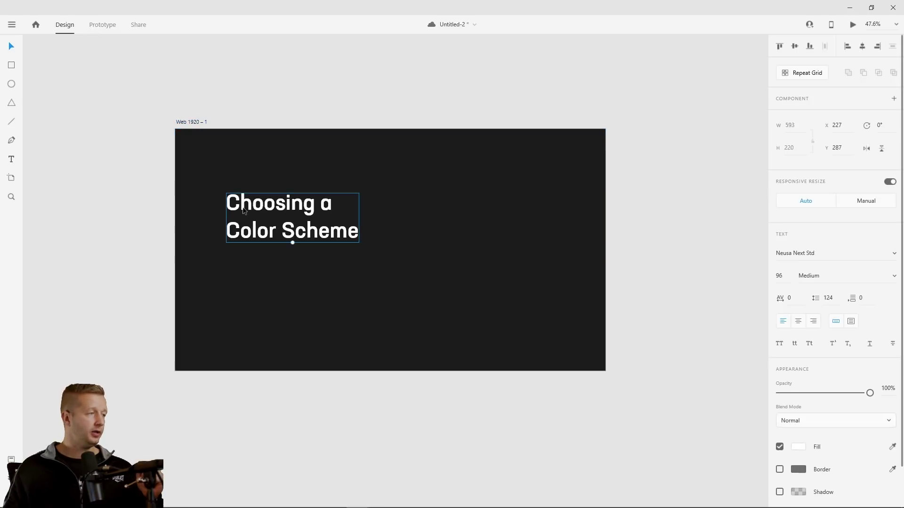
key("ctrl+s")
Try the heading on a single line by removing the line break before "Color Scheme", and undo the change
double_click(269, 219)
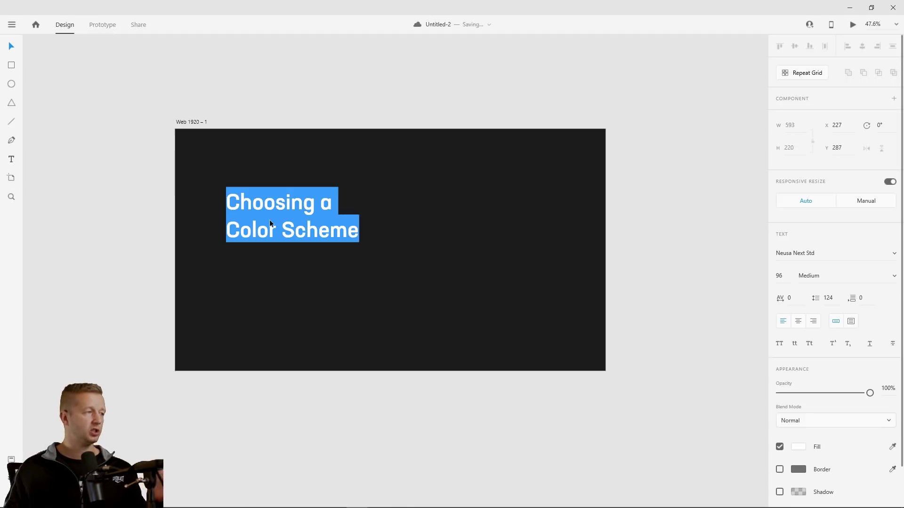
left_click(228, 230)
double_click(230, 233)
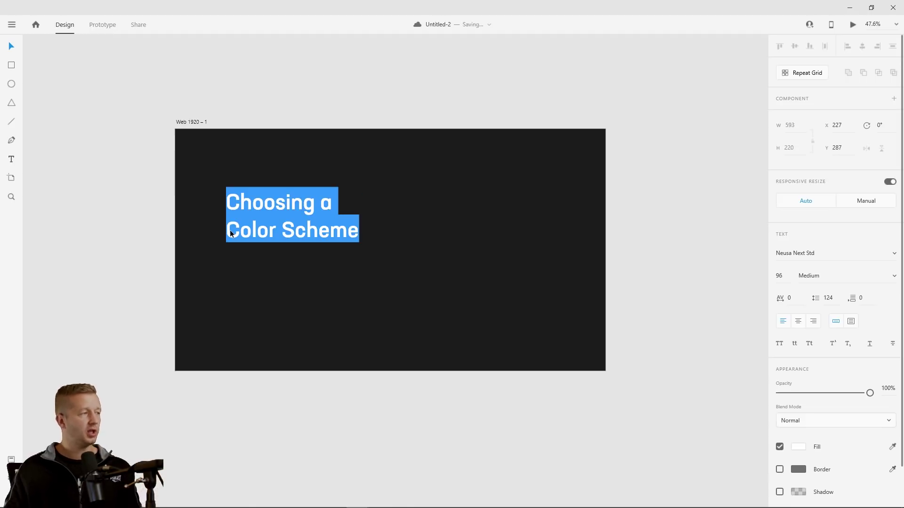
left_click(230, 231)
key("BackSpace")
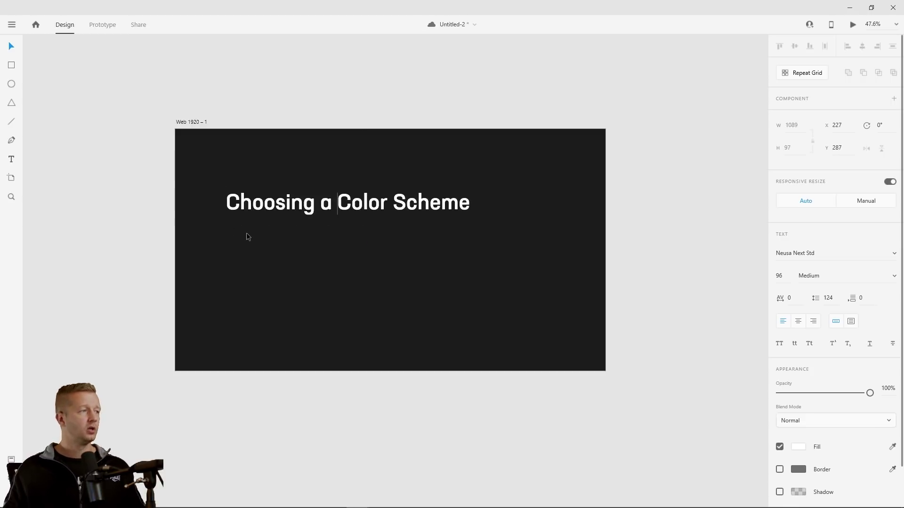
key("ctrl+z")
left_click(11, 47)
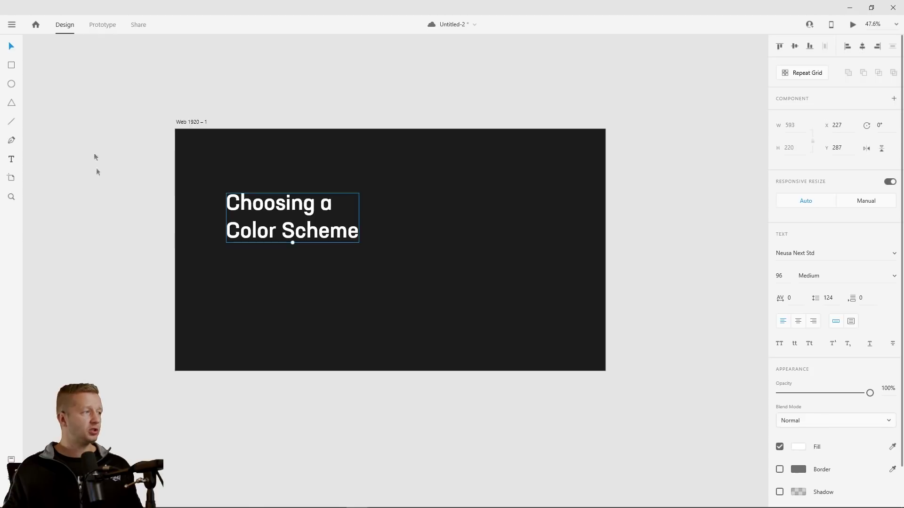
Save the document with the two-line heading
left_click(102, 194)
left_click(263, 214)
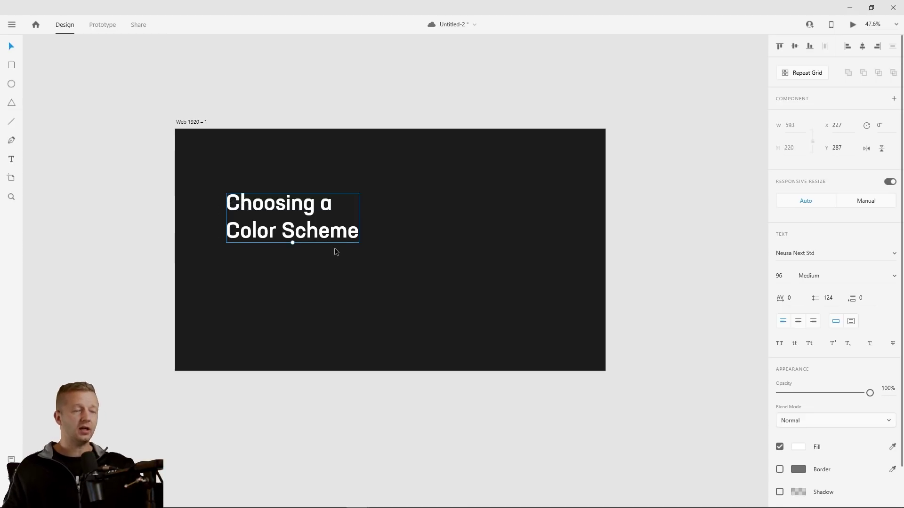
key("ctrl+s")
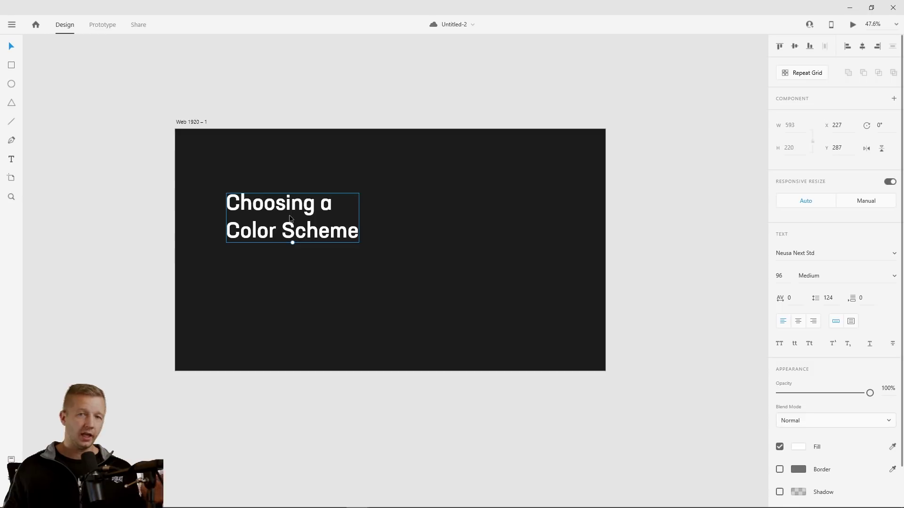
left_click(106, 169)
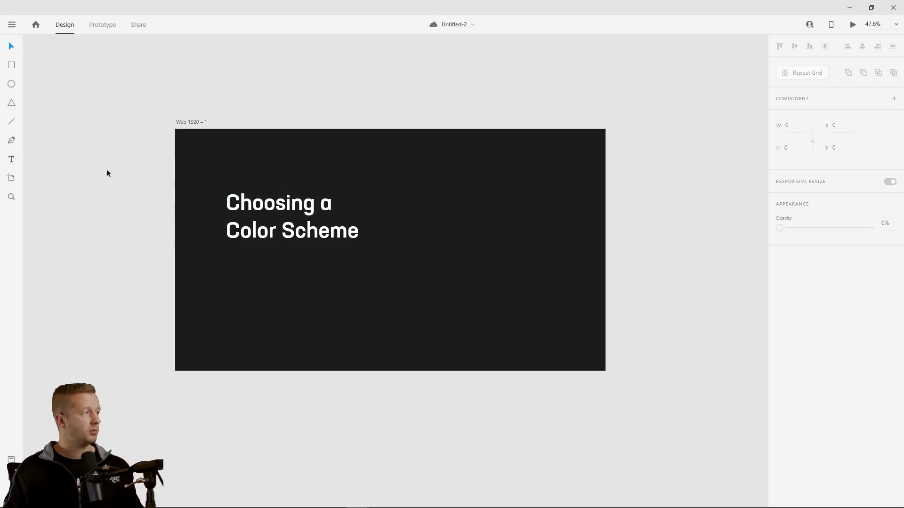
Draw a rectangle about 1920 × 205 across the artboard over the heading and reduce its opacity to about 17%
left_click(11, 65)
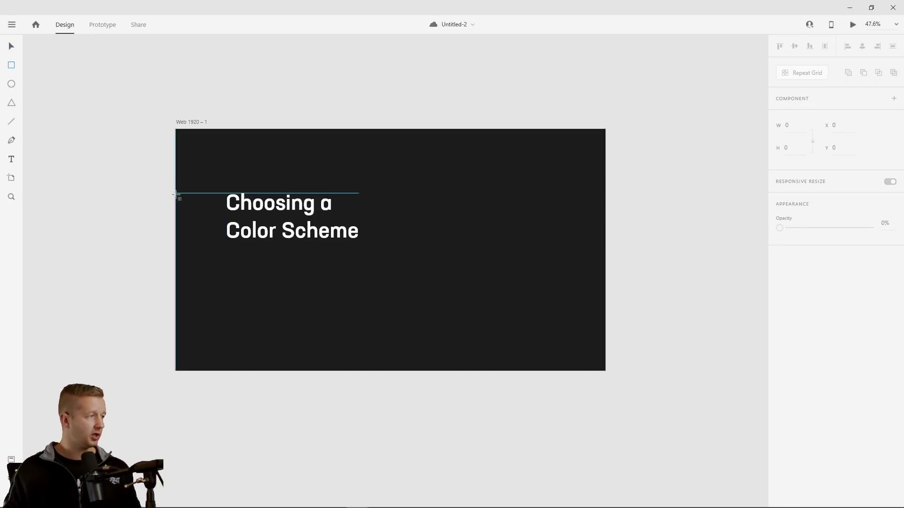
mouse_move(176, 193)
left_mouse_down()
mouse_move(539, 206)
mouse_move(631, 246)
mouse_move(606, 240)
left_mouse_up()
left_click(9, 51)
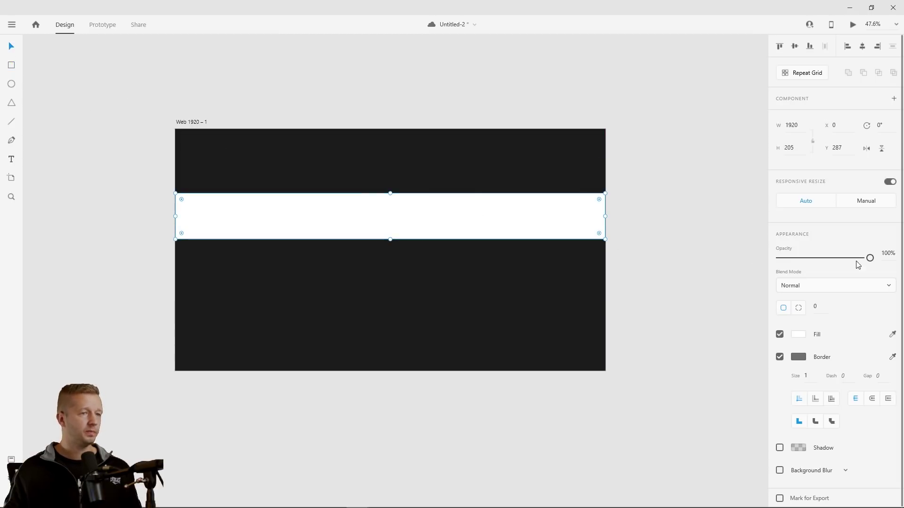
left_click_drag(857, 262, 796, 259)
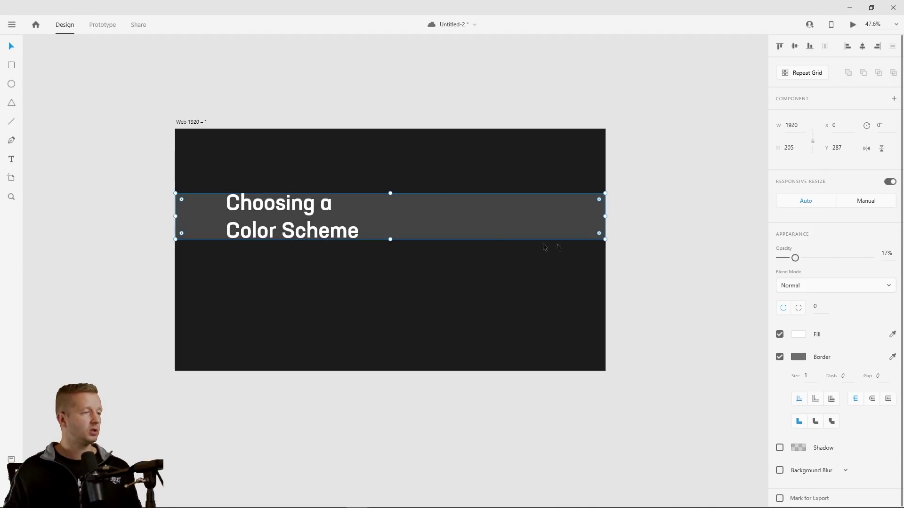
Make a second translucent rectangle matching the heading's width, about 593 × 1191, running vertically through the whole artboard
left_click_drag(604, 216, 359, 216)
left_click_drag(175, 216, 226, 217)
left_click_drag(293, 240, 303, 349)
left_click_drag(303, 314, 300, 332)
left_click(363, 434)
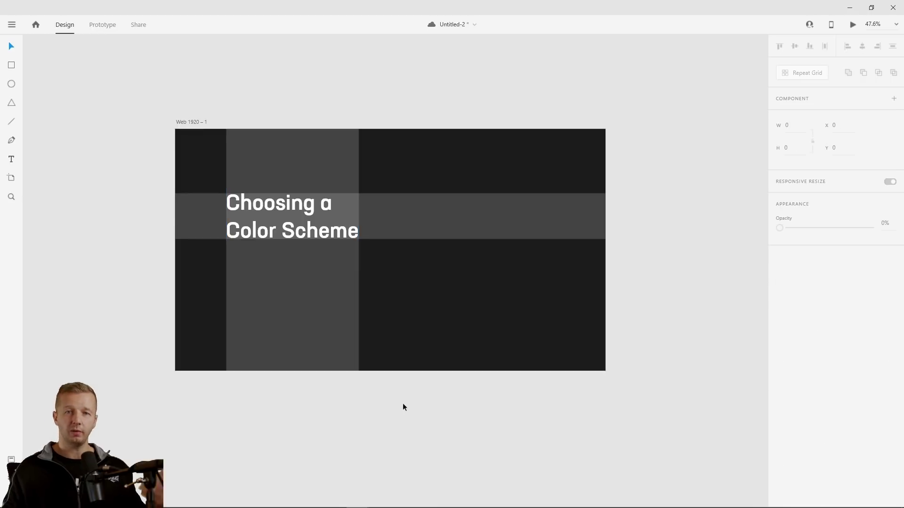
Delete the vertical and the horizontal translucent rectangles crossing the heading
left_click(335, 307)
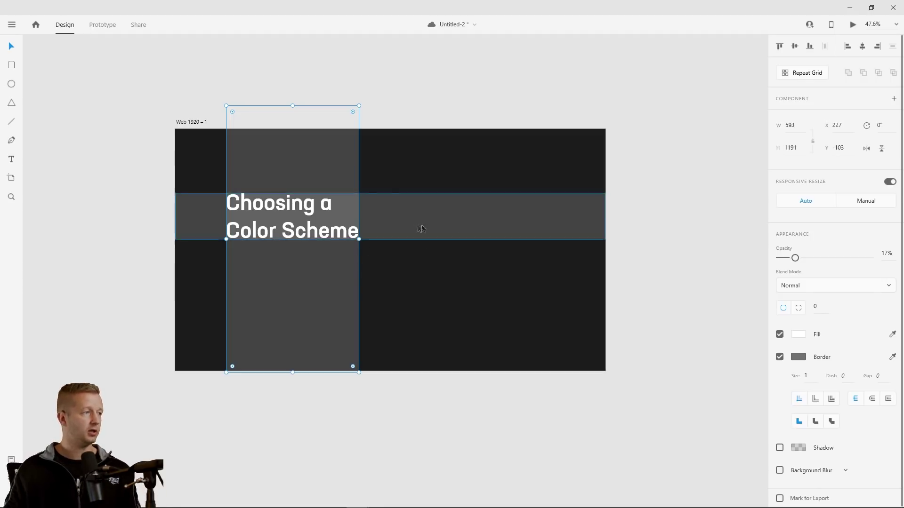
key("Delete")
left_click(434, 225)
key("Delete")
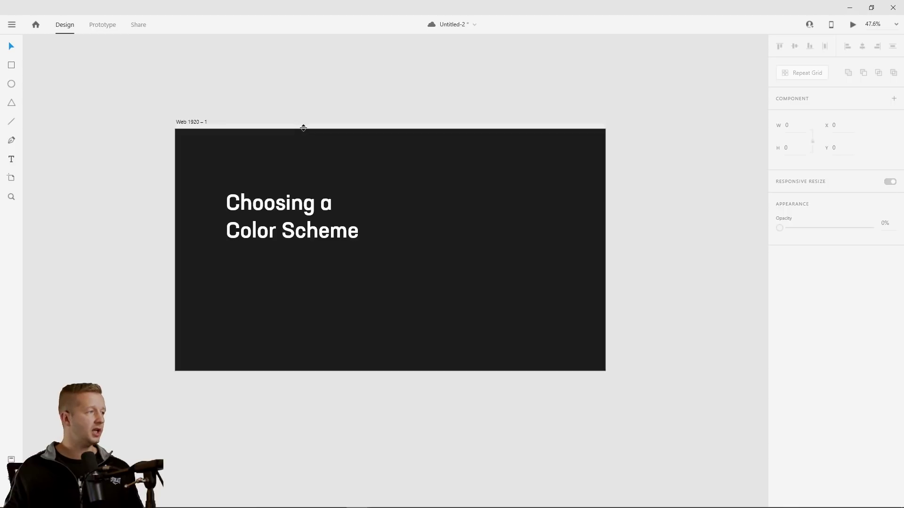
Add a horizontal guide to the artboard and place it a short distance below the heading
left_click_drag(303, 128, 336, 238)
left_click(265, 238)
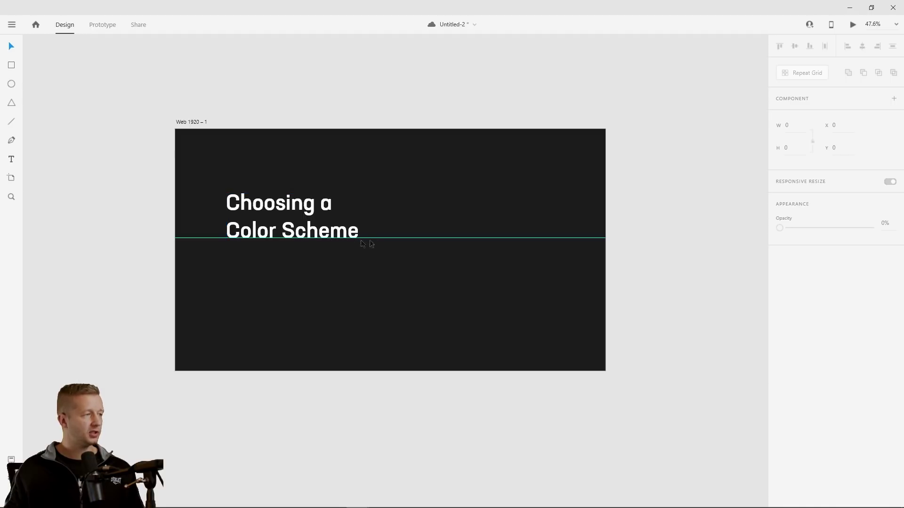
left_click_drag(373, 238, 379, 267)
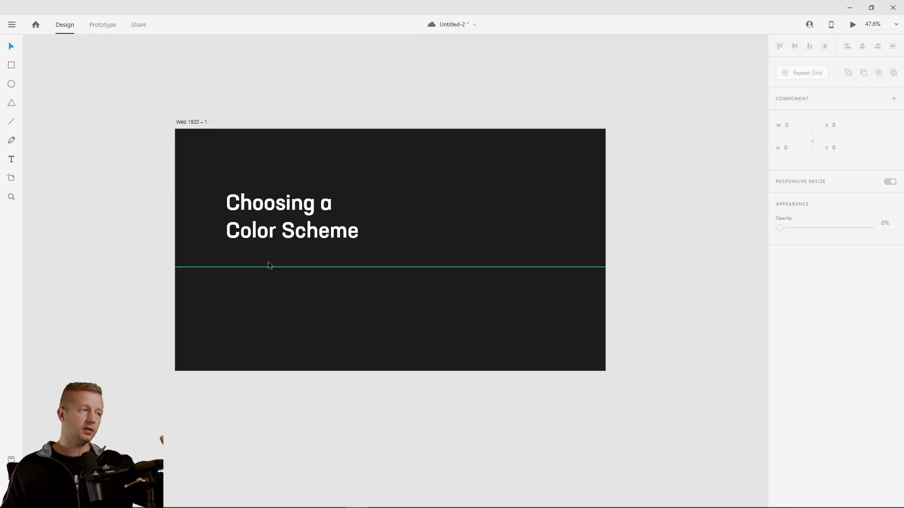
Add the text line "It's not very difficult like you may think." to the right of the heading
left_click(11, 160)
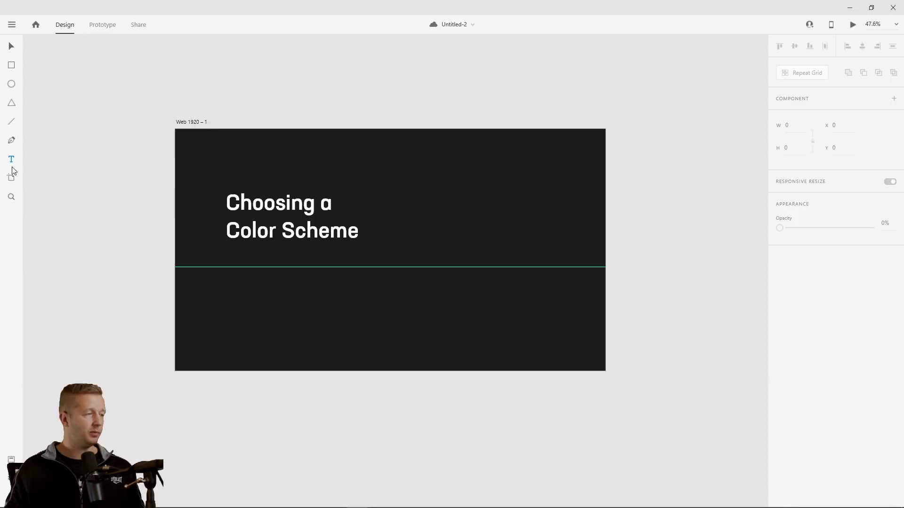
left_click(452, 233)
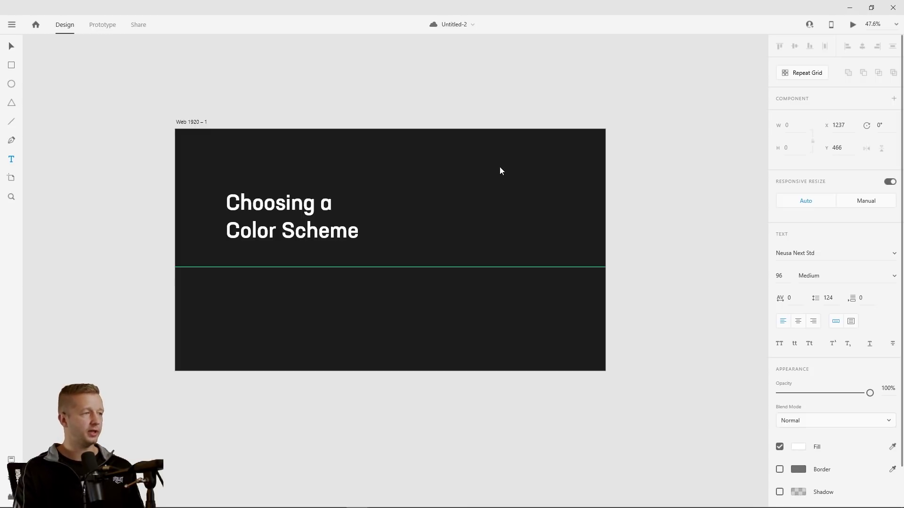
type("It's not ")
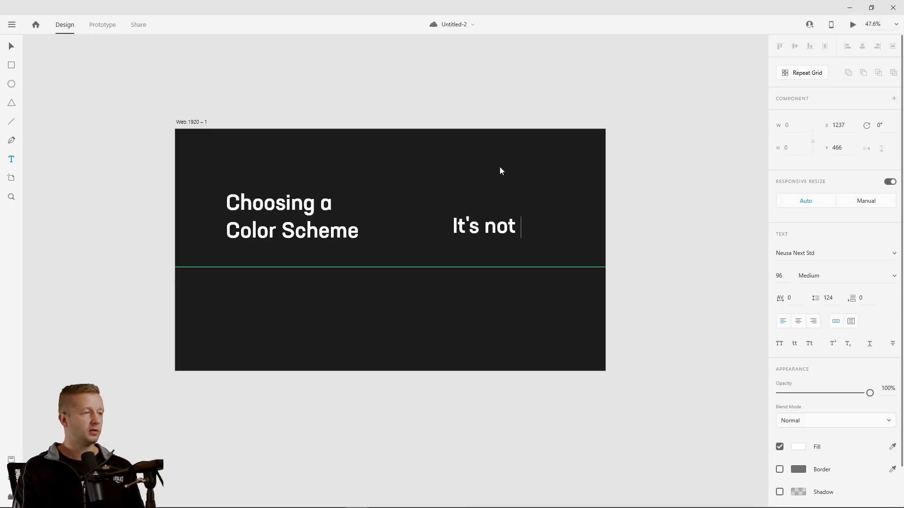
type("very difficult")
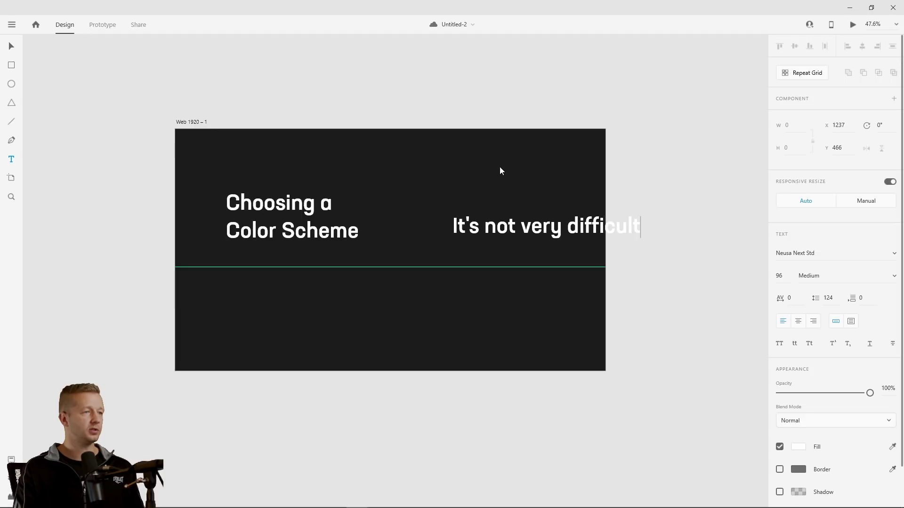
type(" like you may")
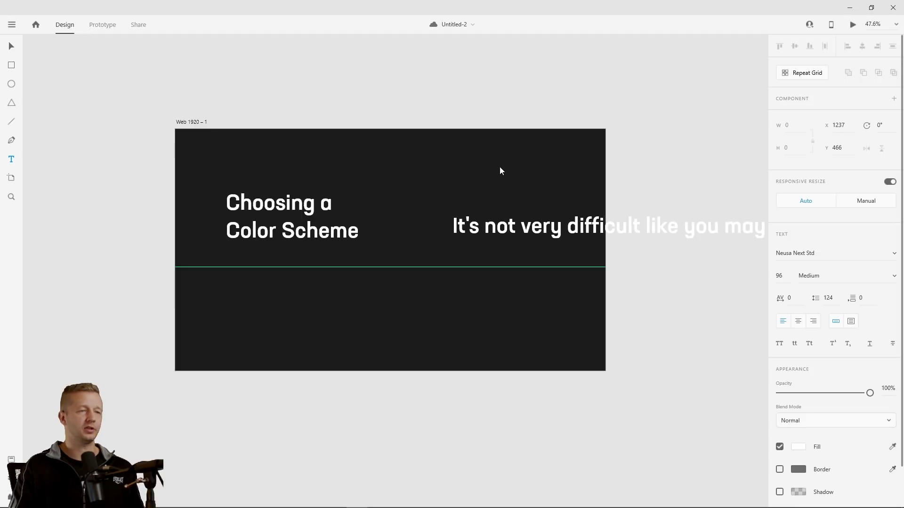
type(" think.")
key("Escape")
Reduce the new text line to size 32 and set its weight to Regular
left_click(779, 276)
type("76")
key("Return")
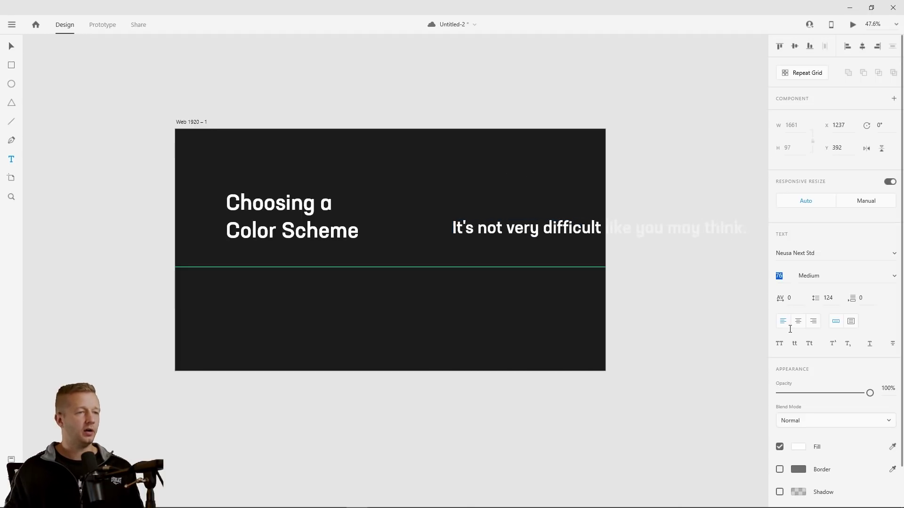
left_click_drag(790, 329, 811, 425)
left_click(886, 276)
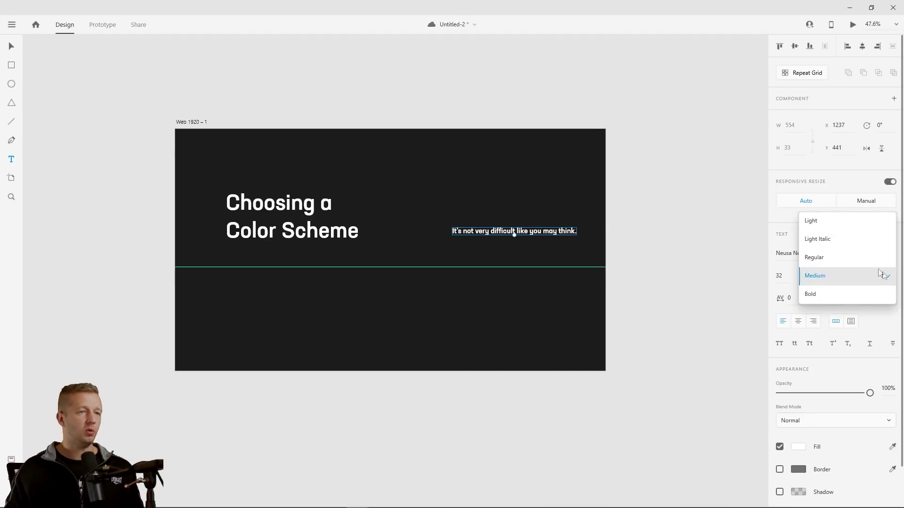
left_click(845, 257)
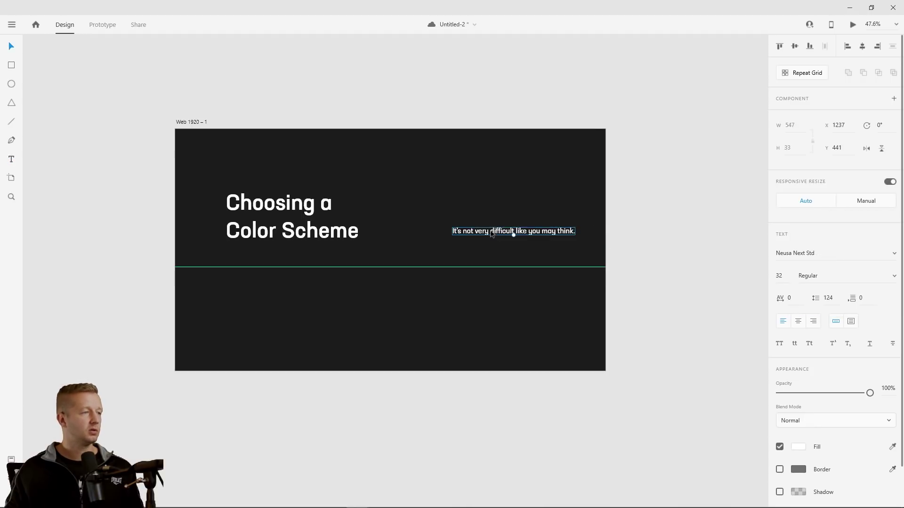
Move the guide to the heading's second baseline at about Y 495 and align the small text line with it
left_click_drag(491, 234, 491, 237)
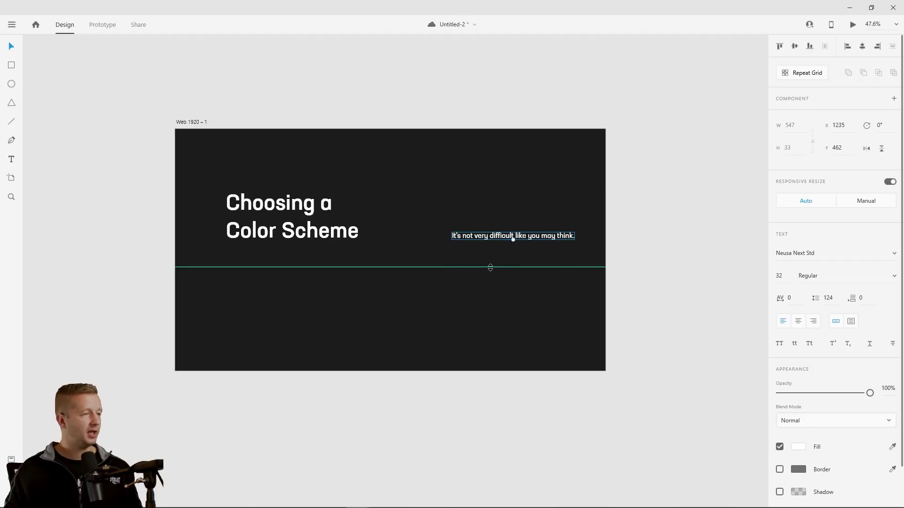
left_click_drag(490, 268, 489, 241)
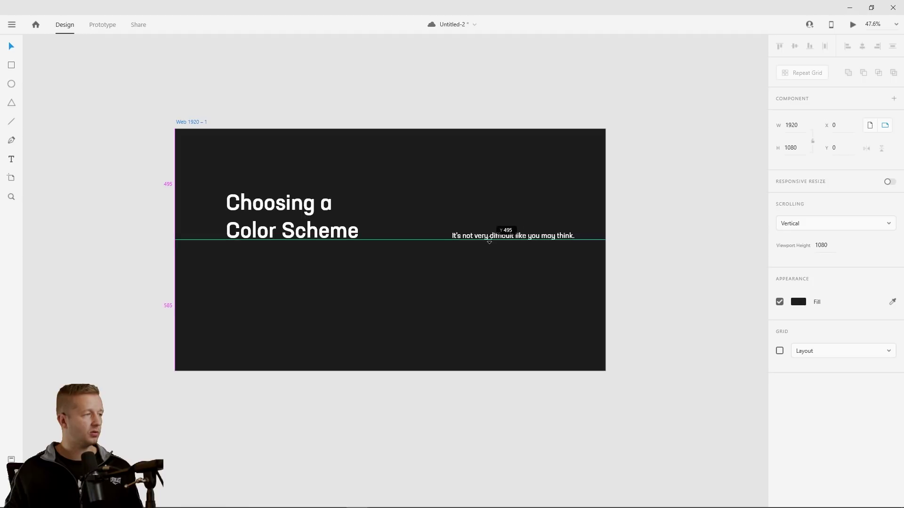
left_click(468, 236)
key("Up")
key("Up")
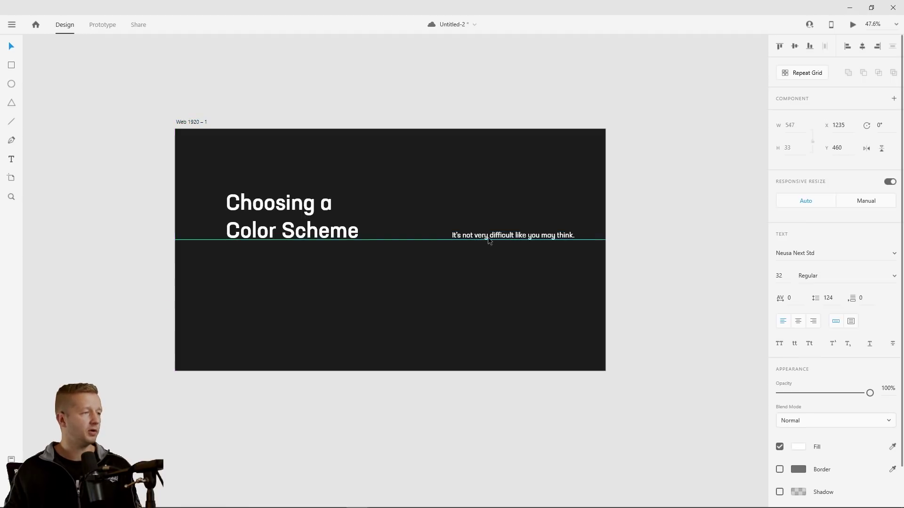
Remove the horizontal guide from the artboard
left_click(702, 217)
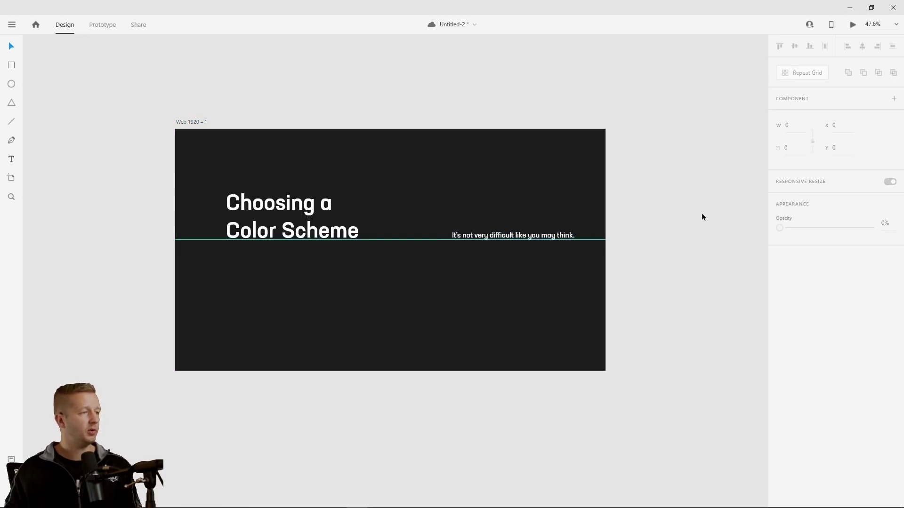
left_click_drag(430, 240, 441, 397)
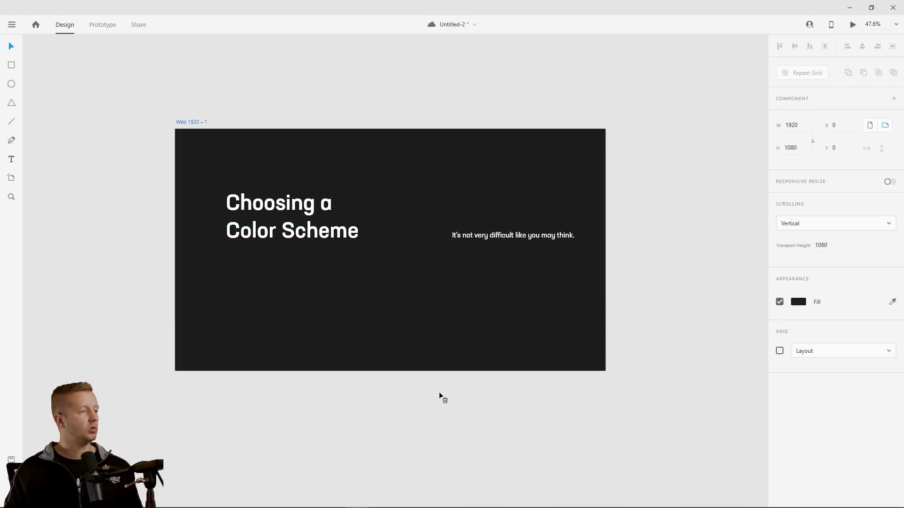
Move the small text line closer to the heading, to about X 1040, and enlarge it to size 40
left_click(490, 238)
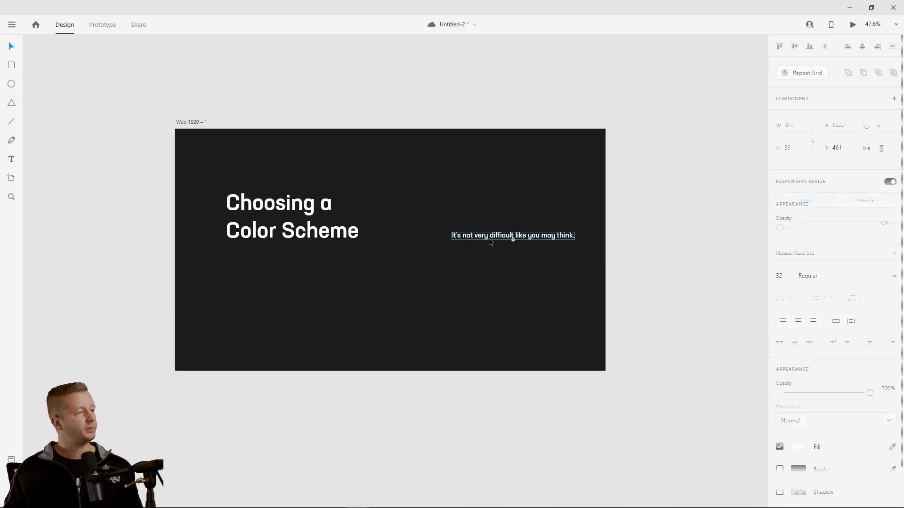
left_click_drag(489, 240, 466, 247)
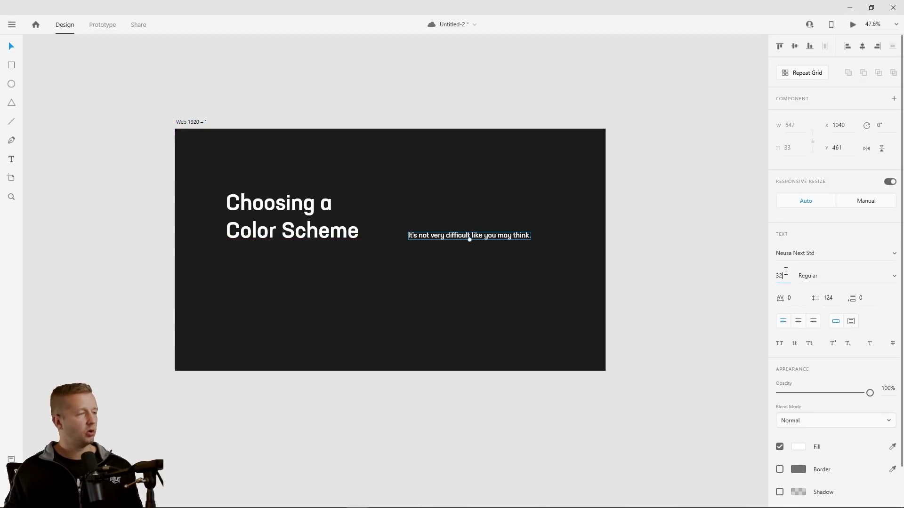
key("Return")
left_click(638, 399)
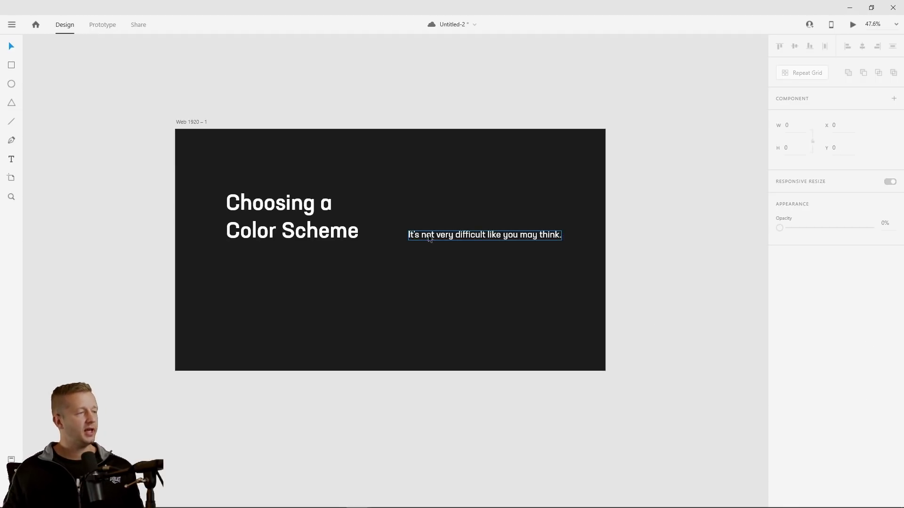
Try the small text line close beside the heading, and move it back to a wider gap slightly lower down
left_click_drag(438, 238, 409, 229)
left_click(454, 320)
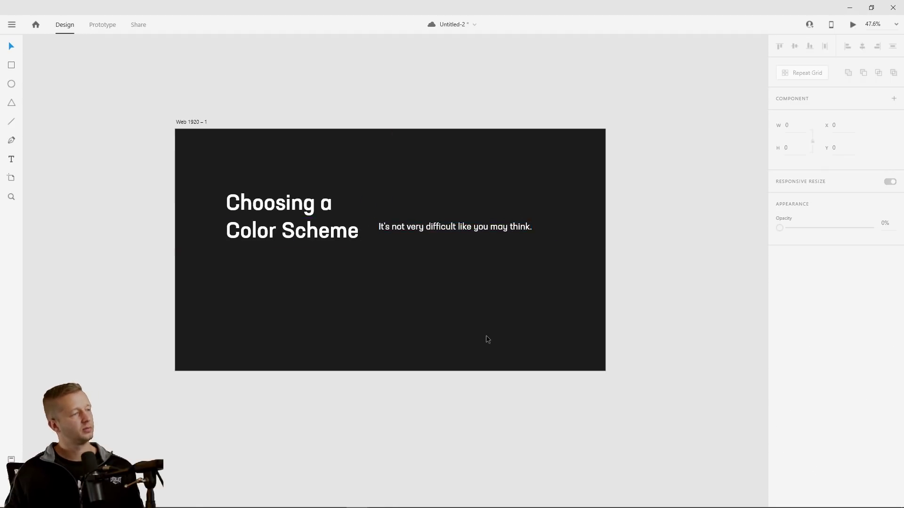
left_click_drag(443, 230, 481, 239)
left_click(489, 311)
left_click(495, 288)
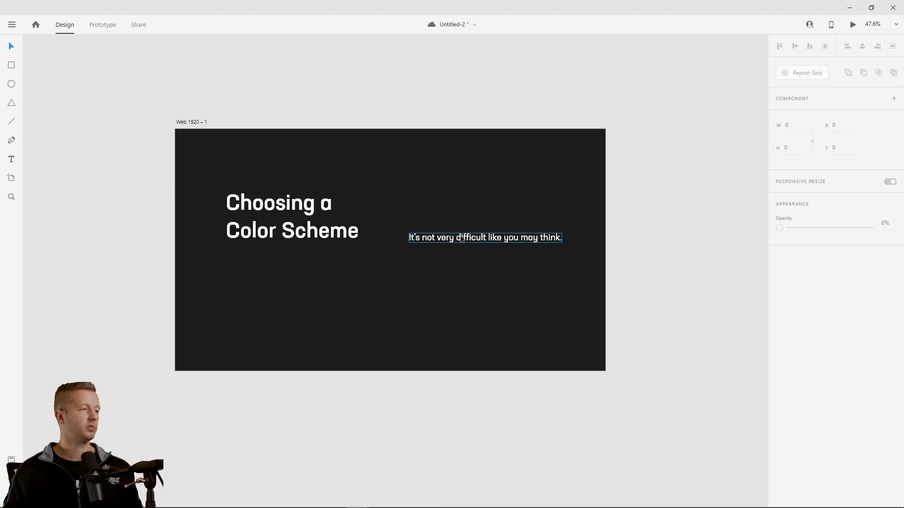
Delete the small text line beside the heading
left_click(484, 239)
key("Delete")
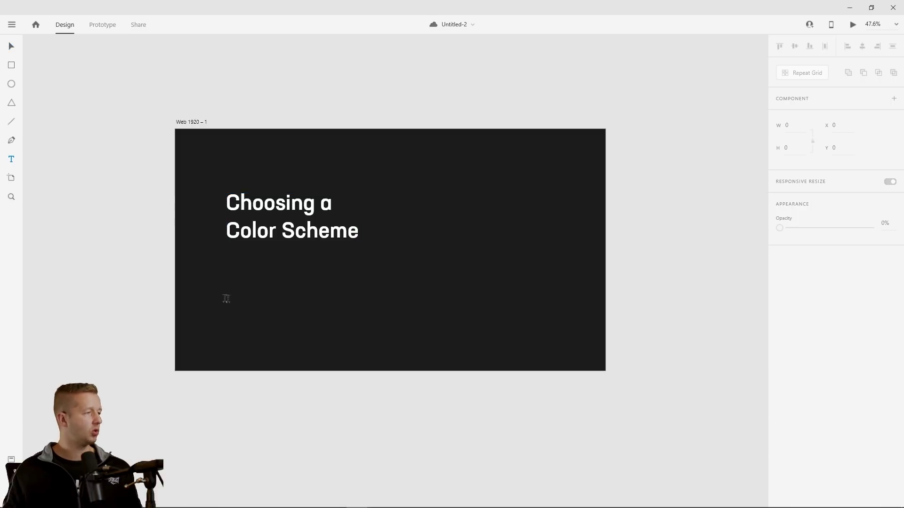
Draw a text area about 750 × 191 below the heading, aligned with its left edge, and enter "asdfasdf"
left_click_drag(226, 254, 394, 298)
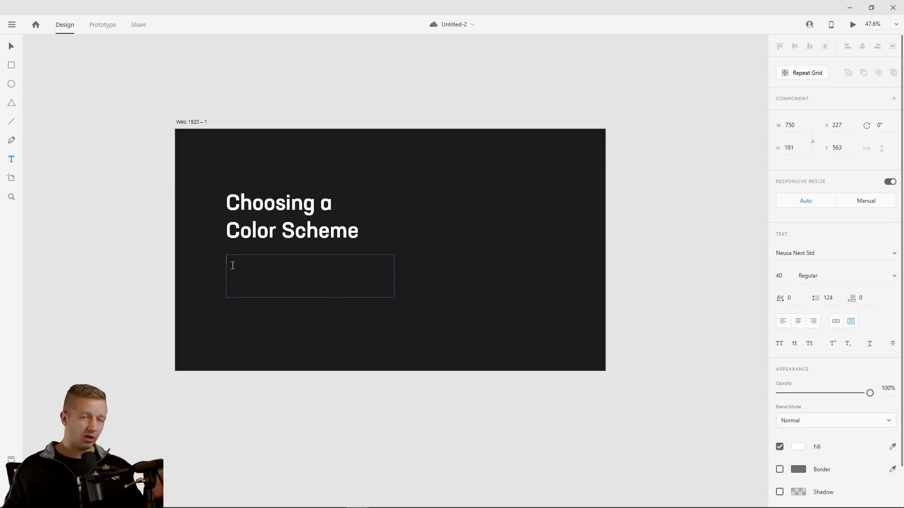
type("asdfasdf")
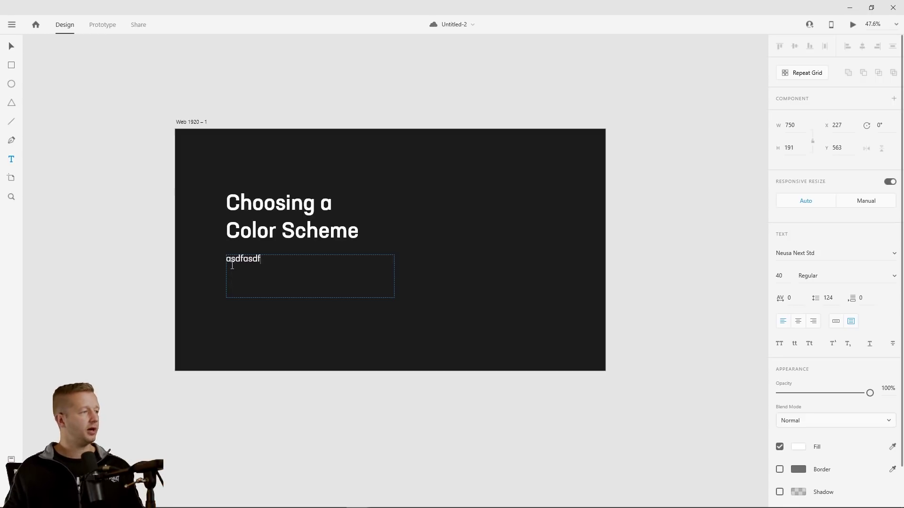
left_click(11, 47)
Fill the text area with standard Latin placeholder text using the Lorem Ipsum plugin, including line breaks and no ending punctuation
left_click(12, 25)
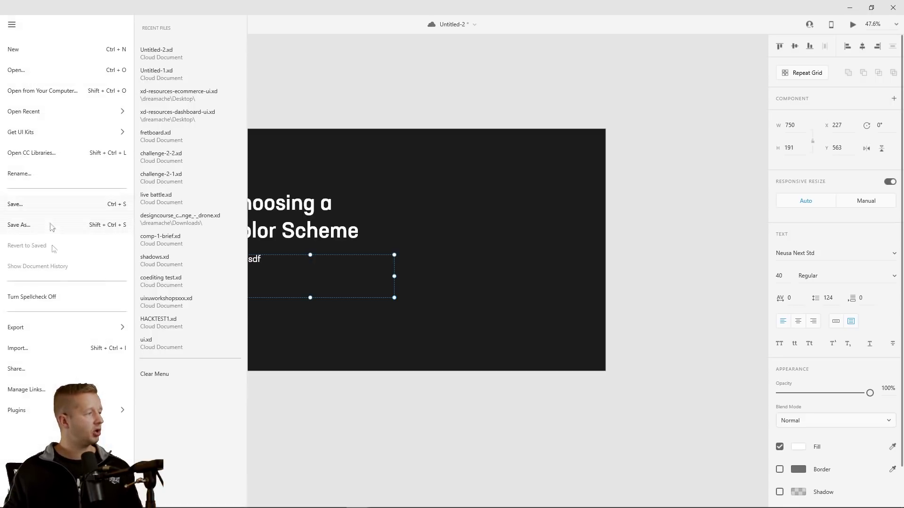
mouse_move(19, 410)
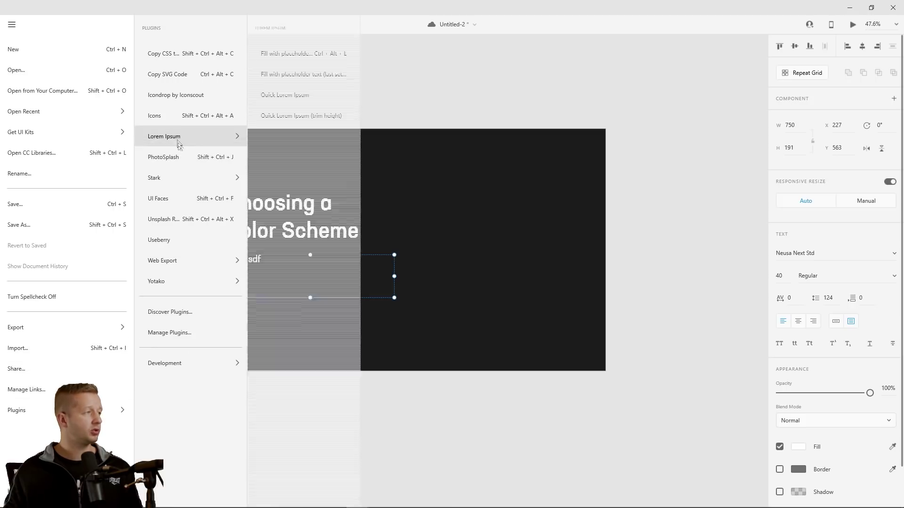
mouse_move(187, 137)
left_click(279, 65)
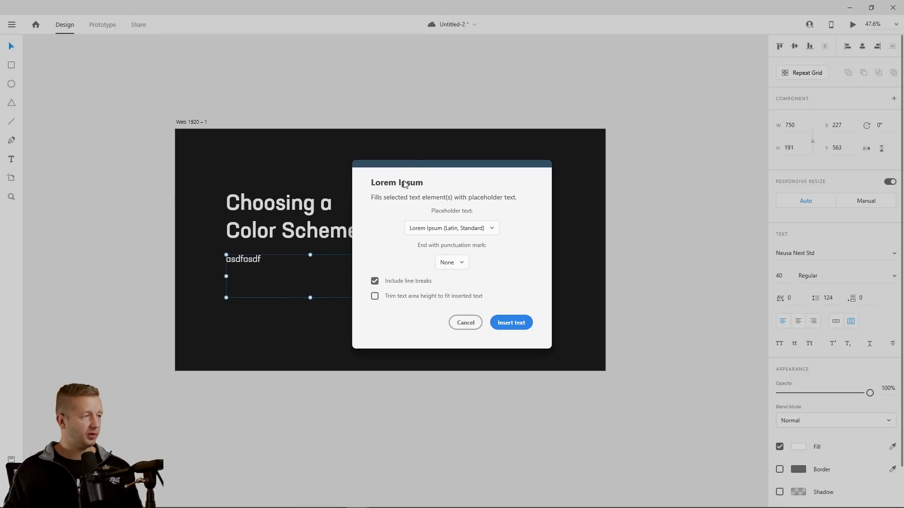
left_click(511, 324)
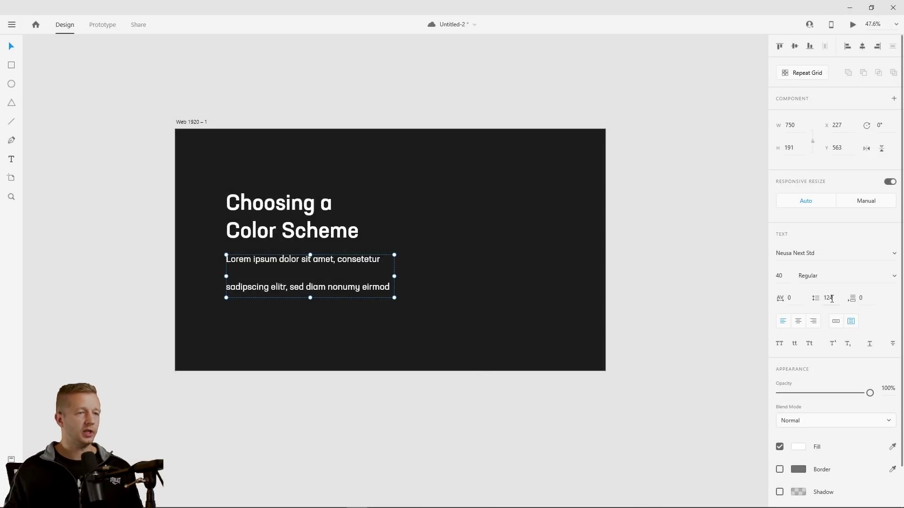
Set the paragraph's line spacing to 56 and its weight to Light
left_click_drag(832, 299, 856, 371)
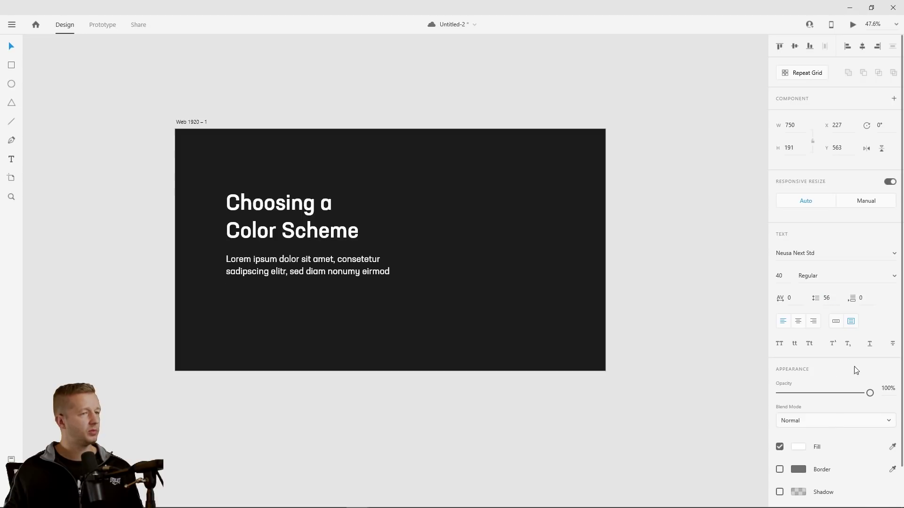
left_click(893, 276)
left_click(819, 239)
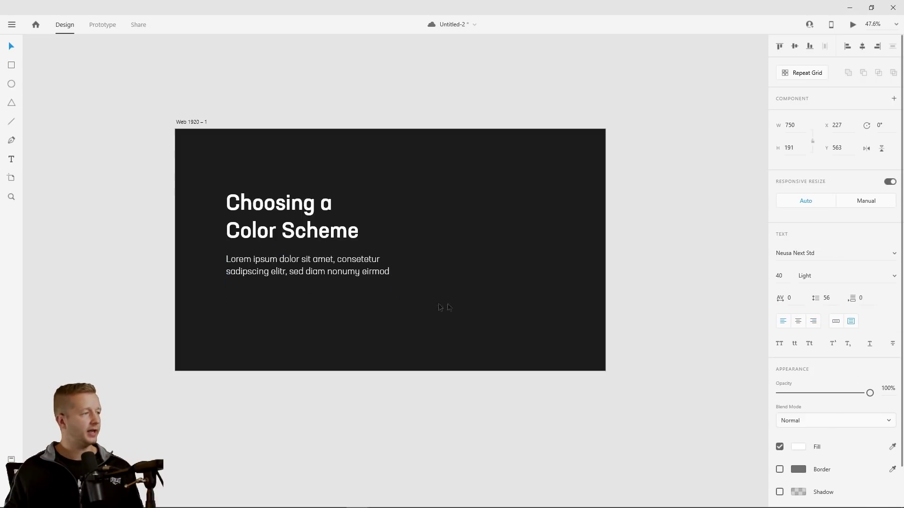
Move the paragraph down to about Y 609 and shorten its text area to a height of about 101
left_click_drag(308, 265, 309, 274)
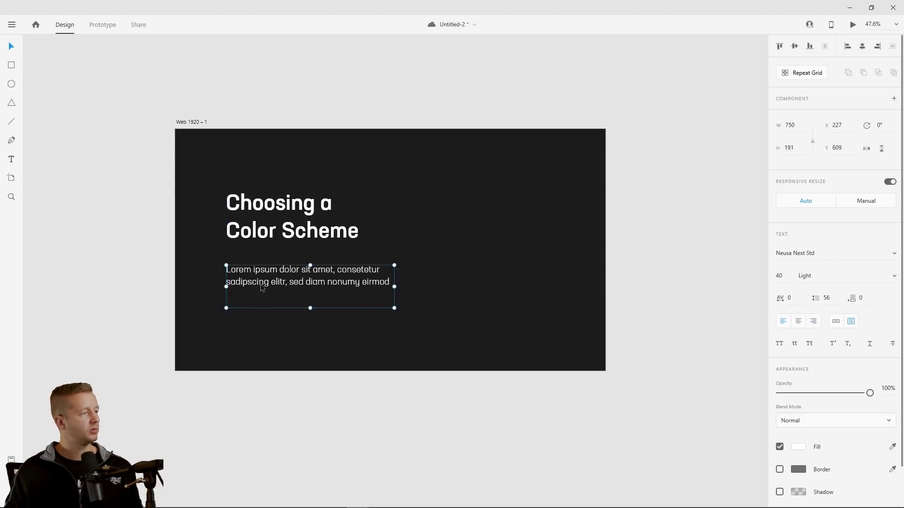
left_click(106, 265)
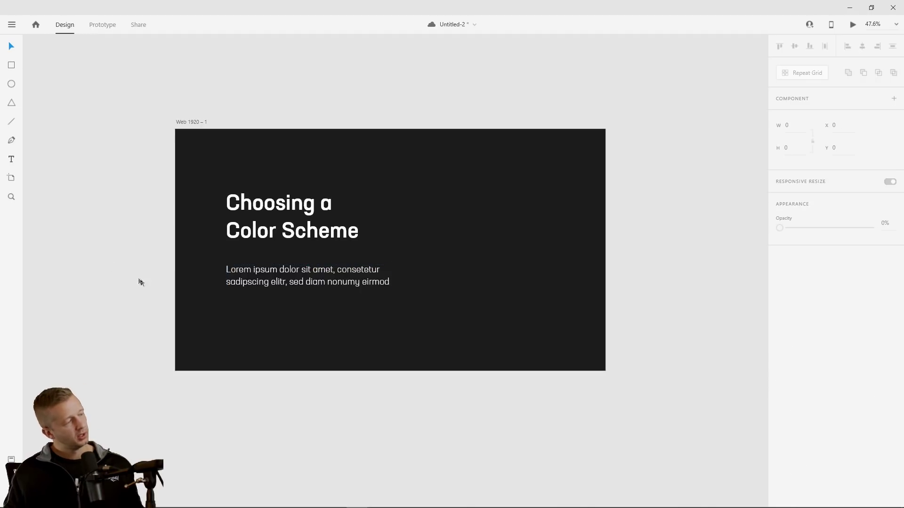
left_click(306, 295)
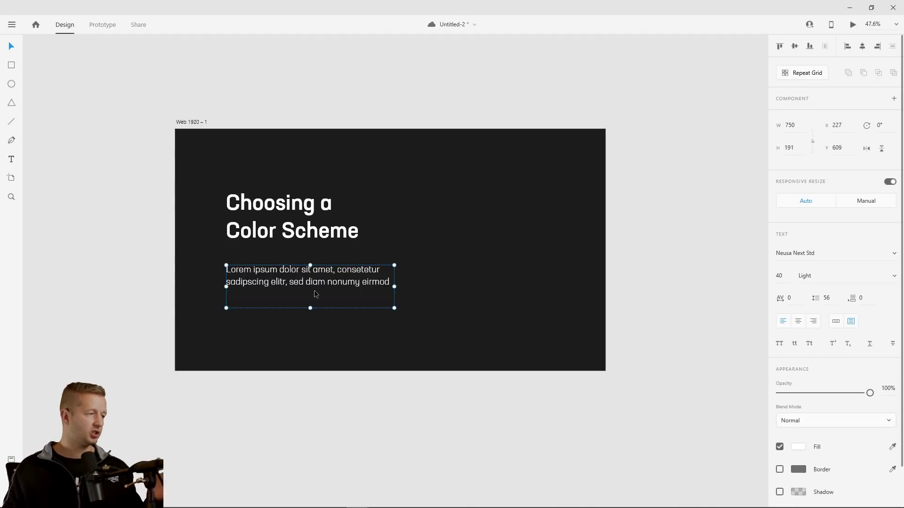
left_click_drag(310, 308, 310, 286)
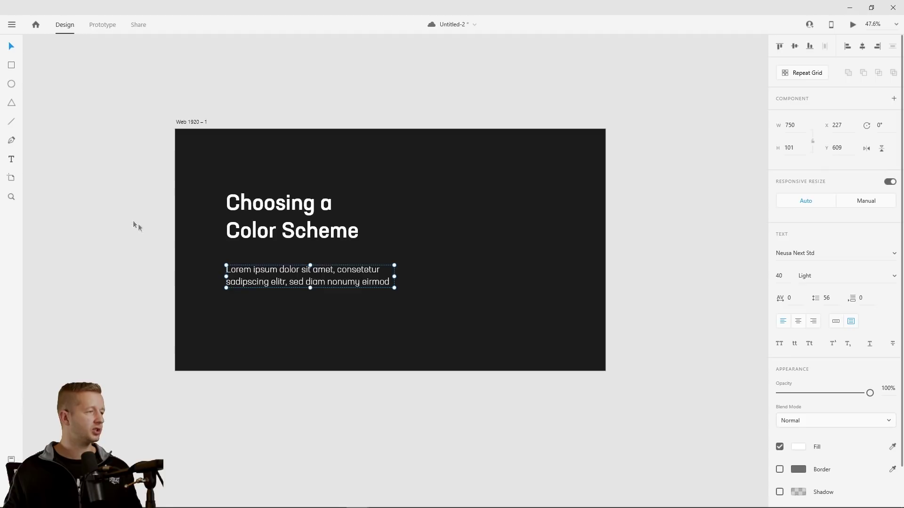
Draw a borderless white square about 458 × 458 against the artboard's top edge and place it at about X 988
key("r")
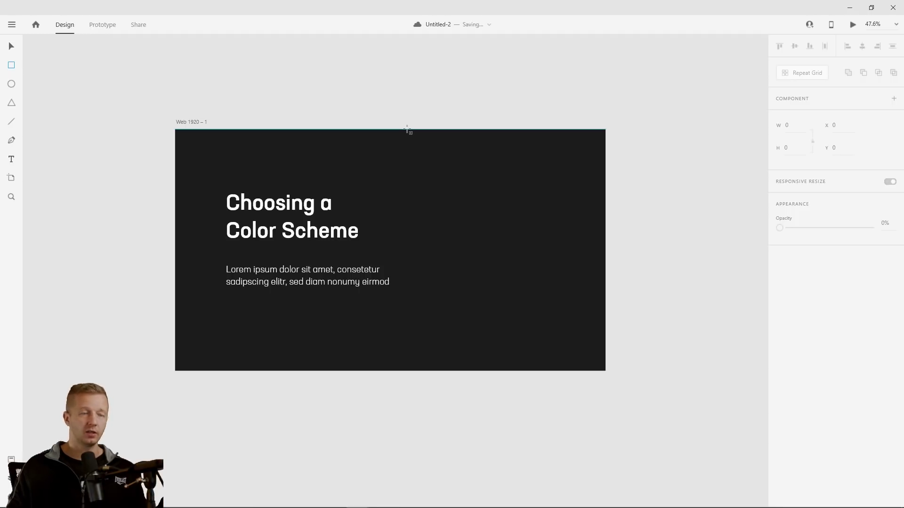
mouse_move(408, 128)
left_mouse_down()
mouse_move(545, 276)
mouse_move(549, 222)
mouse_move(534, 242)
mouse_move(510, 232)
left_mouse_up()
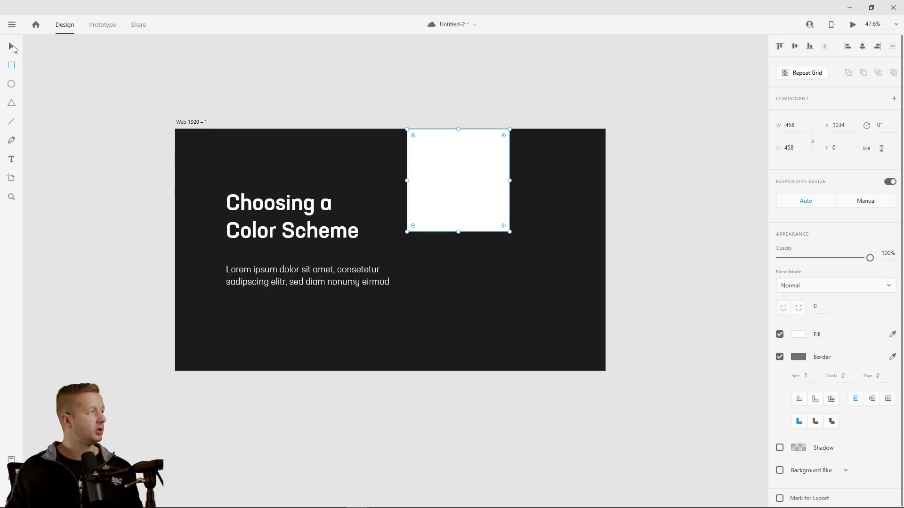
left_click(13, 47)
left_click(779, 356)
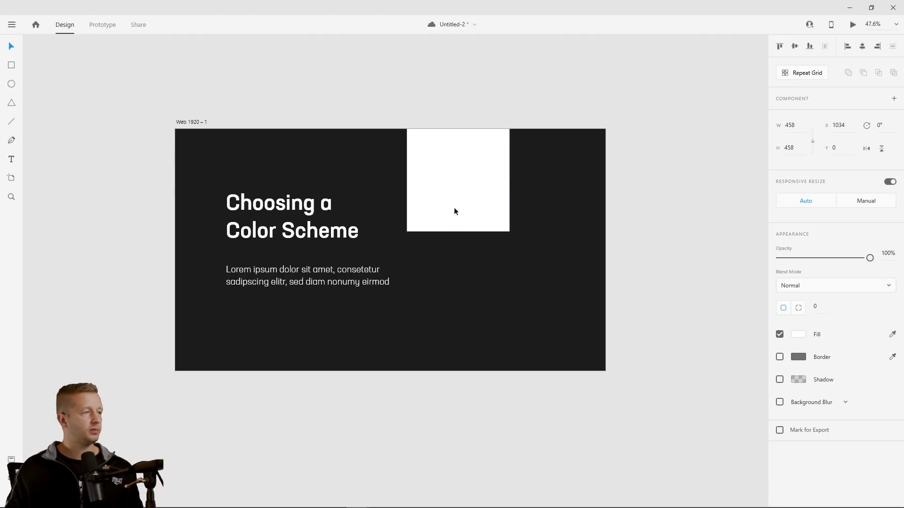
left_click_drag(454, 208, 442, 212)
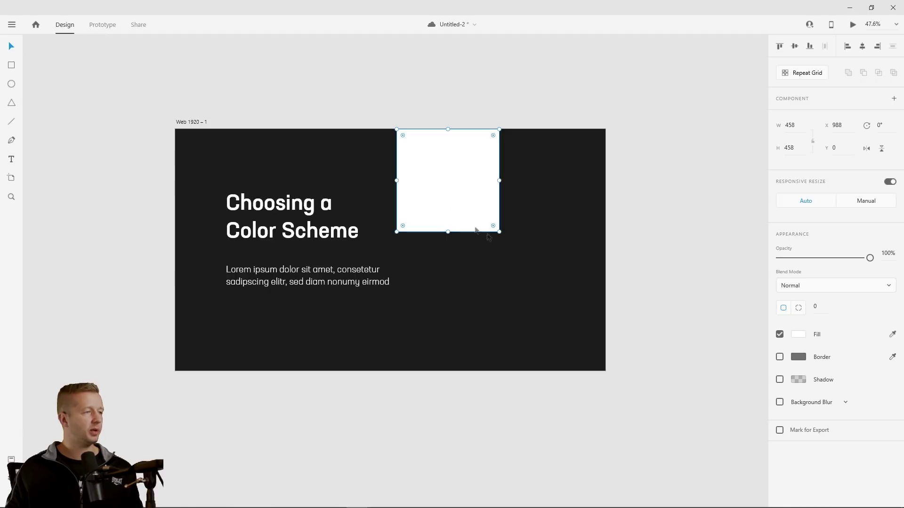
Fill the white square with a bright pink-red, about #FE0056
left_click(800, 336)
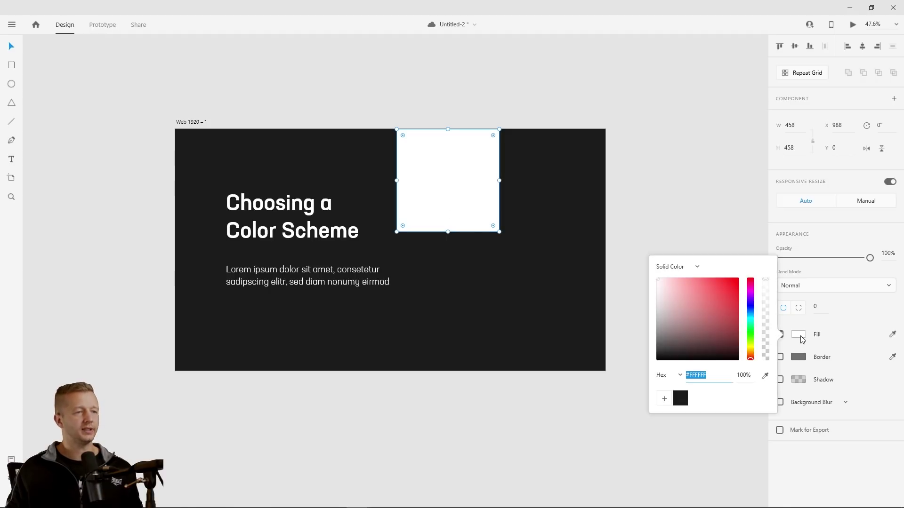
left_click(753, 288)
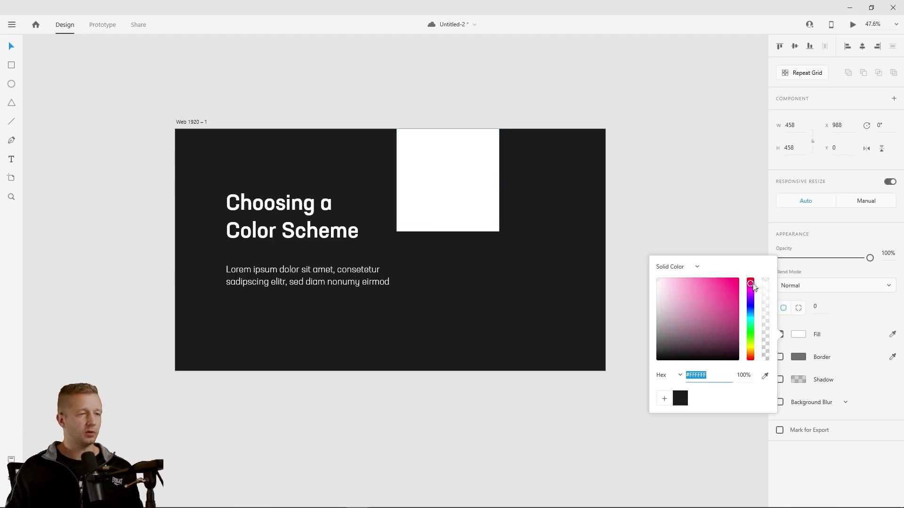
left_click(739, 279)
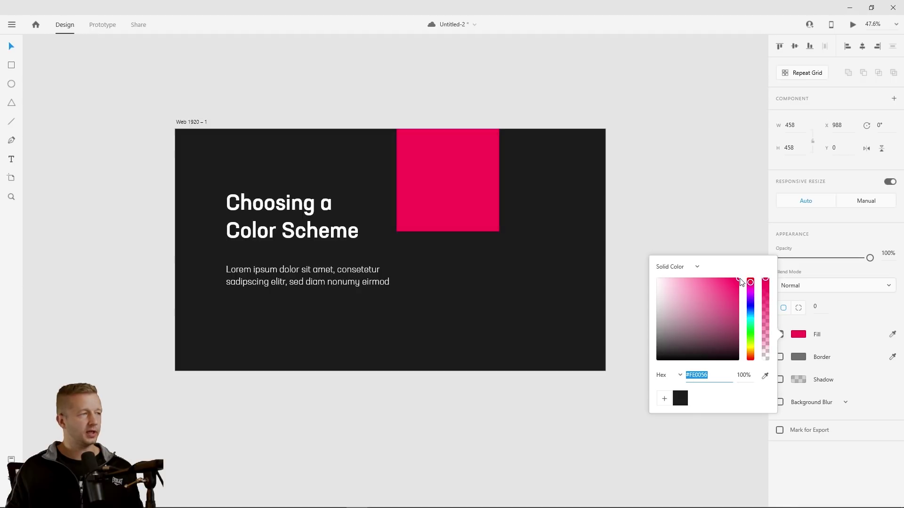
left_click(668, 216)
Duplicate the pink square diagonally down against its right side and scale both squares proportionally to about 466 × 466, reaching the artboard's right edge
left_click(472, 224)
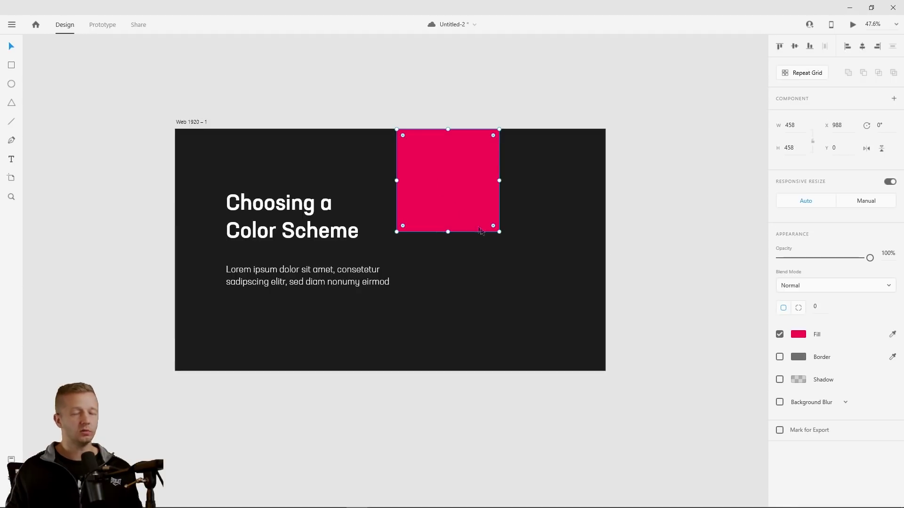
left_click_drag(447, 208, 538, 256)
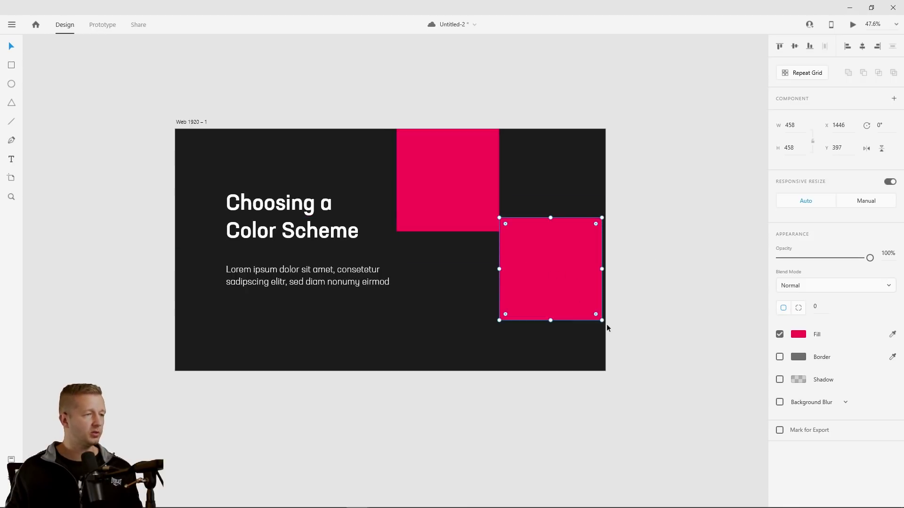
left_click(470, 188, "shift")
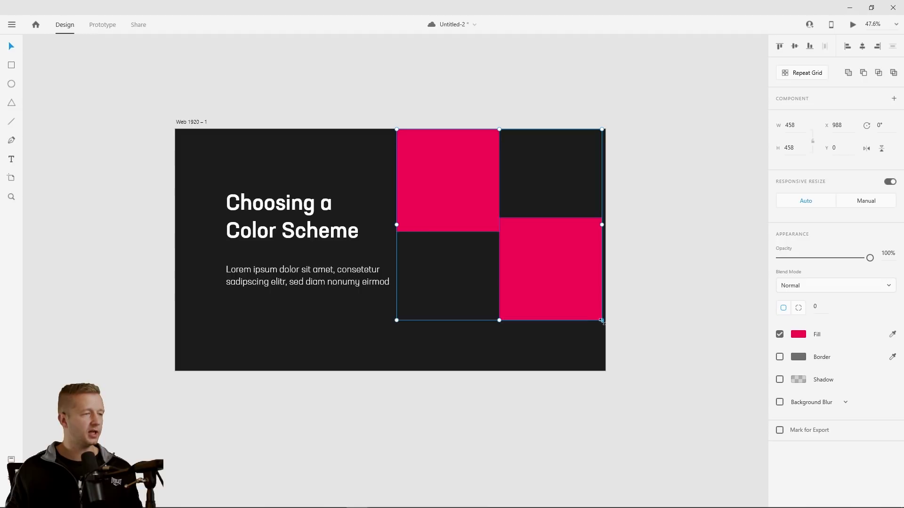
left_click_drag(602, 319, 605, 325)
left_click(645, 289)
Fill the lower square with a pale yellow, about #E3DFB2, and save that color as a swatch
left_click(535, 270)
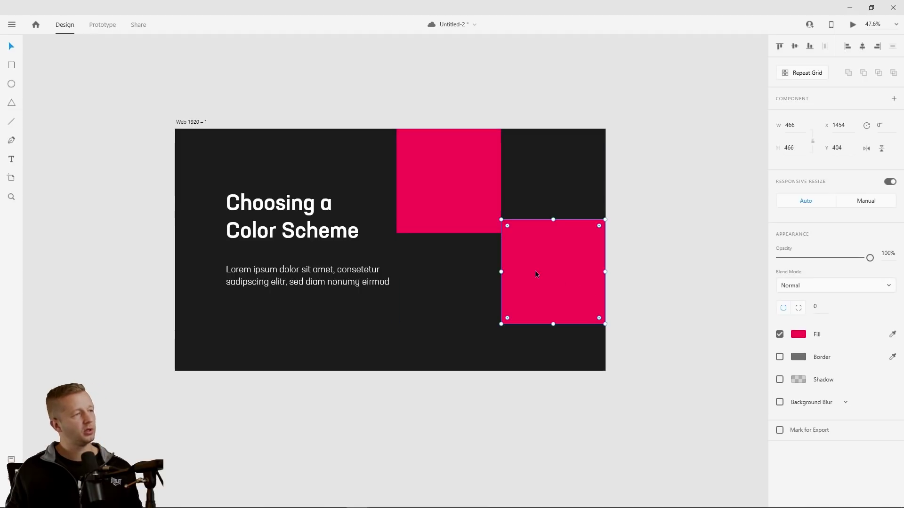
left_click(799, 334)
left_click_drag(750, 320, 751, 349)
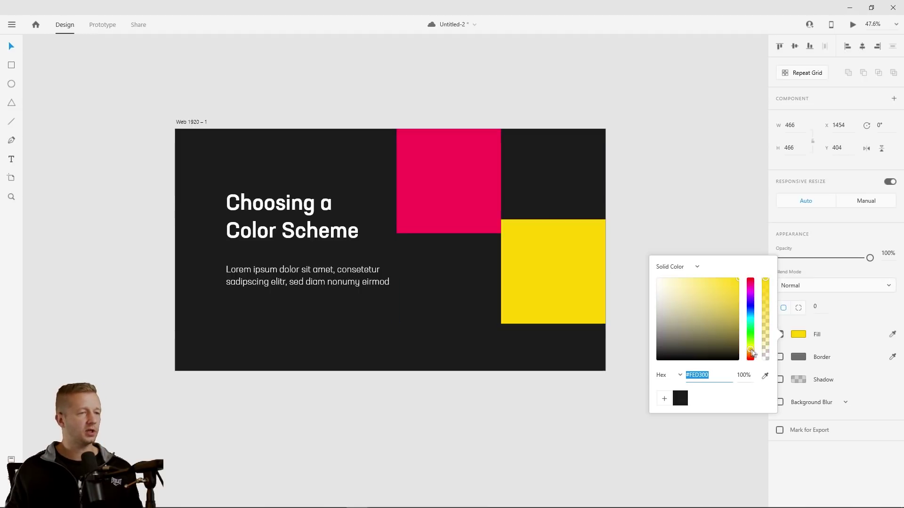
left_click_drag(690, 308, 675, 291)
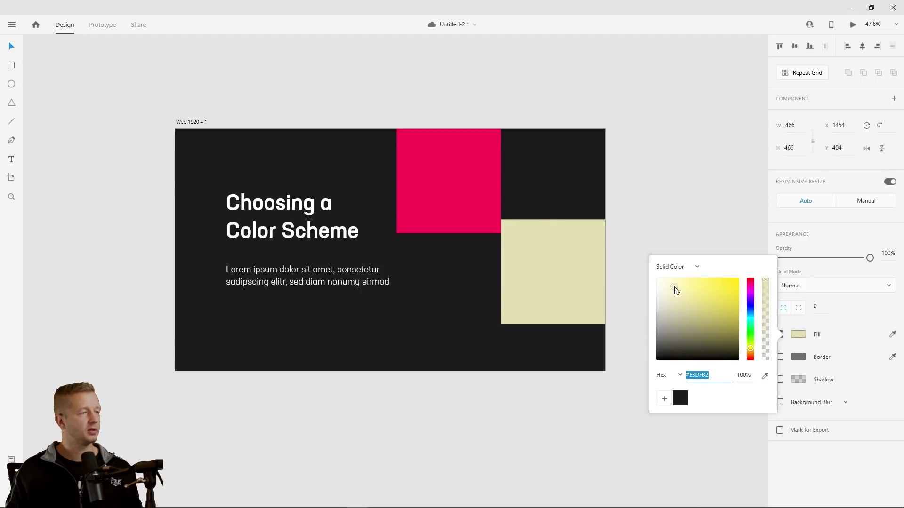
left_click(664, 398)
left_click(630, 348)
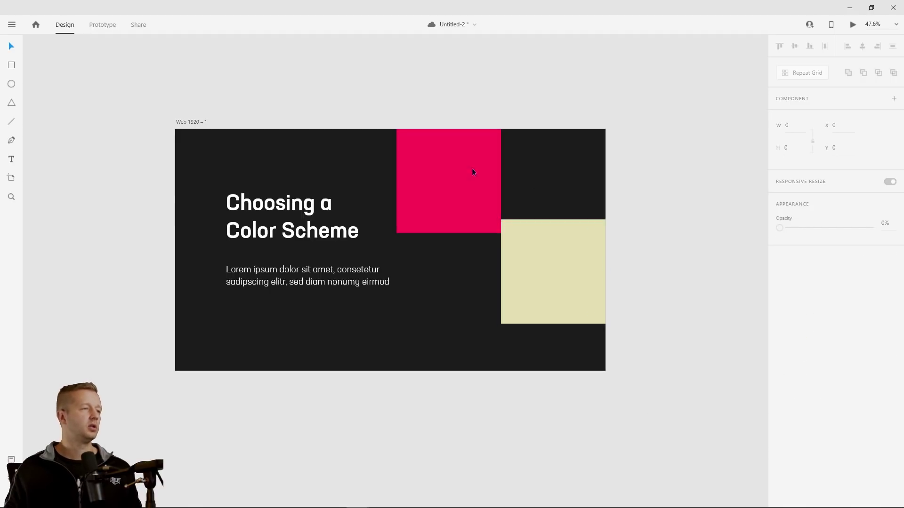
Move the pale yellow square down to Y 466, level with the pink square's bottom edge
left_click(552, 259)
left_click_drag(553, 258, 561, 269)
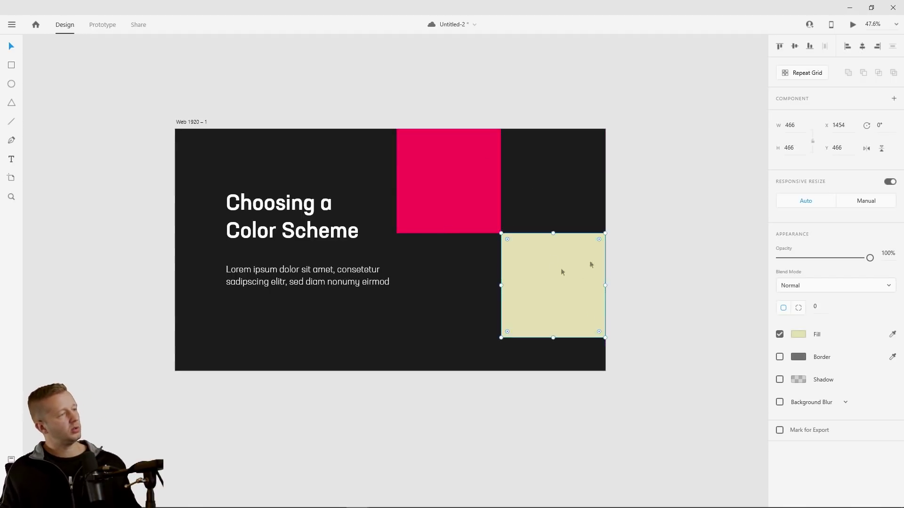
left_click(699, 247)
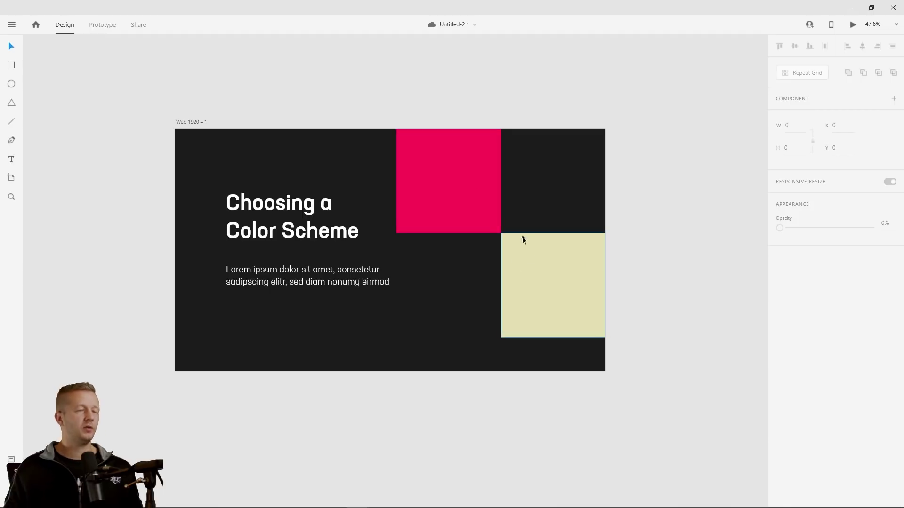
left_click(540, 315)
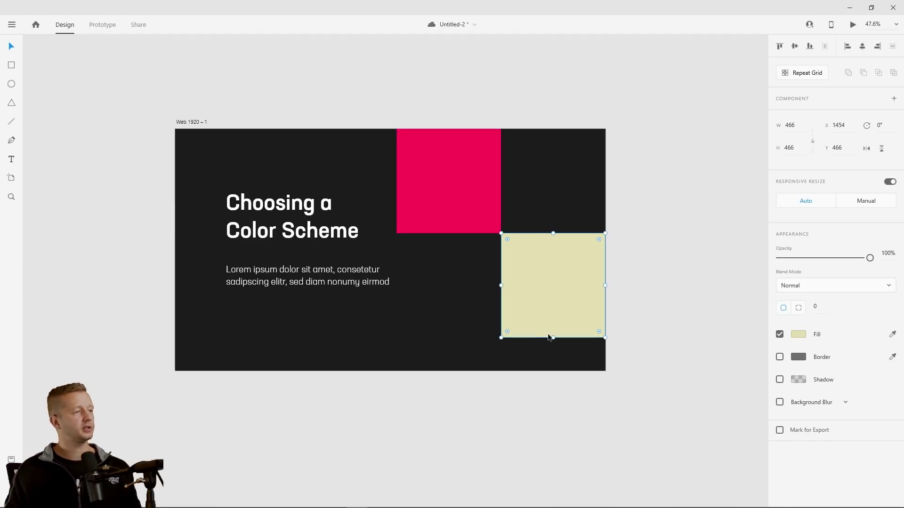
Add horizontal guides along the bottom edges of the pink and pale yellow squares
left_click(441, 310)
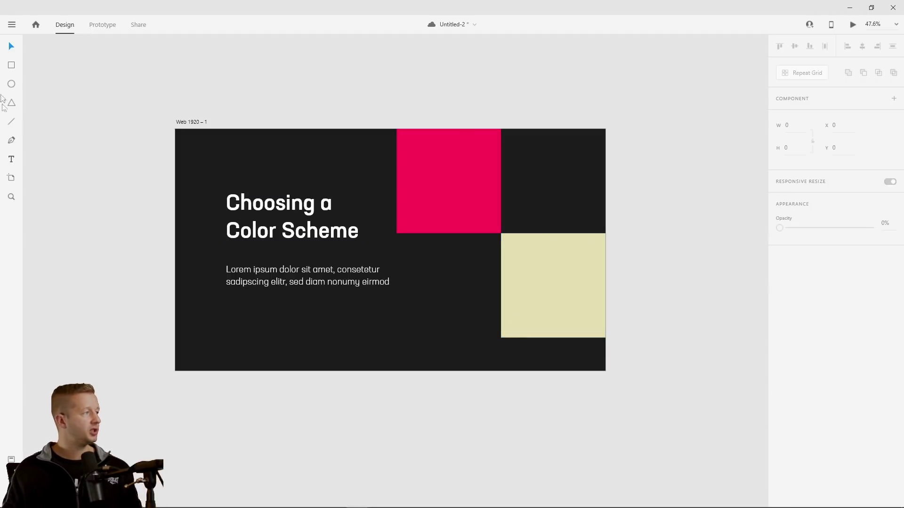
left_click_drag(270, 127, 287, 233)
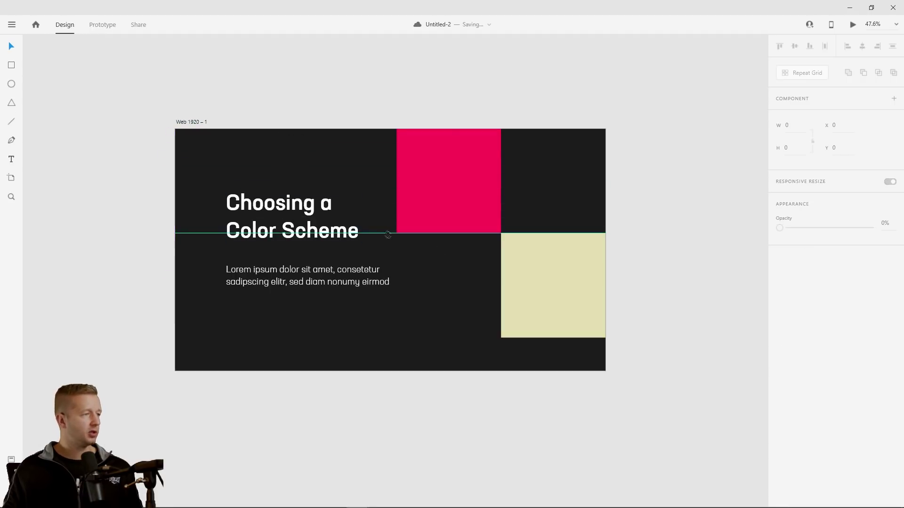
left_click_drag(301, 127, 329, 338)
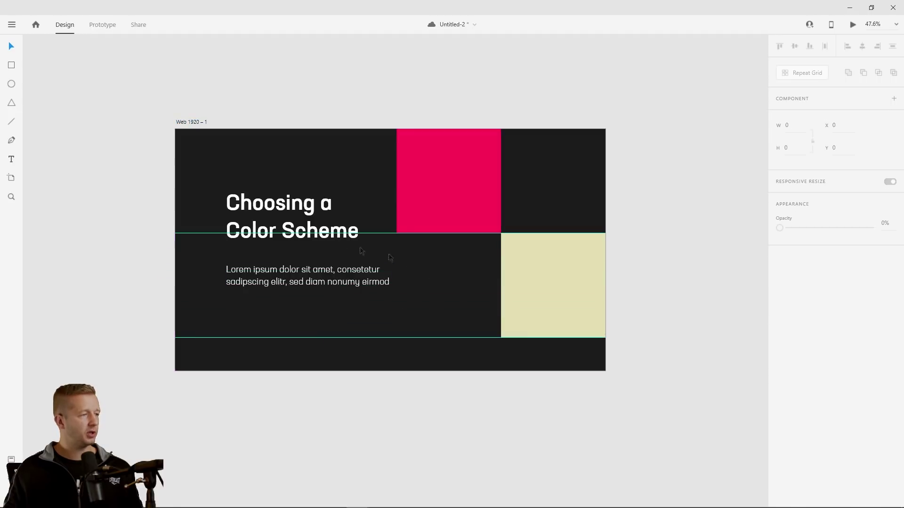
Move the heading to about X 199, Y 150 above the upper guide and place the paragraph between the two guides
left_click_drag(358, 278, 352, 136)
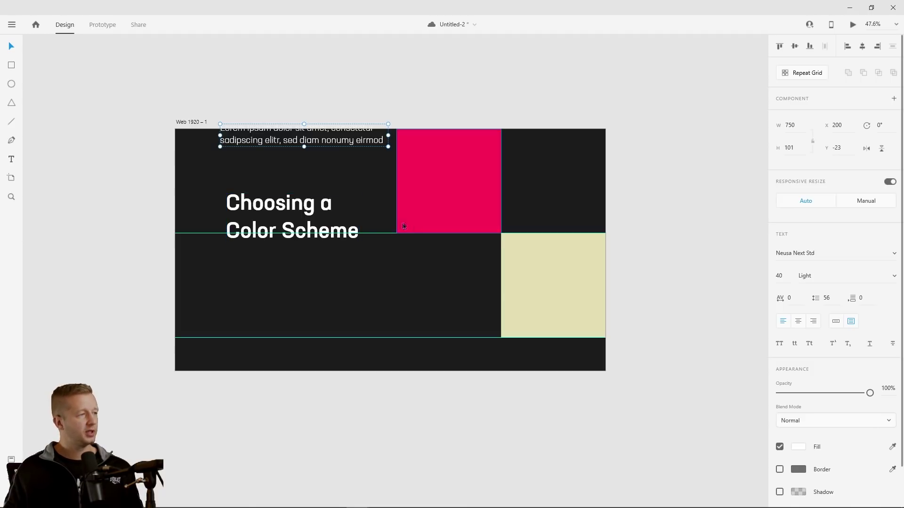
left_click_drag(286, 207, 284, 204)
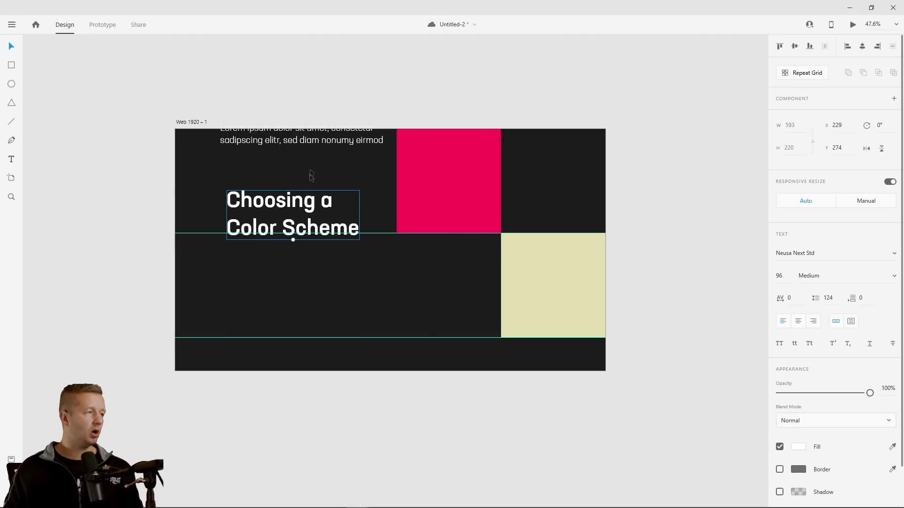
left_click_drag(317, 151, 342, 313)
left_click_drag(279, 205, 273, 177)
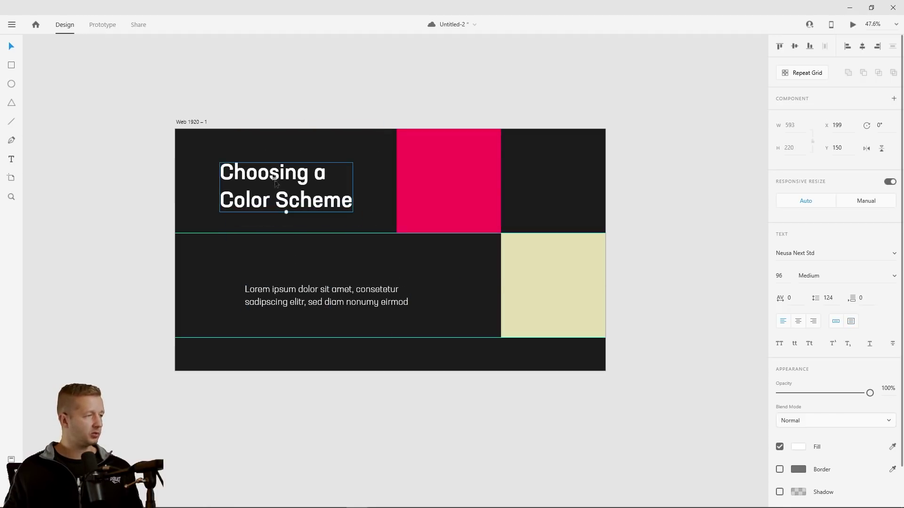
Reposition the paragraph between the guides at about X 293, Y 649 and save the document
left_click_drag(311, 310, 338, 294)
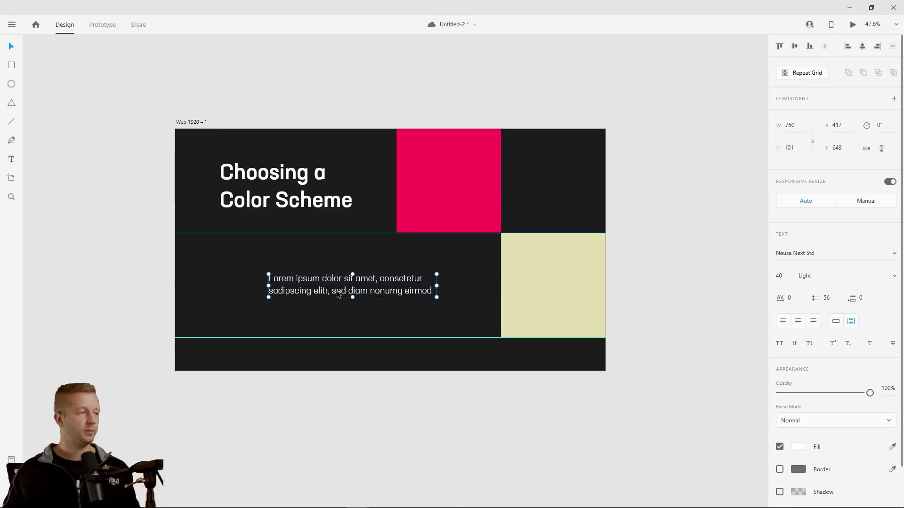
left_click_drag(335, 290, 308, 290)
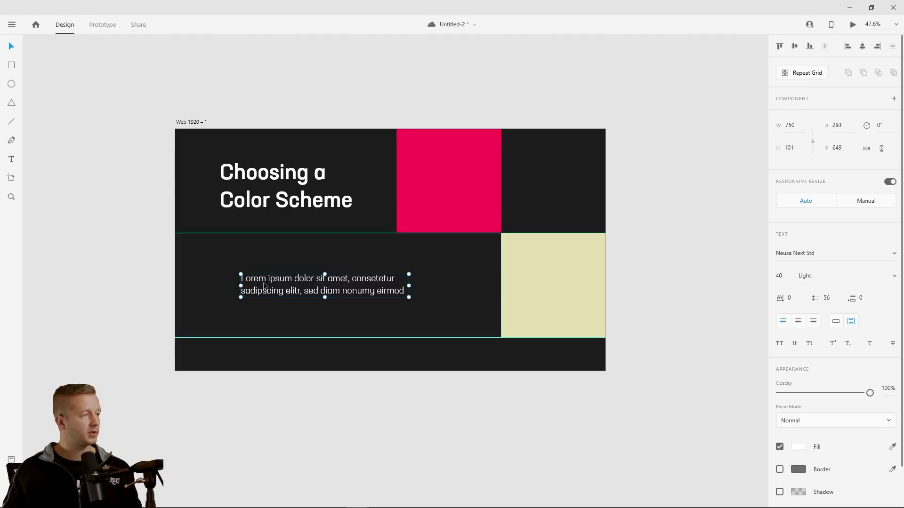
left_click(297, 270)
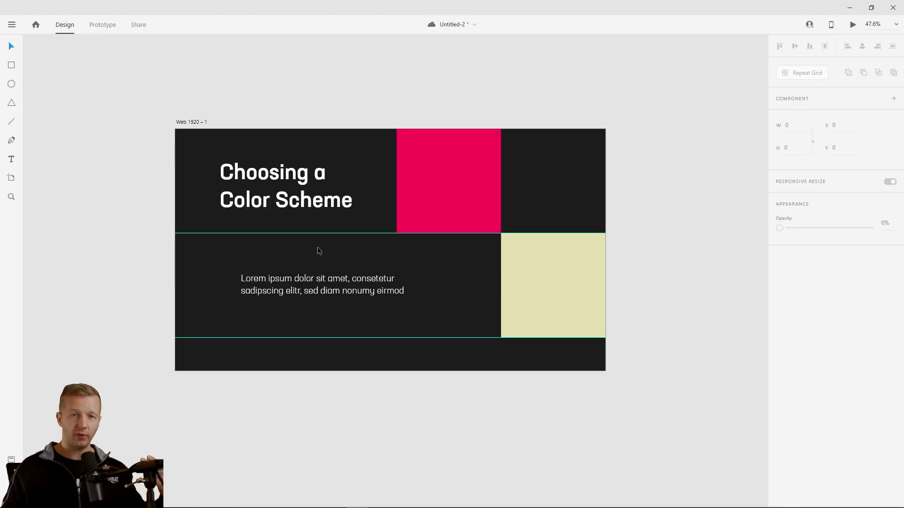
key("ctrl+s")
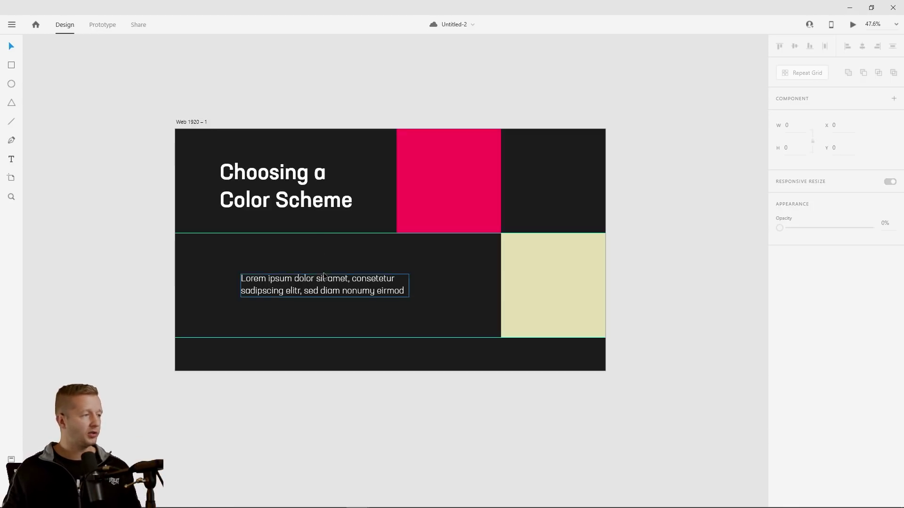
Shift the paragraph horizontally to about X 255, saving the document between moves
left_click(325, 277)
left_click(324, 270)
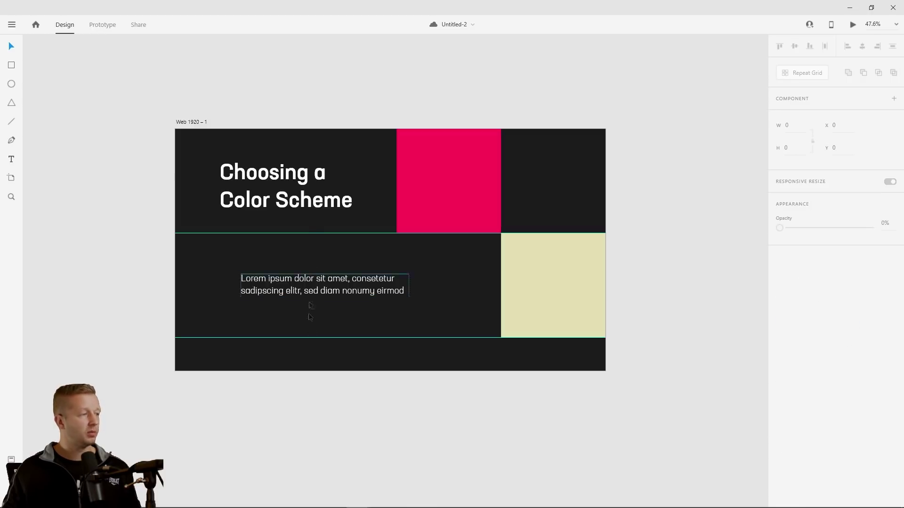
left_click(319, 283)
left_click_drag(320, 283, 305, 283)
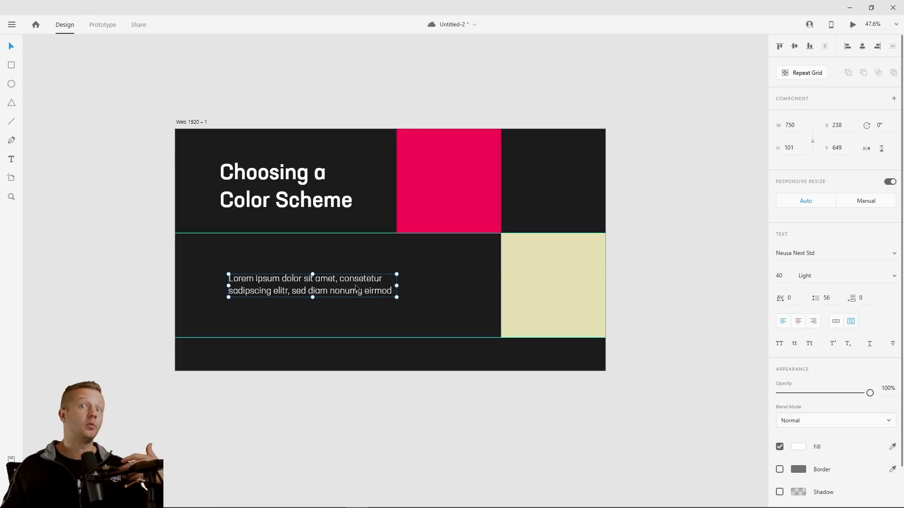
key("ctrl+s")
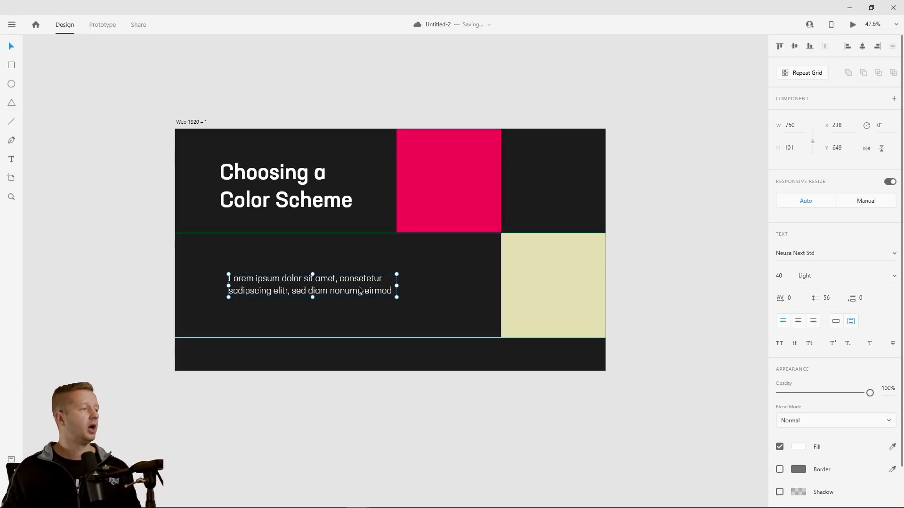
left_click_drag(362, 289, 366, 289)
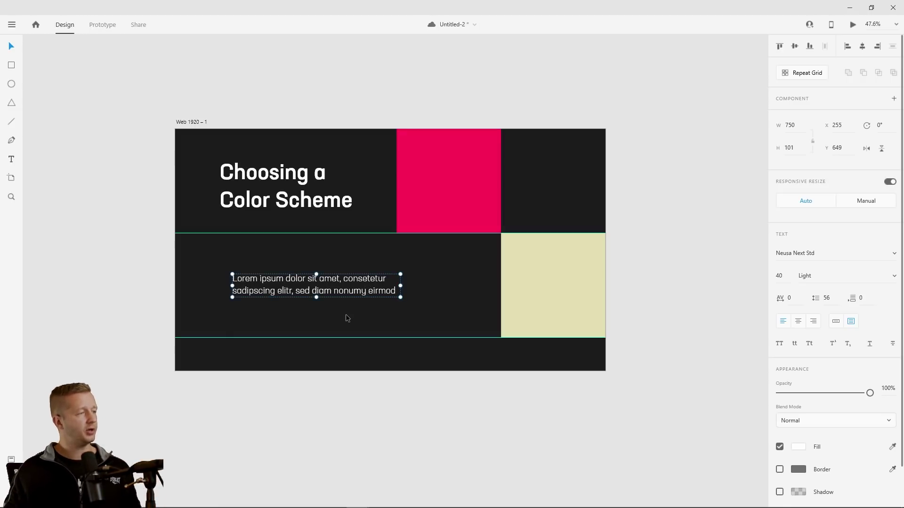
Move the heading out of line with the paragraph and add a vertical guide along the paragraph's left edge
left_click_drag(281, 203, 248, 201)
left_click(249, 290)
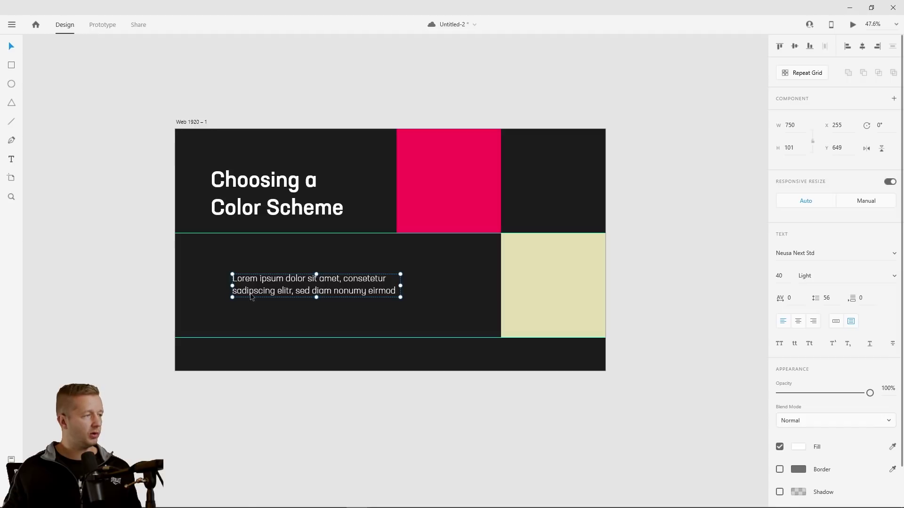
left_click_drag(173, 263, 232, 261)
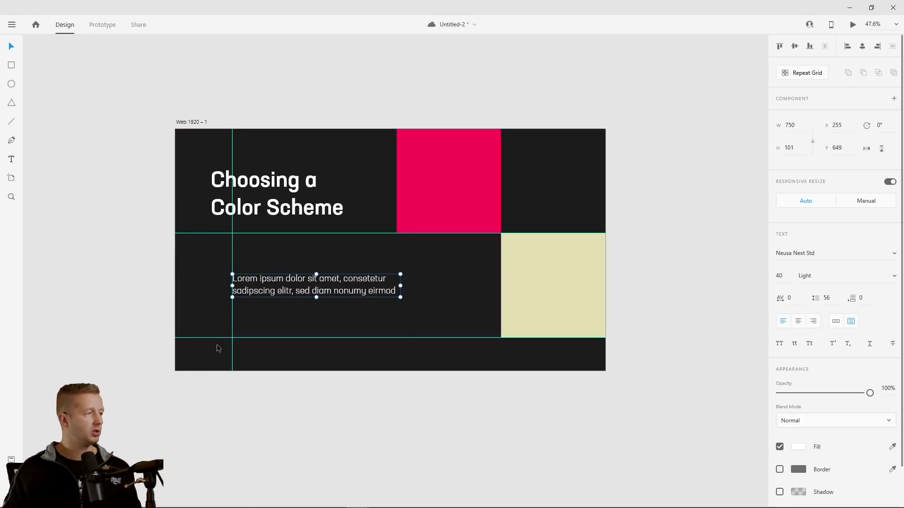
Align the heading's left edge to the vertical guide at X 255 and rest its last line on the upper horizontal guide
left_click(118, 240)
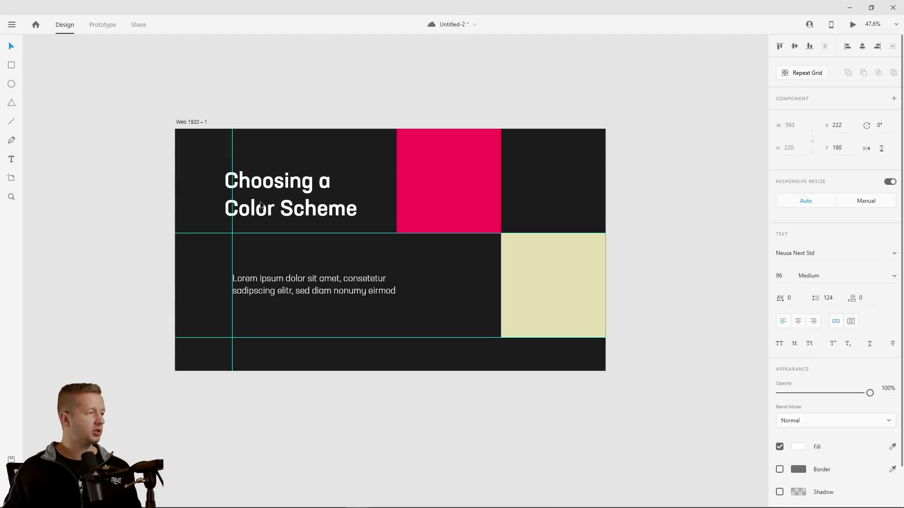
left_click_drag(261, 204, 266, 206)
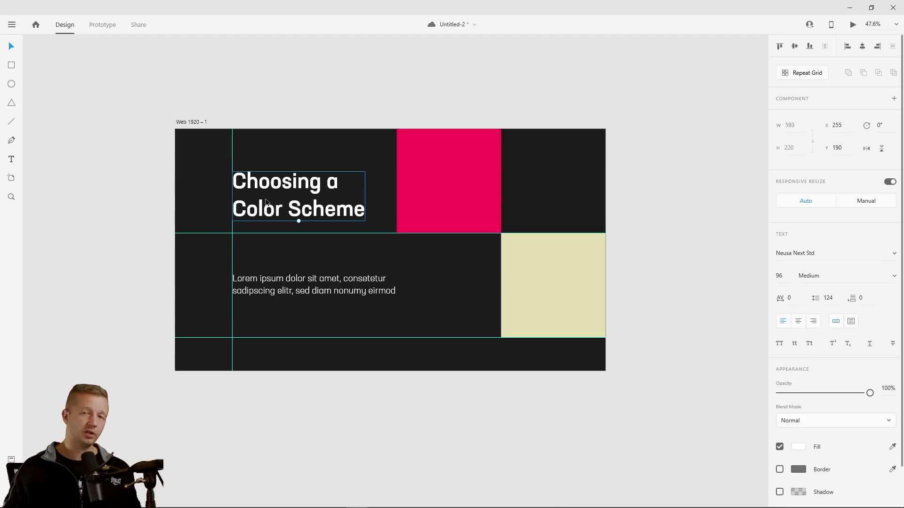
left_click_drag(266, 202, 264, 184)
left_click(348, 227)
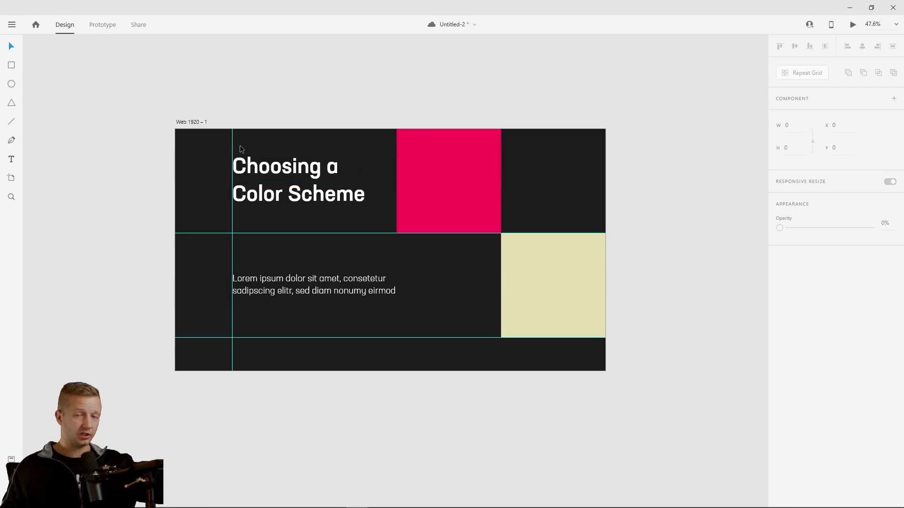
left_click_drag(254, 186, 253, 219)
left_click(342, 267)
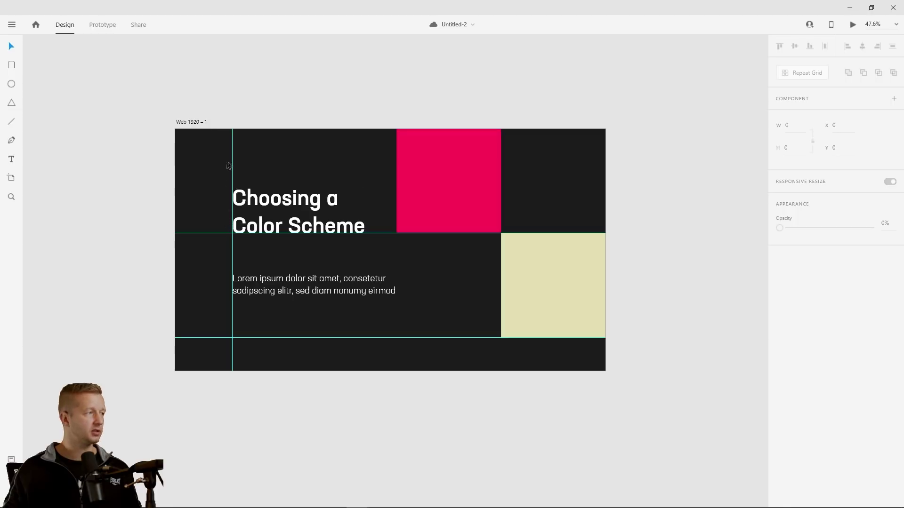
Remove the vertical guide and both horizontal guides from the artboard
left_click_drag(232, 159, 148, 171)
left_click_drag(208, 234, 223, 287)
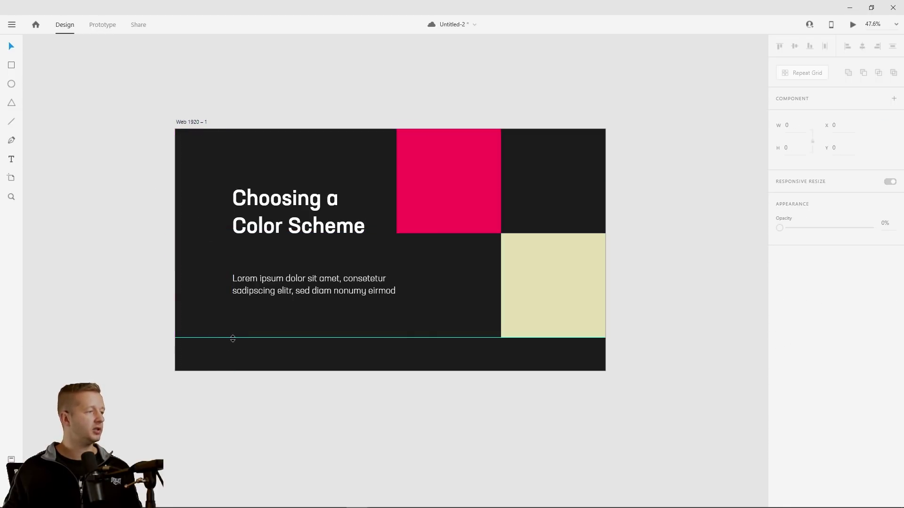
left_click_drag(232, 339, 324, 430)
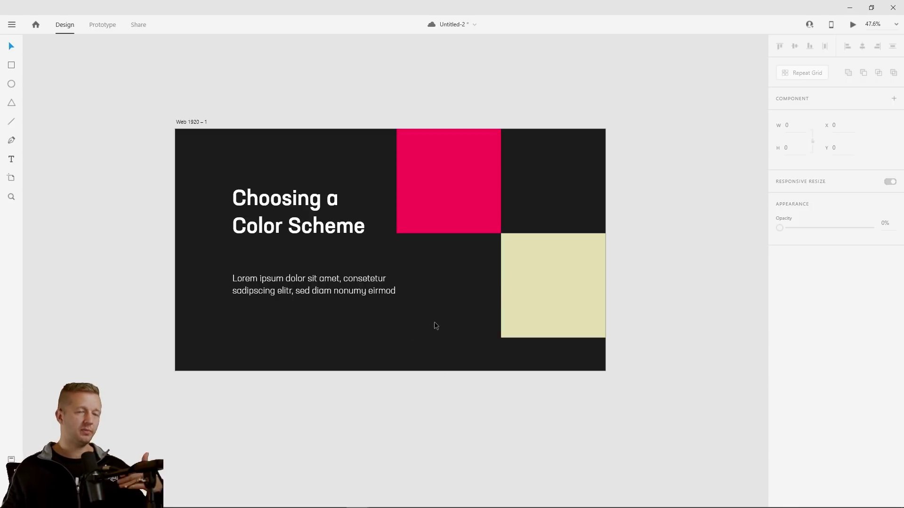
Widen the paragraph's text box to about 1018 and save the document
left_click(377, 290)
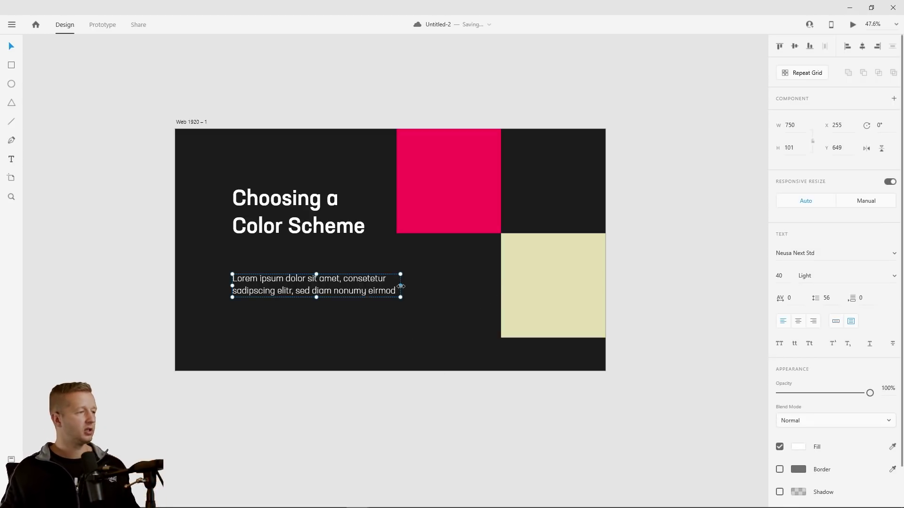
left_click_drag(399, 284, 459, 285)
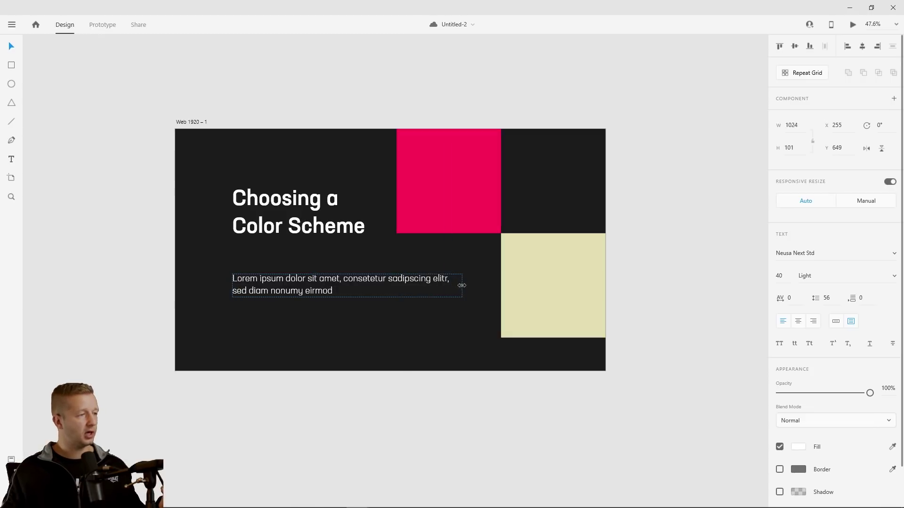
left_click(465, 296)
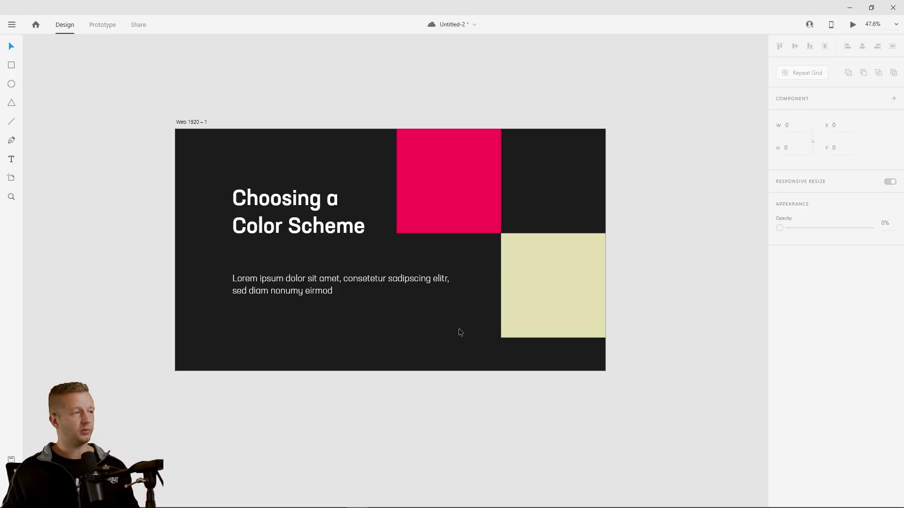
key("ctrl+s")
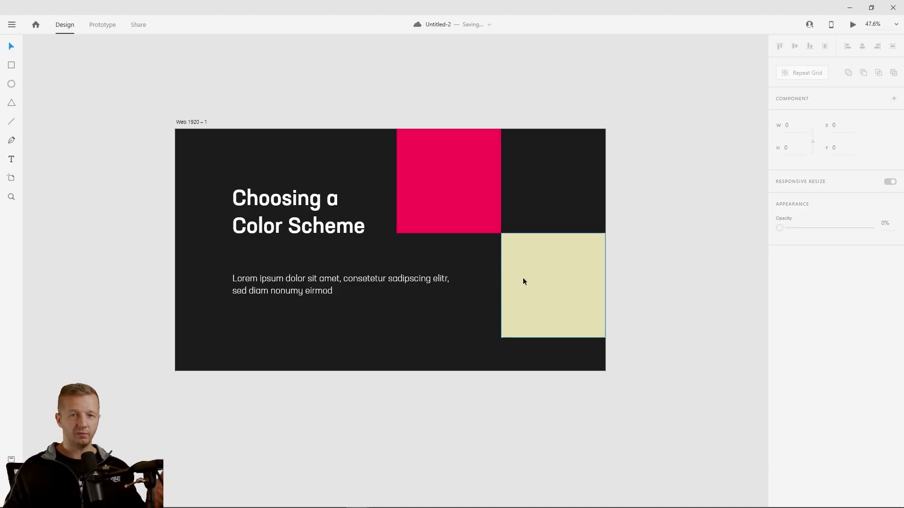
left_click(540, 278)
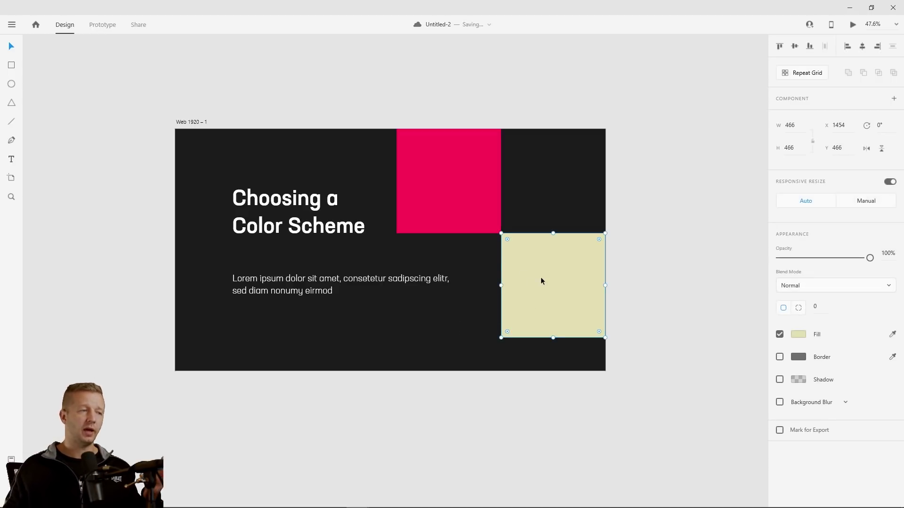
left_click(457, 188)
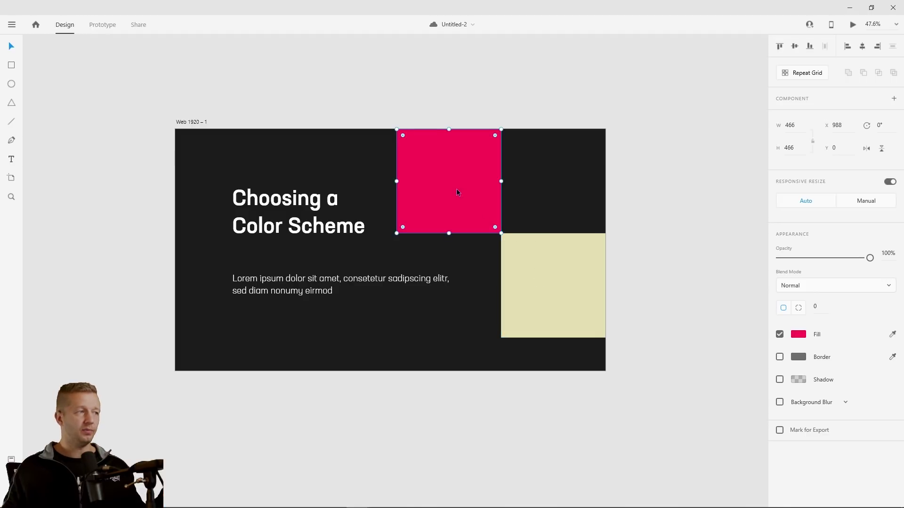
left_click(470, 237)
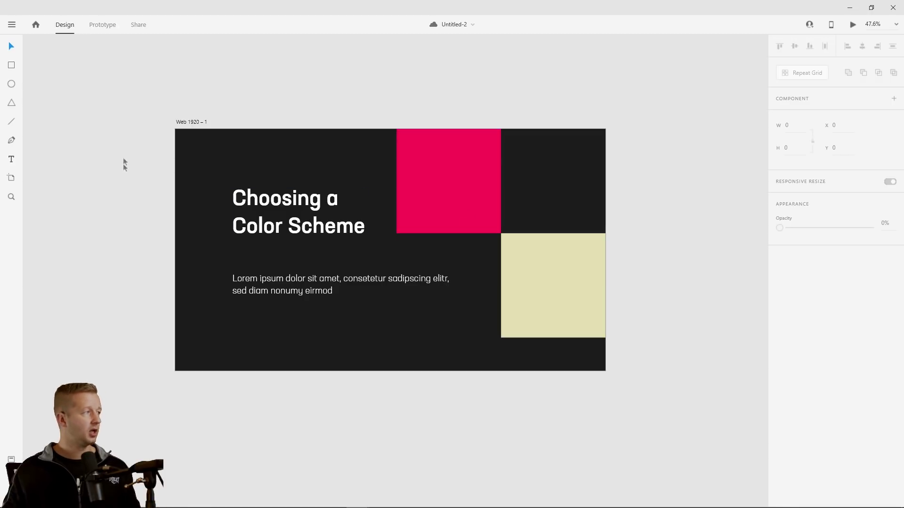
left_click(317, 294)
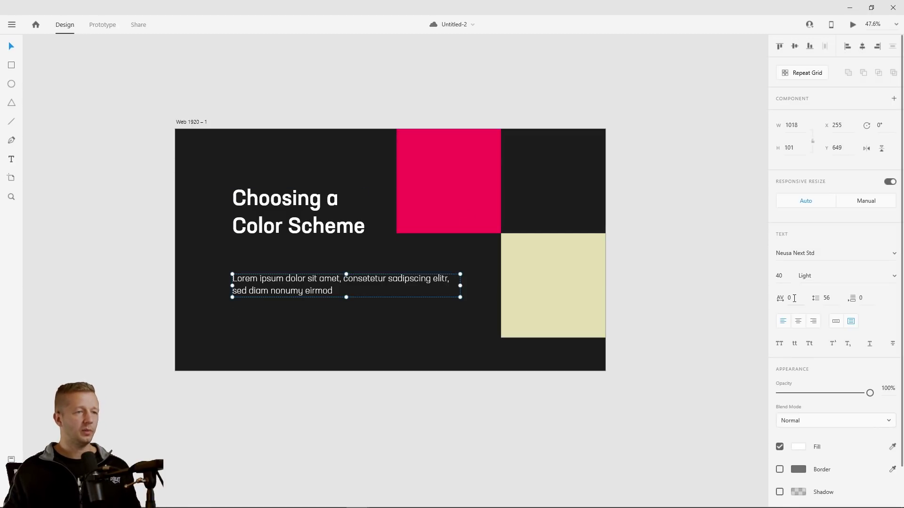
left_click(437, 344)
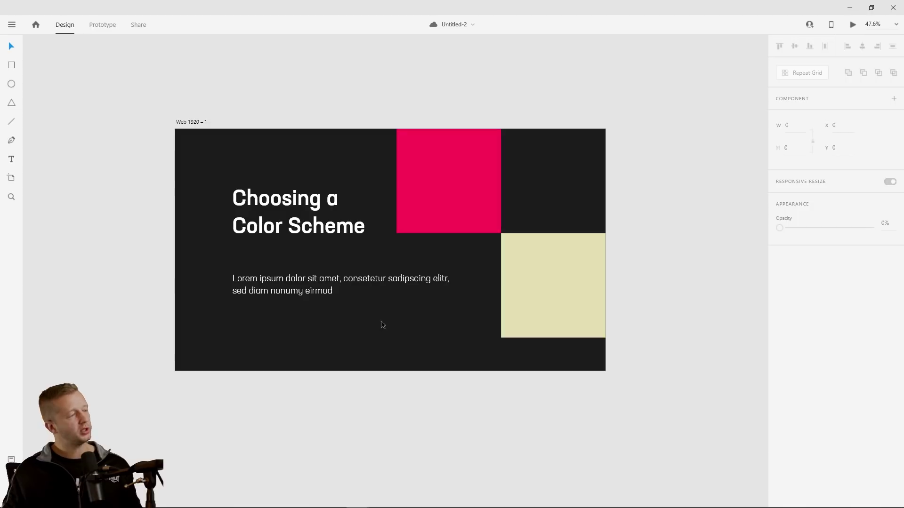
left_click(317, 291)
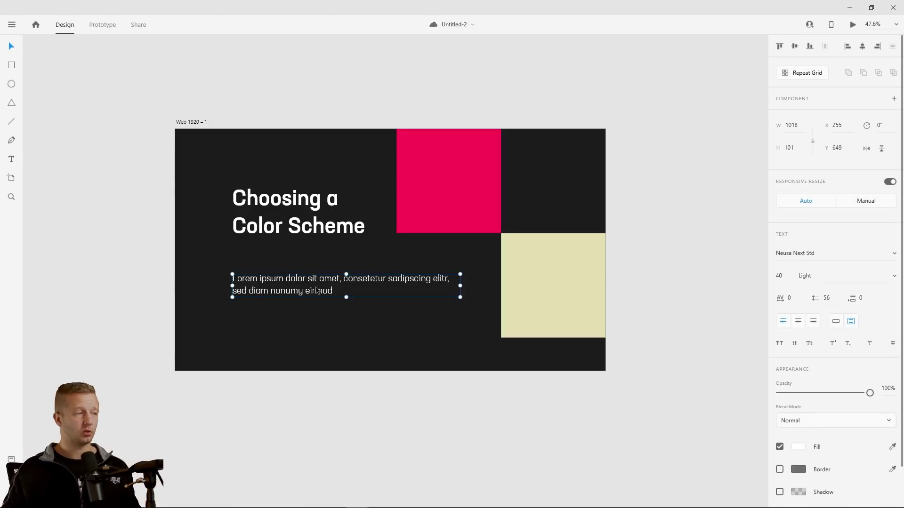
scroll(316, 263, "up", 1)
left_click(316, 264)
left_click(312, 246)
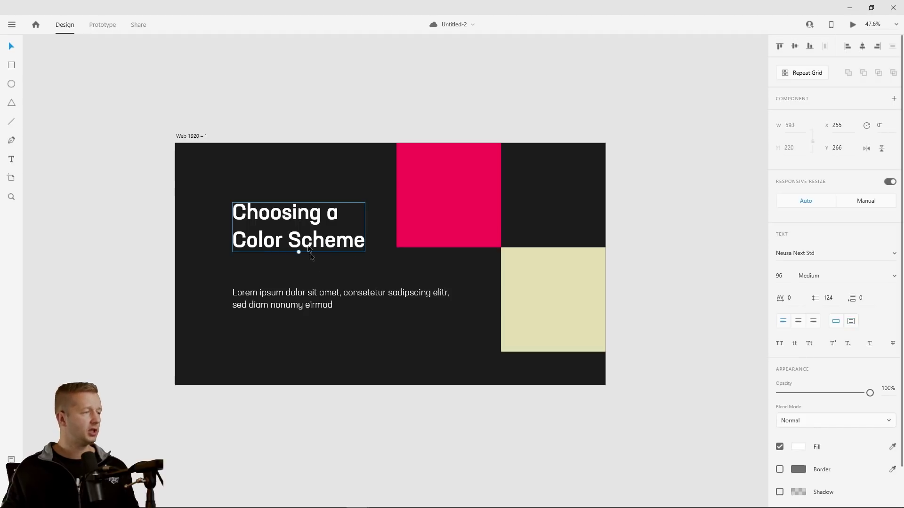
left_click(349, 273)
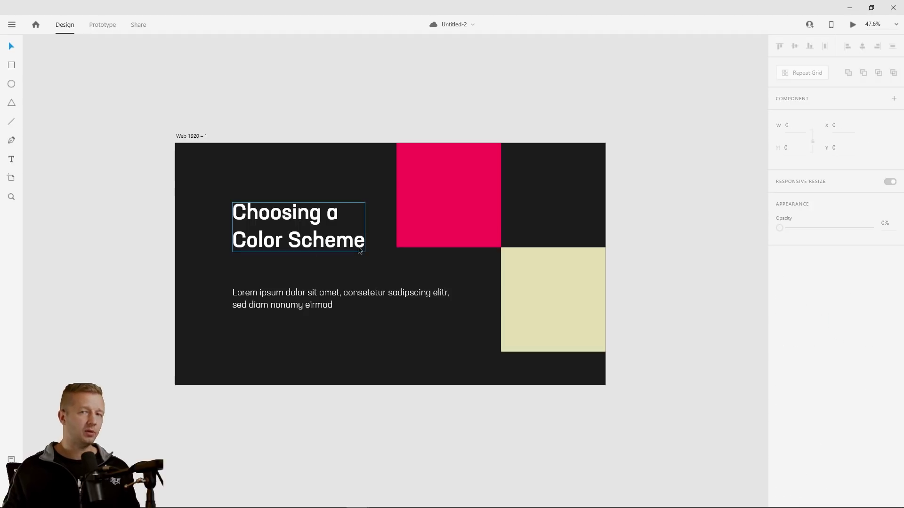
left_click(329, 236)
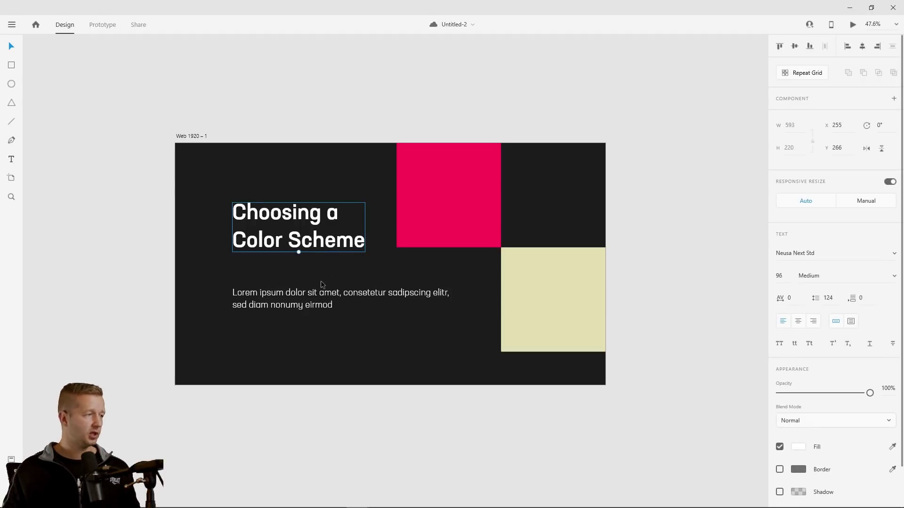
left_click(341, 280)
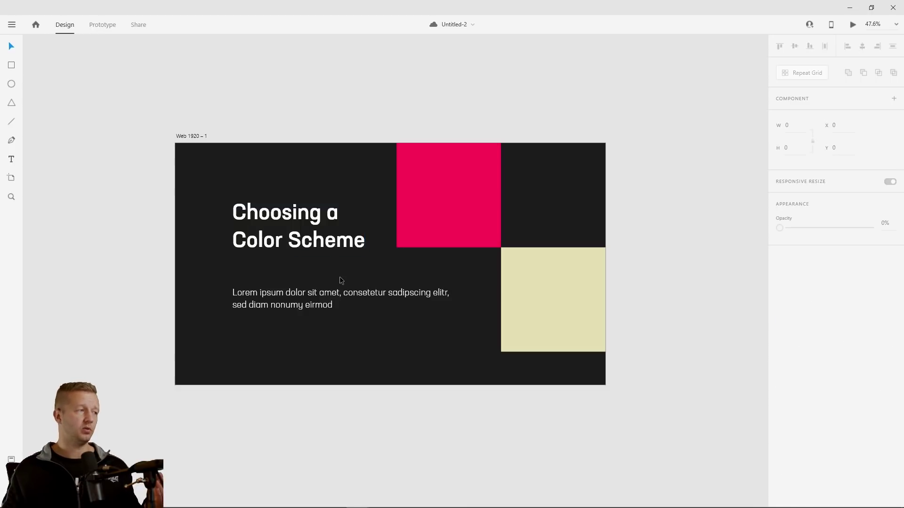
left_click(321, 233)
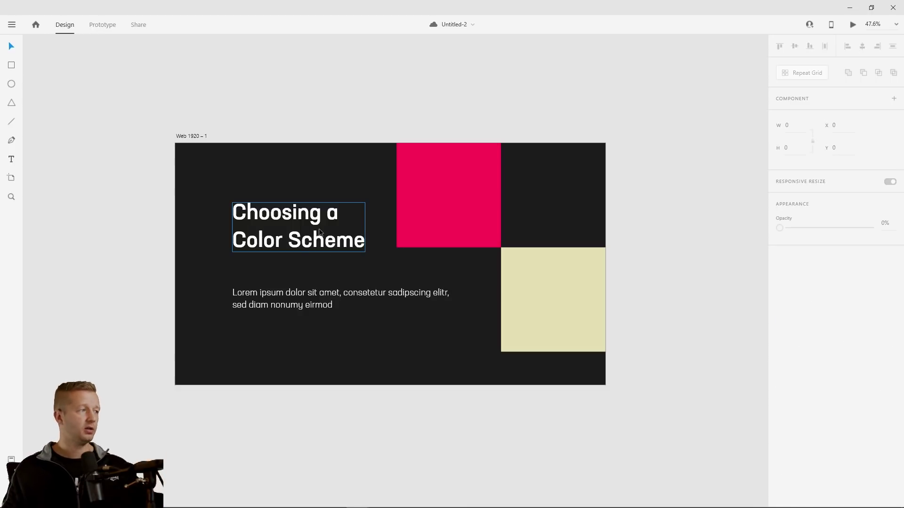
Sample the artboard's dark background as the paragraph's fill and lighten it to the grey #AFAFAF
left_click(318, 305)
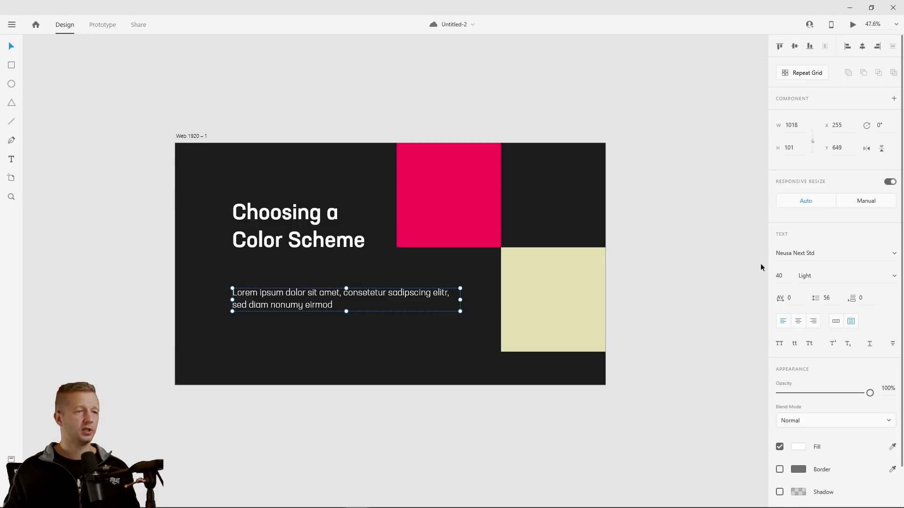
left_click(803, 447)
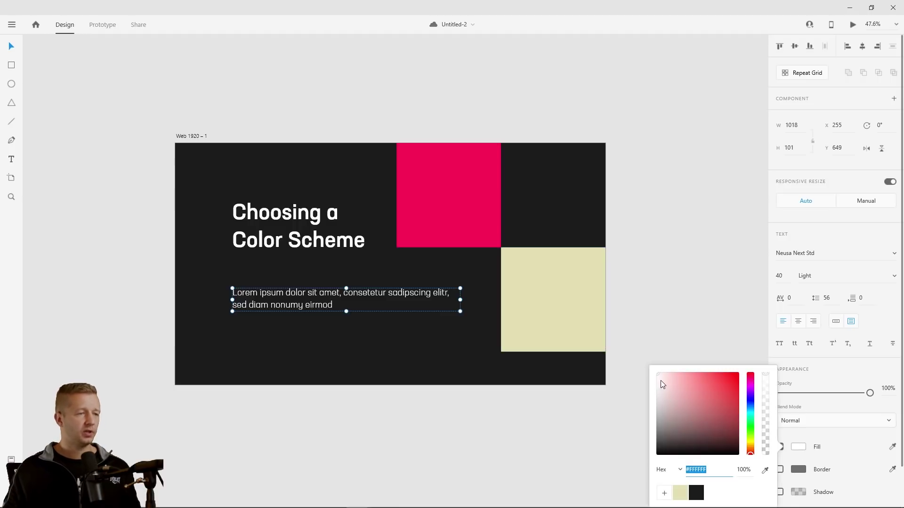
left_click(764, 469)
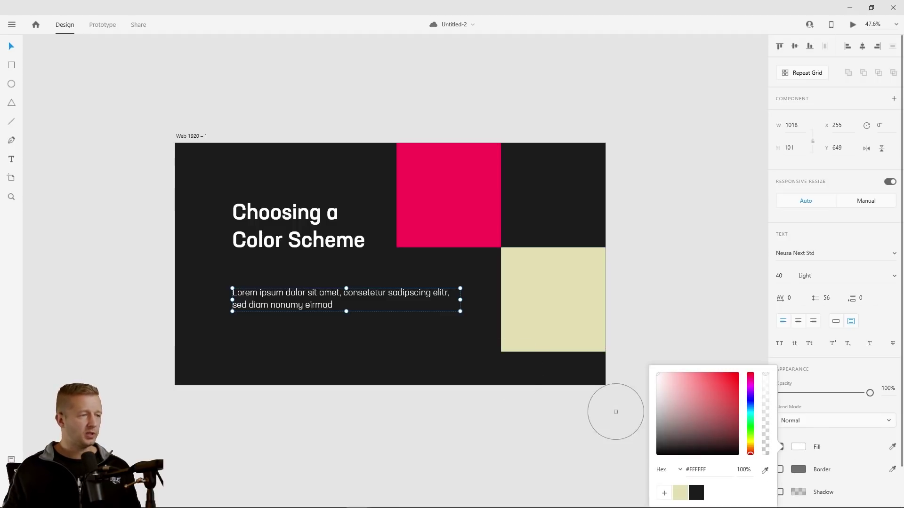
left_click(447, 354)
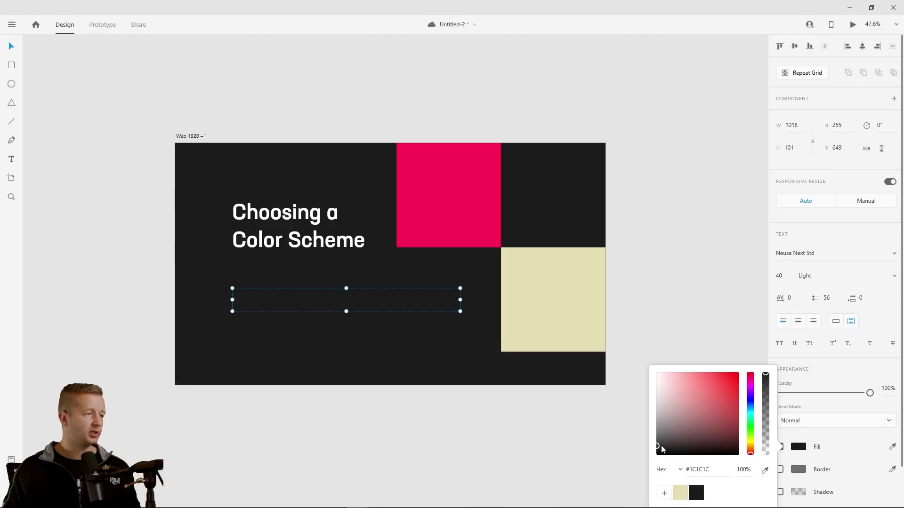
left_click_drag(661, 446, 636, 401)
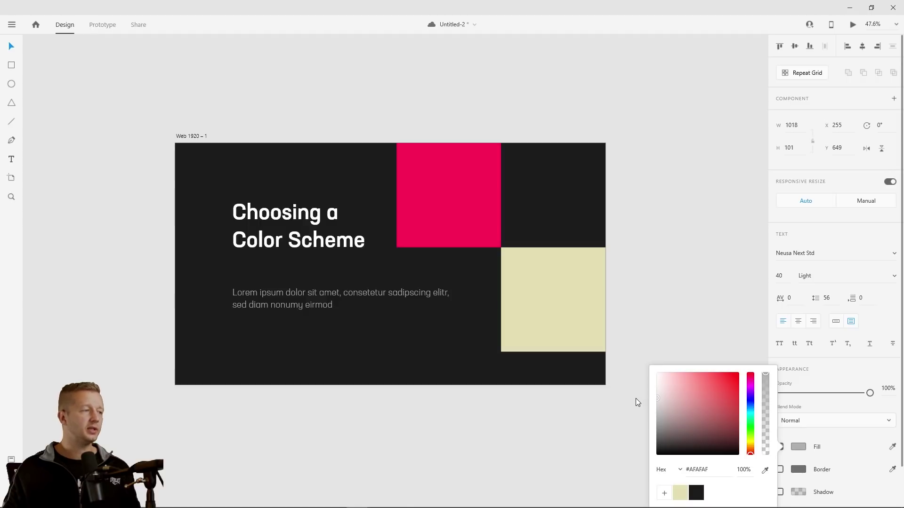
left_click(331, 334)
Check the paragraph's colour contrast against the background with the Stark plugin's rapid contrast check, and close the plugin
left_click(331, 306)
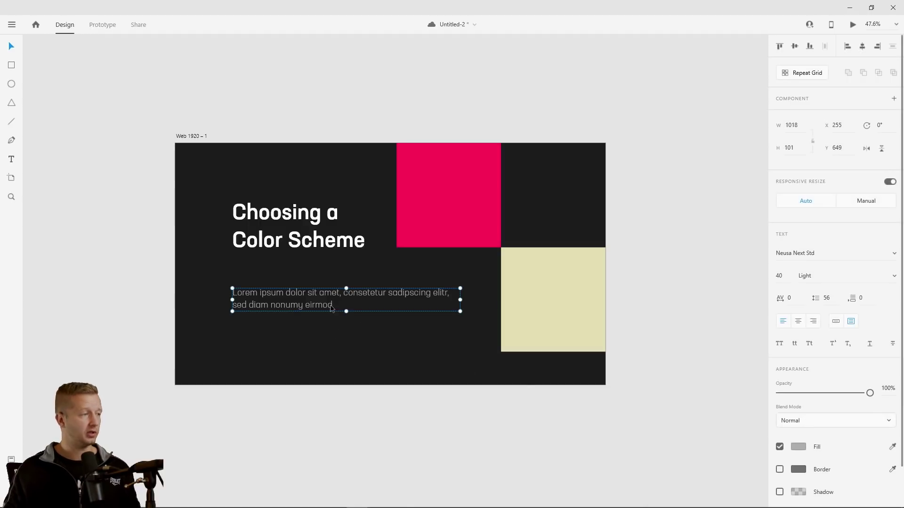
left_click(11, 25)
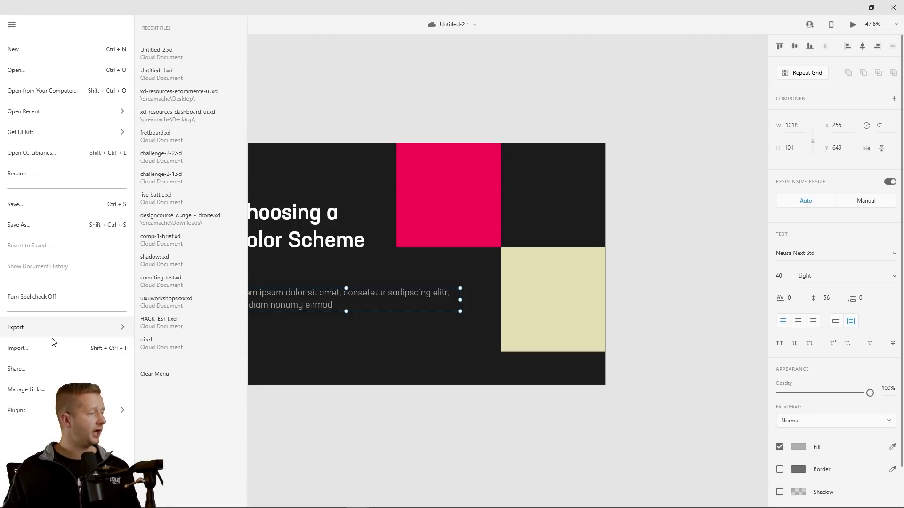
mouse_move(71, 410)
mouse_move(185, 178)
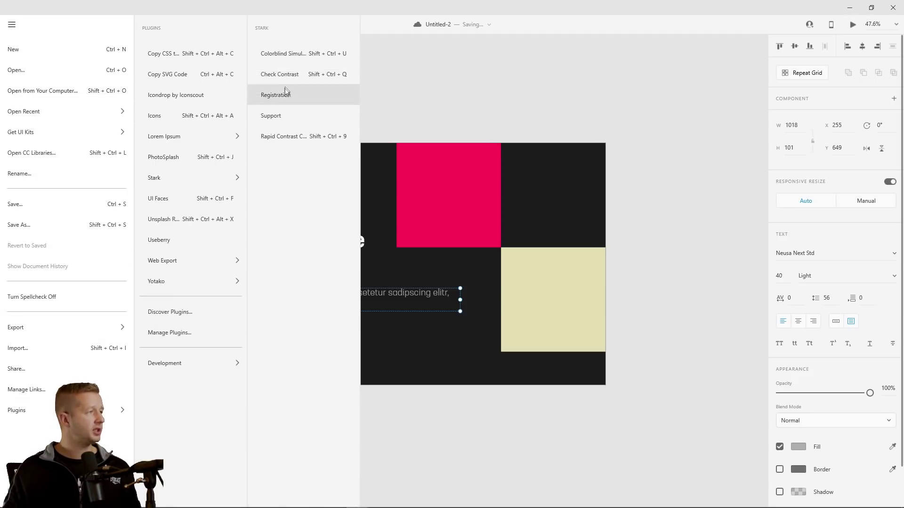
left_click(280, 136)
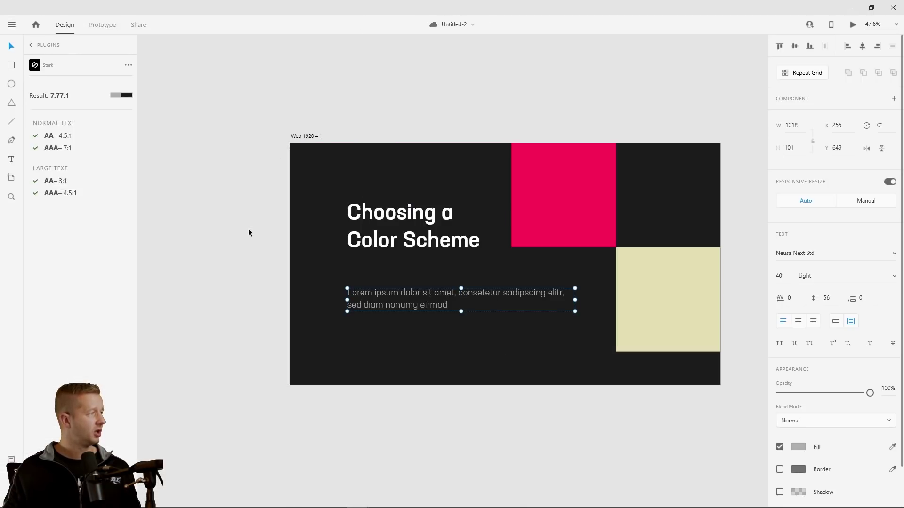
left_click(265, 288)
left_click(395, 305)
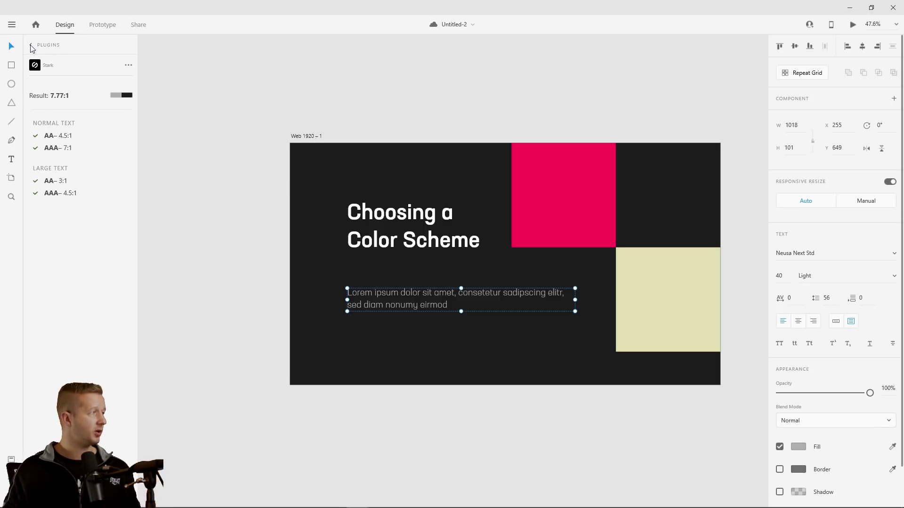
left_click(31, 46)
left_click(202, 161)
key("ctrl+shift+alt+p")
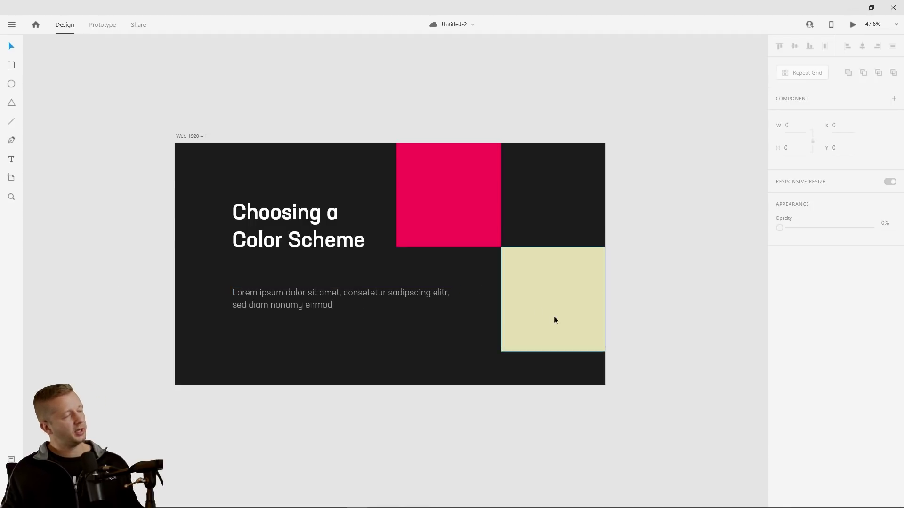
Duplicate the heading above the original, replace the copy's text with "2020" and reduce its font size to 33
left_click(273, 234)
key("ctrl+d")
left_click_drag(282, 232, 282, 180)
double_click(283, 179)
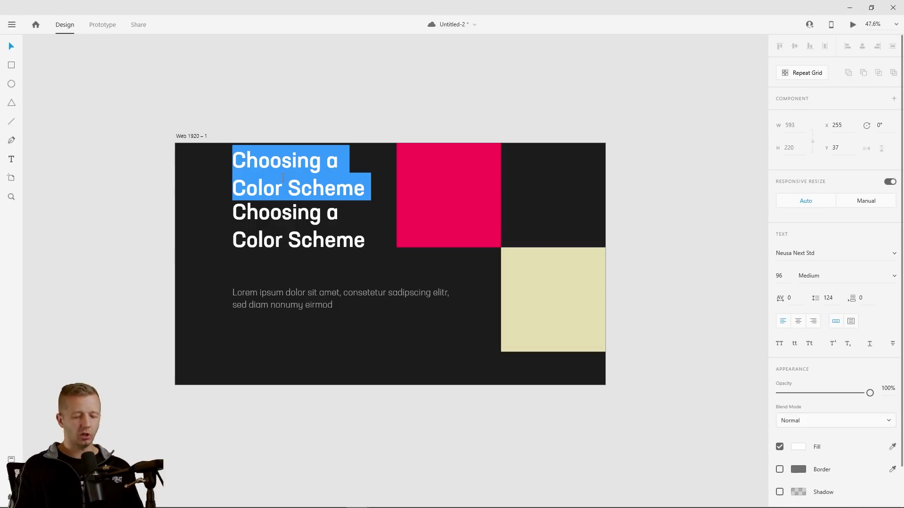
type("2020")
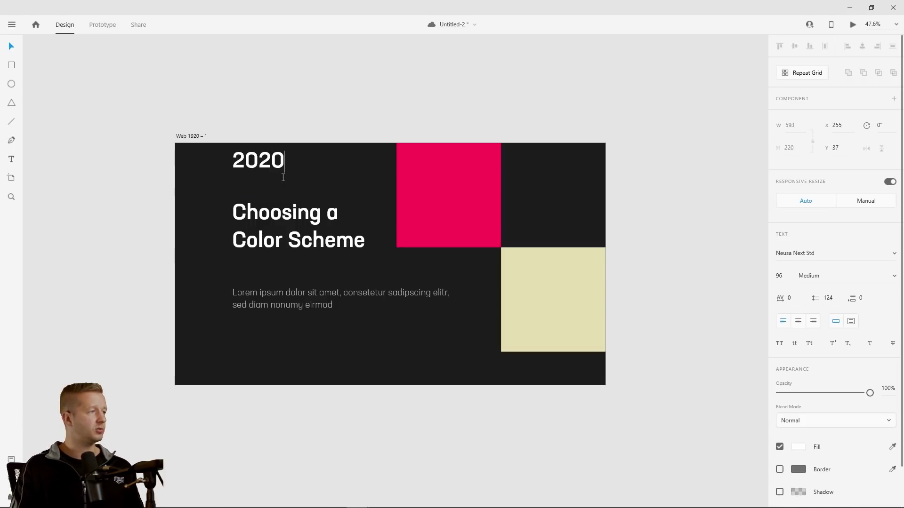
key("Escape")
left_click_drag(783, 279, 799, 415)
Shift the "2020" label, heading and paragraph left together, and widen the paragraph so "sed" fits on its first line
left_click_drag(240, 169, 300, 323)
left_click_drag(295, 232, 268, 232)
left_click(199, 169)
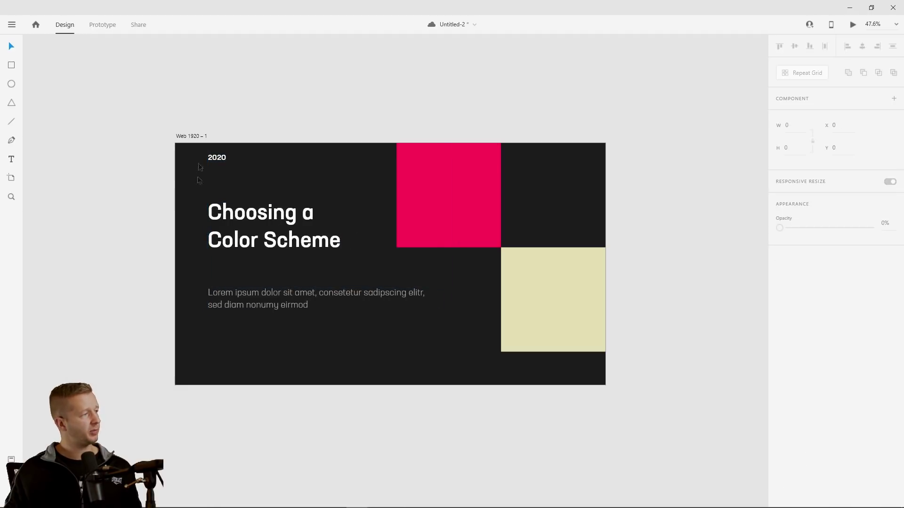
left_click(421, 297)
left_click_drag(439, 297, 452, 296)
left_click(475, 320)
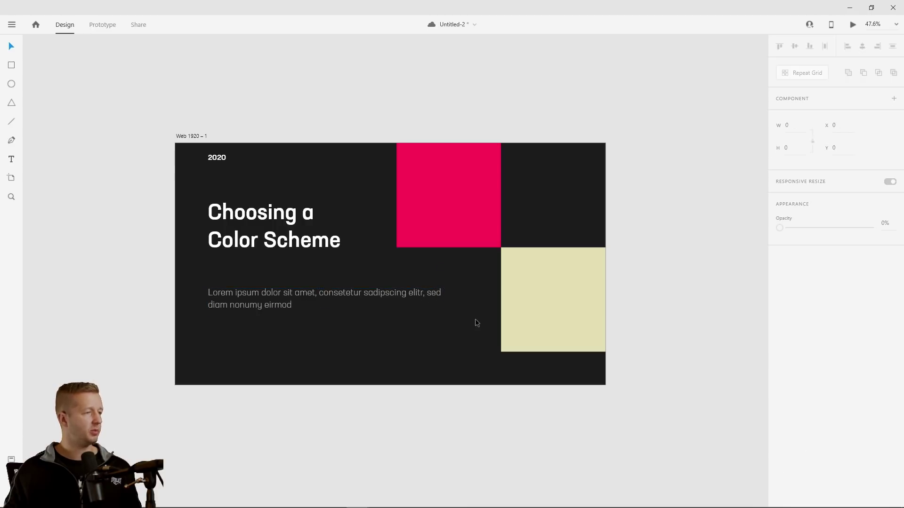
Try moving the paragraph up close beneath the heading, and undo the move
left_click_drag(297, 293, 293, 267)
left_click(327, 379)
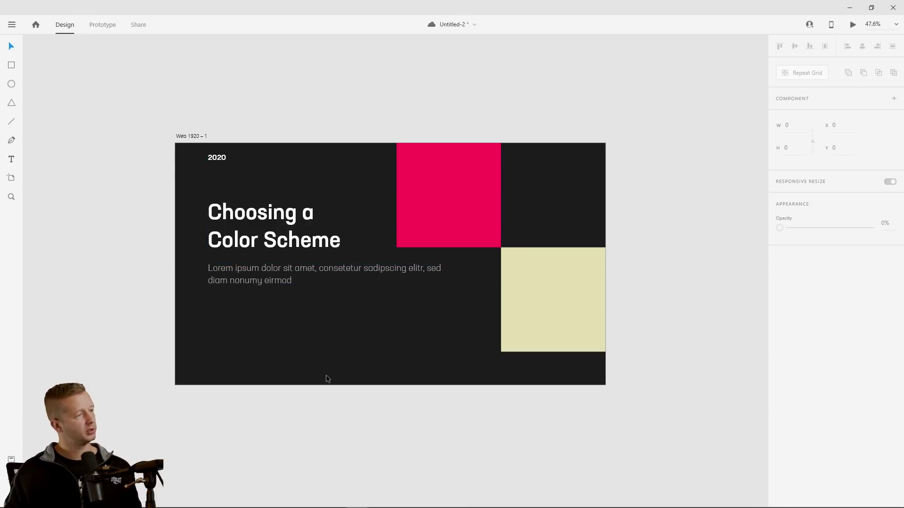
key("ctrl+z")
left_click(388, 366)
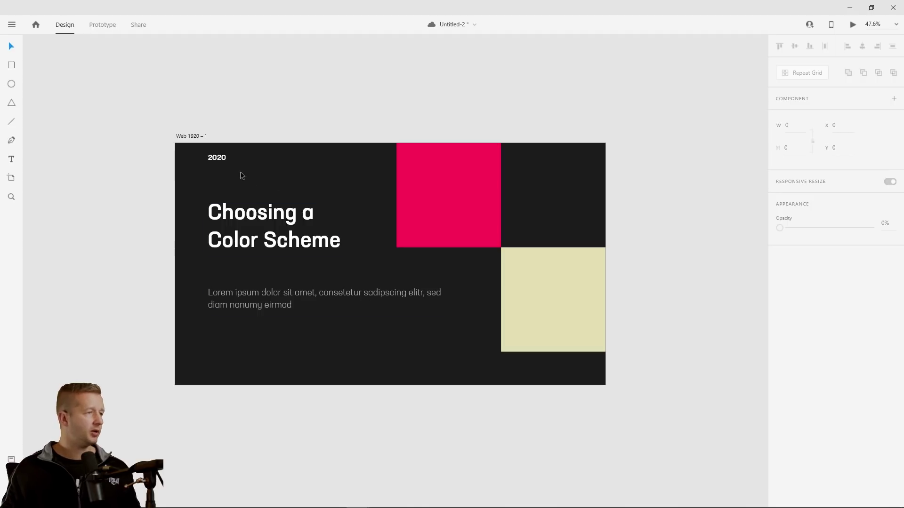
Copy the "2020" label across to the dark area above the cream square, at about X 1507, and change its text to "about"
left_click(217, 158)
left_click_drag(216, 158, 520, 167)
double_click(521, 157)
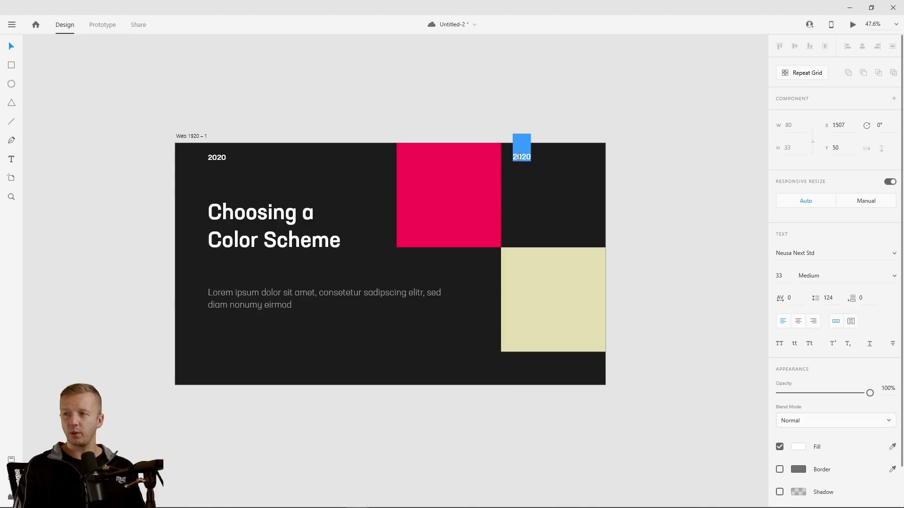
type("about")
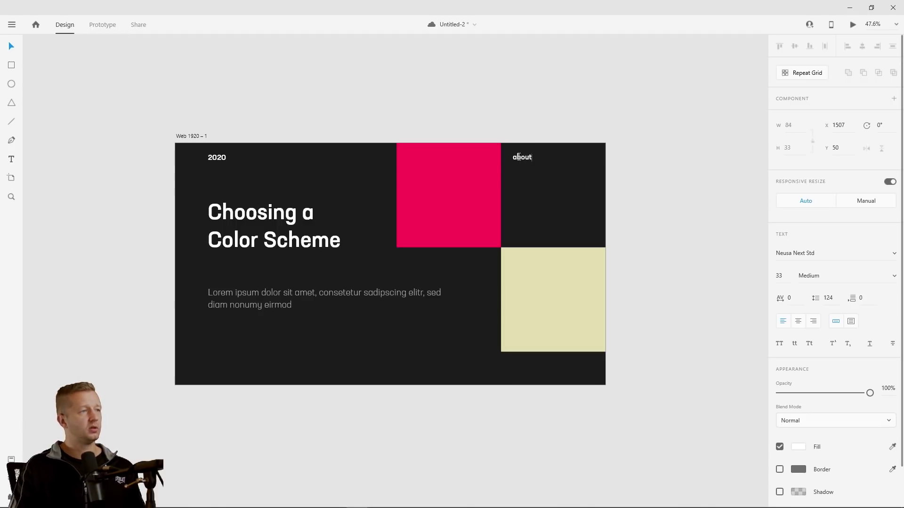
Copy the "about" link twice to its right and change the copies' text to "services" and "contact"
left_click_drag(520, 158, 550, 159)
double_click(560, 158)
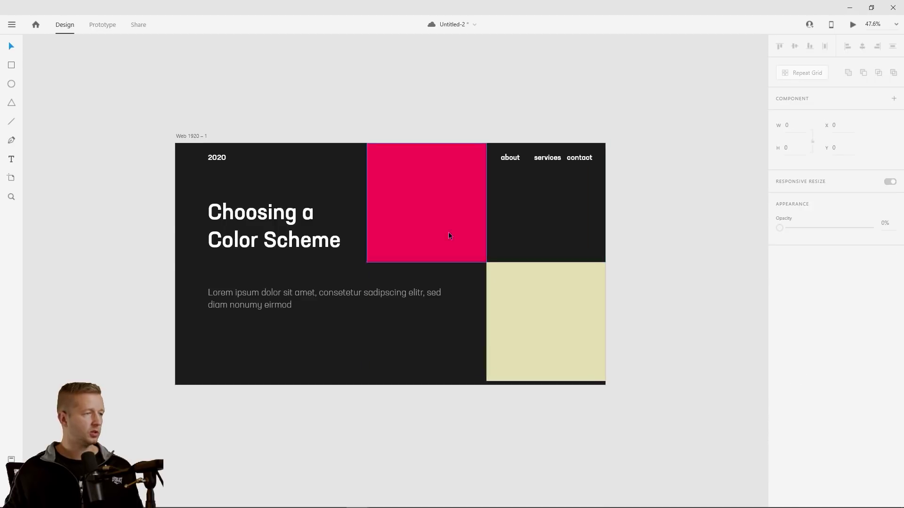
Space the "about", "services" and "contact" links evenly and shift all three together into place above the cream square
left_click(541, 157)
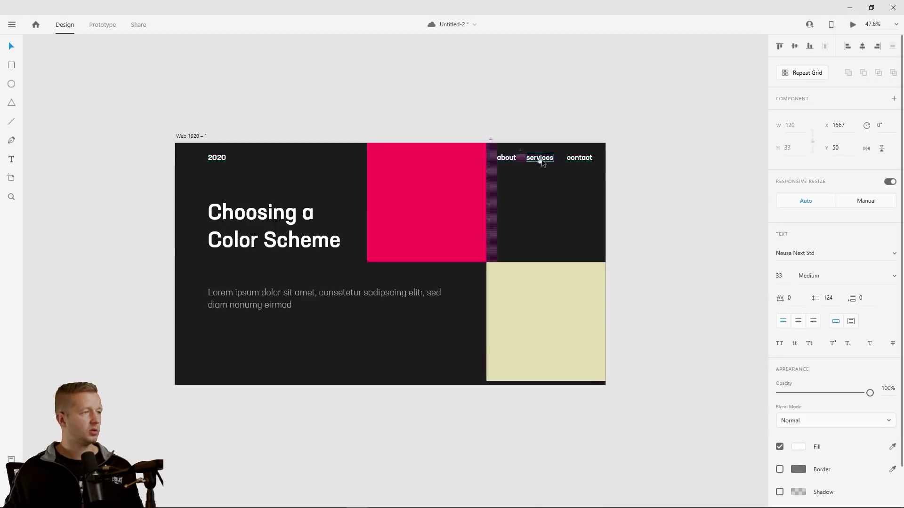
left_click(577, 159)
left_click(540, 160, "shift")
left_click(508, 159, "shift")
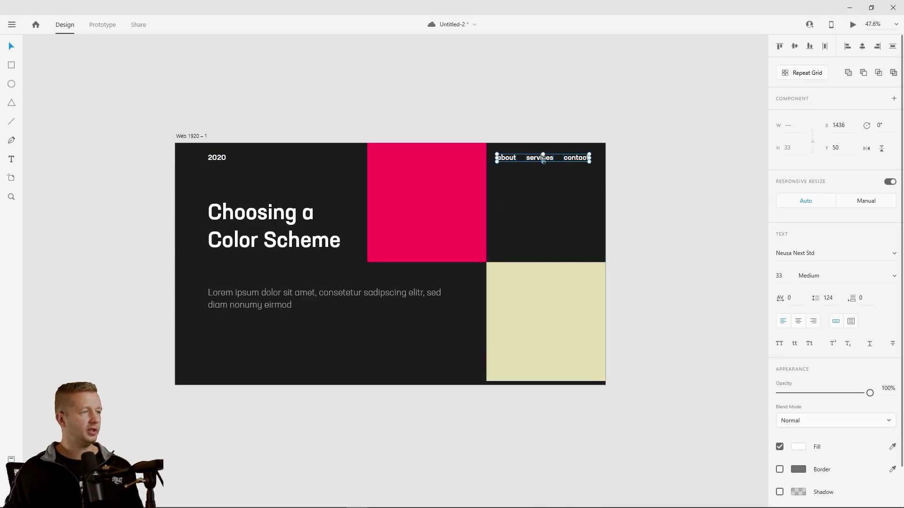
left_click_drag(544, 160, 548, 162)
left_click(671, 159)
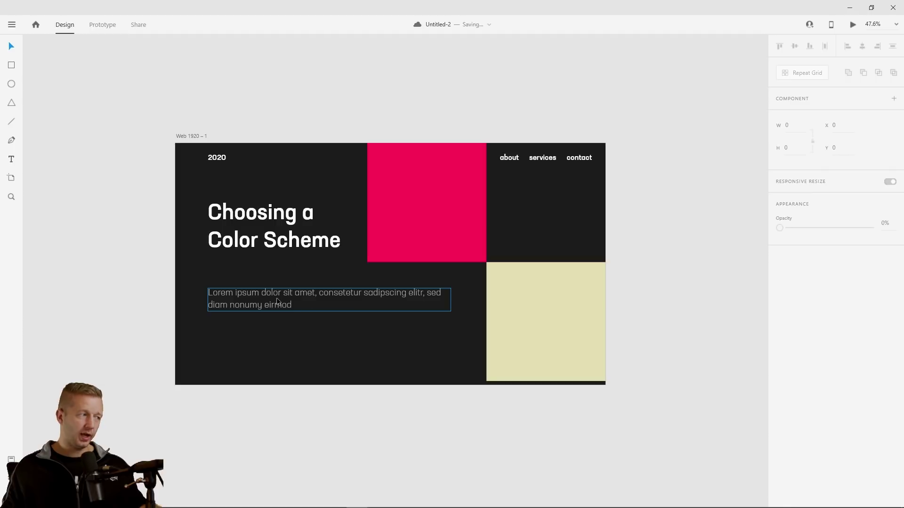
Move the heading and the paragraph lower, leaving more space under the "2020" label and between the two
left_click_drag(270, 225, 270, 238)
left_click_drag(285, 297, 286, 319)
left_click(370, 360)
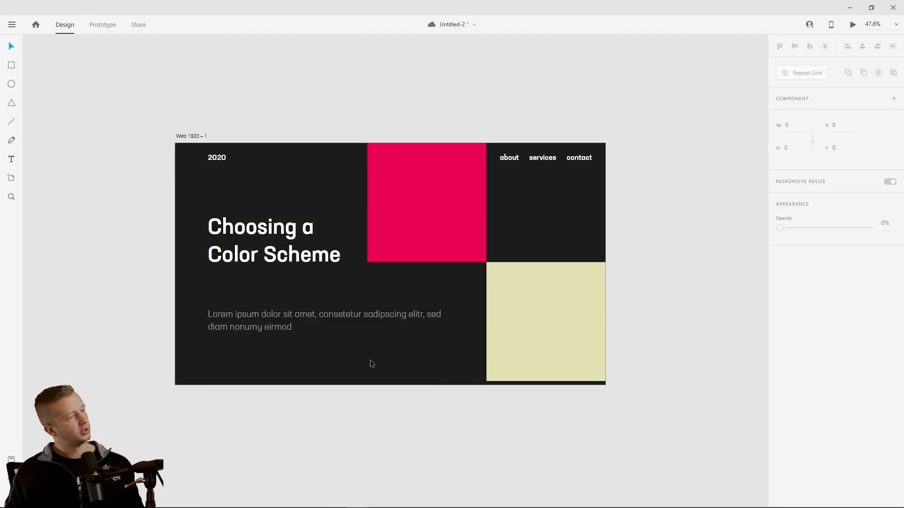
Shorten the artboard to a height of 1059 so it ends flush with the cream square, and save the document
left_click(181, 135)
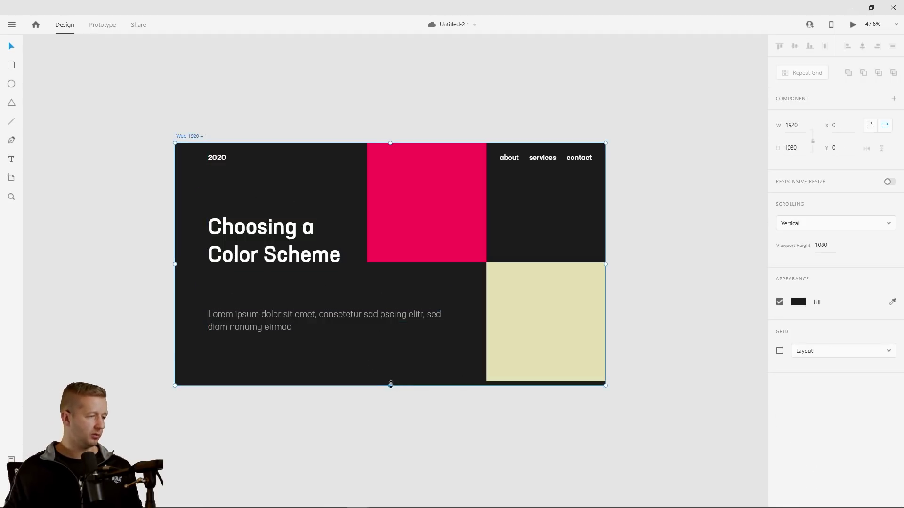
left_click_drag(392, 385, 395, 381)
left_click(483, 421)
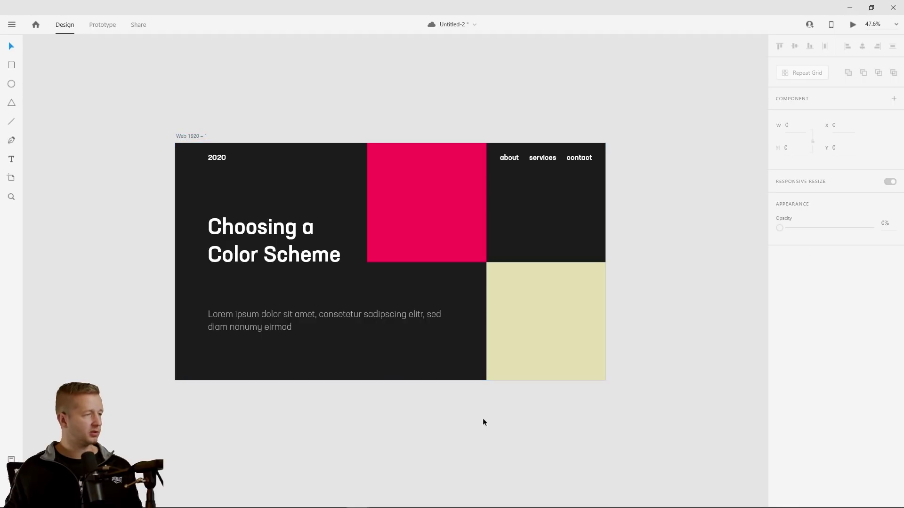
left_click(204, 137)
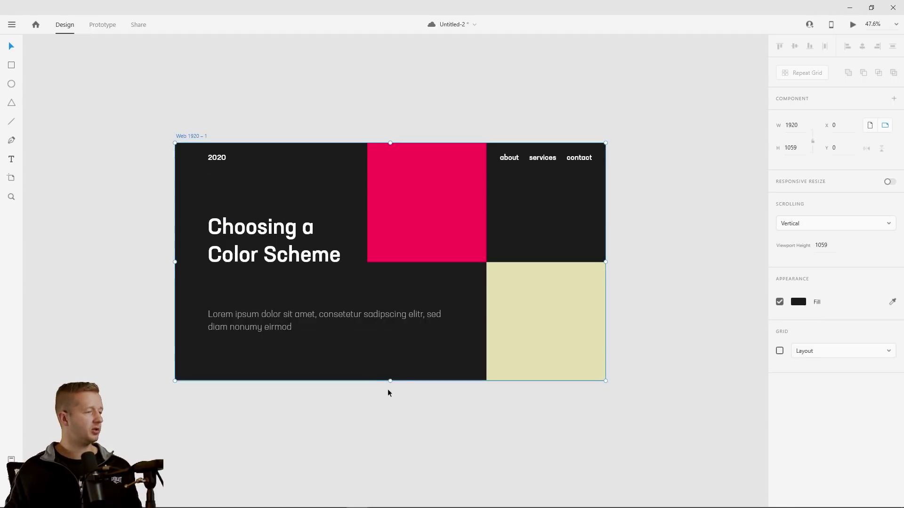
mouse_move(391, 382)
left_mouse_down()
mouse_move(391, 432)
mouse_move(396, 378)
left_mouse_up()
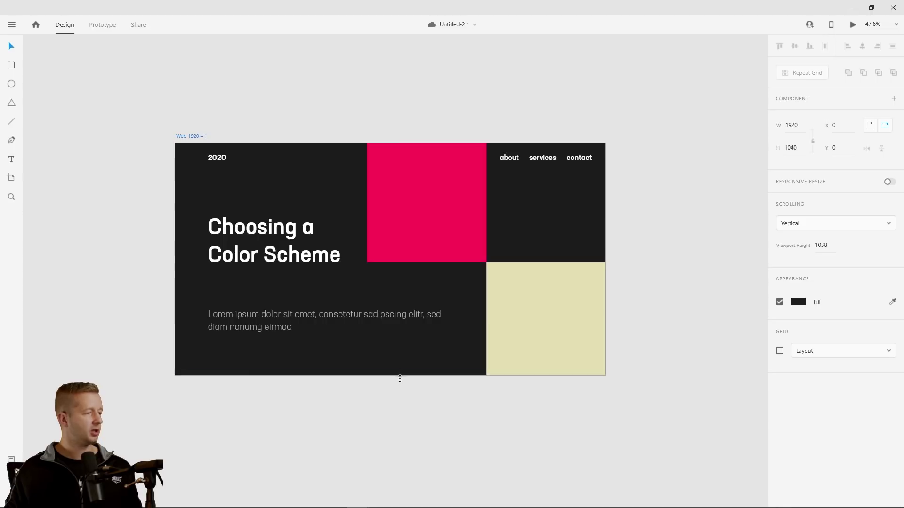
left_click(451, 445)
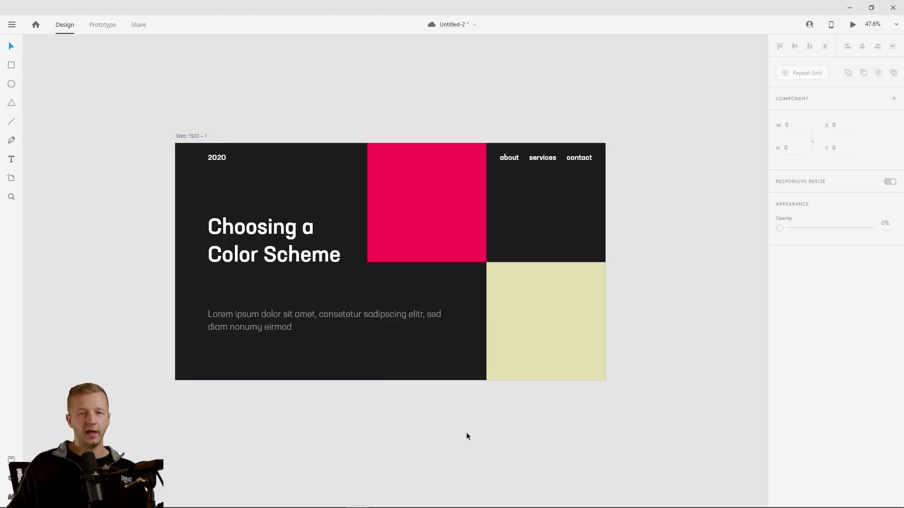
key("ctrl+s")
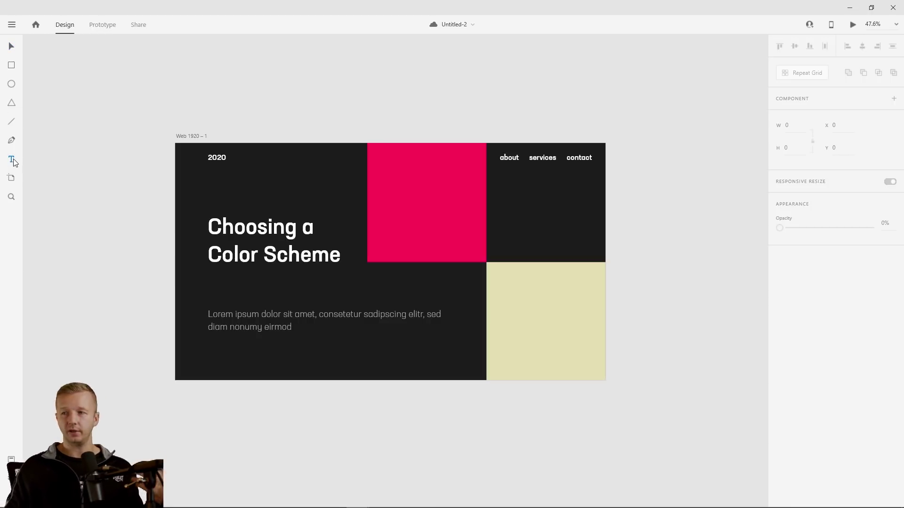
Add the text "color" in the artboard's lower left area and enlarge its font size to 791
left_click(187, 346)
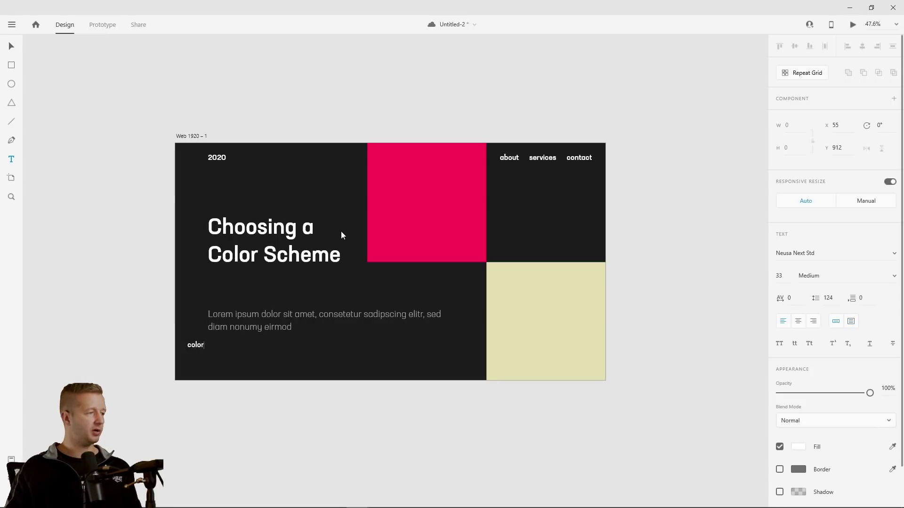
key("Escape")
left_click_drag(789, 278, 756, 42)
left_click_drag(787, 282, 784, 157)
left_click_drag(789, 279, 576, 168)
Fade the large "color" text to 3% opacity and move it to the artboard's upper left, at X -155, Y 0
left_click(11, 46)
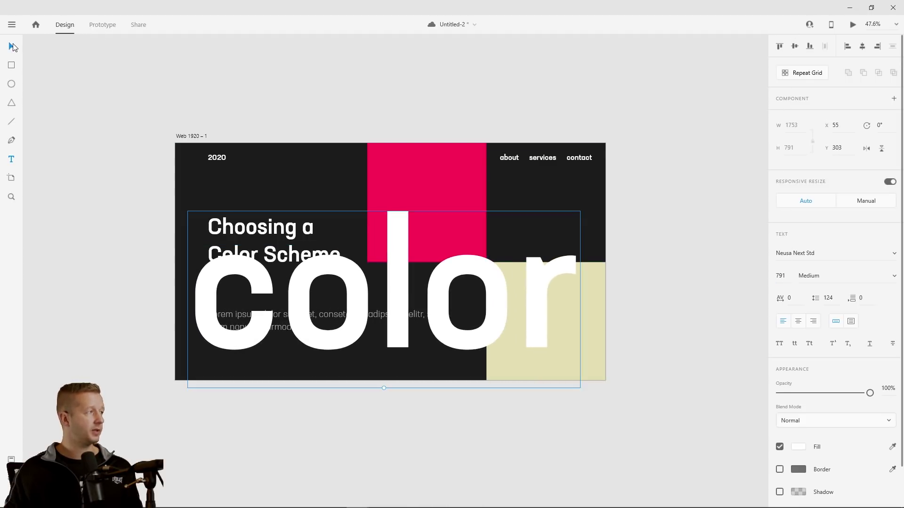
mouse_move(351, 282)
left_mouse_down()
mouse_move(349, 300)
mouse_move(347, 293)
left_mouse_up()
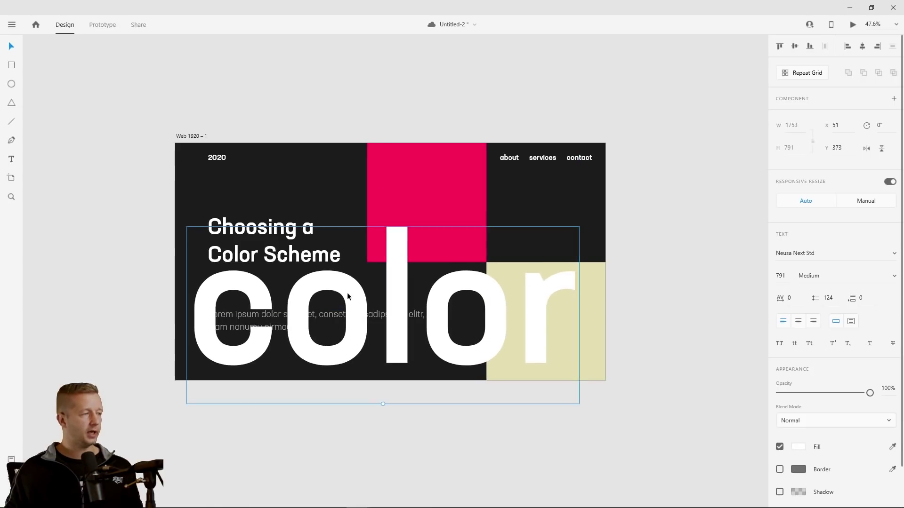
left_click_drag(868, 397, 781, 404)
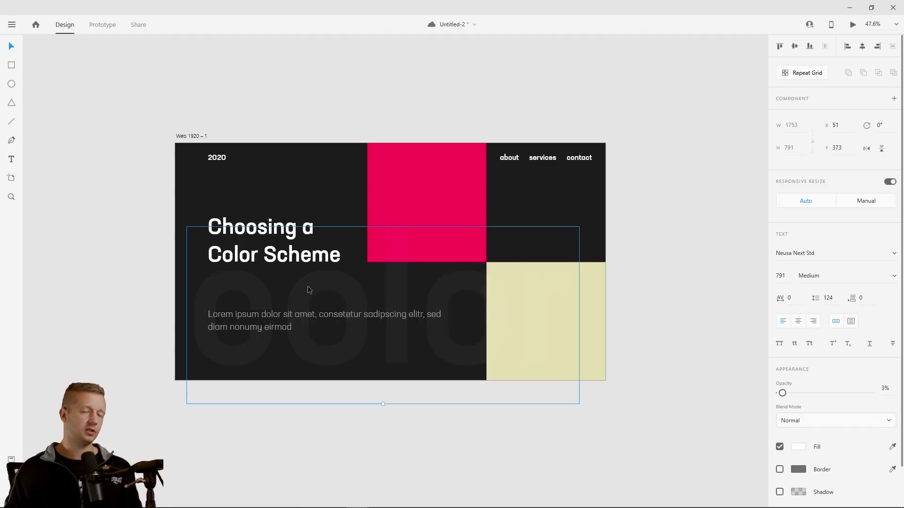
left_click_drag(307, 286, 301, 292)
left_click_drag(315, 297, 261, 203)
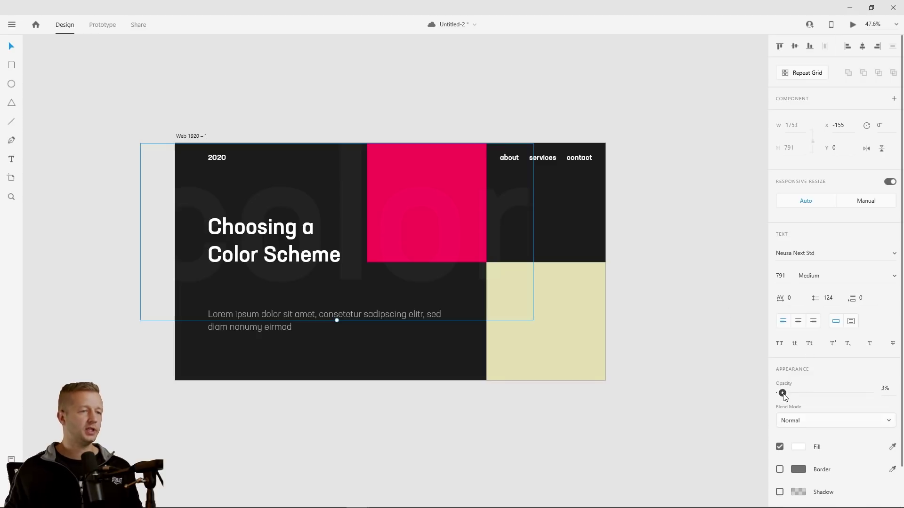
Raise the "color" text's opacity to 45% to show it overpowering the heading, and save the document
left_click_drag(782, 394, 821, 396)
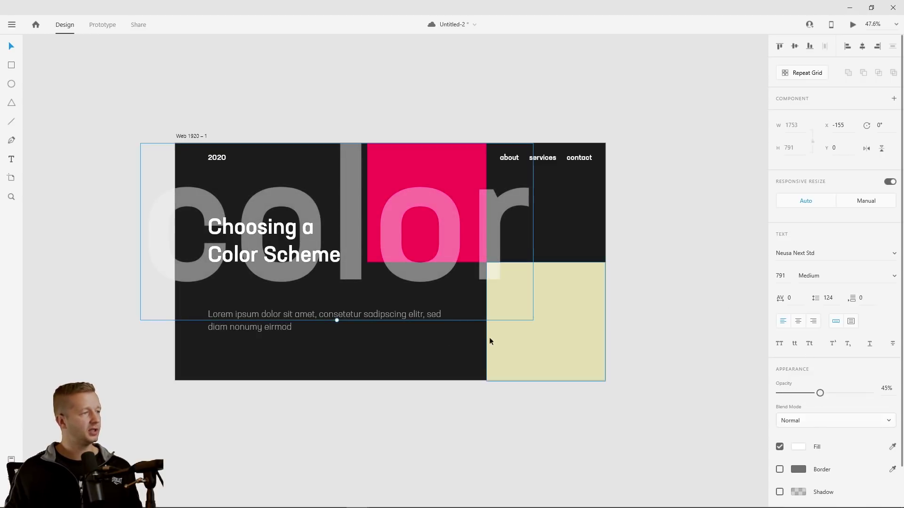
left_click(200, 414)
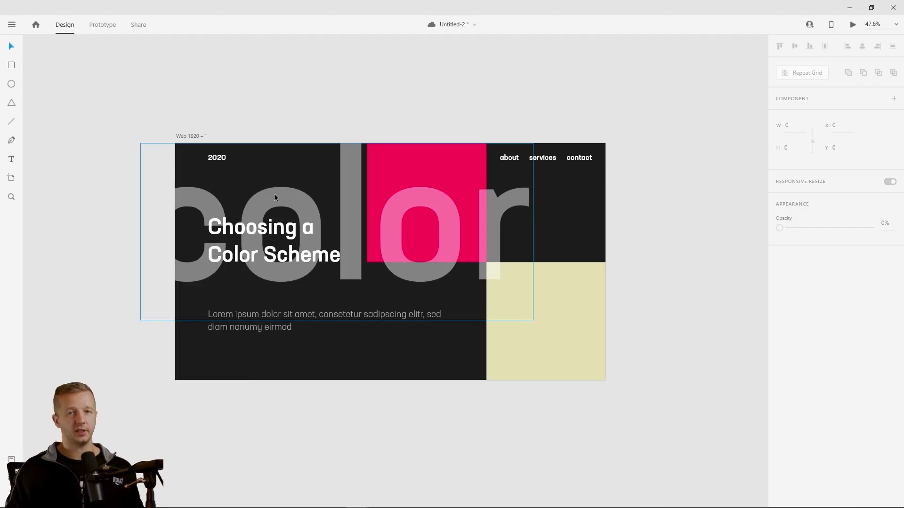
key("ctrl+s")
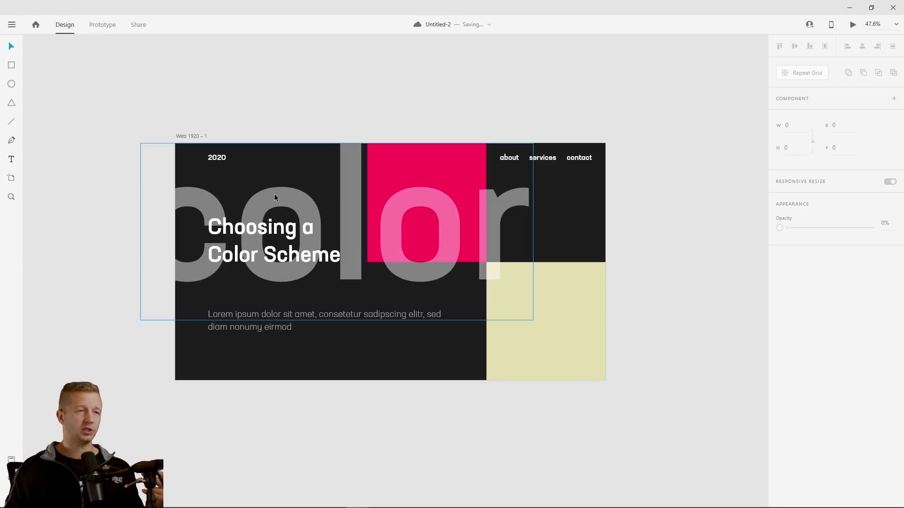
Set the "color" text's opacity to 4% and move it down behind the paragraph, to X 107, Y 381
left_click(274, 194)
left_click_drag(822, 394, 784, 396)
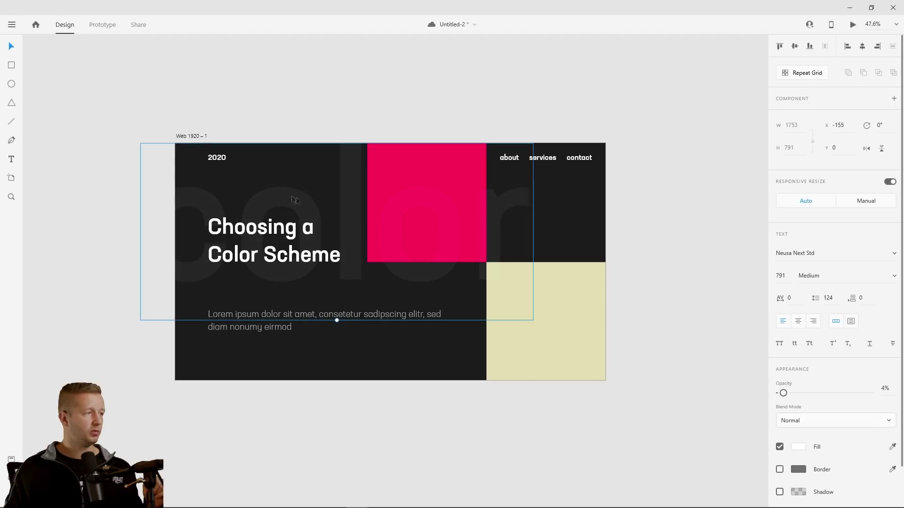
left_click_drag(293, 197, 329, 283)
left_click(360, 441)
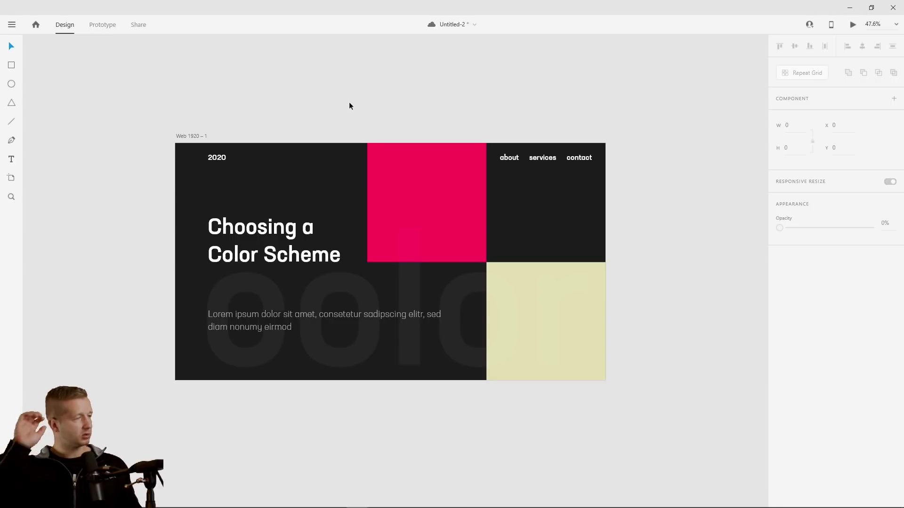
Duplicate the whole artboard beside the original
left_click(185, 137)
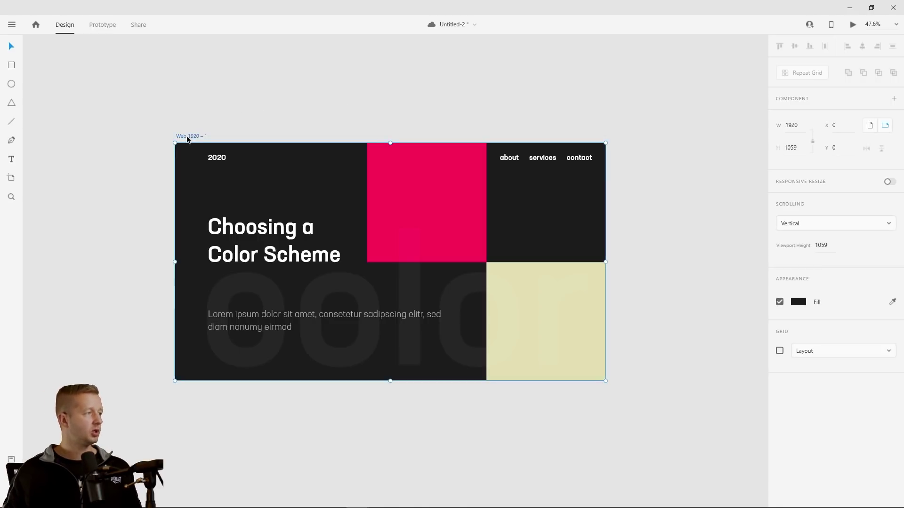
key("ctrl+d")
left_click_drag(210, 147, 272, 146)
left_click(369, 116)
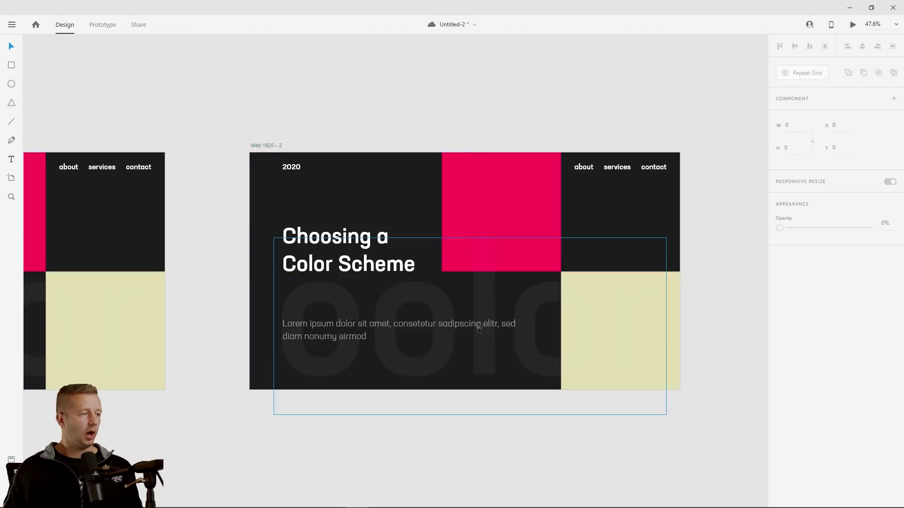
On the duplicate artboard, delete the "color" text, heading, paragraph and both squares, keeping the "2020" label and navigation links
left_click(461, 324)
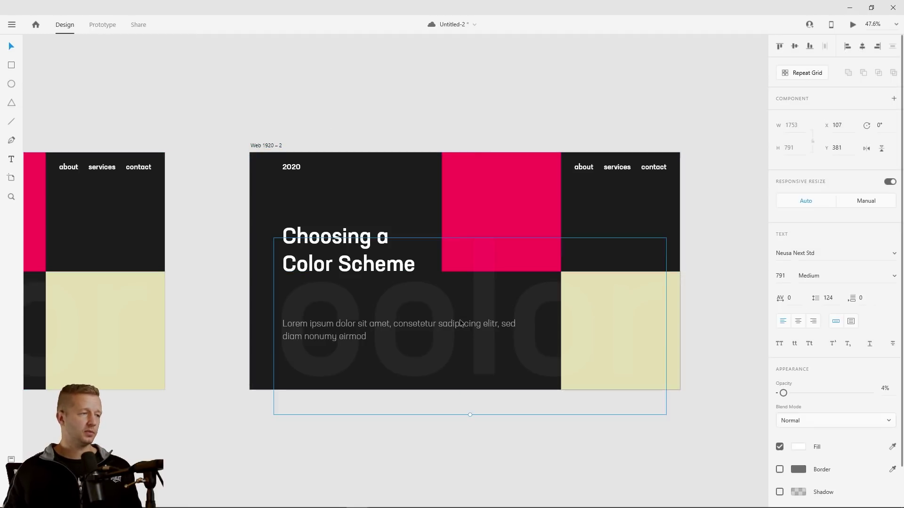
key("Delete")
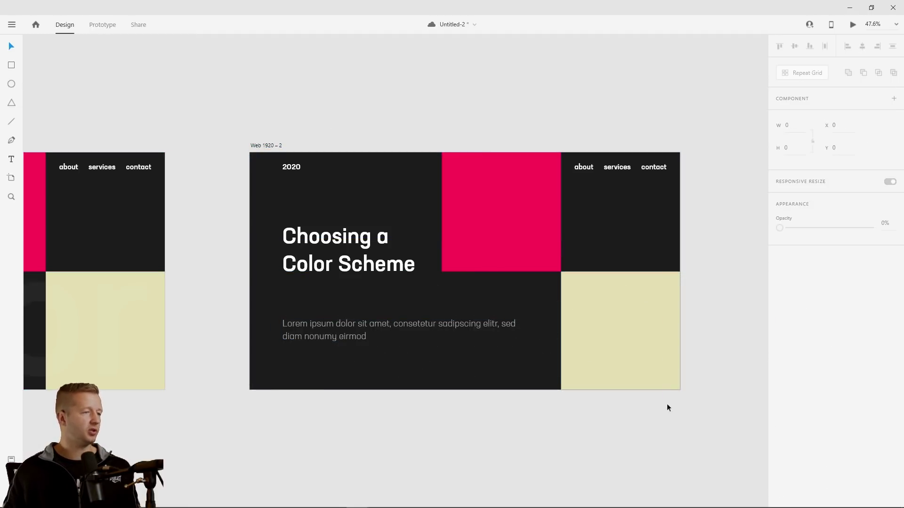
left_click_drag(671, 423, 266, 150)
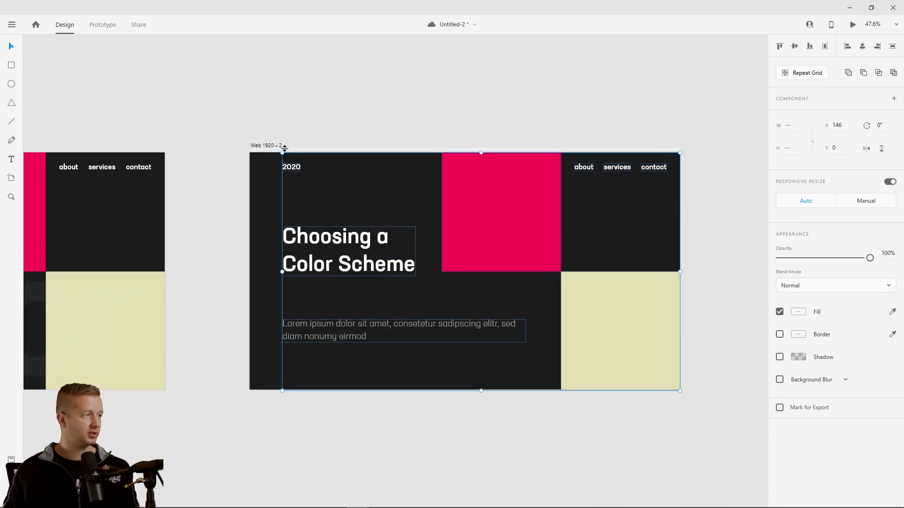
left_click(331, 141)
left_click_drag(265, 202, 680, 389)
key("Delete")
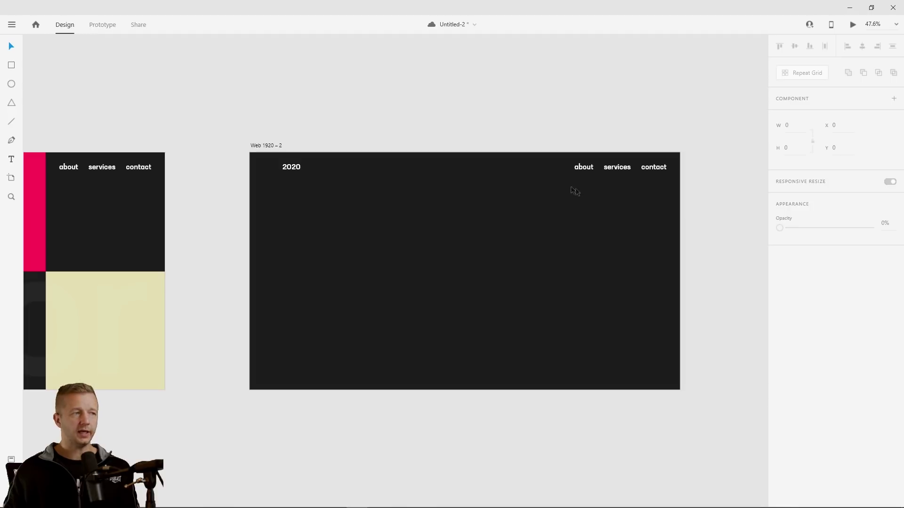
left_click_drag(257, 121, 656, 216)
left_click(654, 216)
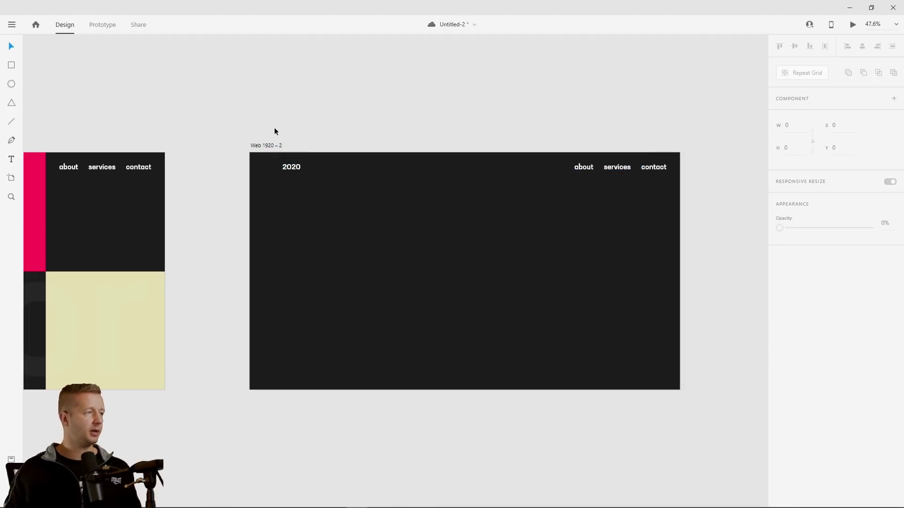
left_click_drag(275, 129, 686, 212)
left_click(648, 227)
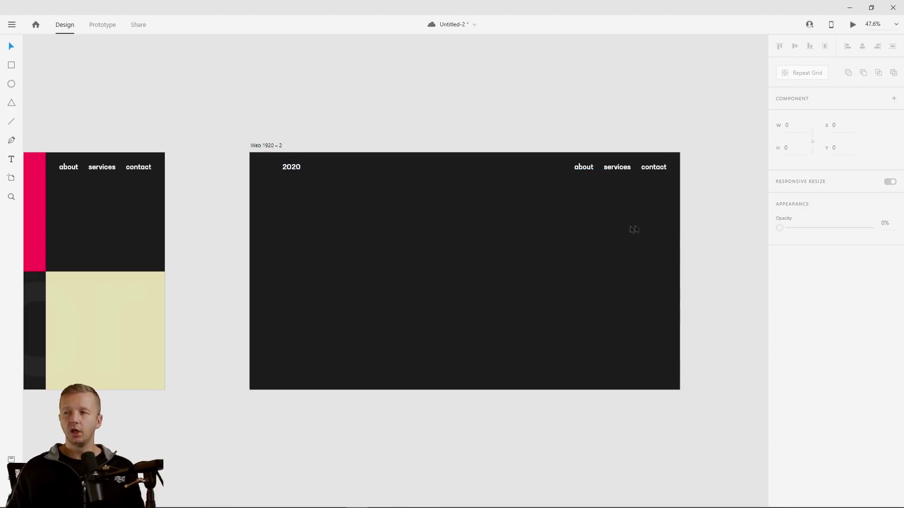
Draw a rectangle about 557 wide and 910 high from the duplicate artboard's top edge, just beside the "2020" label
left_click(10, 65)
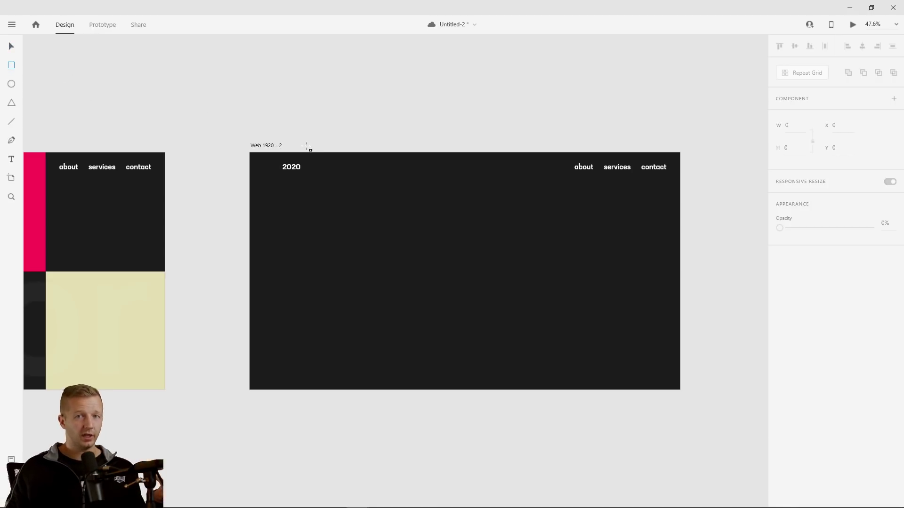
mouse_move(310, 153)
left_mouse_down()
mouse_move(387, 241)
mouse_move(446, 344)
mouse_move(435, 356)
left_mouse_up()
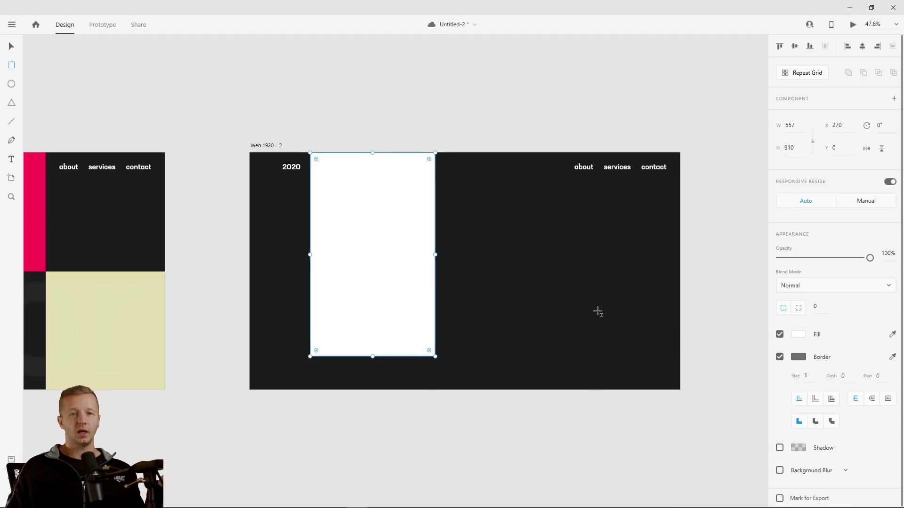
key("v")
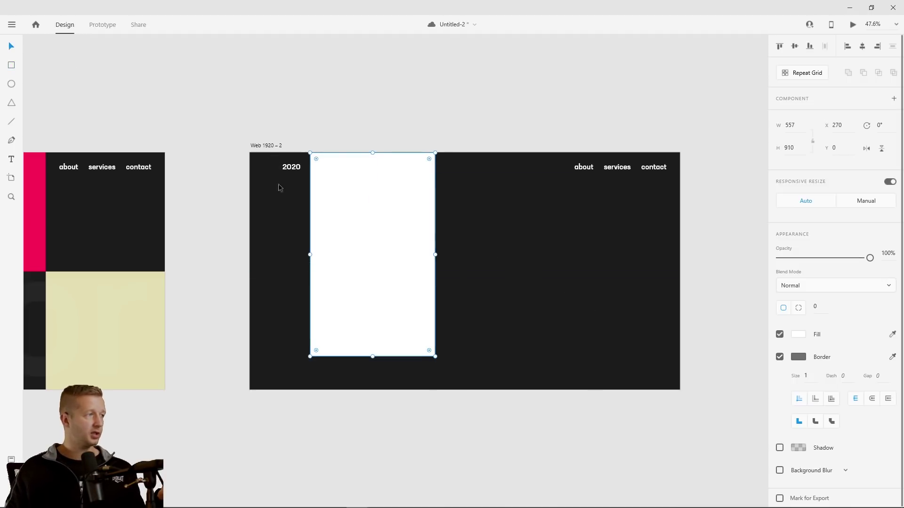
Remove the rectangle's border and fill it with the pink sampled from the first artboard's square
left_click(780, 358)
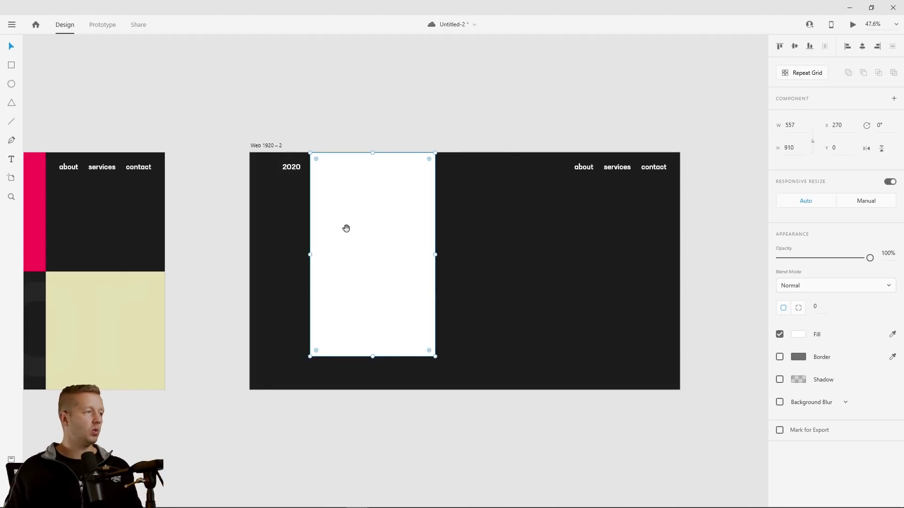
left_click_drag(346, 228, 494, 226)
left_click(892, 334)
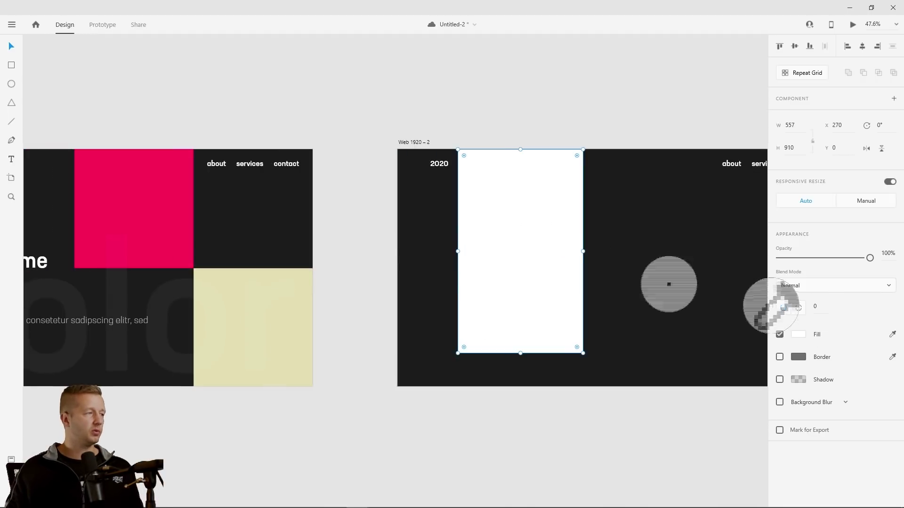
left_click(174, 210)
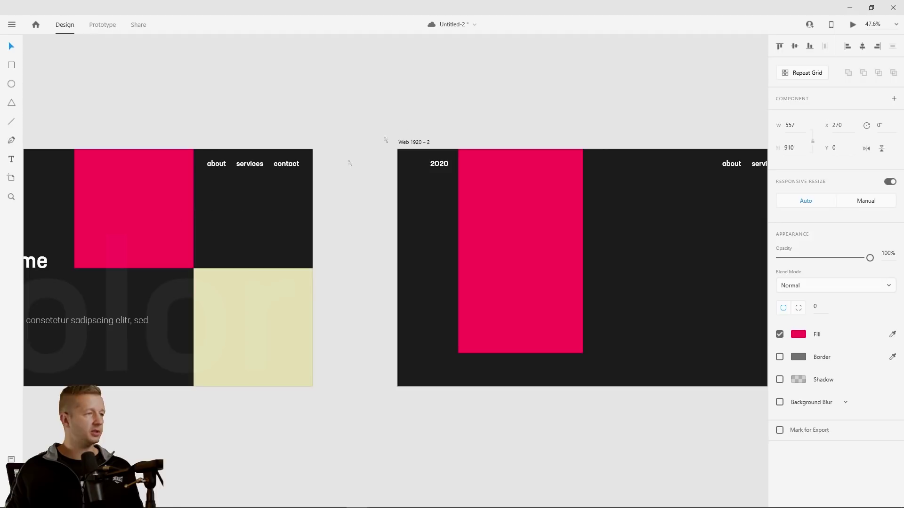
Nudge the pink rectangle on the second artboard to X 287 and save the document
left_click(540, 244)
left_click_drag(541, 244, 544, 244)
key("Escape")
left_click_drag(655, 218, 484, 195)
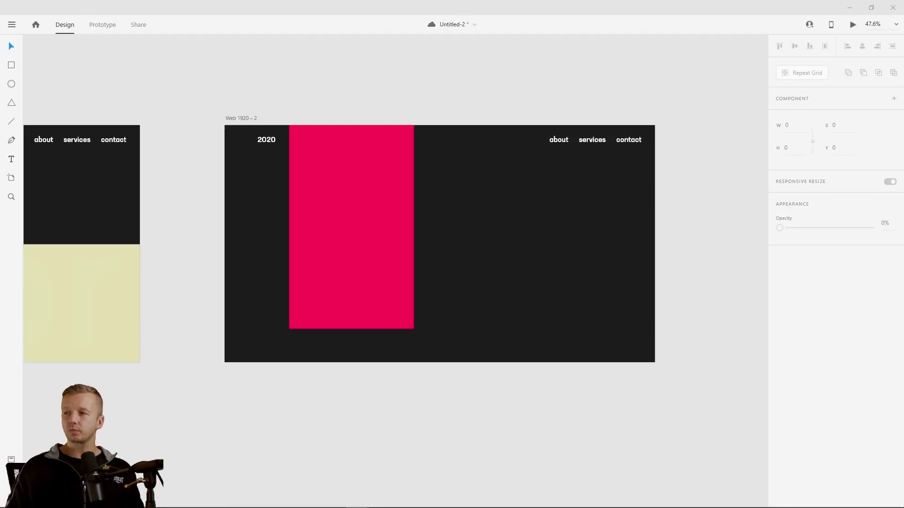
key("ctrl+s")
left_click_drag(303, 238, 431, 247)
key("ctrl+z")
left_click(244, 238)
Copy the "Choosing a Color Scheme" heading onto the second artboard at X 146, Y 331, left-aligned with the "2020" label
left_click_drag(184, 238, 490, 243)
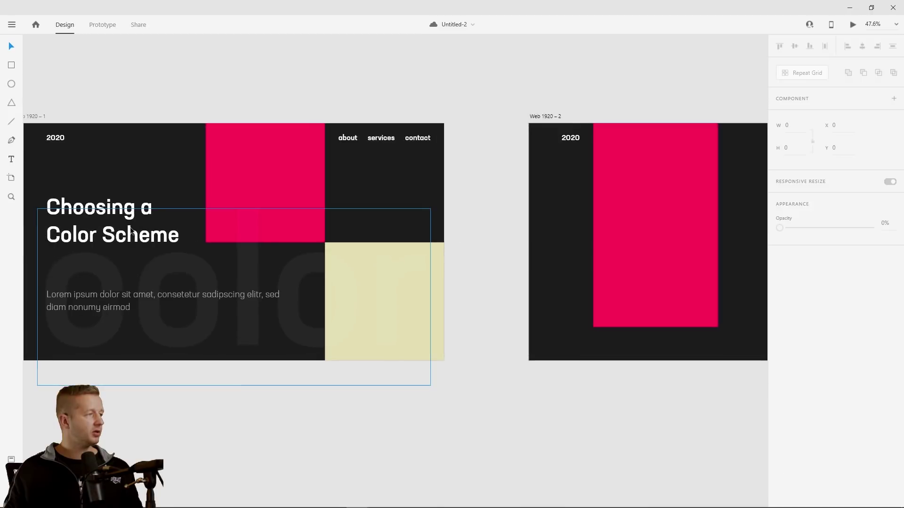
left_click(103, 209)
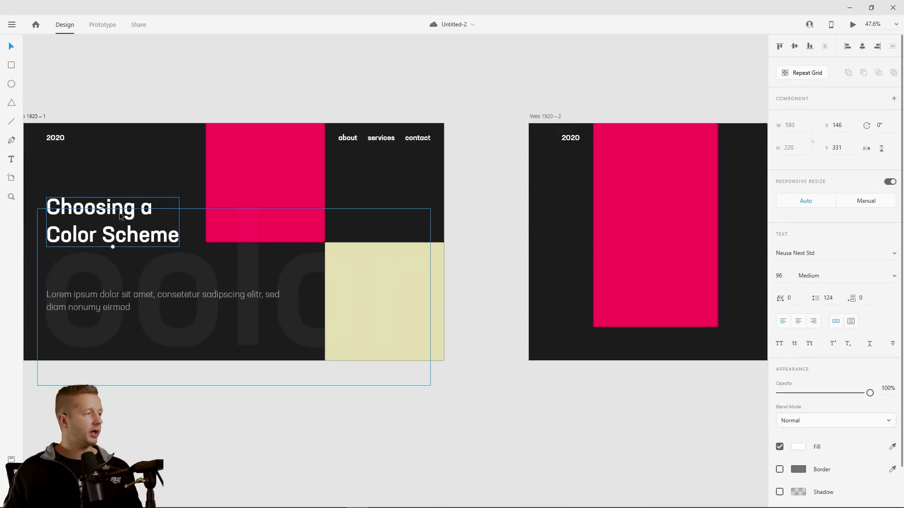
left_click_drag(102, 209, 629, 216)
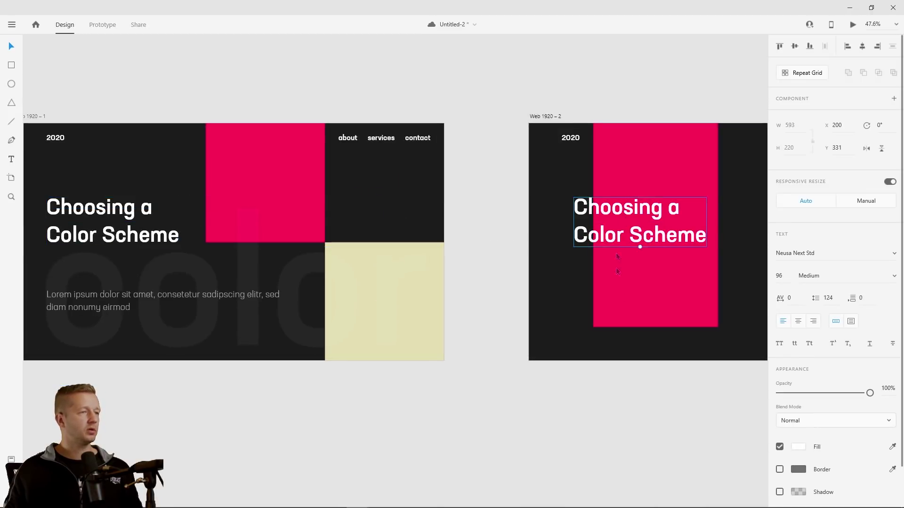
left_click_drag(646, 327, 361, 316)
mouse_move(345, 201)
left_mouse_down()
mouse_move(335, 201)
mouse_move(335, 191)
left_mouse_up()
left_click(205, 172)
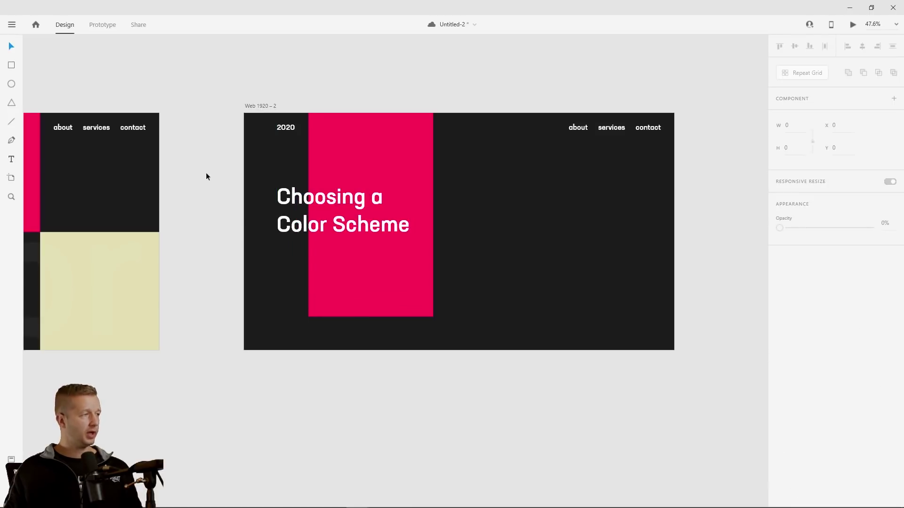
Check the left alignment of the second artboard's "2020" label and heading with a vertical guide, and remove the guide
scroll(195, 165, "up", 1)
scroll(195, 165, "down", 1)
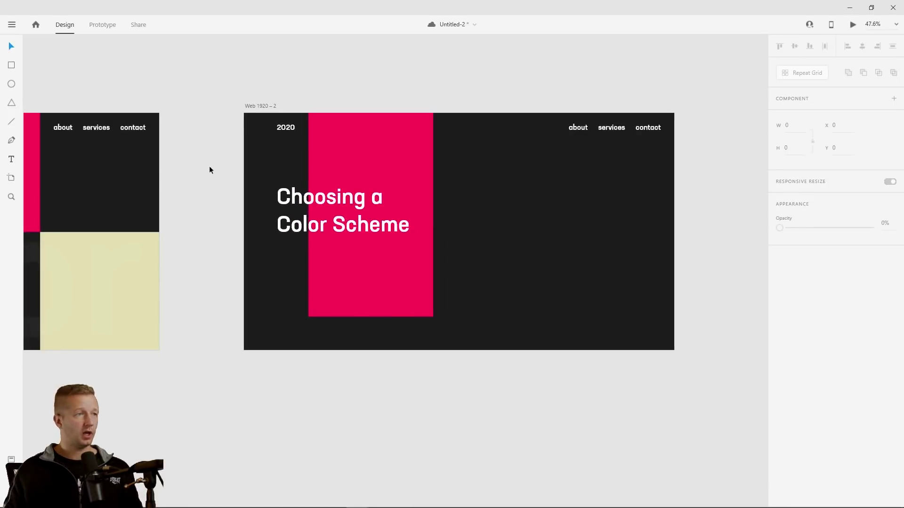
scroll(209, 166, "up", 1)
left_click(304, 118)
left_click(273, 114)
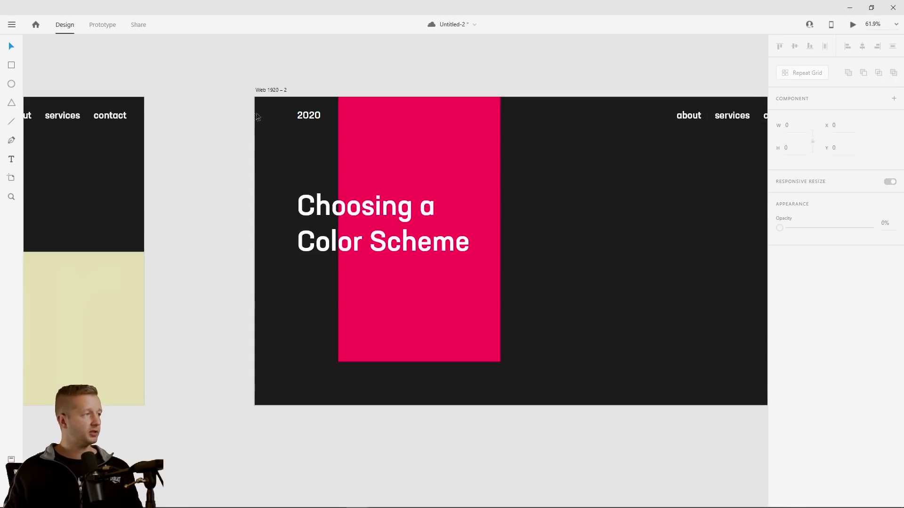
left_click_drag(256, 116, 297, 116)
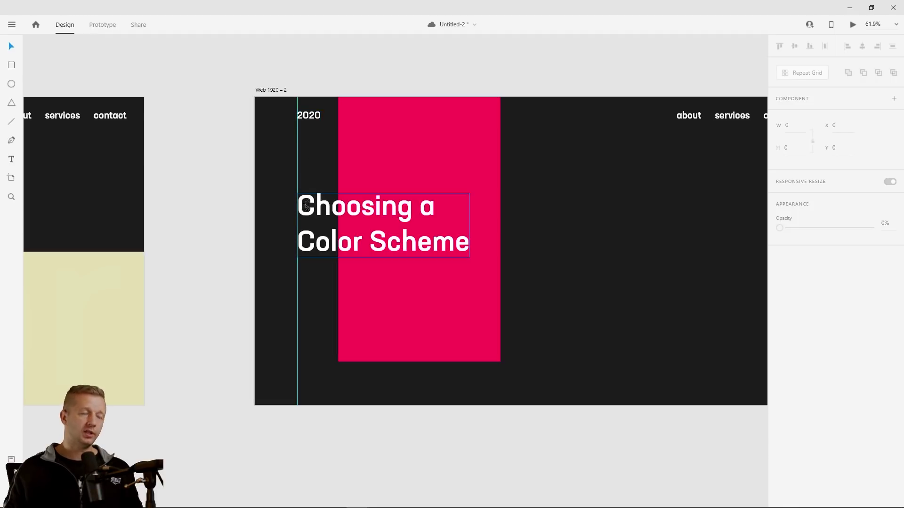
left_click(265, 89)
left_click(324, 210)
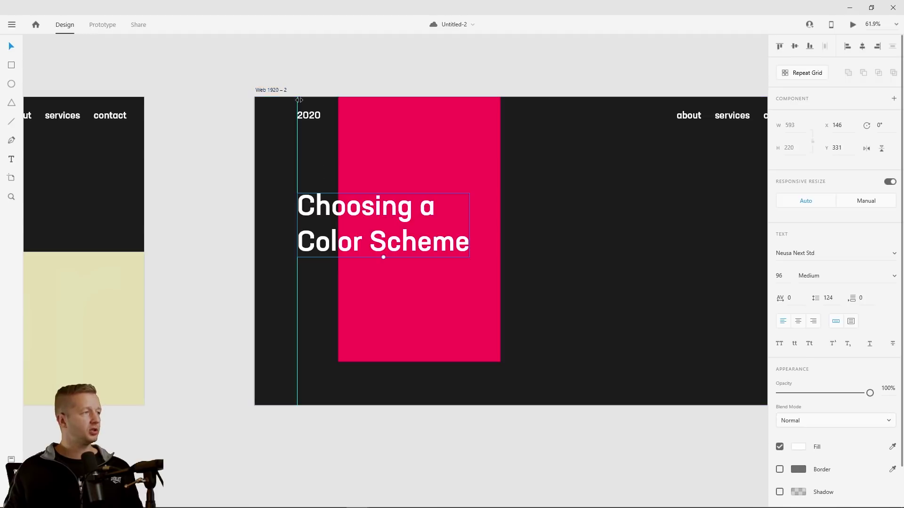
left_click(208, 181)
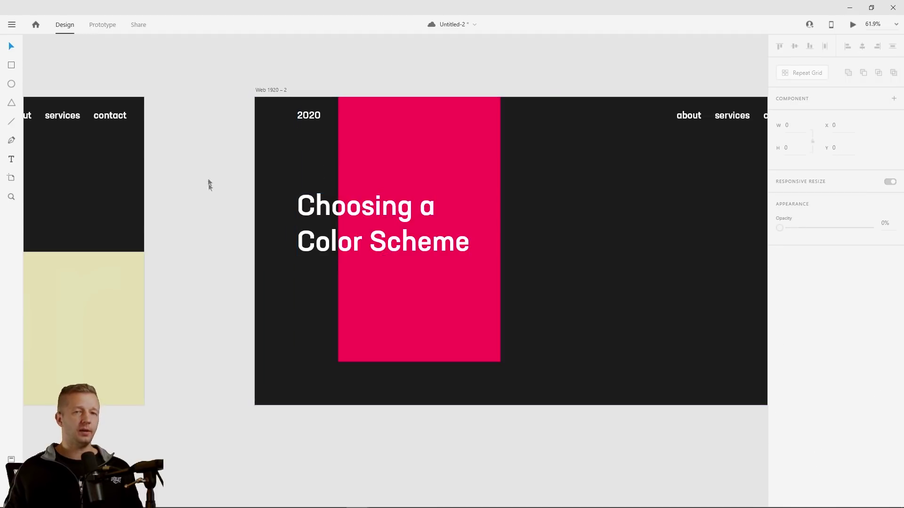
left_click(302, 202)
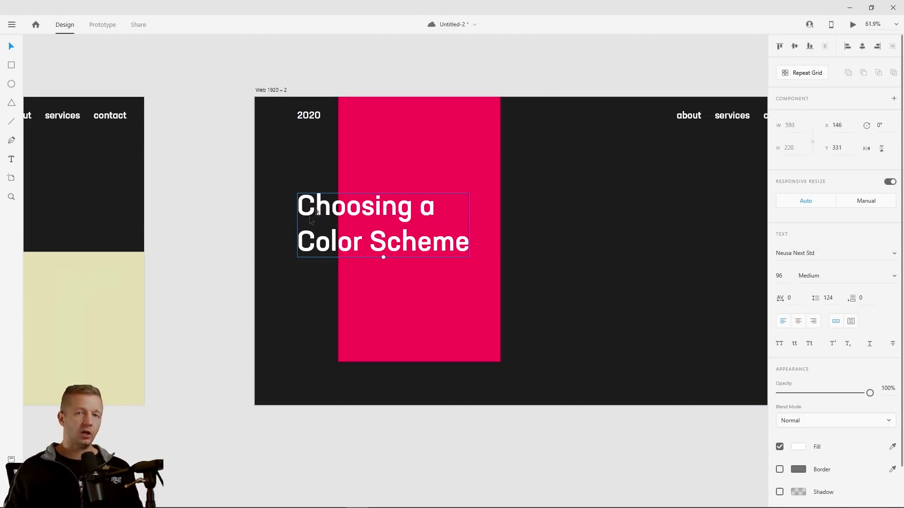
left_click(372, 129)
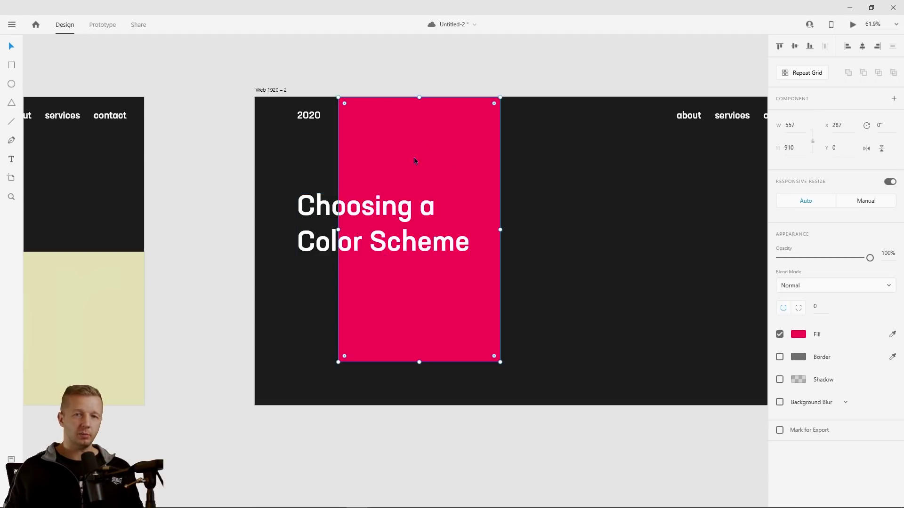
left_click(379, 232)
left_click(210, 194)
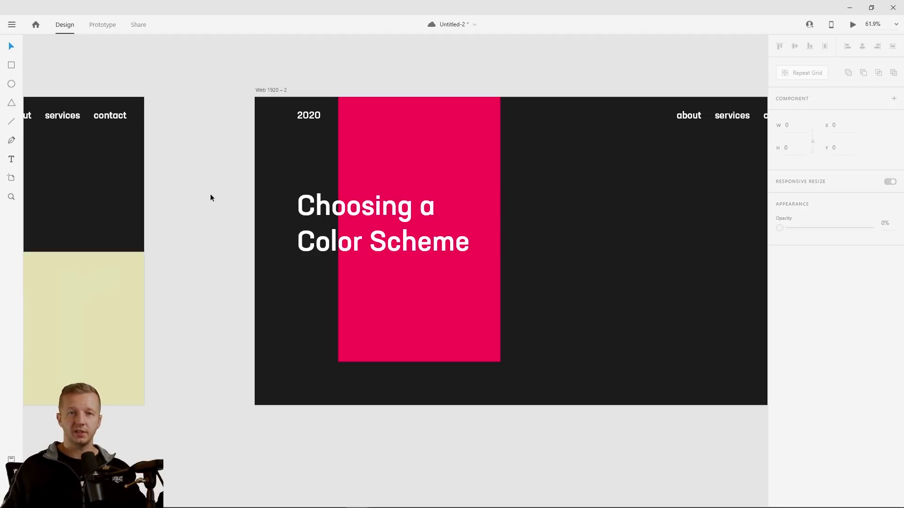
left_click(364, 242)
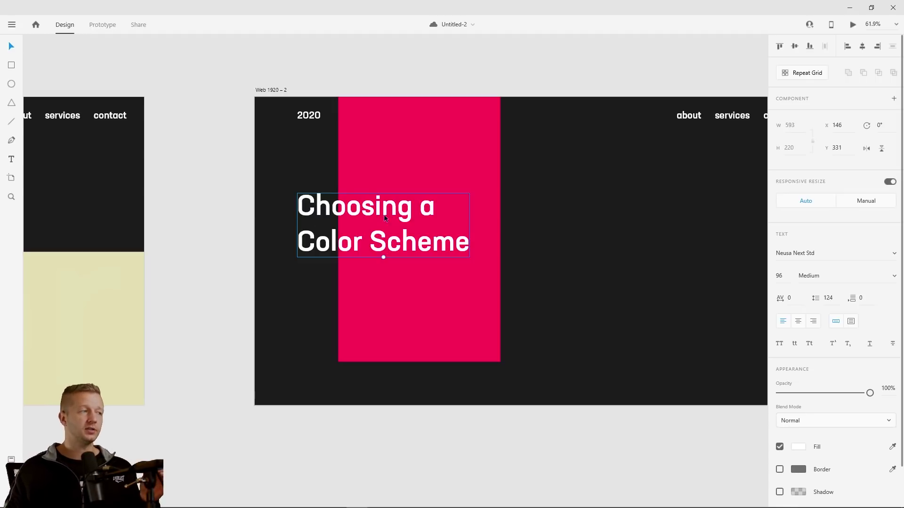
left_click(310, 169)
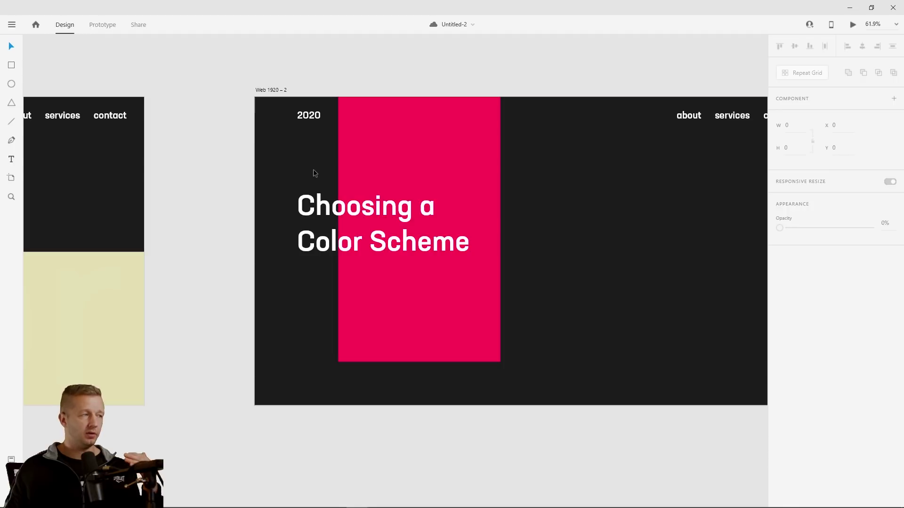
left_click_drag(269, 163, 288, 177)
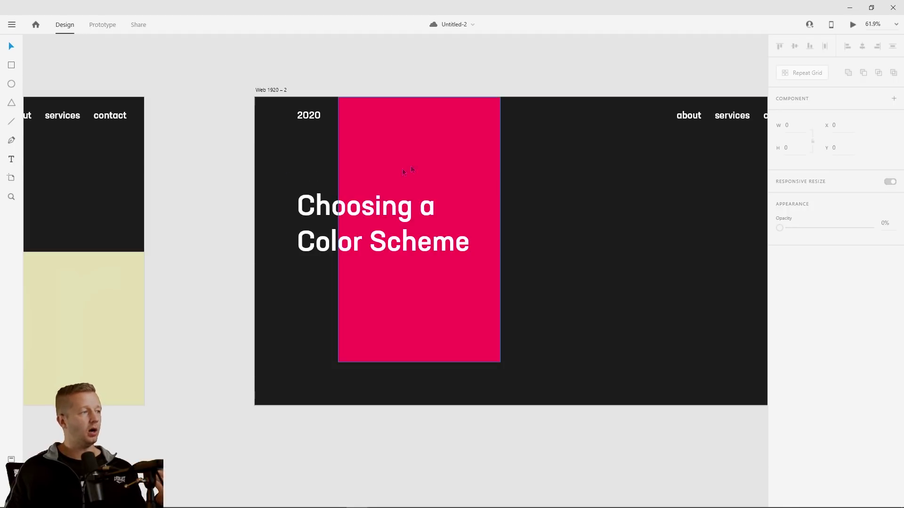
left_click(379, 166)
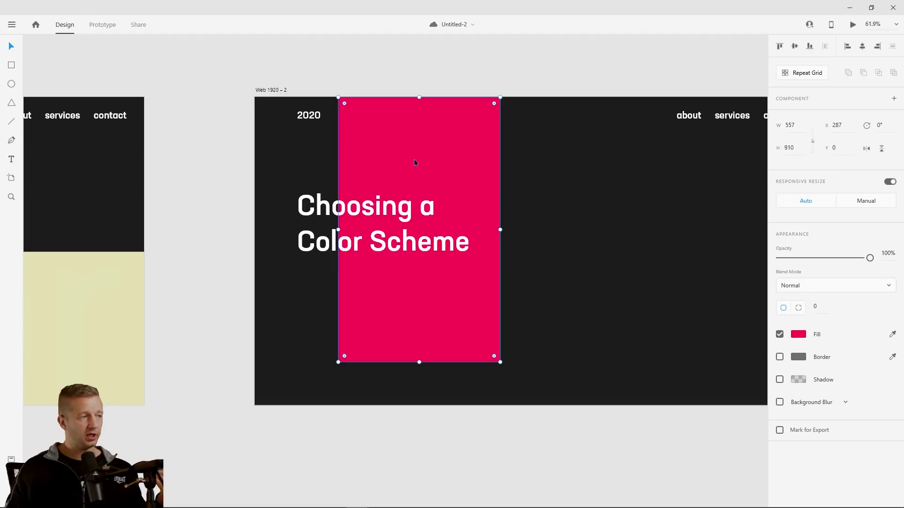
left_click_drag(286, 167, 319, 209)
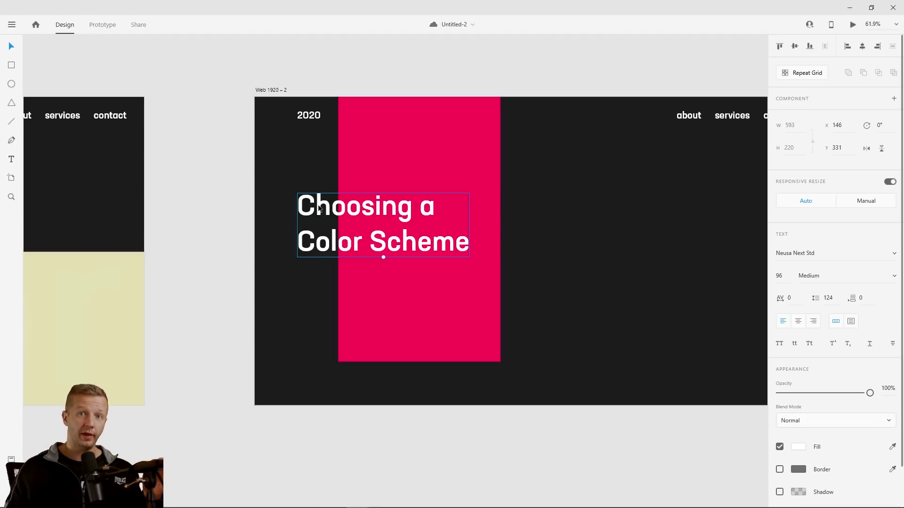
Try a font size of 34 on the second artboard's heading and undo it
double_click(331, 215)
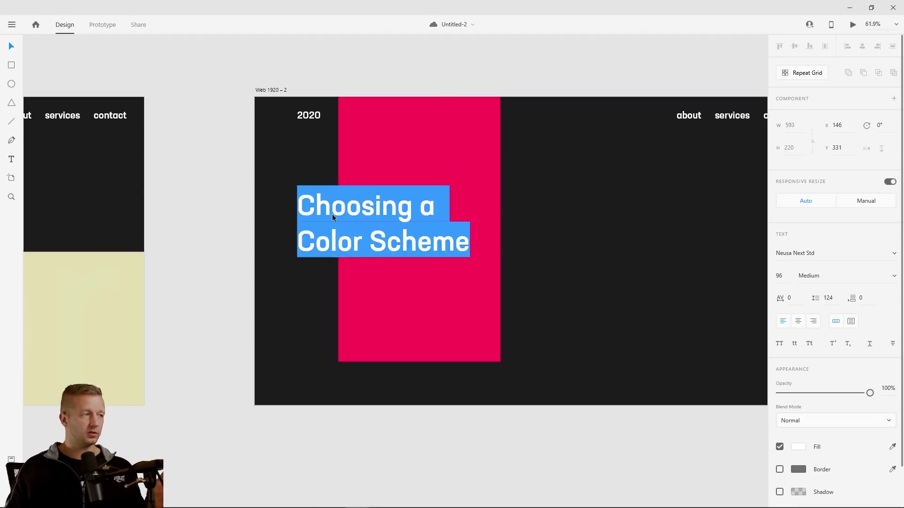
left_click(332, 214)
key("Escape")
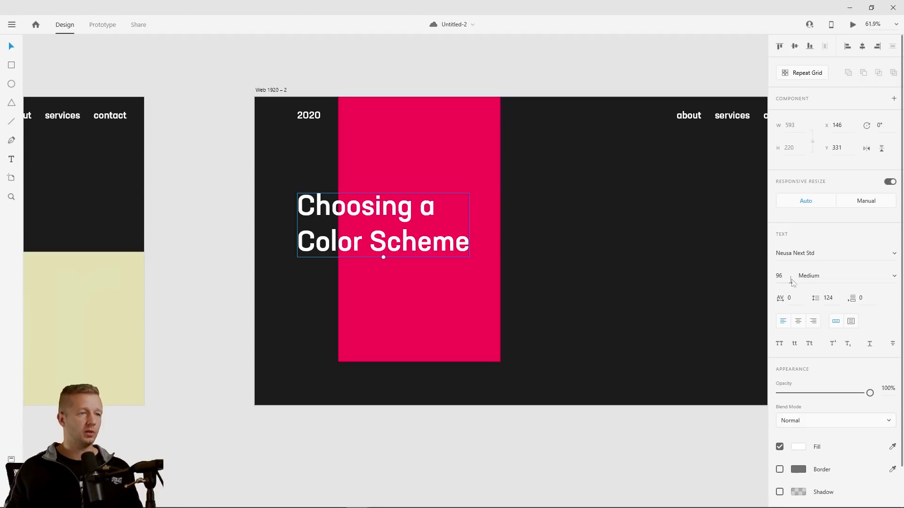
left_click_drag(786, 280, 778, 380)
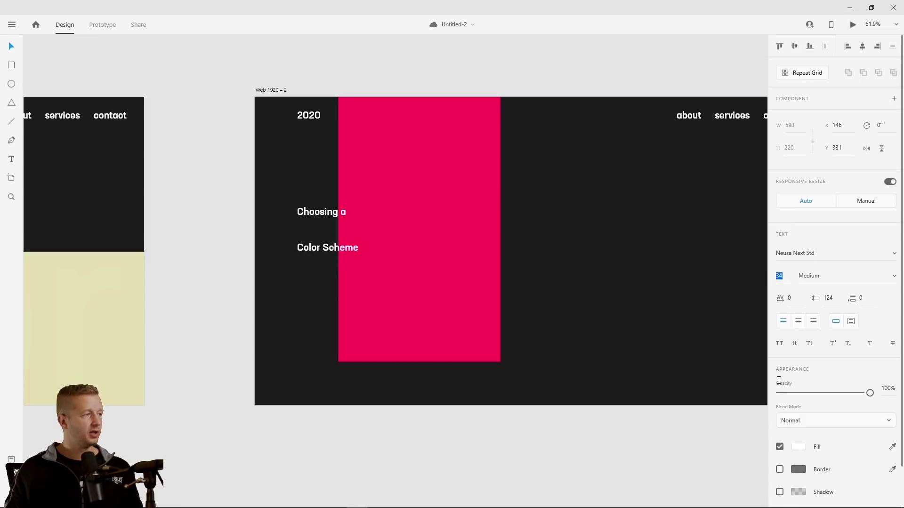
key("ctrl+z")
left_click(198, 210)
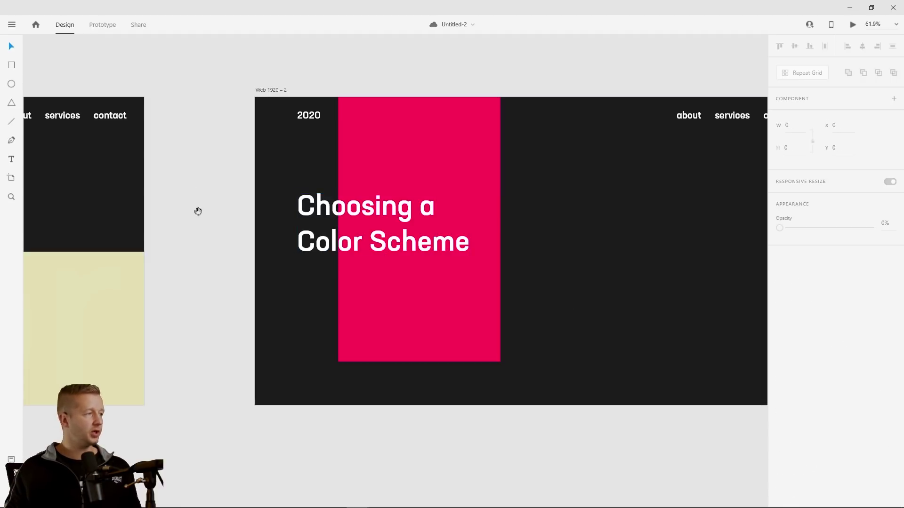
Shift the large faded "color" text on the first artboard to the right, to about X 225, Y 376
left_click_drag(96, 236, 289, 163)
left_click(71, 239)
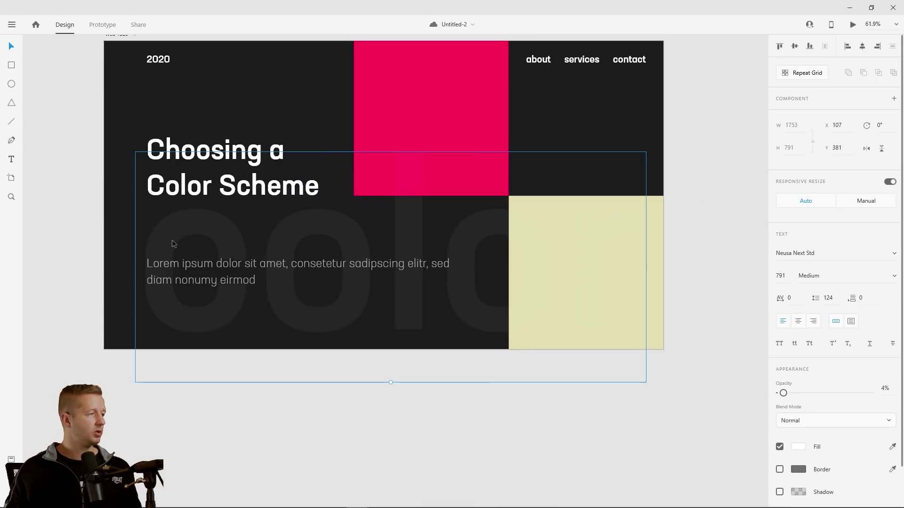
left_click_drag(188, 233, 222, 231)
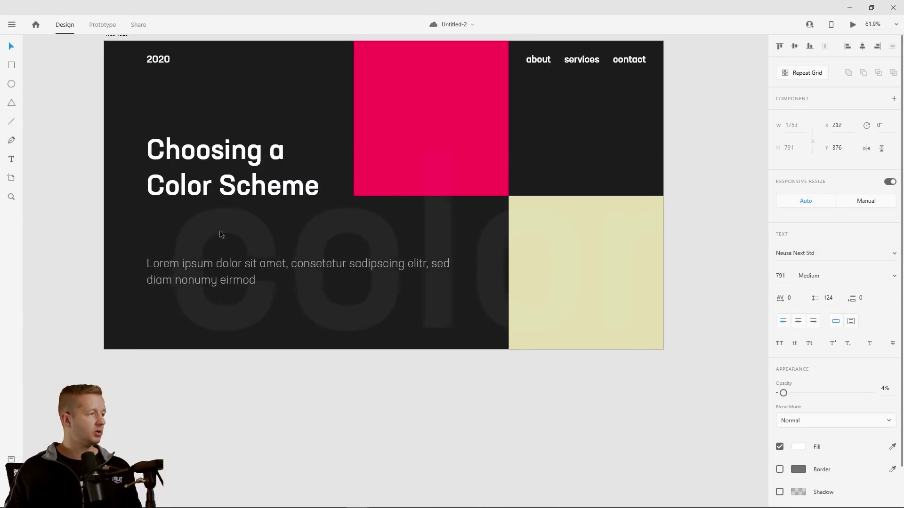
Copy the first artboard's paragraph below the second artboard's heading and set the copy's font size to 20
left_click(153, 264)
left_click_drag(180, 268, 470, 178)
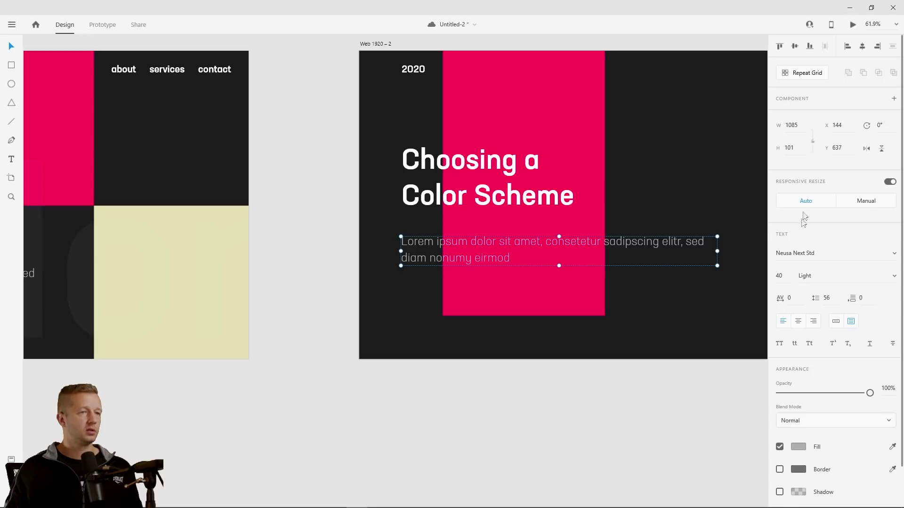
left_click(780, 276)
type("20")
key("Return")
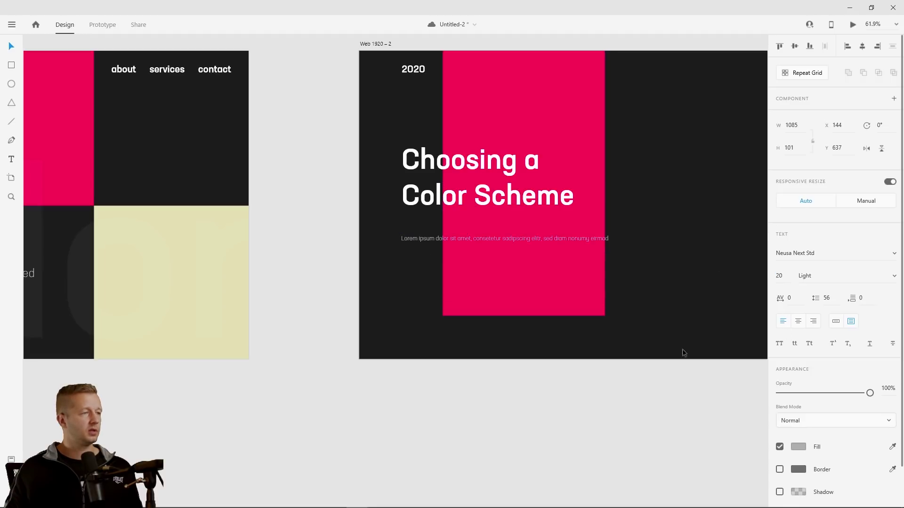
Delete the small paragraph below the heading on the second artboard
left_click(548, 436)
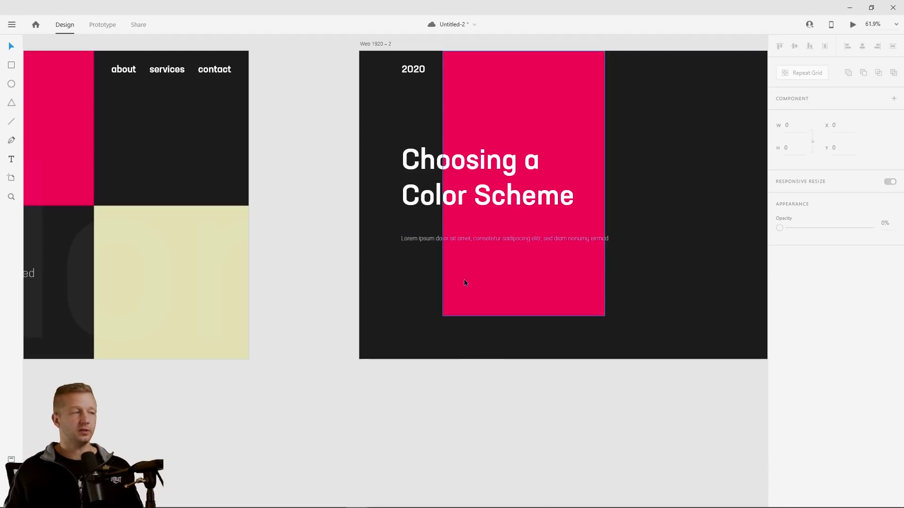
left_click(460, 238)
key("Delete")
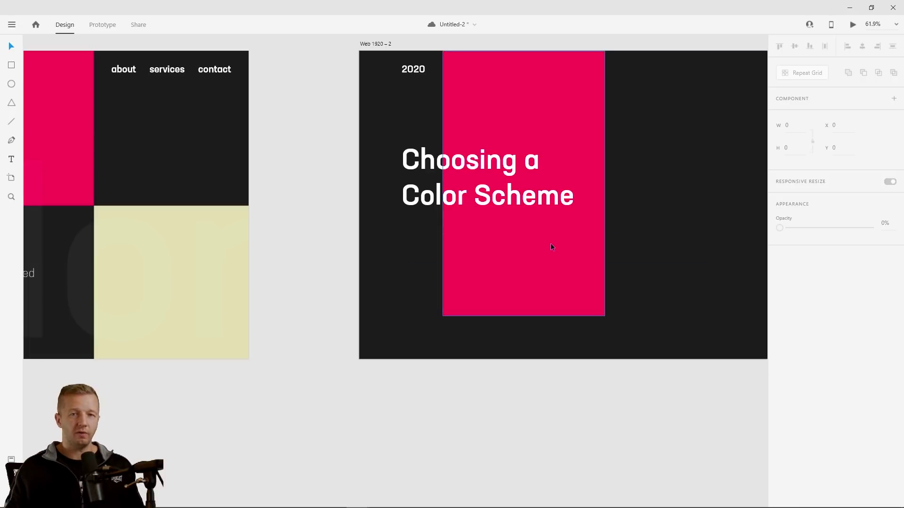
Frame the second artboard's heading with guides: two vertical at its left and right edges, two horizontal at its top and bottom
scroll(545, 253, "right", 4)
scroll(545, 253, "up", 2)
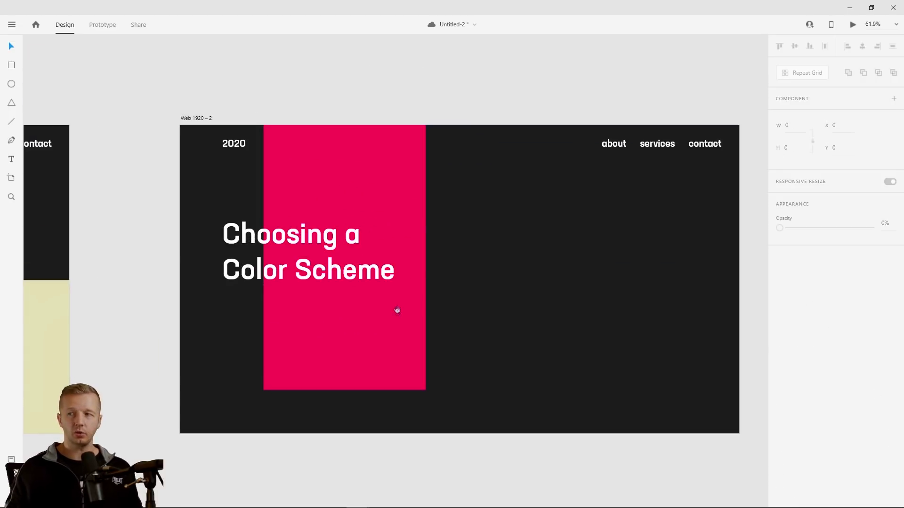
scroll(364, 281, "left", 2)
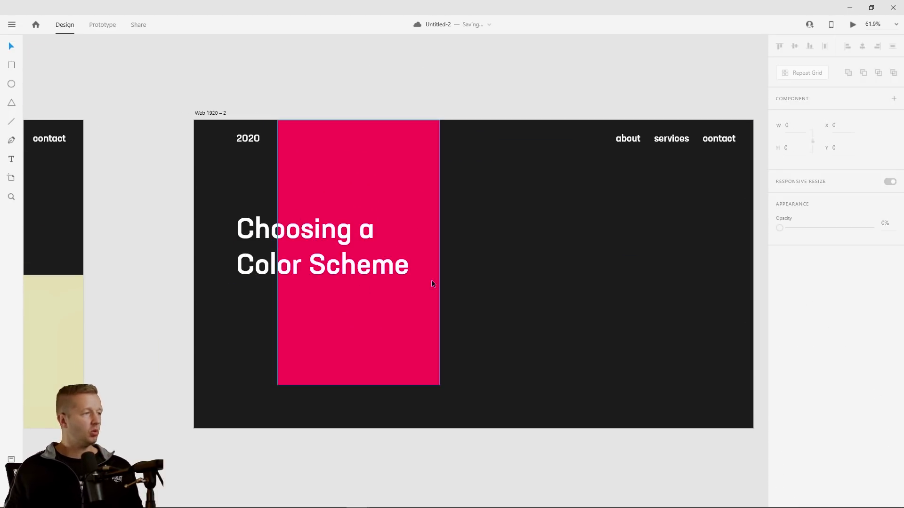
left_click(260, 239)
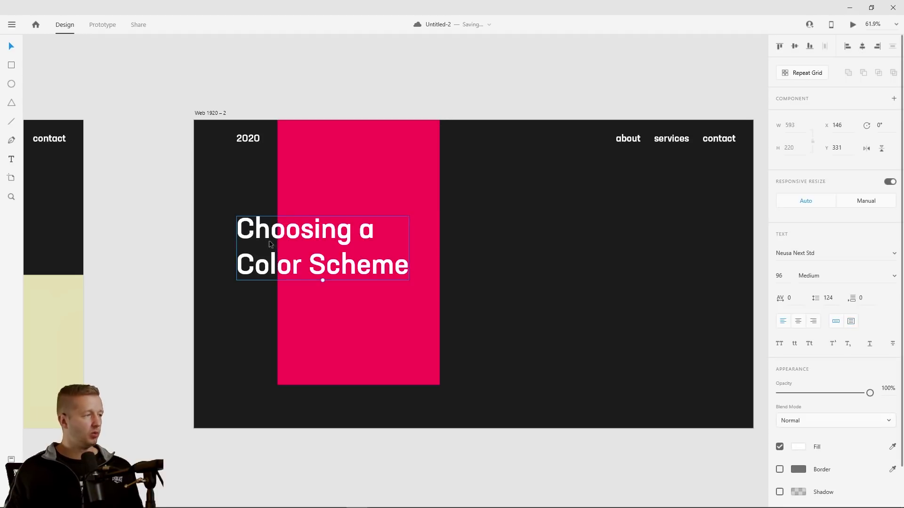
left_click_drag(193, 203, 409, 224)
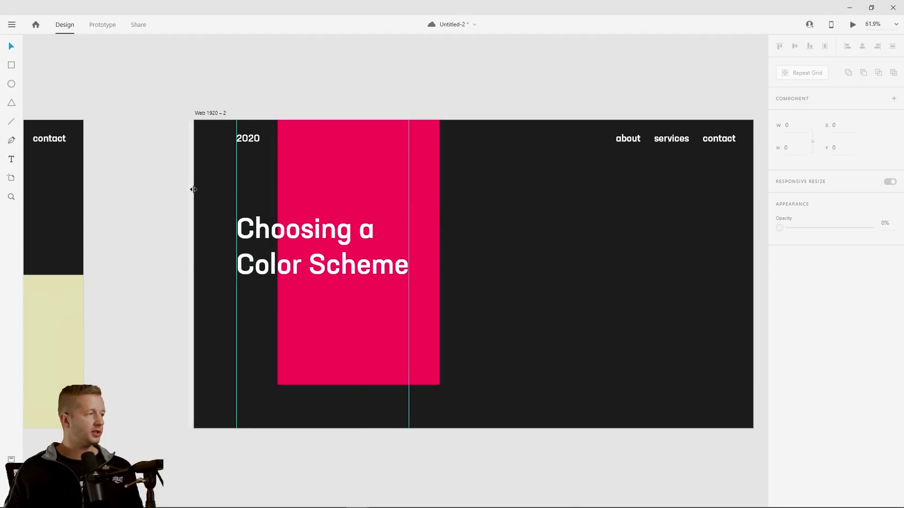
left_click_drag(266, 120, 263, 216)
left_click_drag(263, 117, 281, 275)
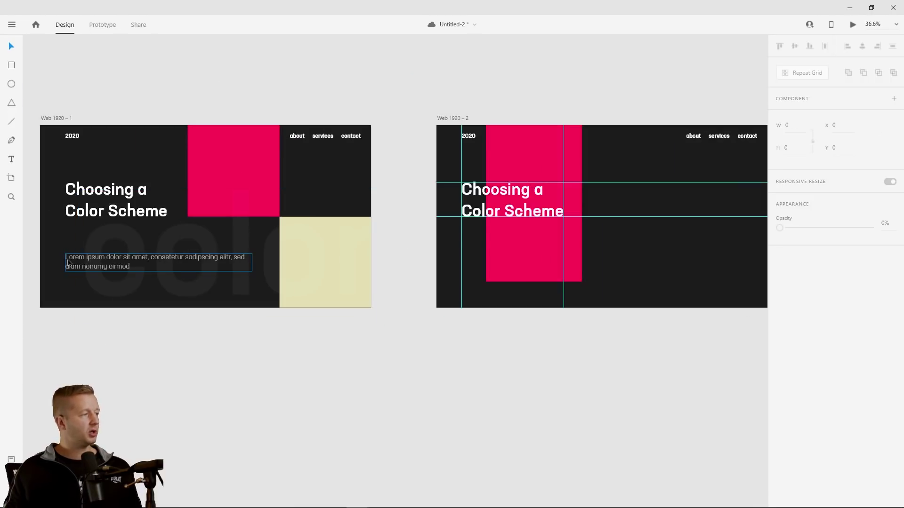
Copy the first artboard's paragraph to the right of the second artboard's heading, between the horizontal guides at about X 936, Y 391
left_click(74, 265)
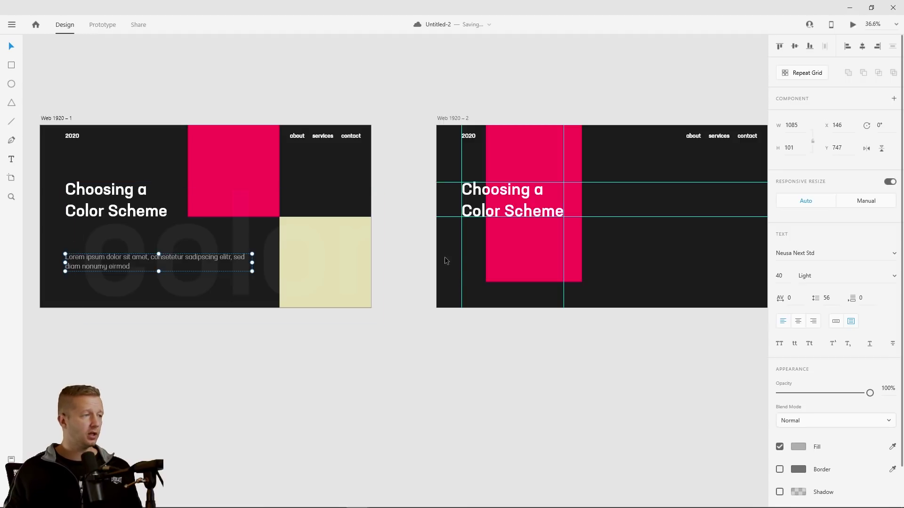
left_click_drag(81, 266, 607, 200)
left_click_drag(564, 259, 419, 281)
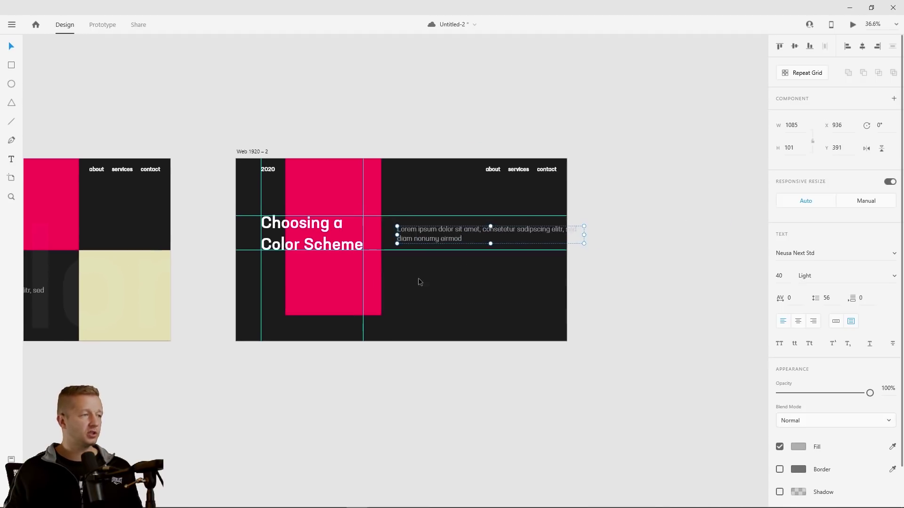
Move the second artboard's paragraph up to the heading's upper guide, at about X 888, Y 331
left_click_drag(432, 237, 425, 244)
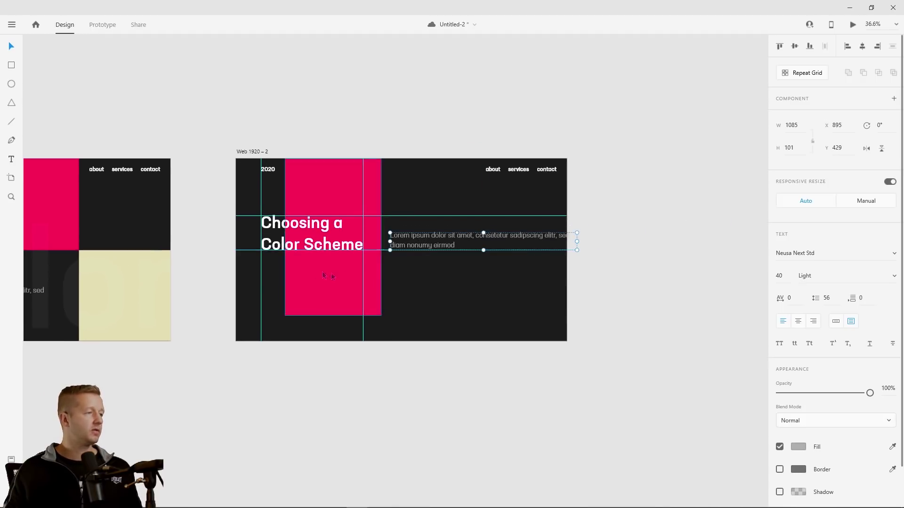
left_click(310, 251)
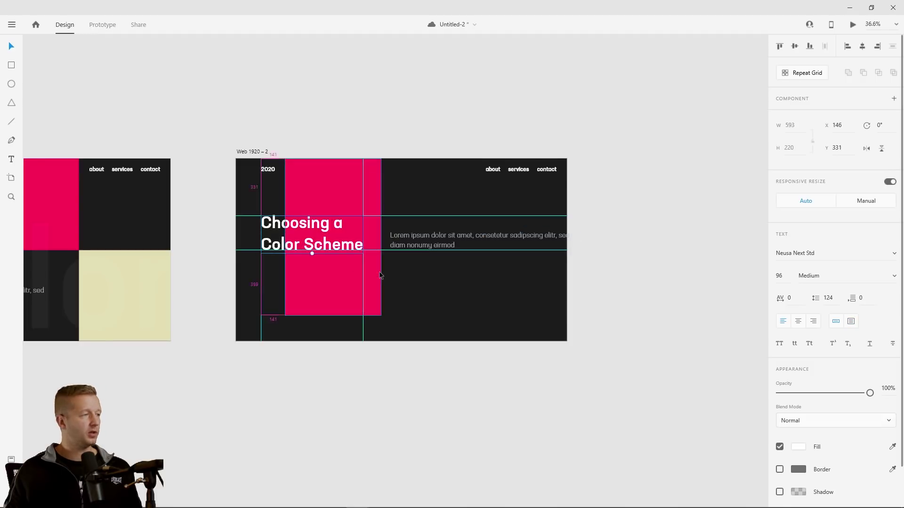
scroll(409, 250, "up", 3)
left_click_drag(457, 234, 452, 195)
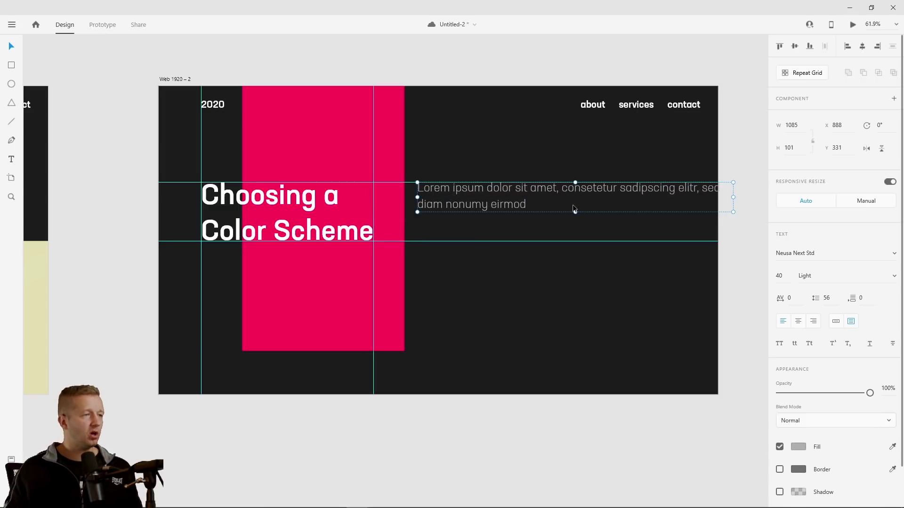
Set the paragraph's font size to 27 and resize its text box to about 895 × 199, ending at the lower guide
left_click_drag(794, 277, 785, 312)
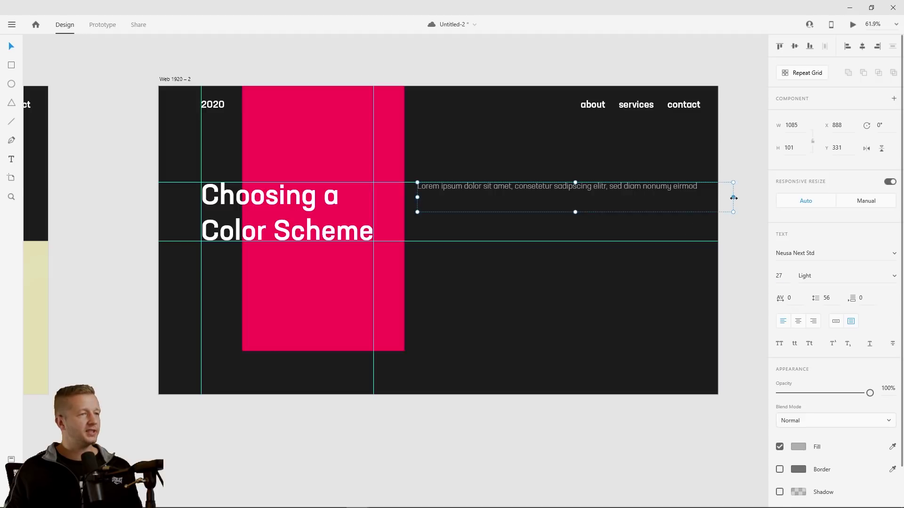
left_click_drag(727, 198, 709, 198)
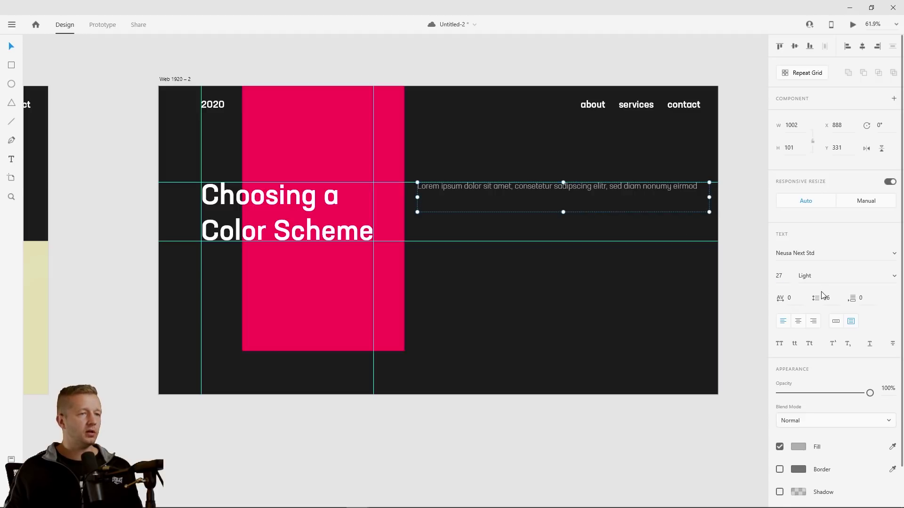
left_click_drag(564, 212, 566, 218)
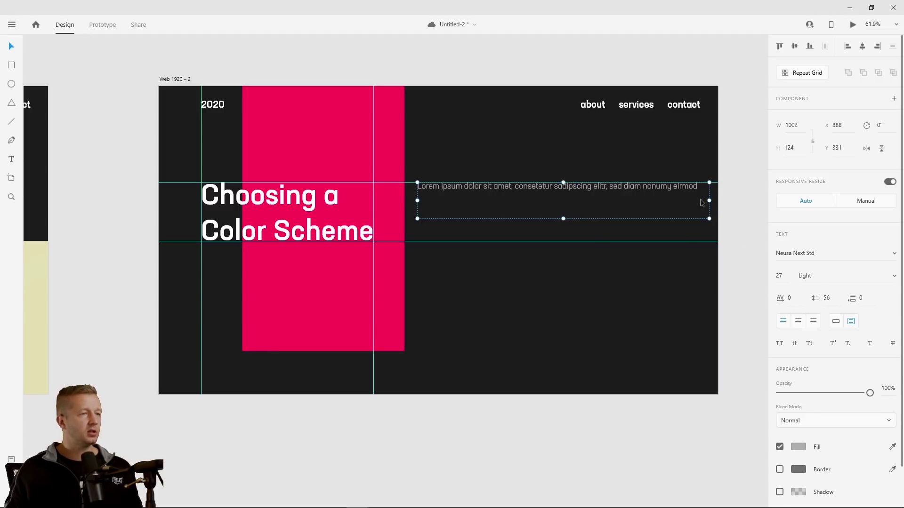
left_click_drag(709, 198, 677, 200)
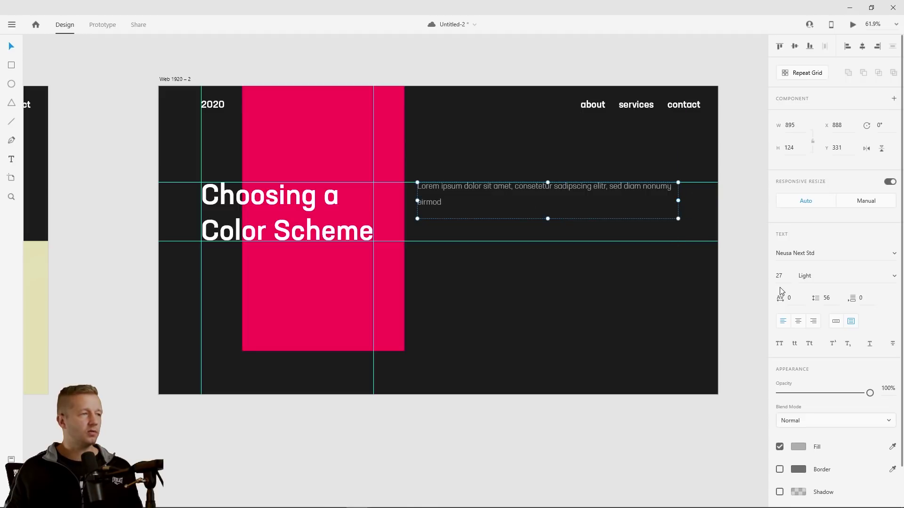
left_click_drag(548, 219, 544, 240)
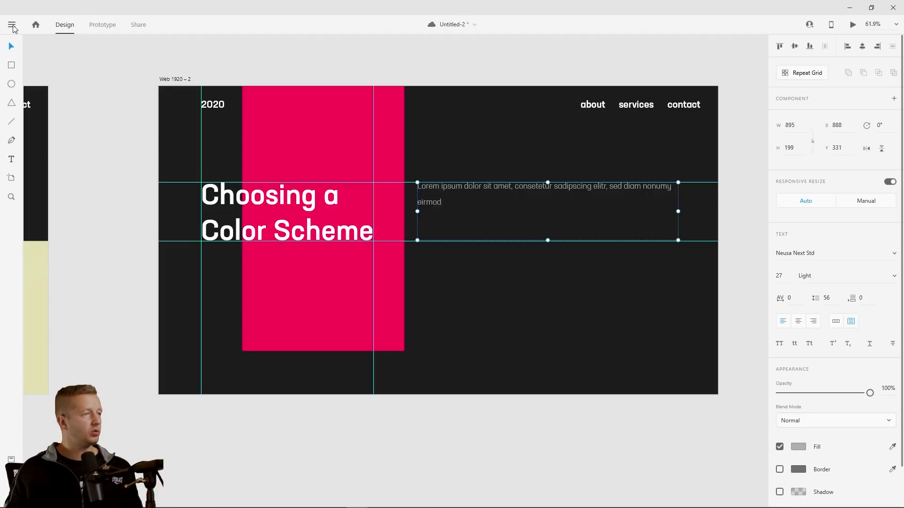
Fill the paragraph's text box with placeholder text using the Lorem Ipsum plugin
left_click(12, 26)
mouse_move(53, 413)
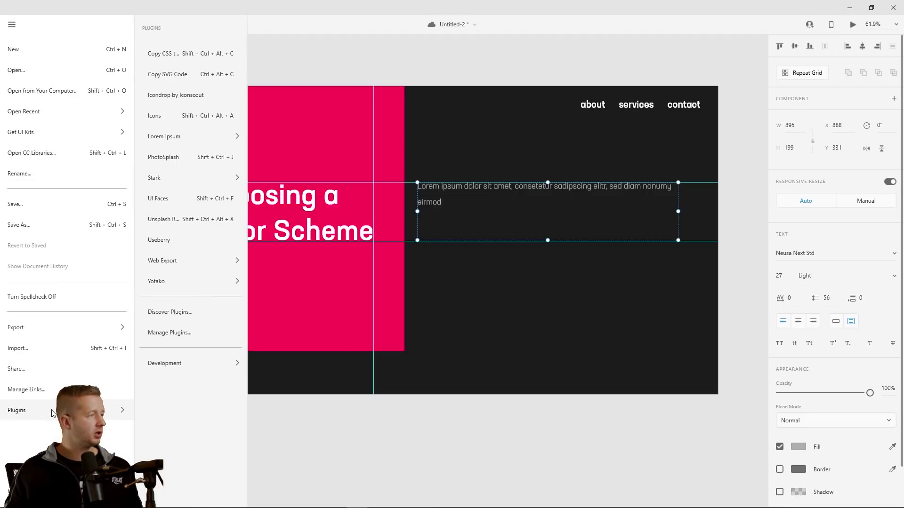
mouse_move(195, 137)
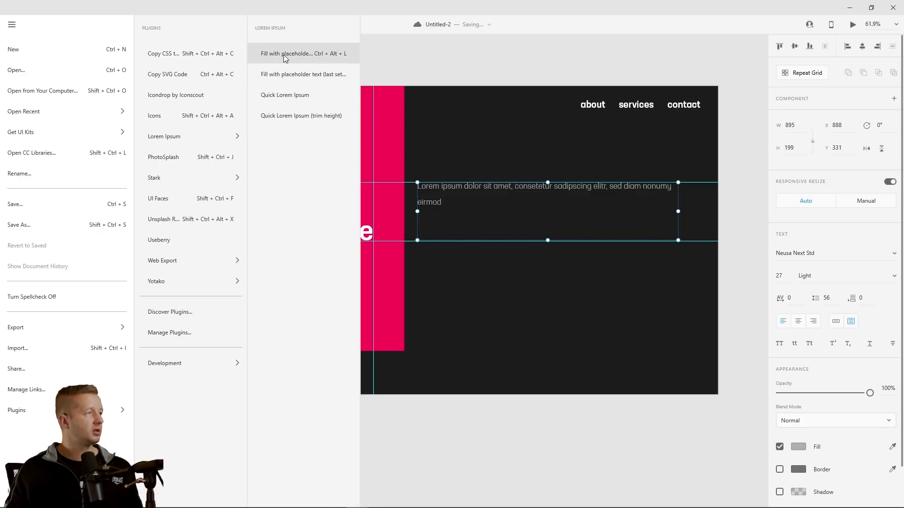
left_click(284, 58)
left_click(512, 323)
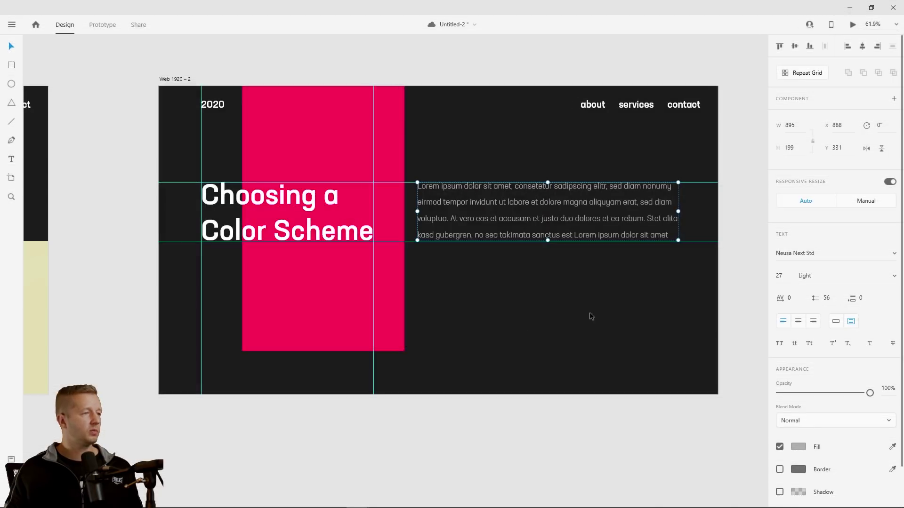
Increase the paragraph's line spacing to 83 and shift the paragraph to about X 909, Y 333
double_click(827, 297)
type("65")
key("Return")
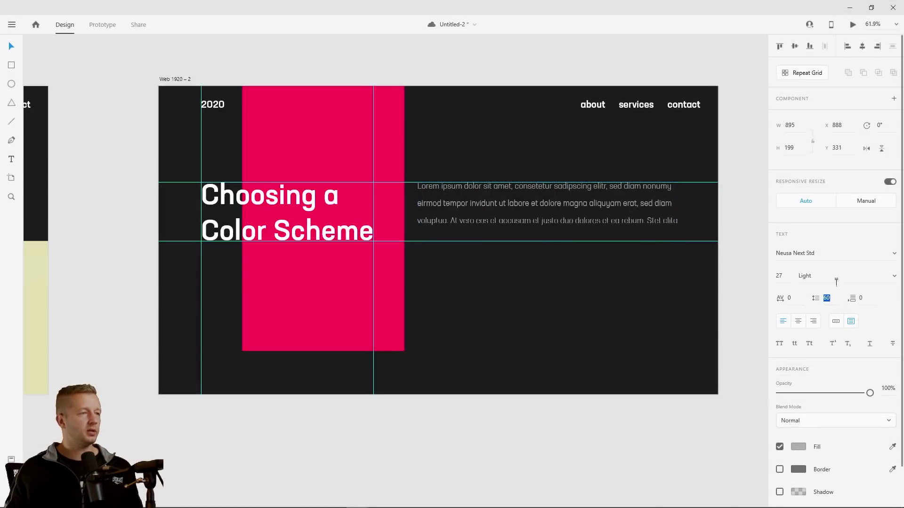
key("Up")
key("Up")
key("Up")
key("Up")
key("Up")
key("Up")
key("Up")
key("Up")
key("Up")
key("Up")
key("Up")
key("Up")
key("Up")
key("Up")
key("Up")
key("Up")
key("Up")
key("Up")
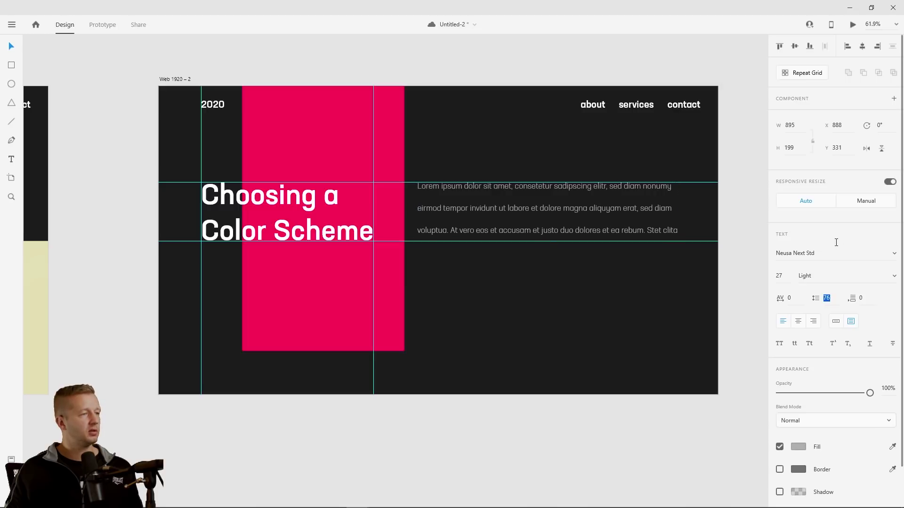
left_click_drag(531, 210, 540, 212)
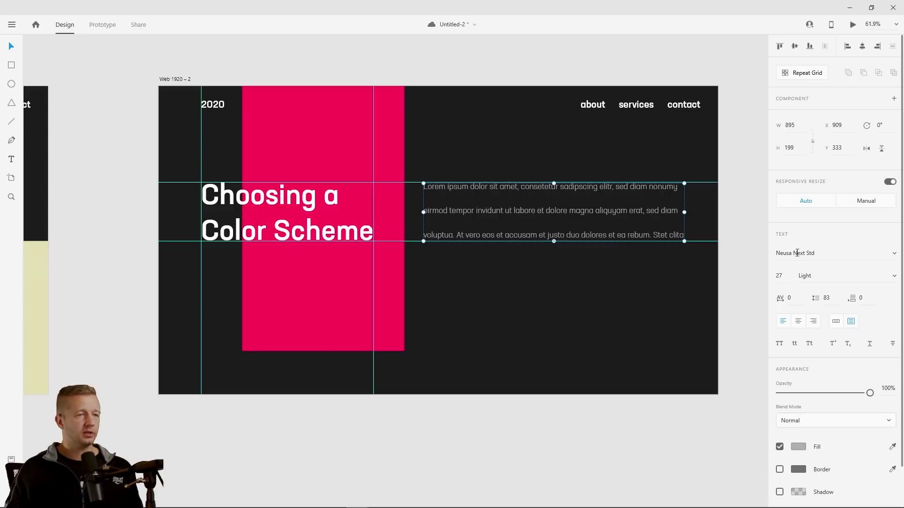
Remove the two horizontal and two vertical guides from the second artboard
left_click_drag(406, 182, 404, 58)
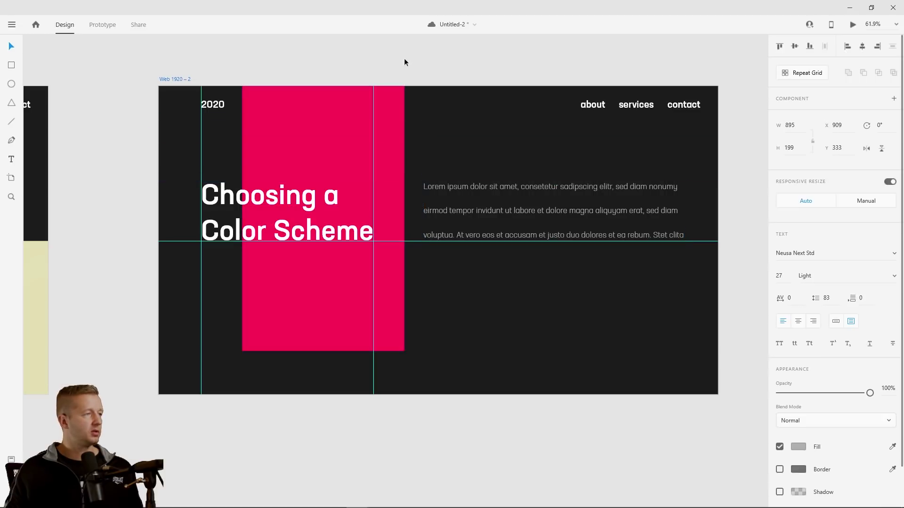
left_click_drag(409, 241, 414, 409)
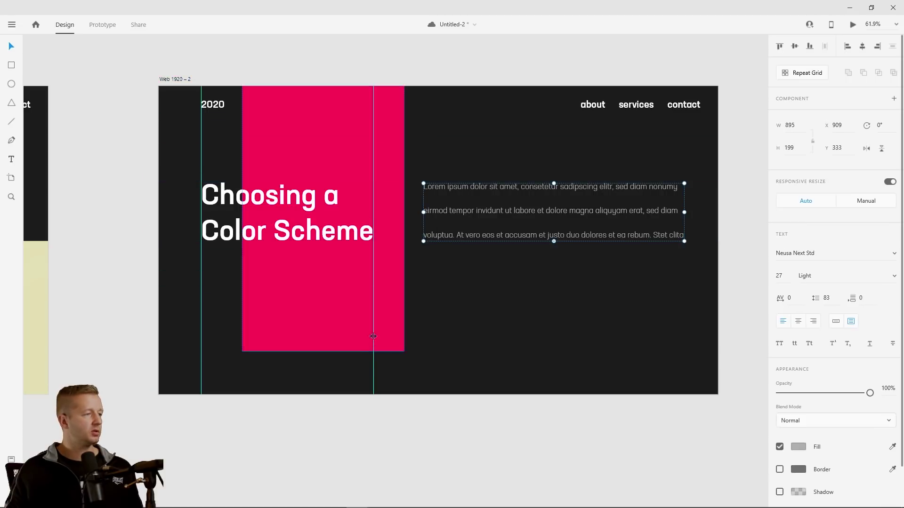
left_click_drag(375, 335, 753, 348)
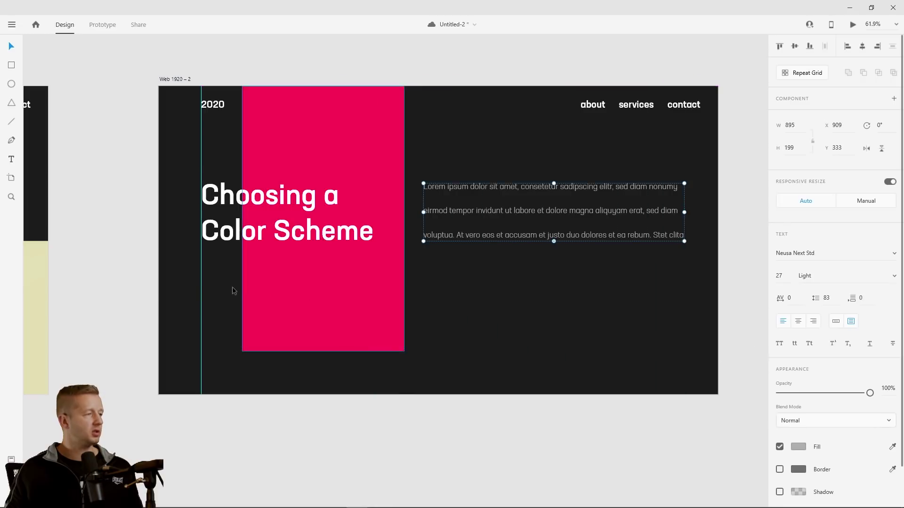
left_click_drag(203, 287, 127, 293)
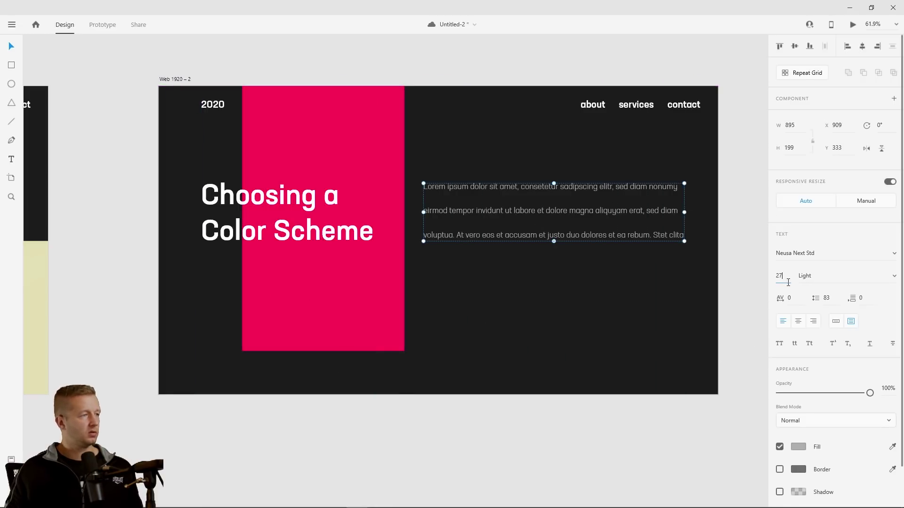
Set the paragraph's line spacing to 81 and center it vertically on the heading at about X 915, Y 342
key("Down")
key("Down")
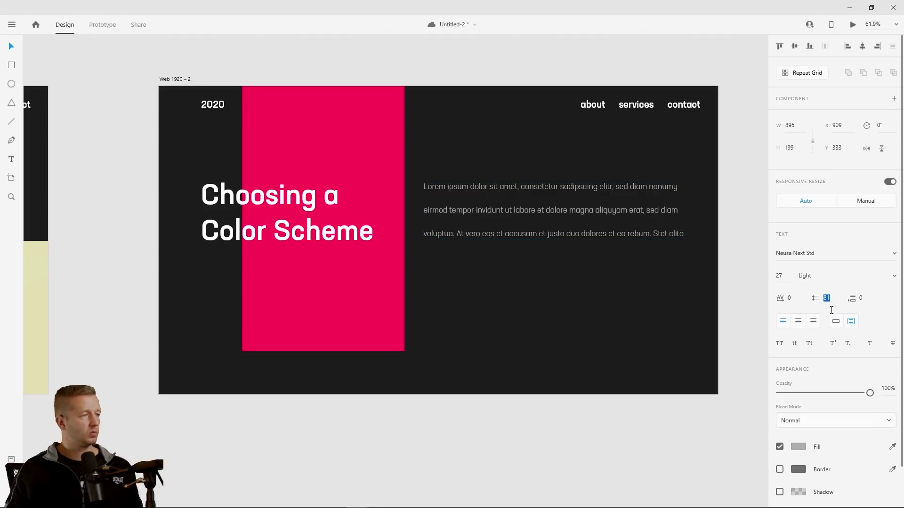
left_click_drag(565, 240, 567, 243)
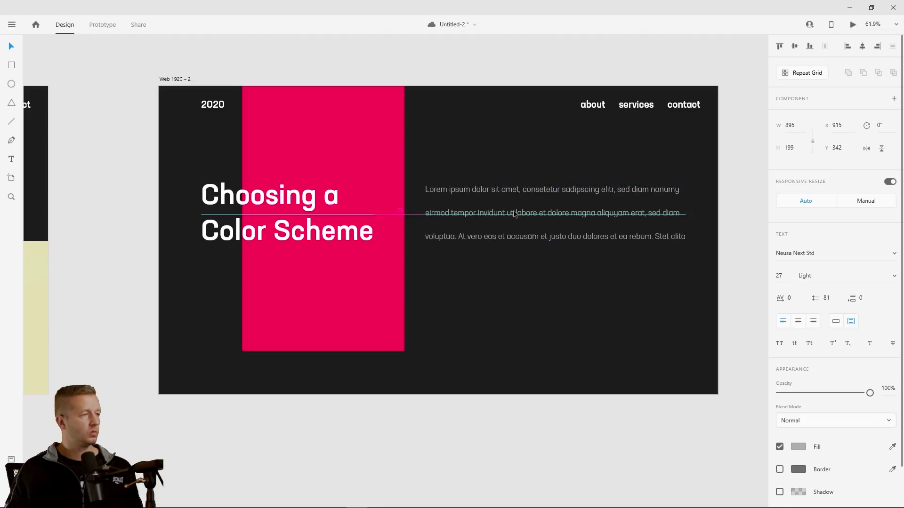
left_click(448, 297)
Check the second artboard's layout beside the first, then save the document
scroll(483, 286, "down", 3)
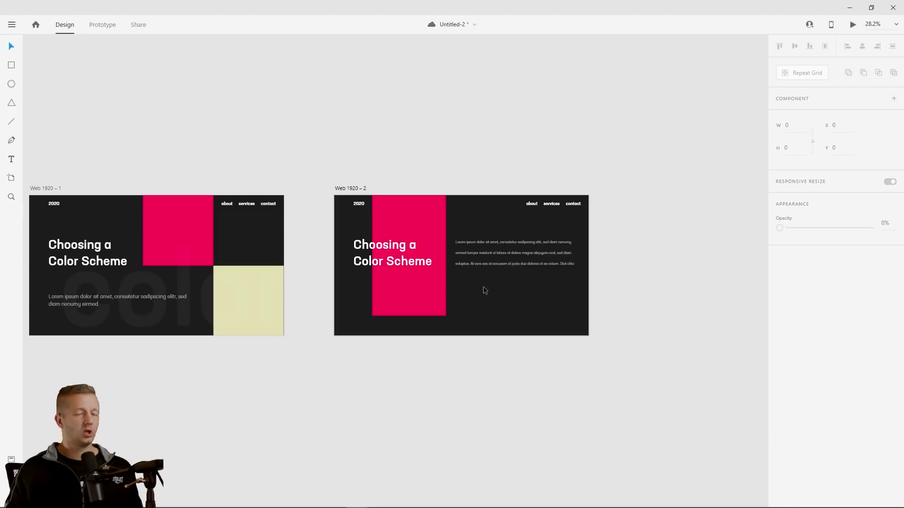
scroll(483, 286, "up", 1)
left_click(485, 256)
scroll(485, 268, "up", 1)
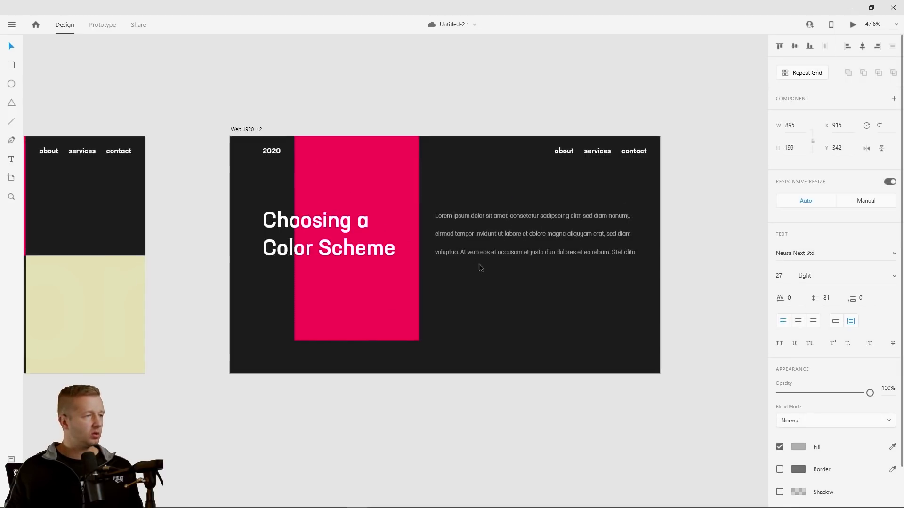
left_click(524, 276)
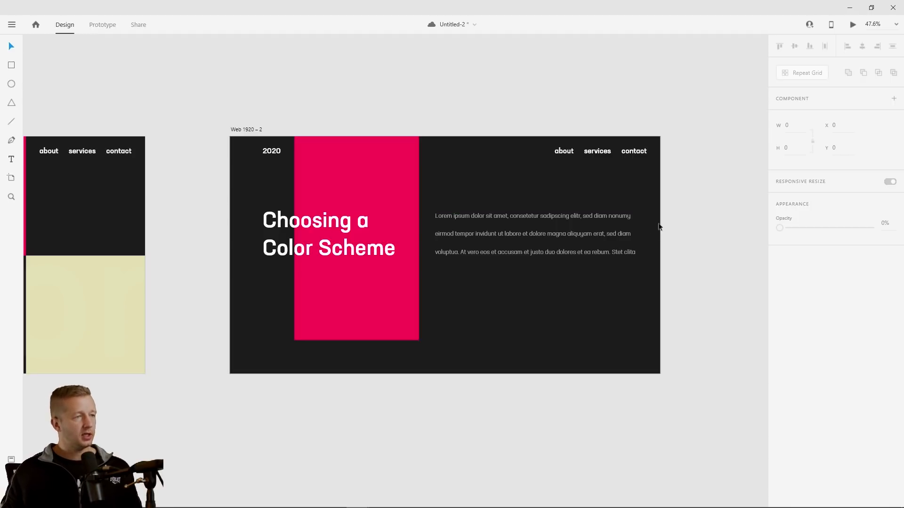
key("ctrl+s")
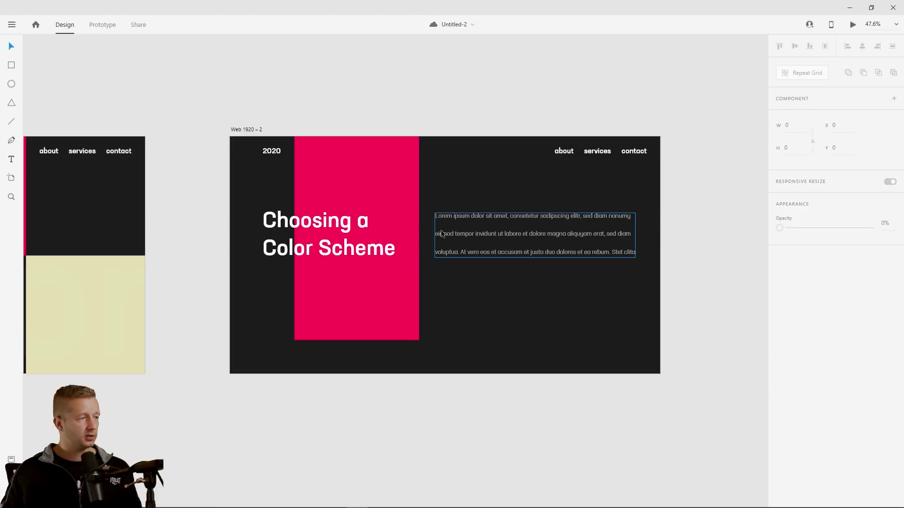
Narrow the paragraph's text box from its left edge to about 868 wide, starting at X 942, and save the document
left_click_drag(434, 233, 441, 233)
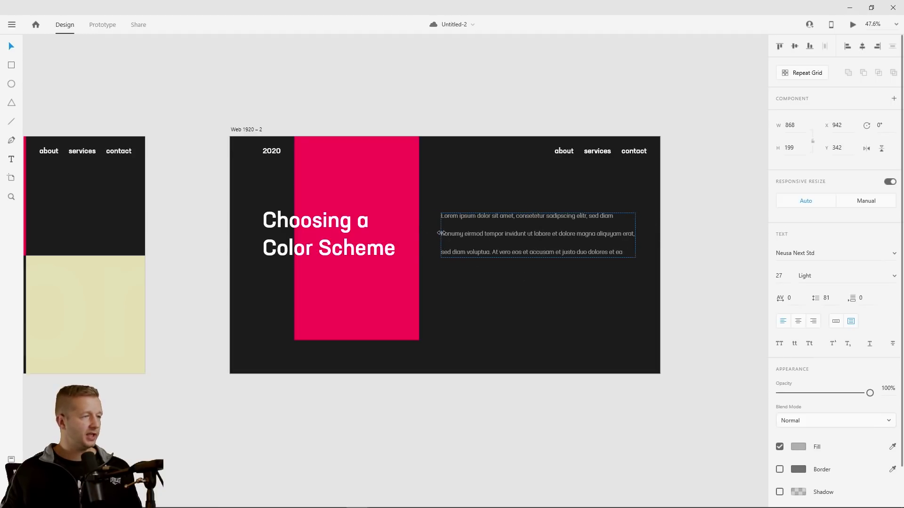
left_click(515, 318)
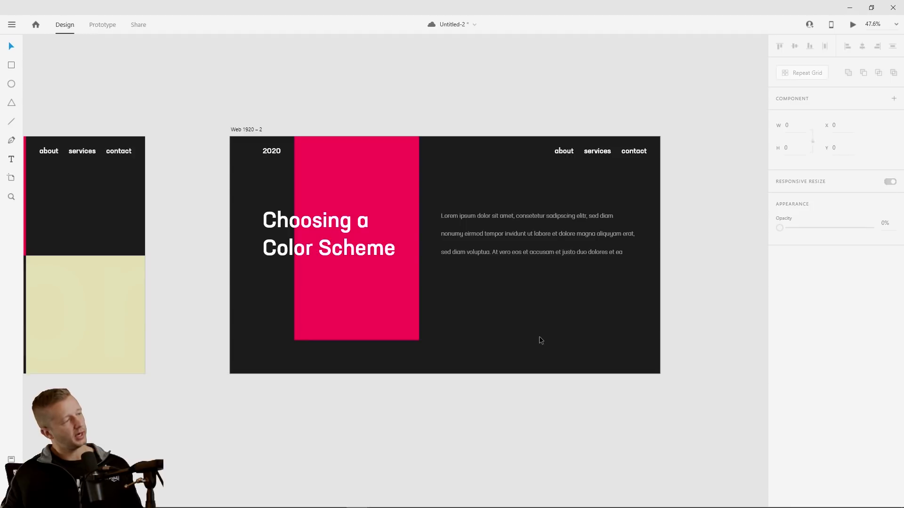
left_click(495, 235)
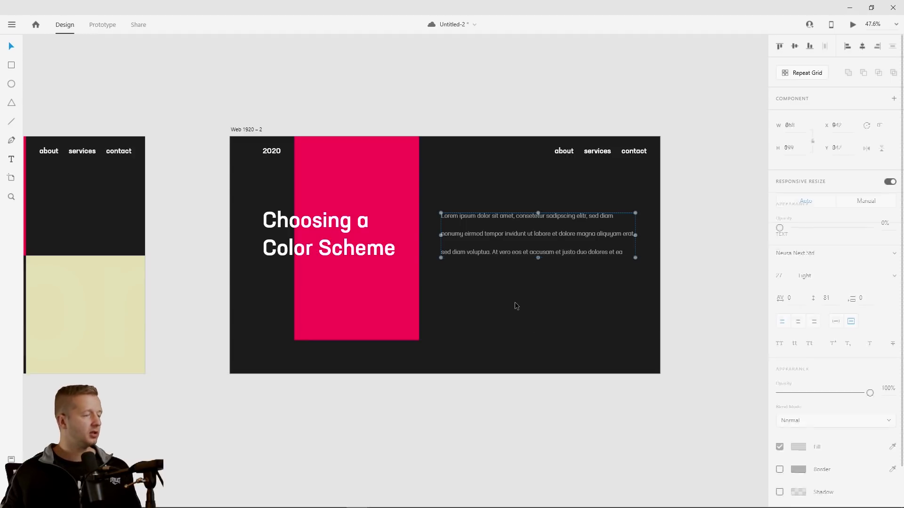
left_click(515, 305)
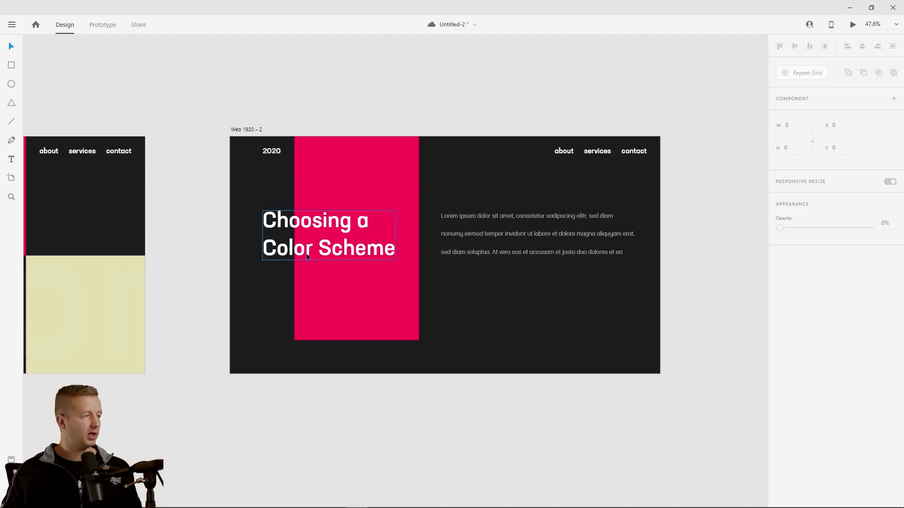
key("ctrl+s")
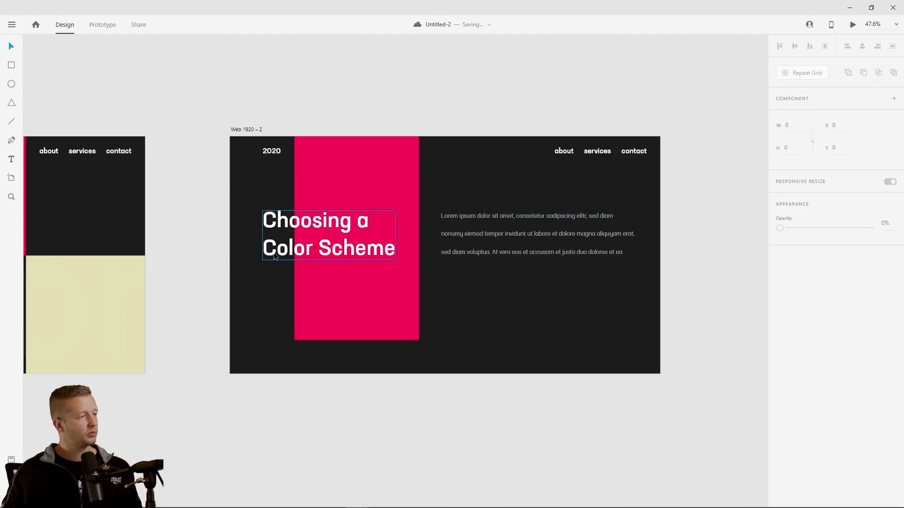
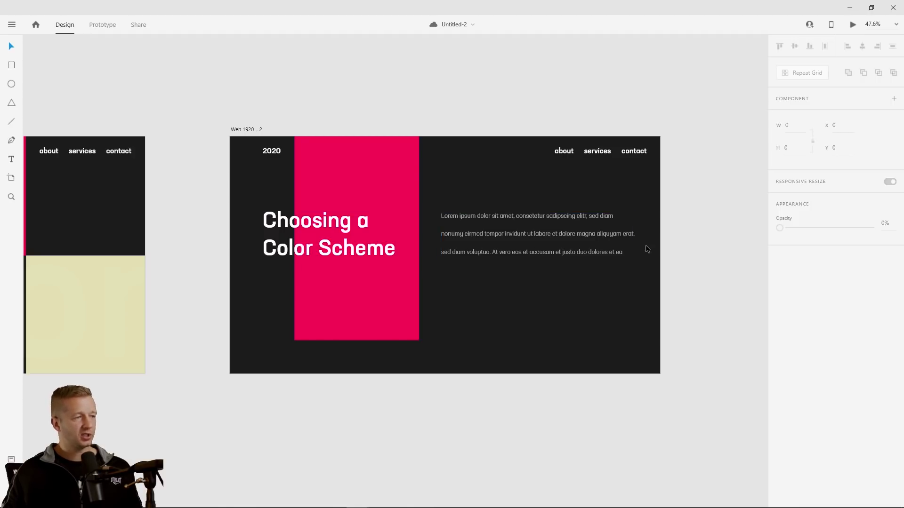
Try shifting the paragraph down and to the right, out of alignment with the heading, and undo the move
left_click_drag(533, 239, 547, 252)
left_click(578, 332)
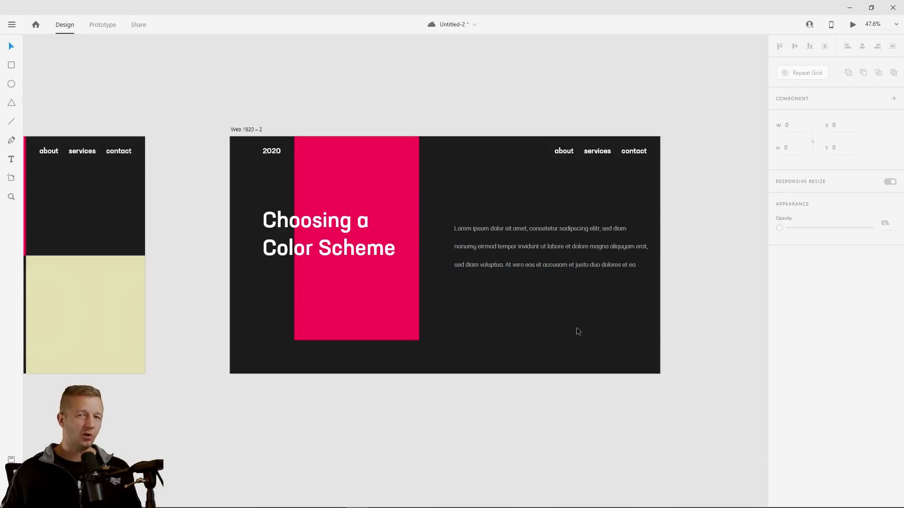
key("ctrl+z")
key("Escape")
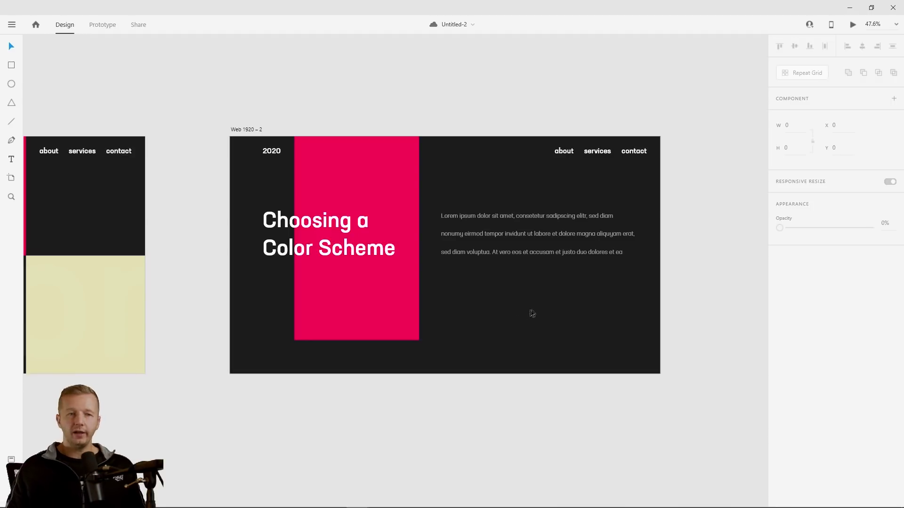
Draw a white rectangle about 546 × 450 below the heading, overlapping the pink block and reaching the second artboard's lower edge
key("r")
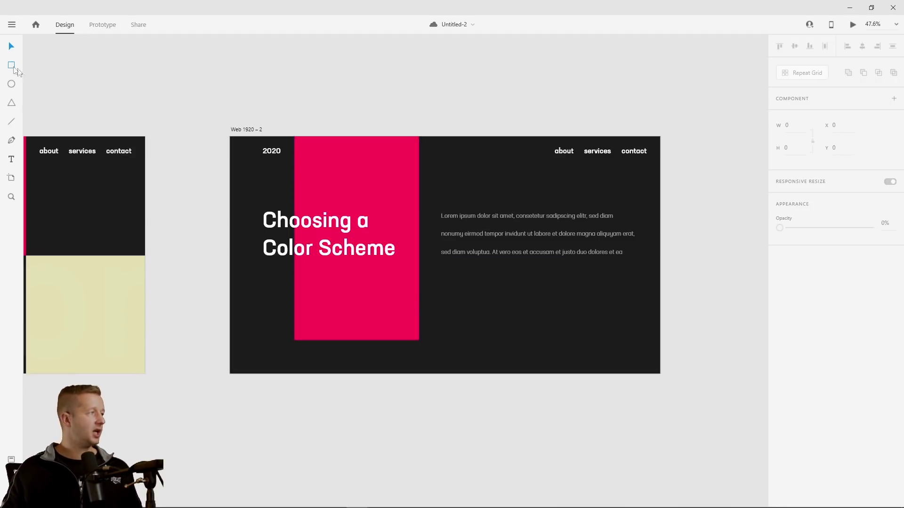
mouse_move(359, 273)
left_mouse_down()
mouse_move(479, 356)
mouse_move(482, 375)
left_mouse_up()
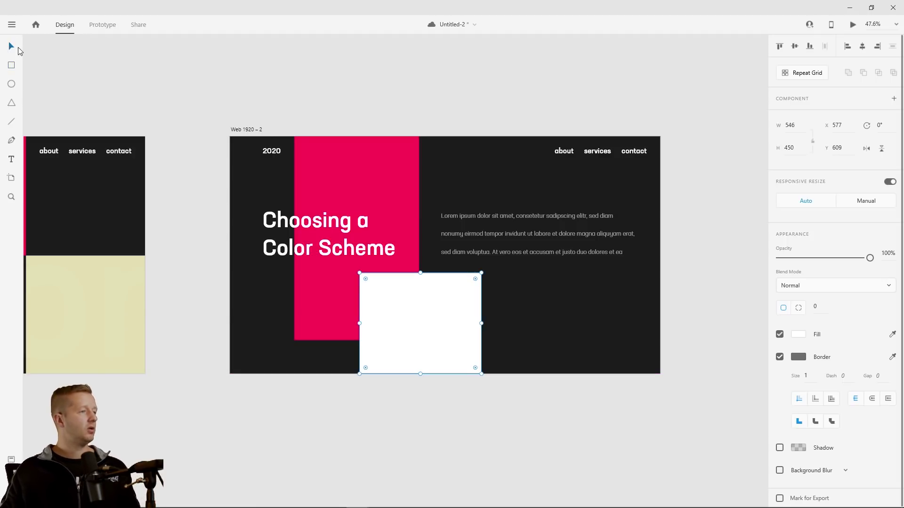
left_click(469, 254)
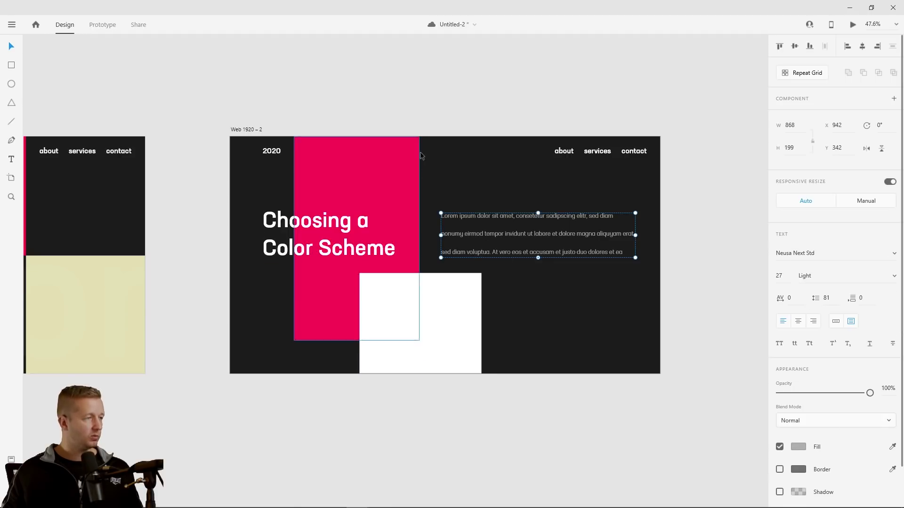
Add a horizontal guide across the second artboard through the paragraph's last line, select the white rectangle and save the document
left_click_drag(433, 136, 438, 255)
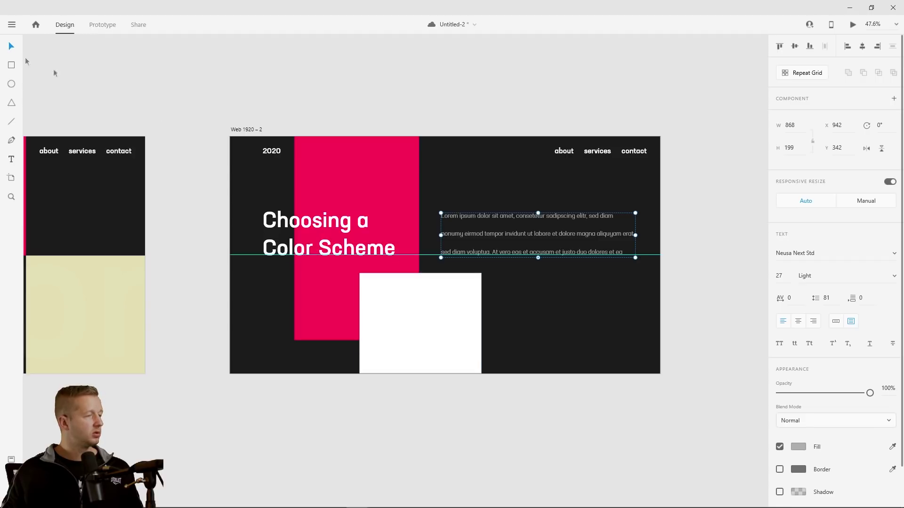
left_click(527, 352)
left_click(432, 293)
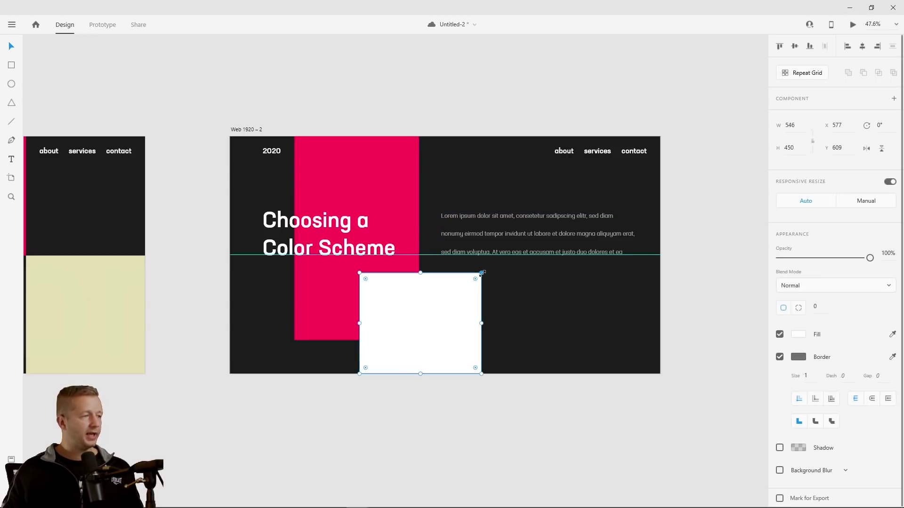
key("ctrl+s")
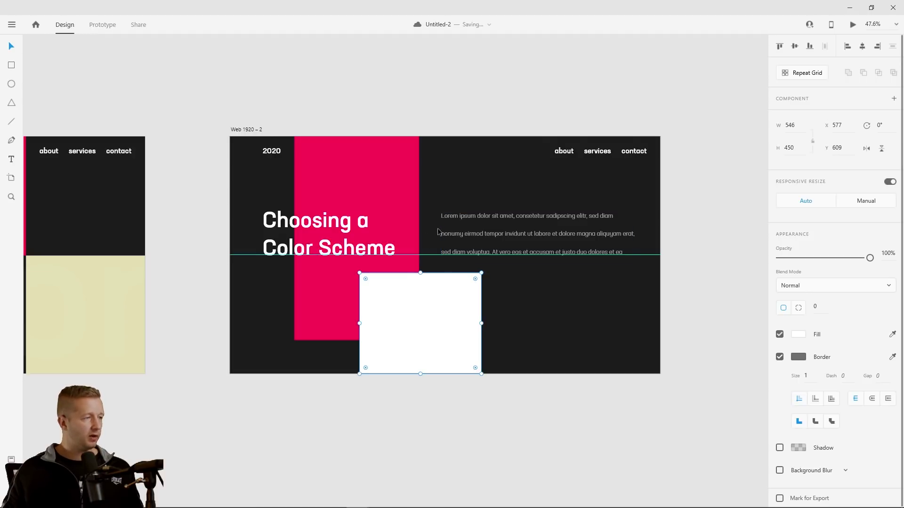
Resize the white rectangle to about 522 × 430 at X 582, Y 629, resting on the artboard's lower edge, and remove its border
left_click_drag(421, 214, 472, 296)
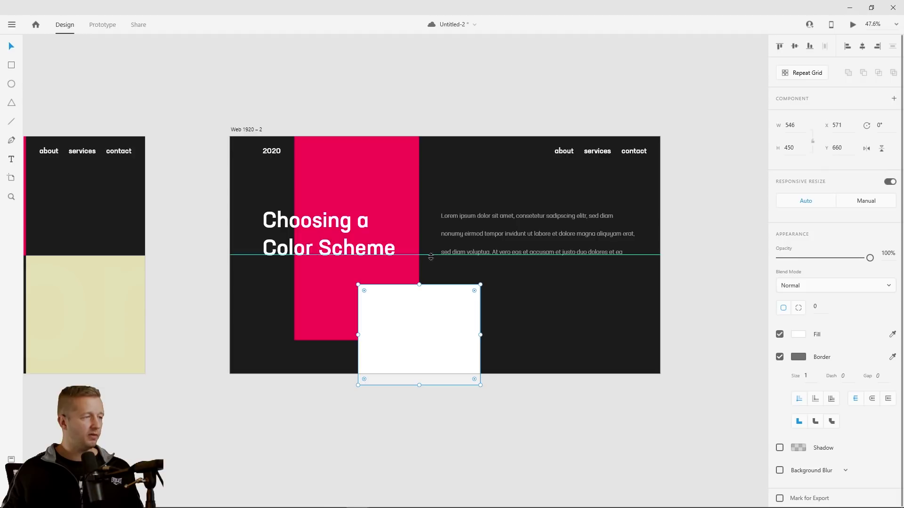
left_click_drag(430, 257, 476, 277)
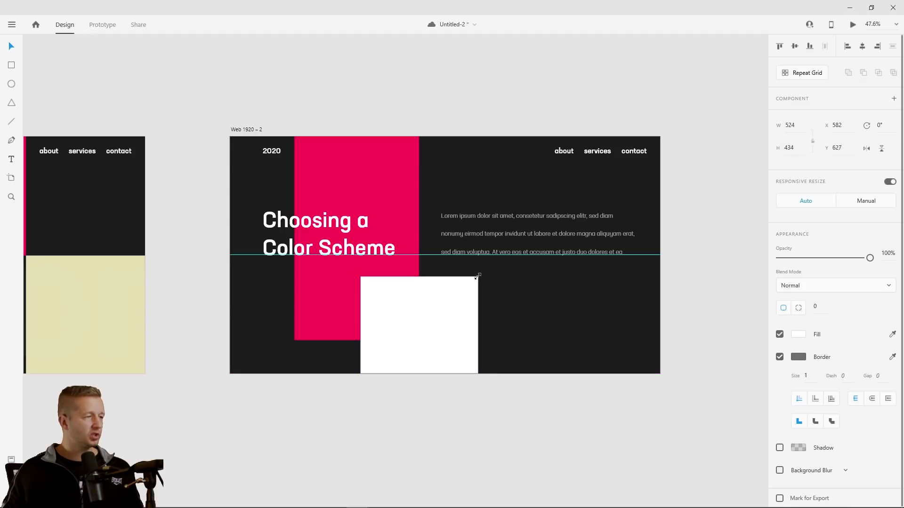
left_click(530, 288)
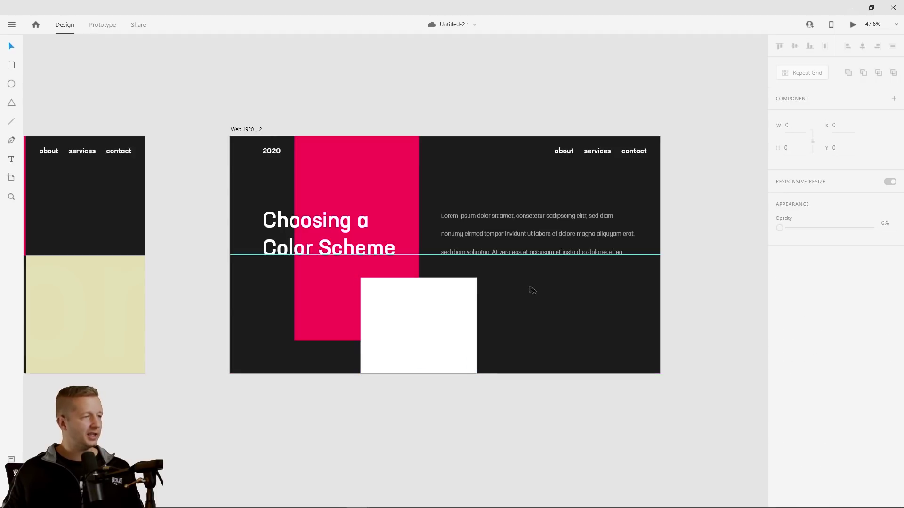
left_click(447, 321)
left_click(621, 331)
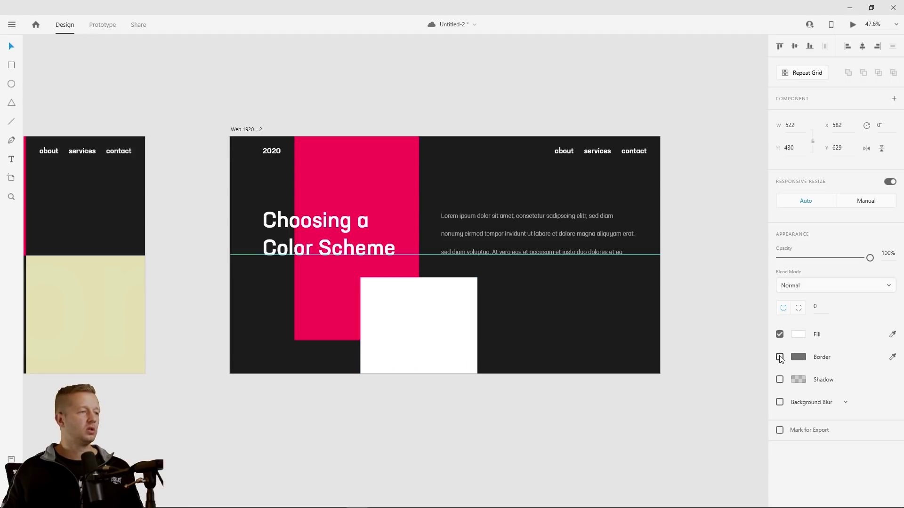
Fill the white rectangle with the photo of a white electric guitar from a PhotoSplash search for "guitar"
left_click(403, 316)
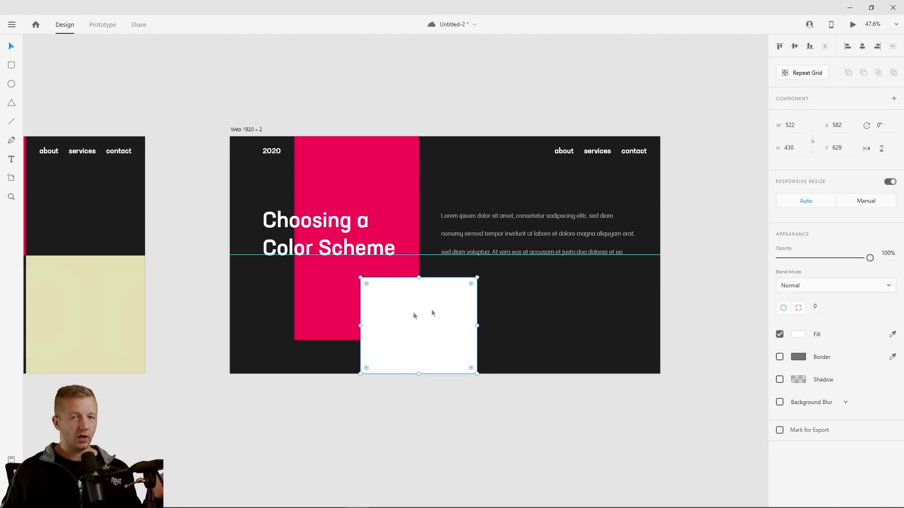
left_click(12, 25)
mouse_move(28, 410)
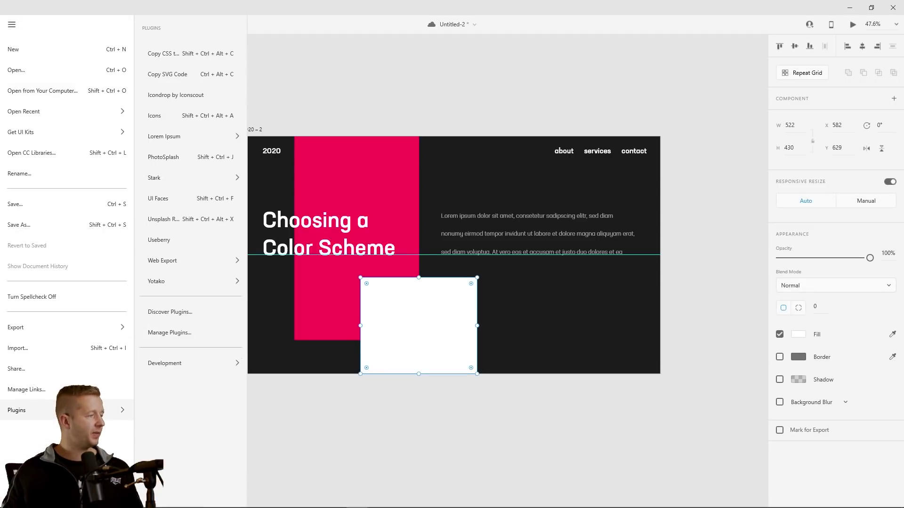
left_click(184, 158)
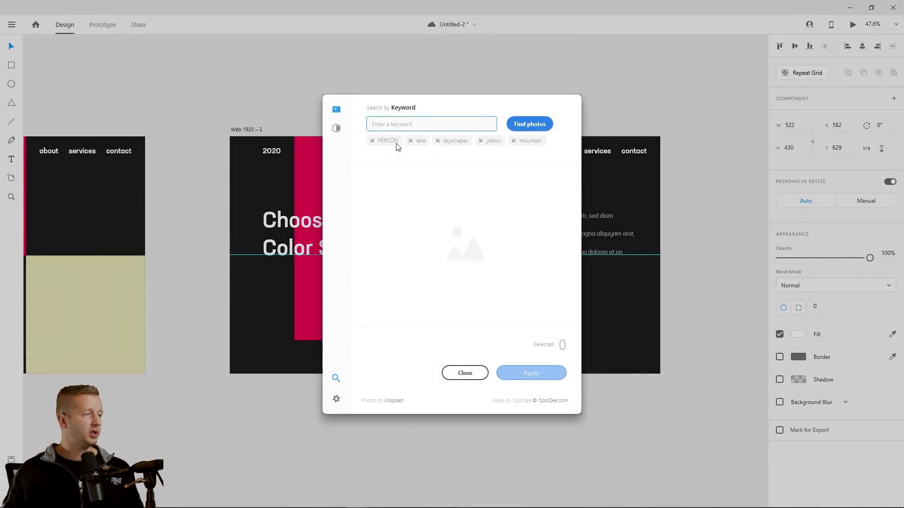
type("guitar")
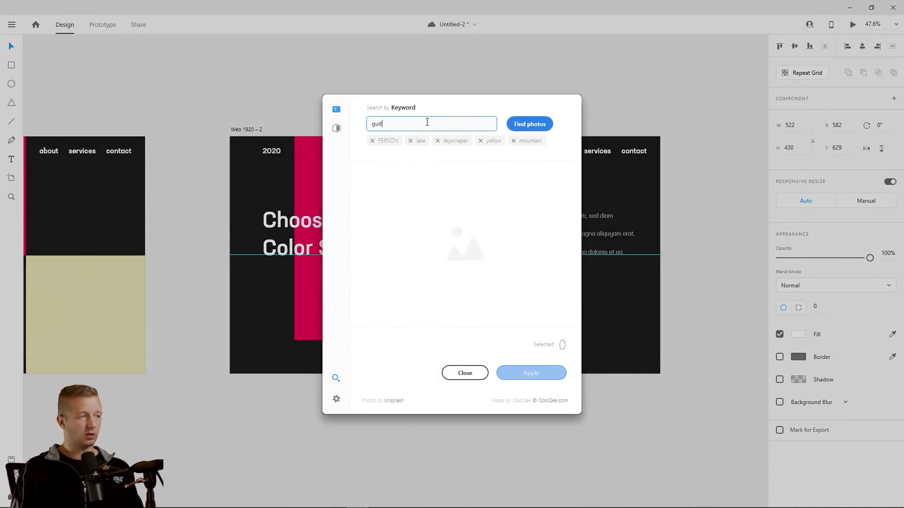
key("Return")
scroll(492, 270, "down", 5)
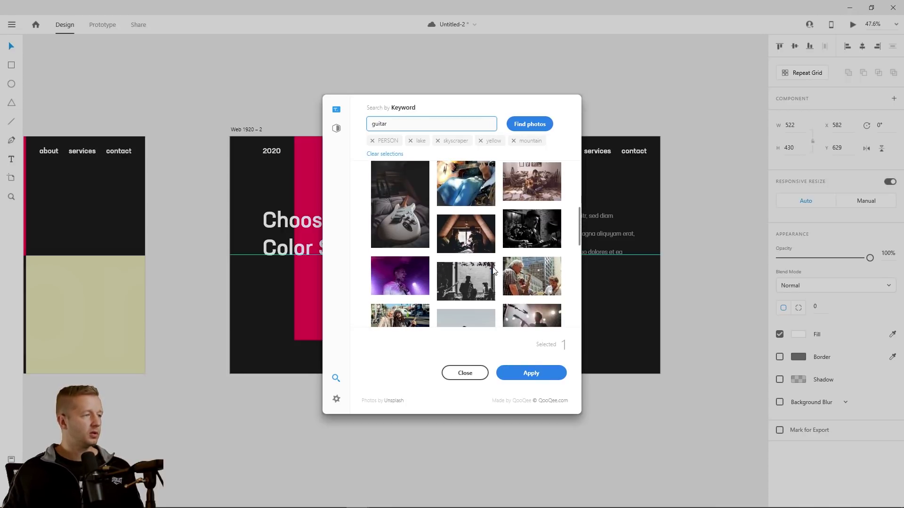
left_click(375, 200)
left_click(554, 373)
left_click(573, 433)
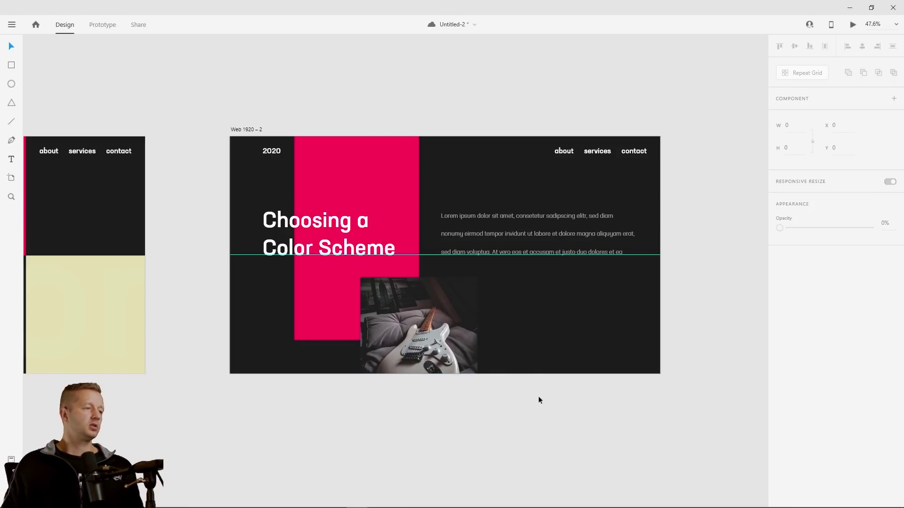
Search PhotoSplash again for "guitar" with the photo rectangle selected
left_click(464, 356)
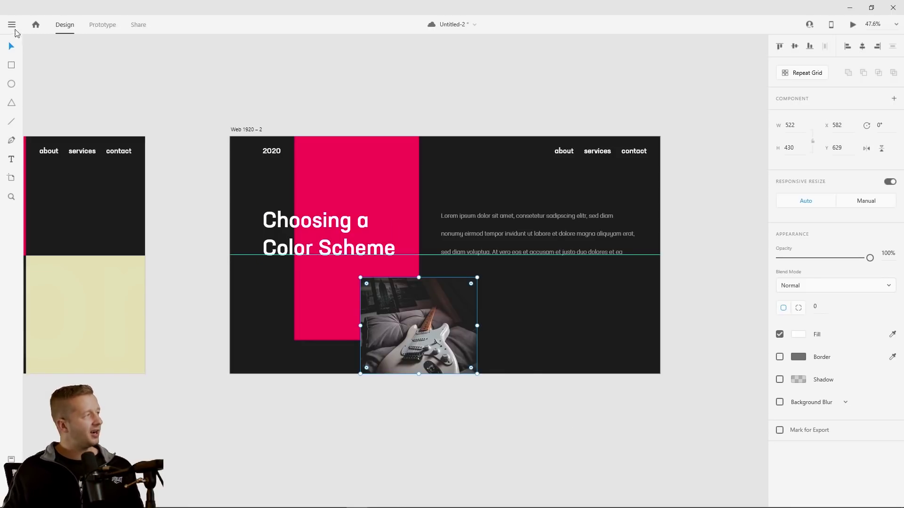
left_click(11, 25)
mouse_move(66, 411)
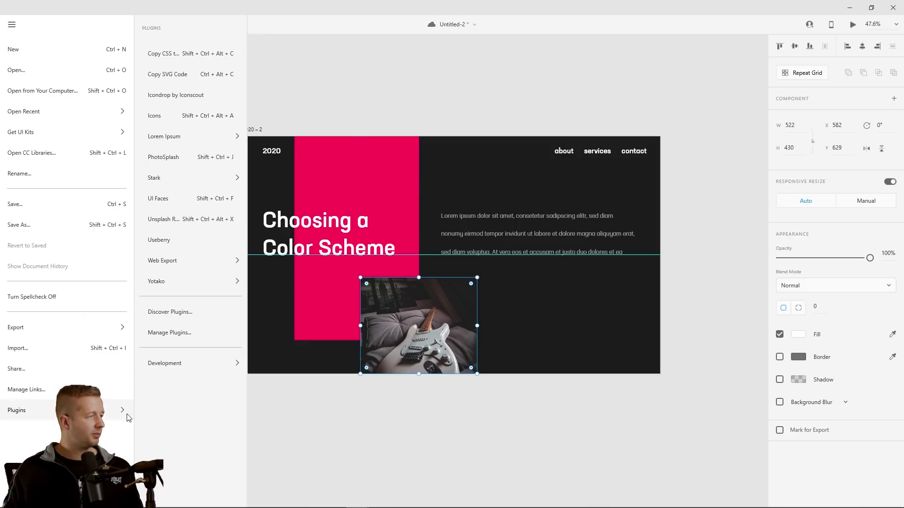
left_click(192, 161)
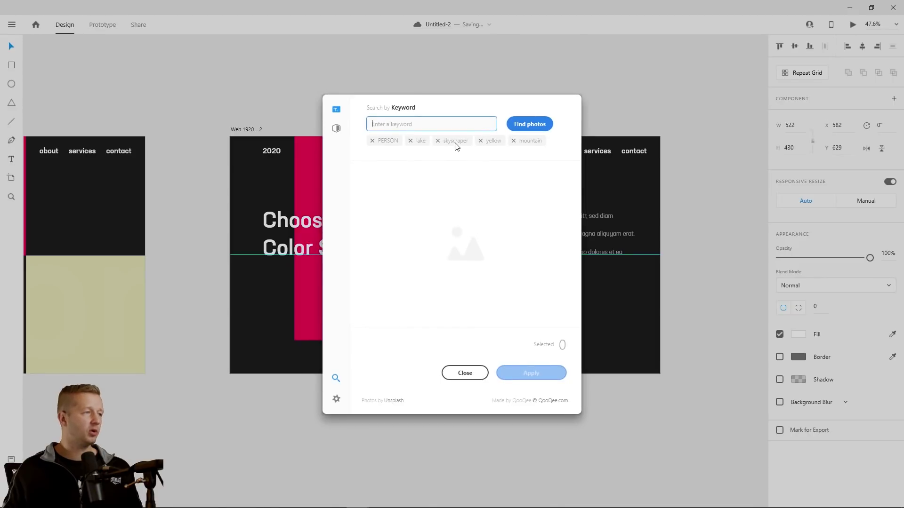
left_click(444, 133)
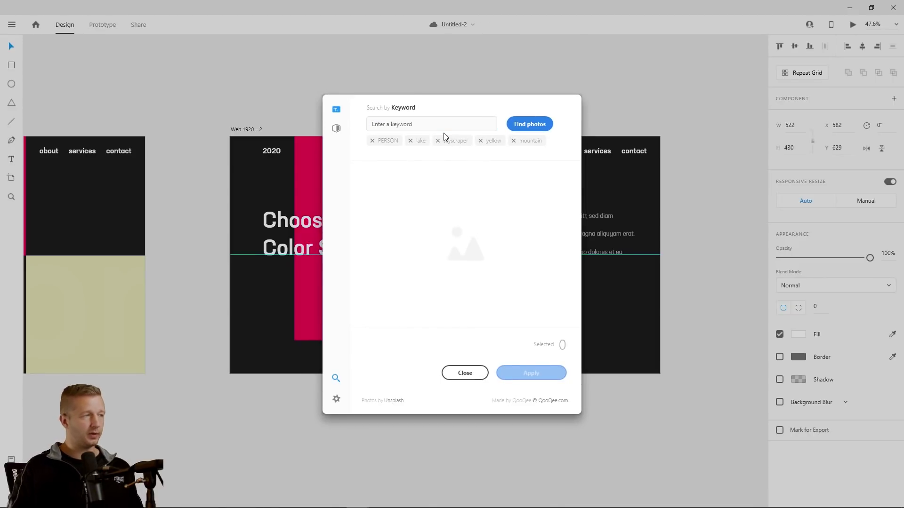
left_click(440, 124)
type("guitar")
key("Return")
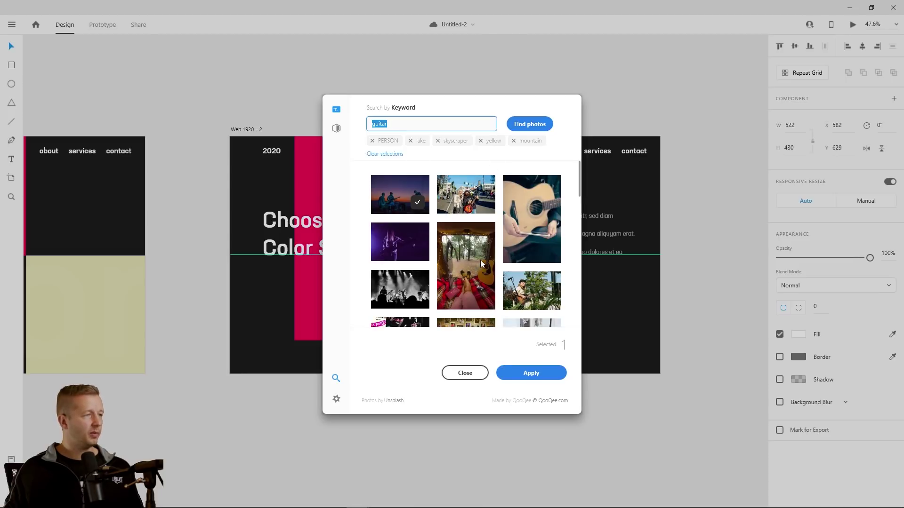
Replace the rectangle's picture with the photo of an acoustic guitar lying on a sandy beach, and save the document
scroll(480, 260, "down", 5)
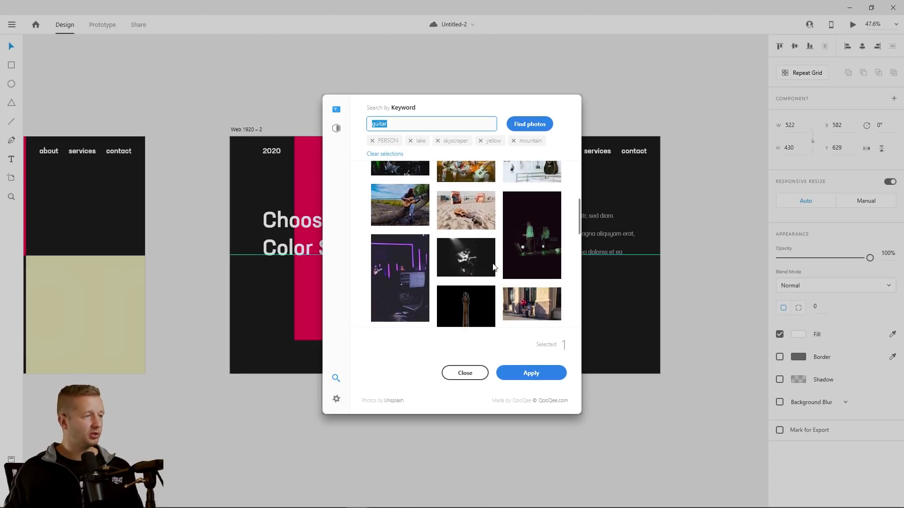
scroll(494, 267, "down", 8)
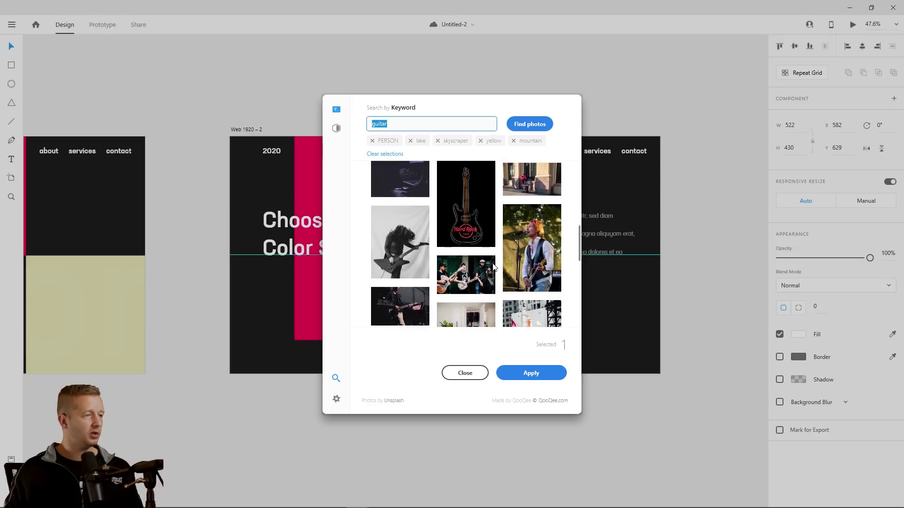
scroll(493, 267, "down", 6)
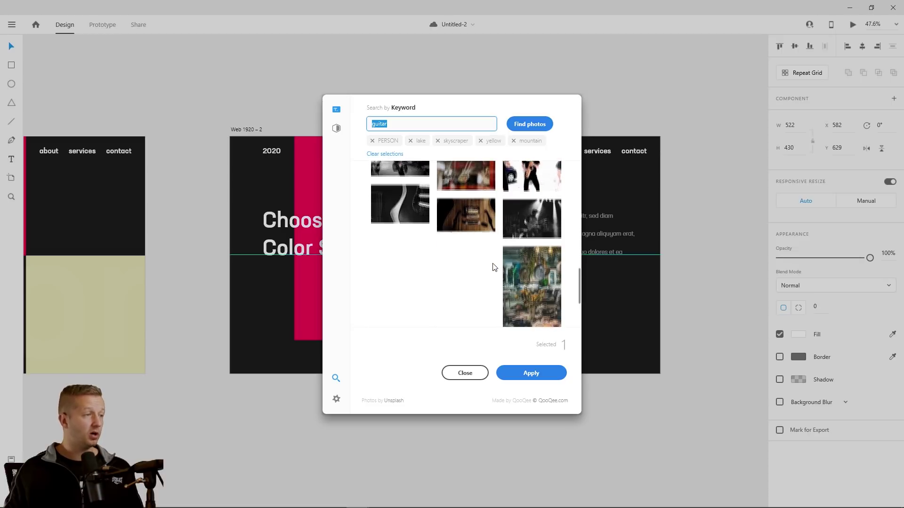
scroll(480, 273, "up", 5)
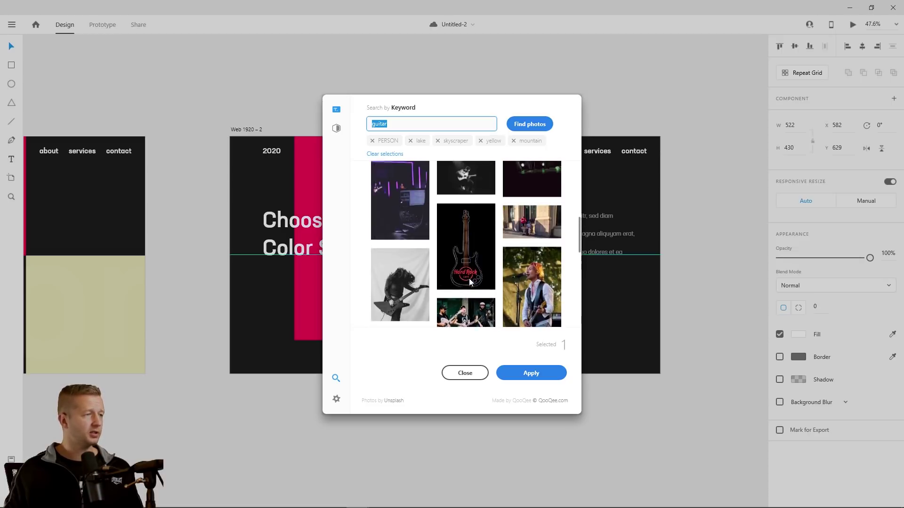
scroll(469, 282, "up", 2)
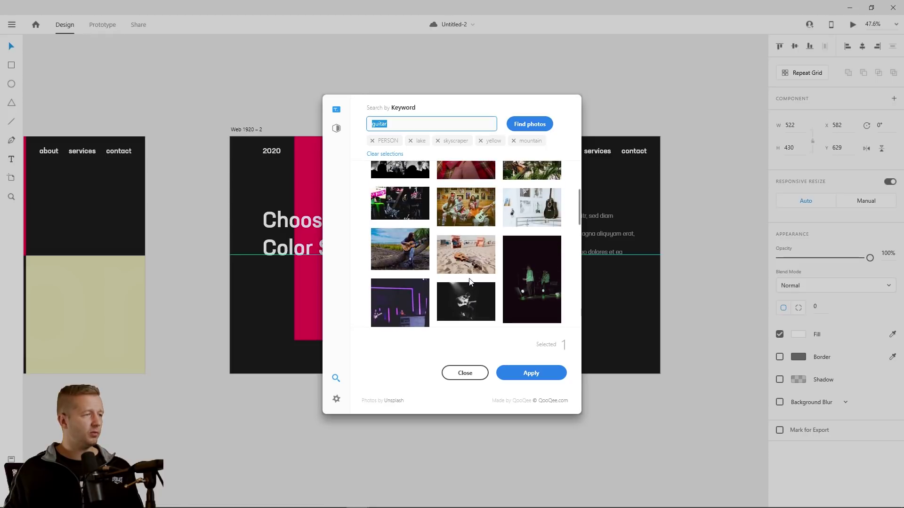
scroll(468, 281, "up", 2)
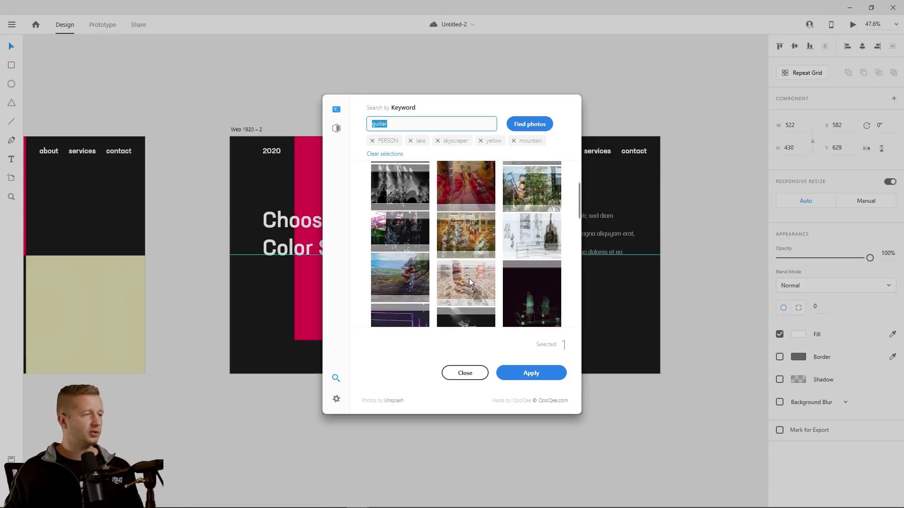
scroll(469, 279, "down", 1)
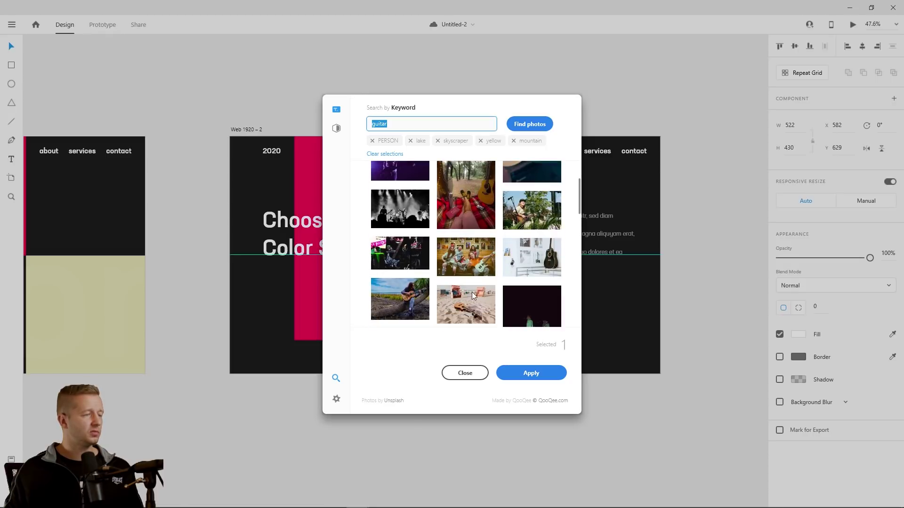
left_click(469, 292)
left_click(527, 373)
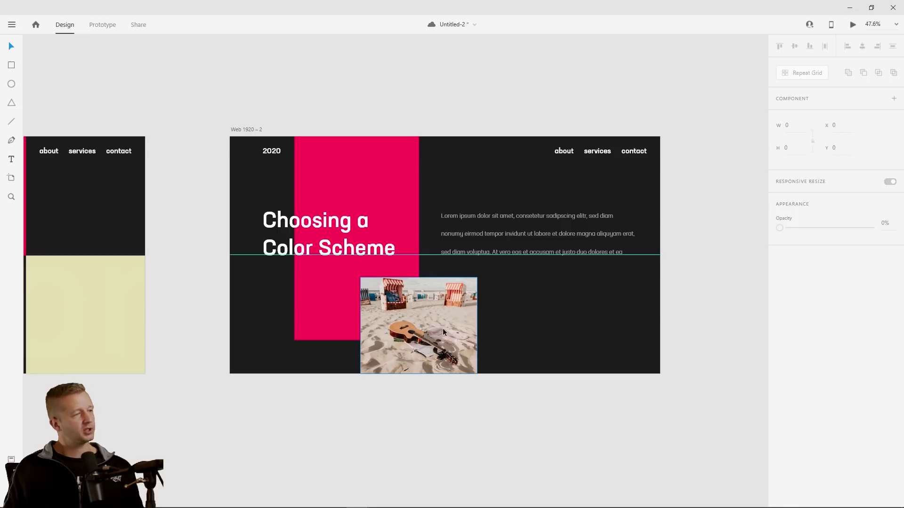
key("ctrl+s")
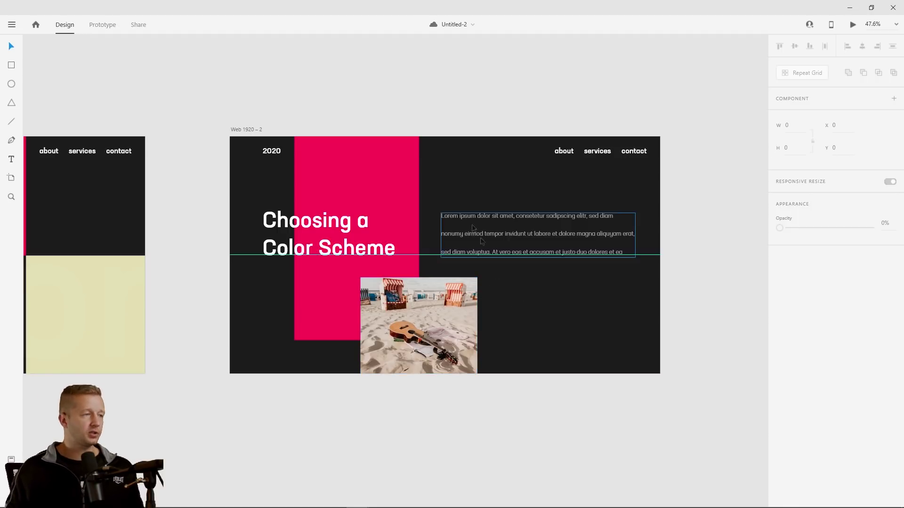
Move the horizontal guide down to line up with the beach photo's upper edge
left_click_drag(430, 256, 433, 277)
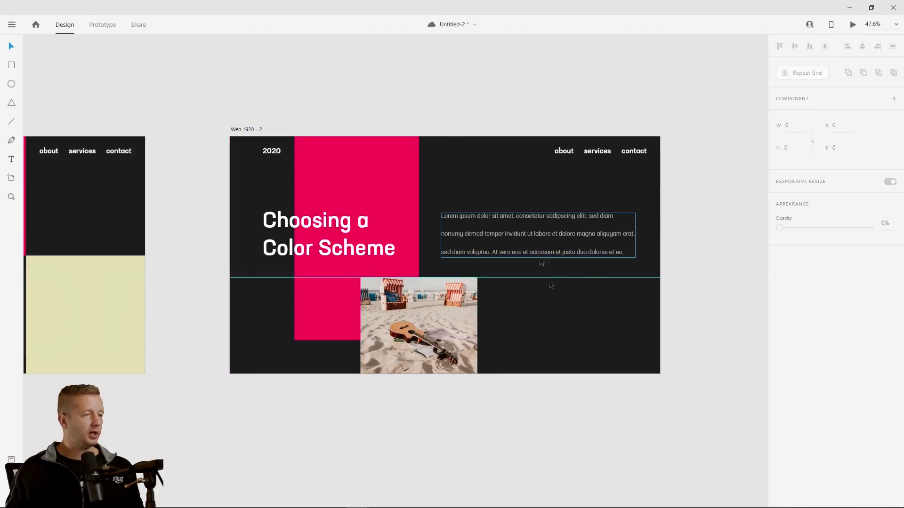
left_click_drag(637, 291, 497, 305)
left_click_drag(498, 361, 503, 363)
key("ctrl+z")
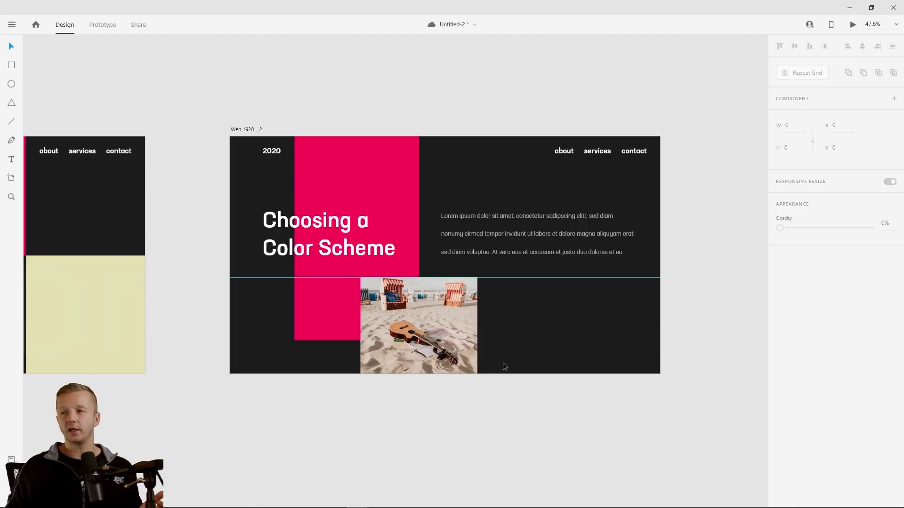
Duplicate the "Choosing a Color Scheme" heading beside the beach photo at about X 1195 and reduce the copy's font size to 56
left_click(351, 221)
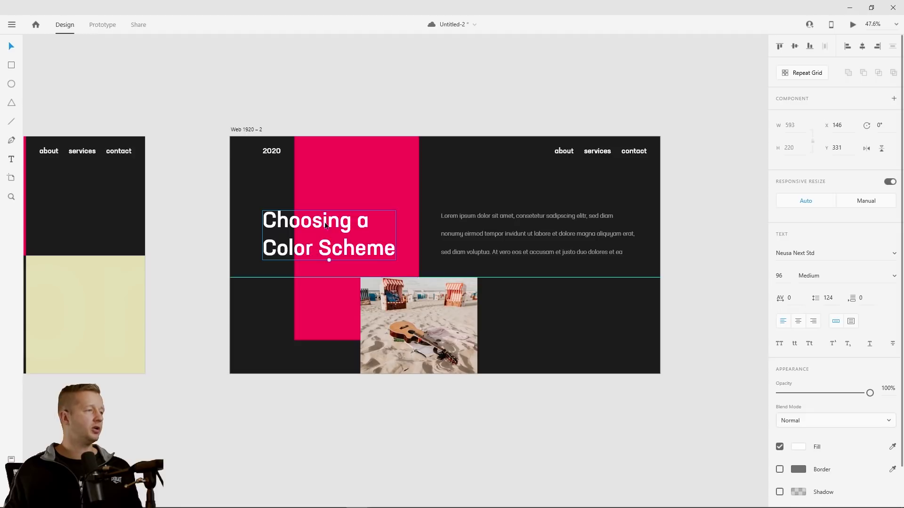
left_click_drag(307, 224, 542, 304)
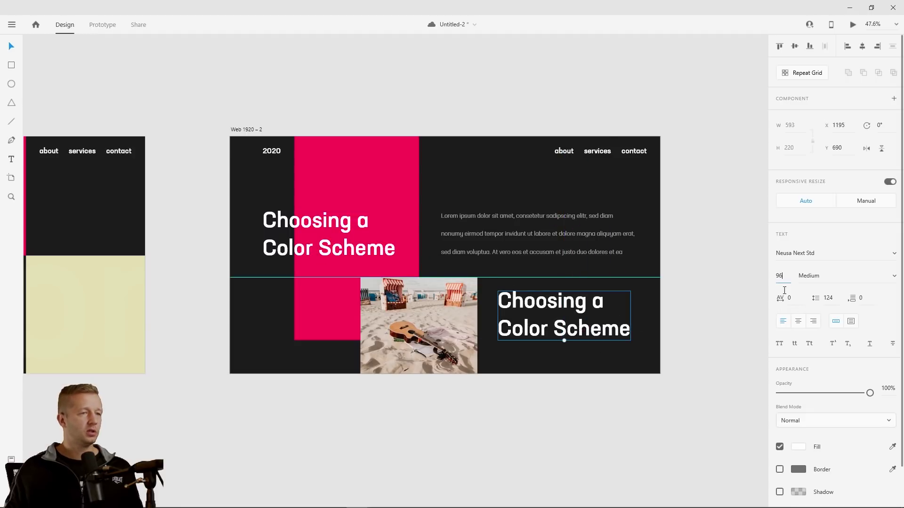
key("shift+Down")
key("shift+Down")
key("shift+Down")
key("shift+Down")
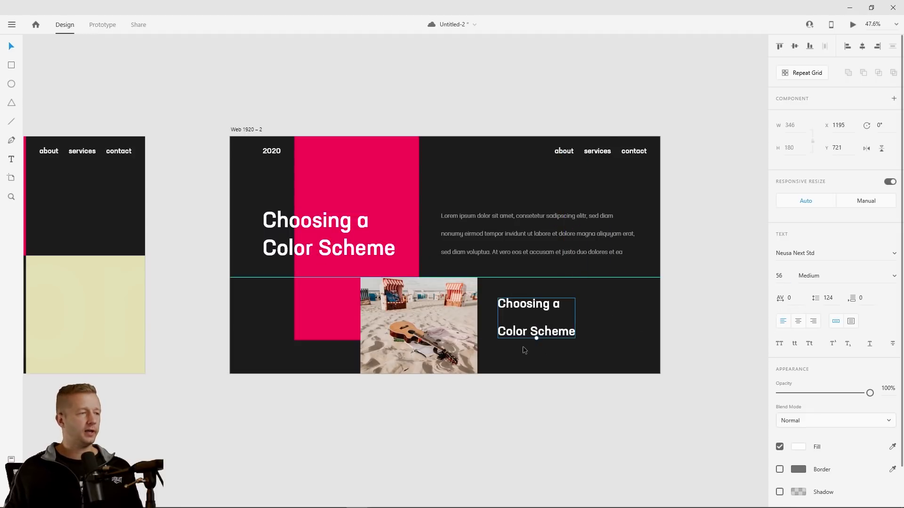
left_click(370, 251)
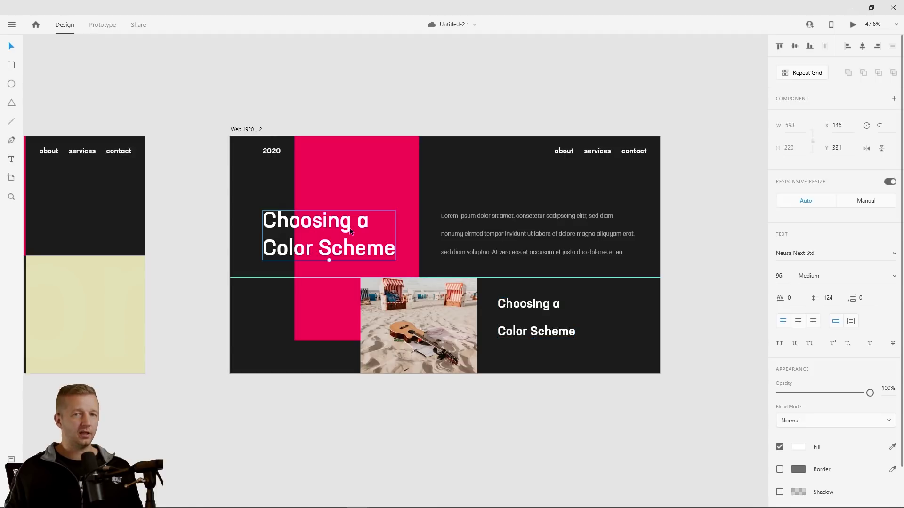
Apply the main heading's text appearance, Neusa Next Std Medium 96, to the smaller heading beside the beach photo
left_click(556, 334)
key("ctrl+alt+v")
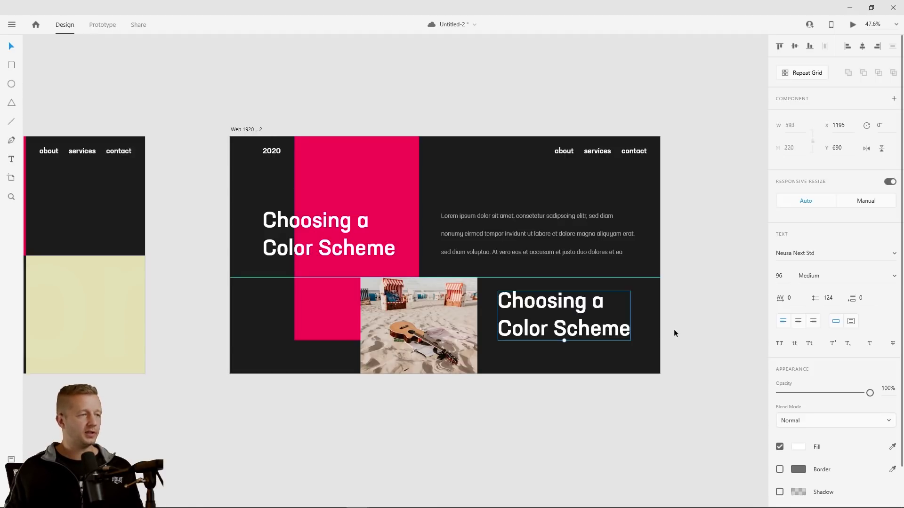
left_click(723, 344)
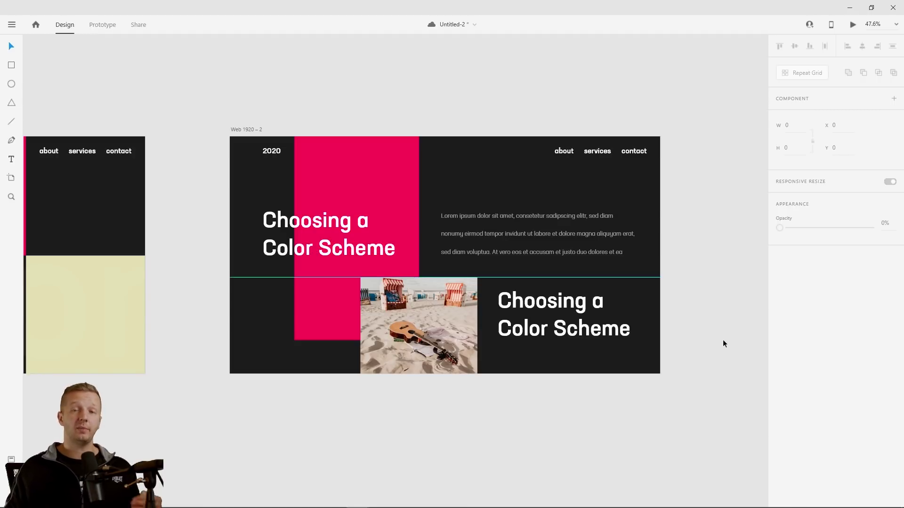
Replace the text of the heading beside the beach photo with "Play that guitar"
left_click(595, 330)
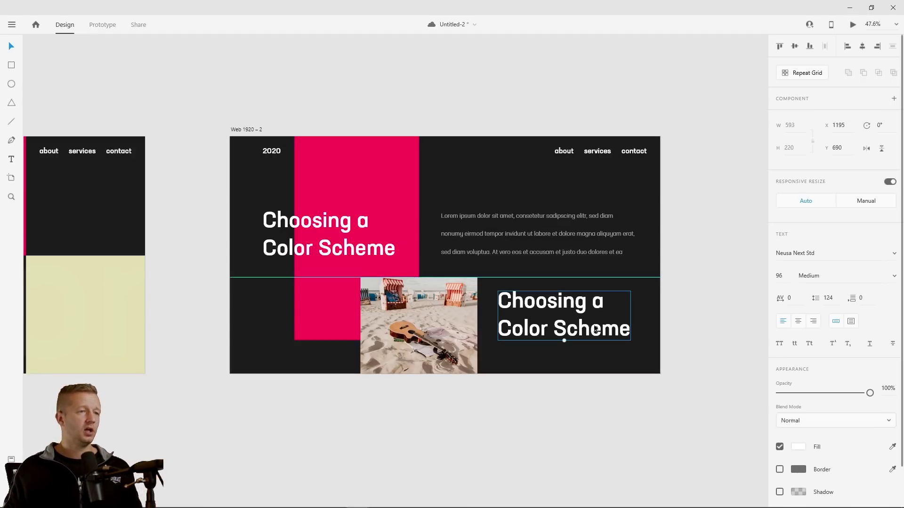
double_click(595, 329)
key("ctrl+a")
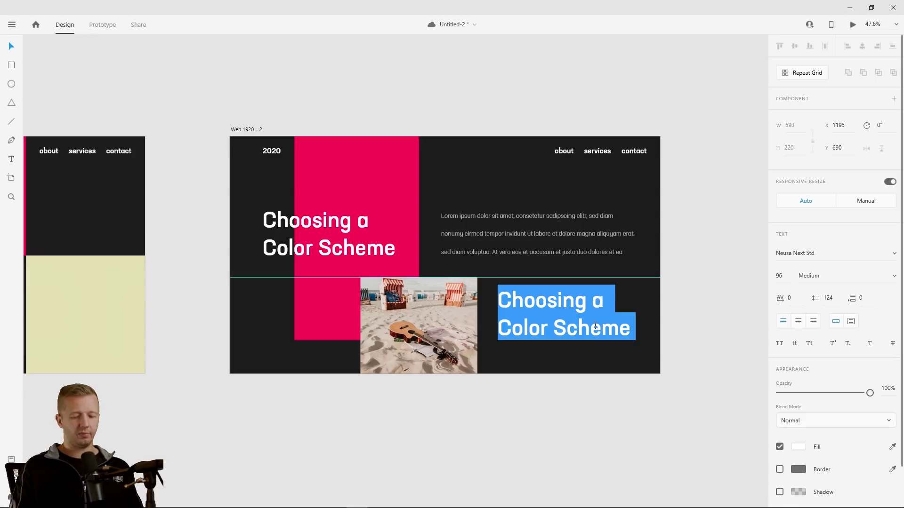
type("Play that gu")
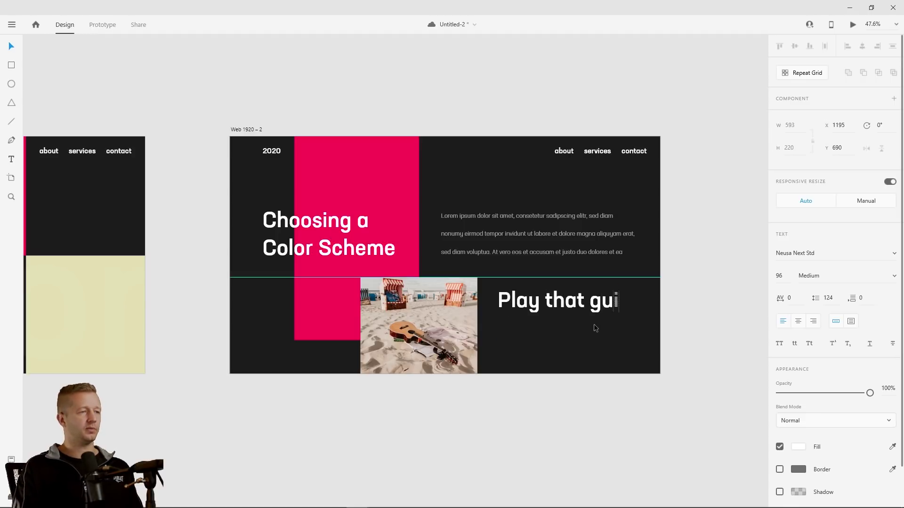
type("itar")
key("Escape")
Reduce the "Play that guitar" heading's font size to 54
left_click(779, 275)
type("73")
key("Return")
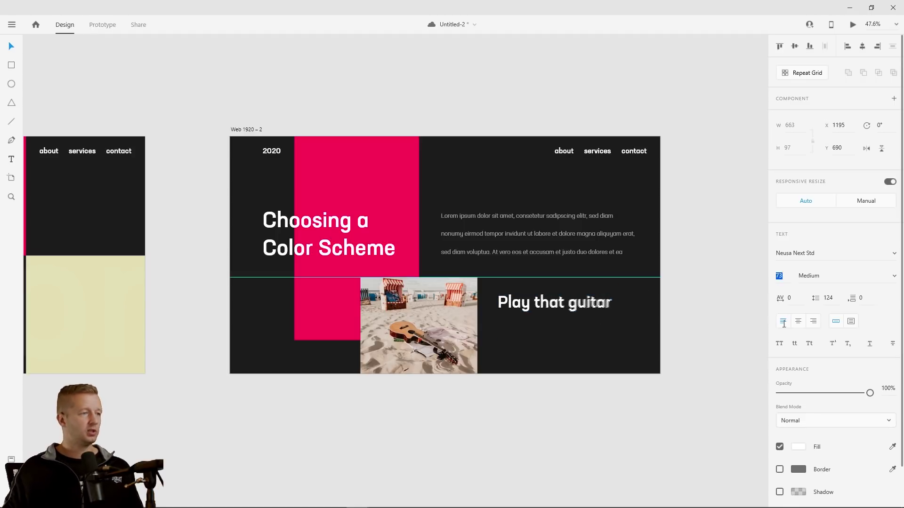
left_click(707, 398)
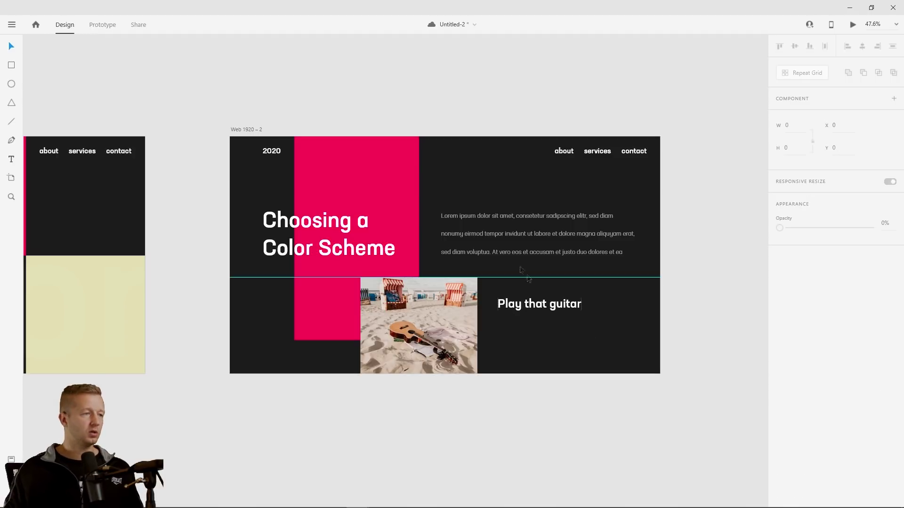
Duplicate the lorem ipsum paragraph beneath the "Play that guitar" heading and narrow its text box to about 615 wide
left_click(478, 247)
left_click_drag(478, 247, 590, 364)
left_click_drag(691, 348, 635, 349)
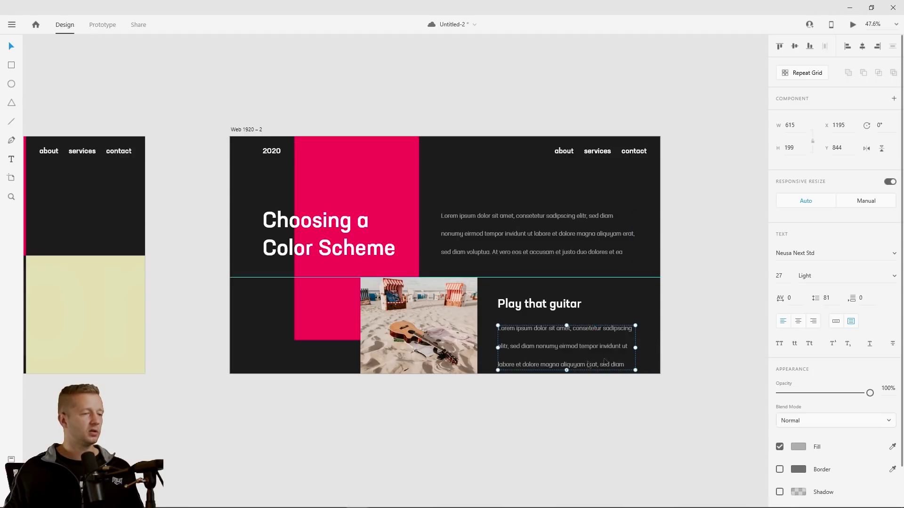
Trim the copied paragraph to its first line and move that line up close beneath the "Play that guitar" heading
double_click(568, 364)
left_click(510, 439)
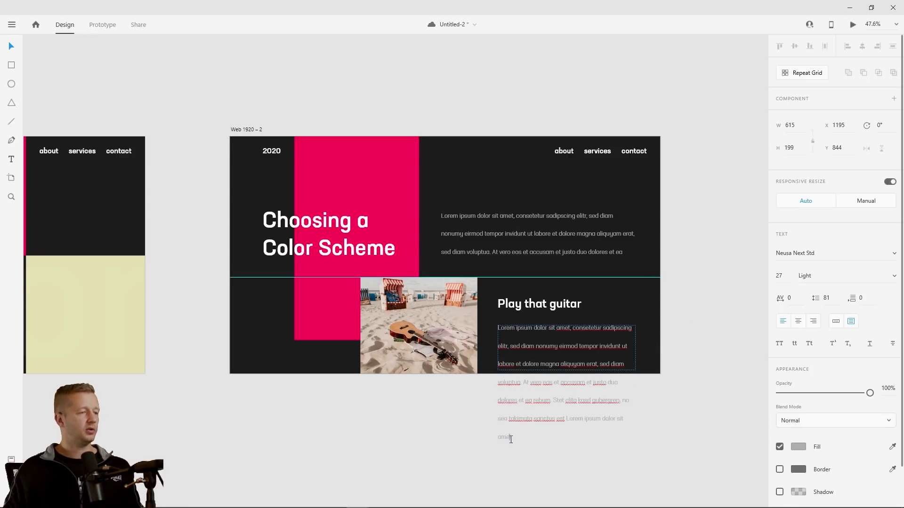
left_click_drag(513, 439, 481, 347)
key("BackSpace")
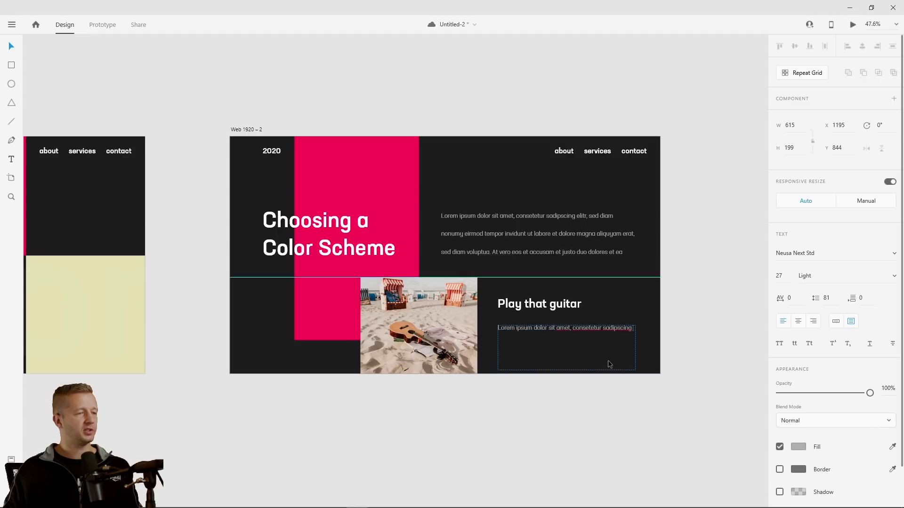
left_click(12, 51)
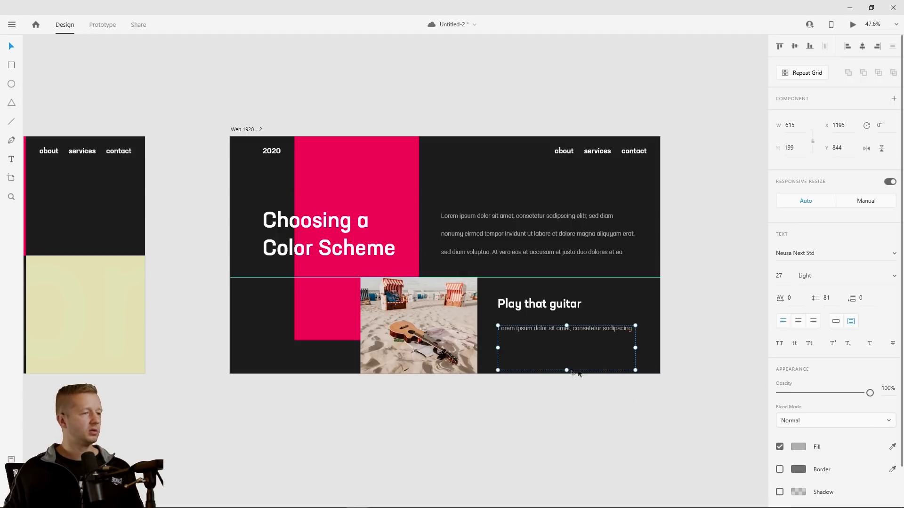
left_click_drag(566, 369, 571, 322)
left_click(649, 356)
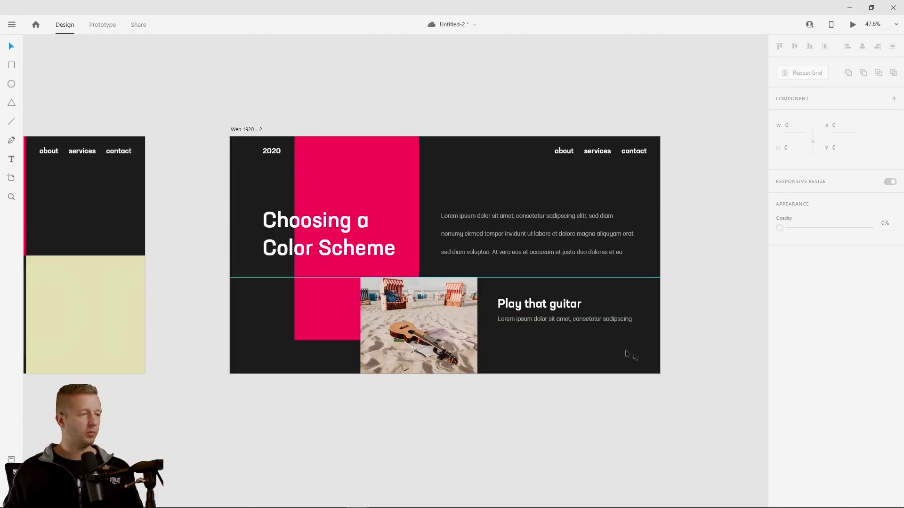
Duplicate the "Play that guitar" heading below the single text line and change the copy's text to "WATCH LESSON"
left_click(534, 306)
left_click_drag(534, 308, 530, 349)
double_click(529, 349)
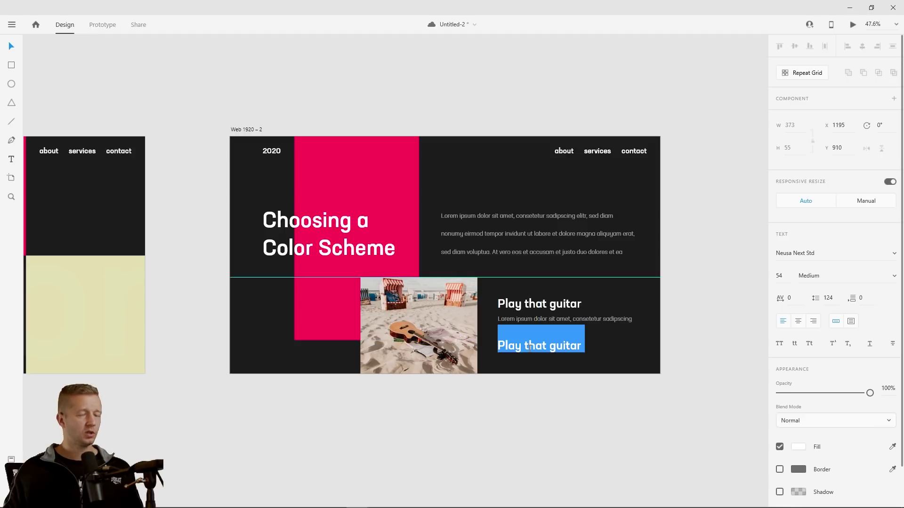
type("WATCH LESSON")
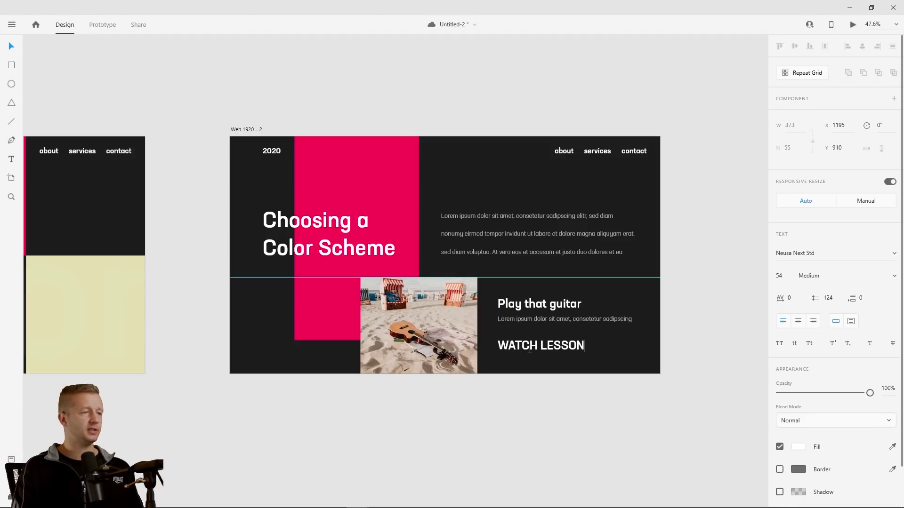
key("Escape")
Set the "WATCH LESSON" font size to 28 and shift the text right to about X 1229
left_click(780, 278)
key("shift+Down")
key("shift+Down")
key("shift+Down")
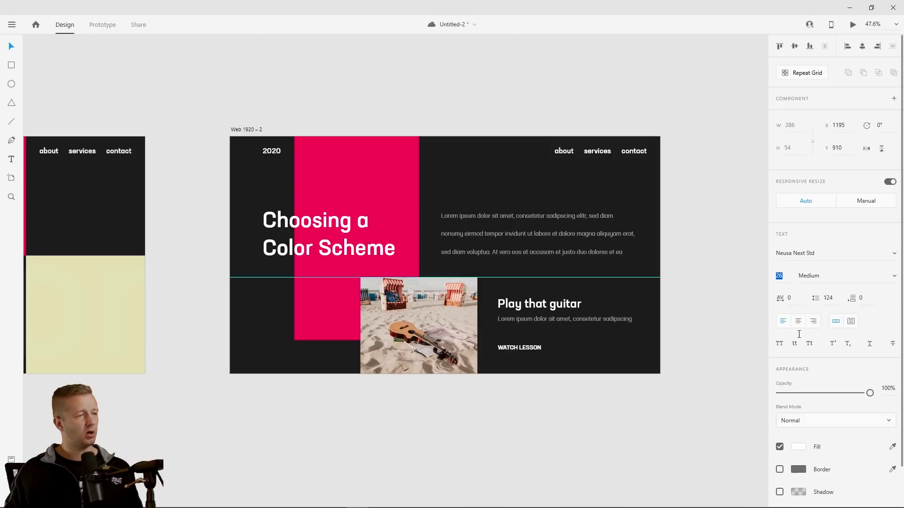
key("Up")
key("Up")
key("Up")
key("Up")
left_click_drag(538, 348, 546, 348)
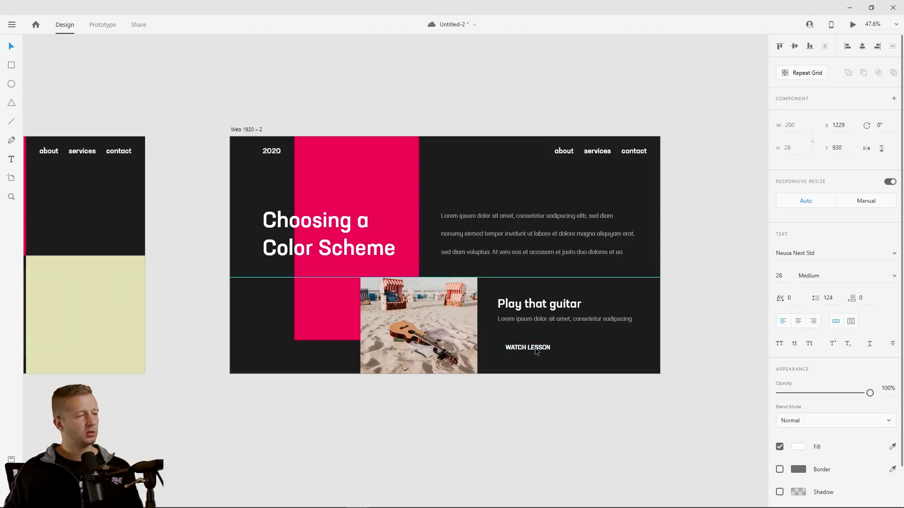
left_click(547, 364)
Duplicate the large pink rectangle against the artboard's left edge at X 0 and narrow the copy to about 24 wide
left_click(358, 191)
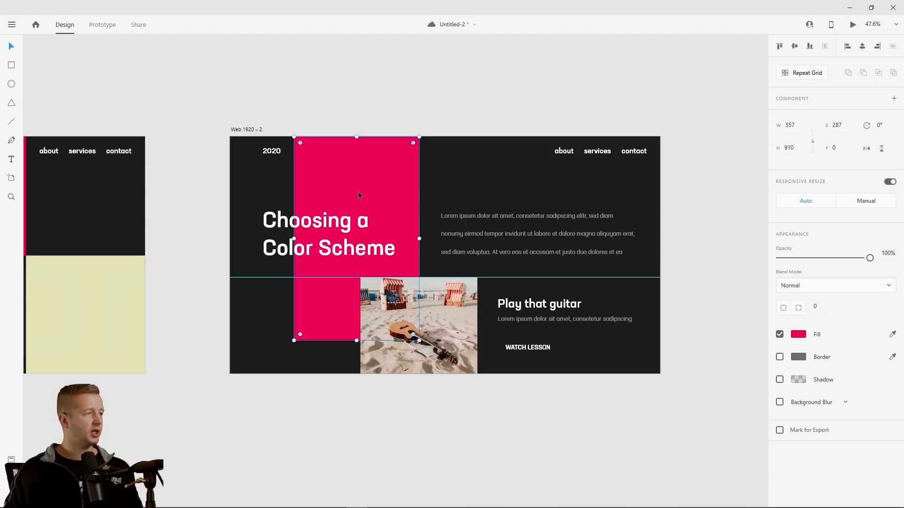
left_click_drag(348, 168, 276, 171)
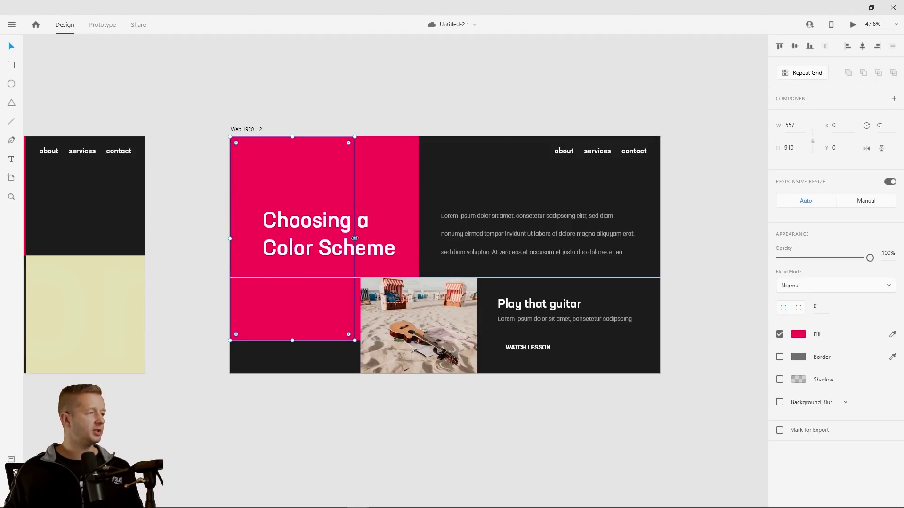
left_click_drag(354, 239, 234, 234)
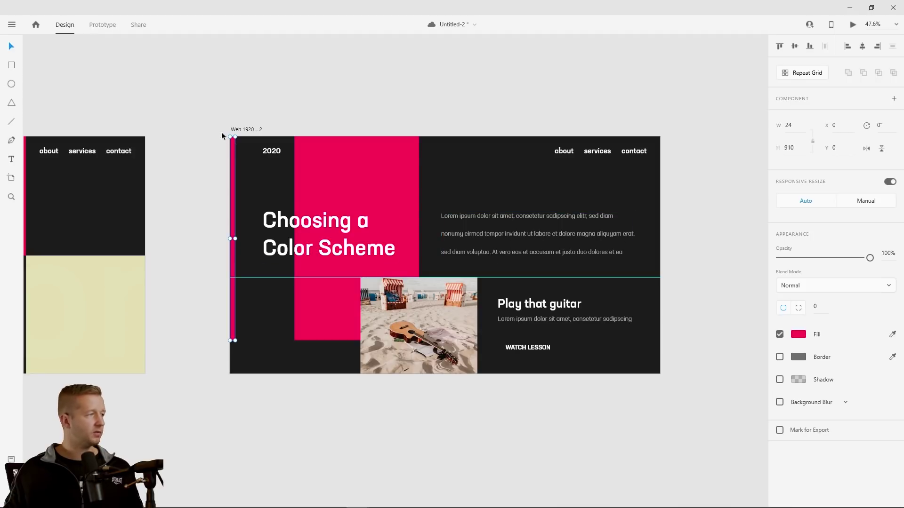
Resize the thin pink bar to about 24 wide and 199 high, starting level with the main heading at Y 331
left_click_drag(235, 137, 233, 209)
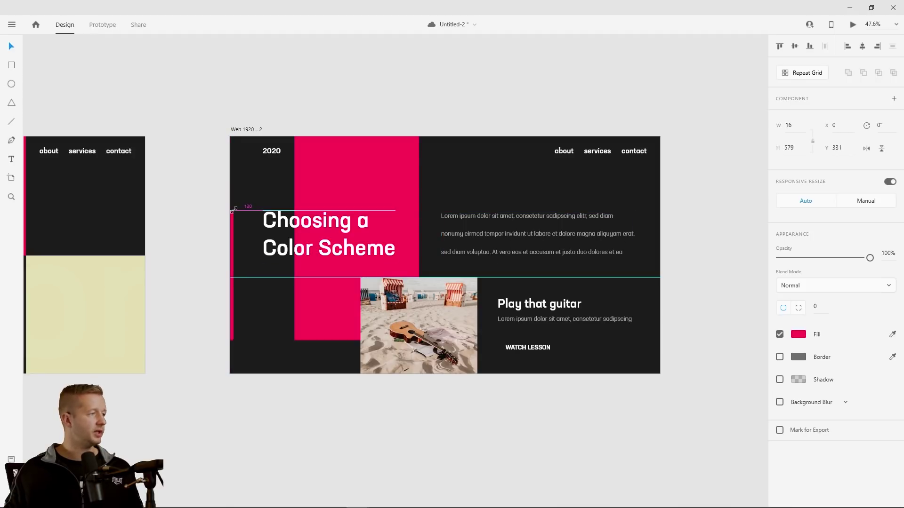
left_click_drag(233, 340, 233, 256)
key("Escape")
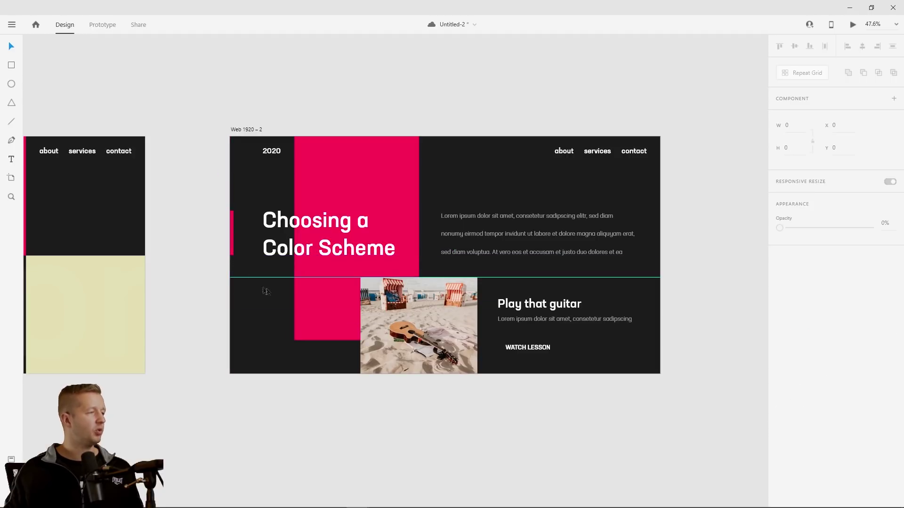
left_click(232, 231)
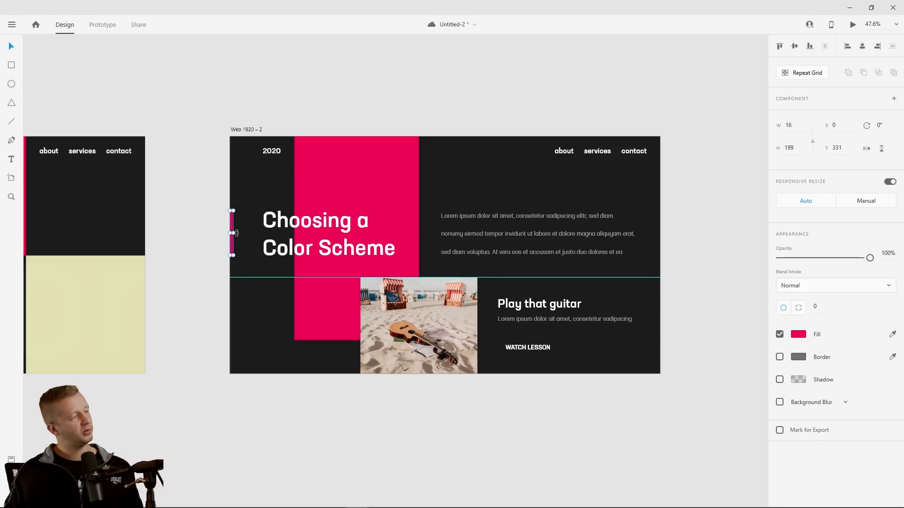
mouse_move(234, 232)
left_mouse_down()
mouse_move(715, 229)
mouse_move(235, 240)
left_mouse_up()
left_click(284, 375)
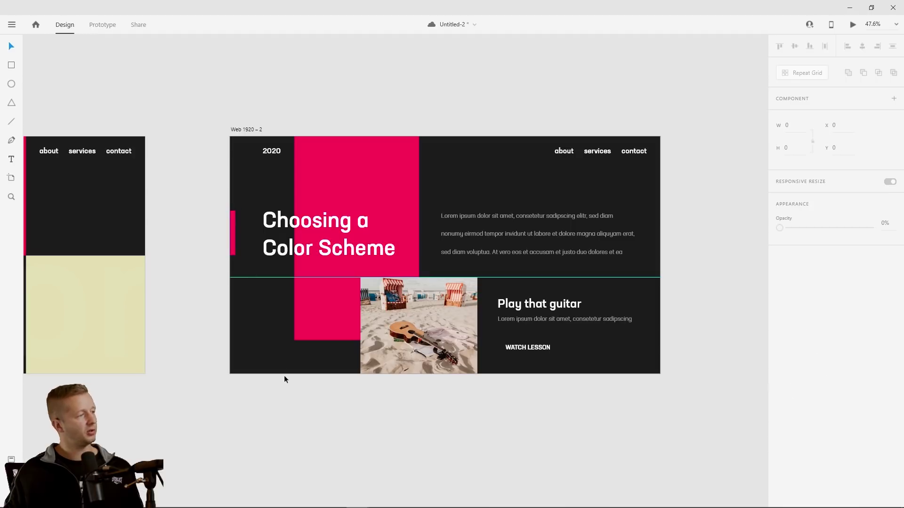
Change the fill of the thin bar on the artboard's left edge to grey #646464
left_click(232, 236)
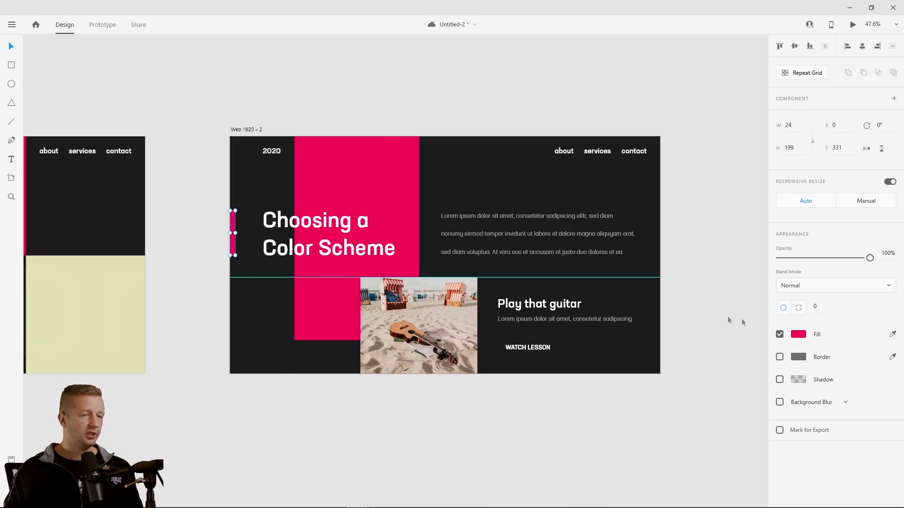
left_click(892, 335)
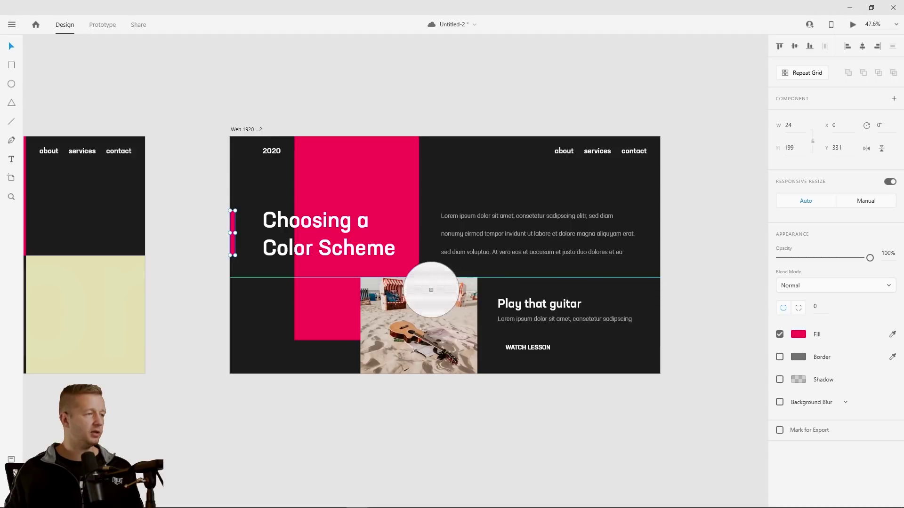
left_click(453, 178)
left_click(799, 336)
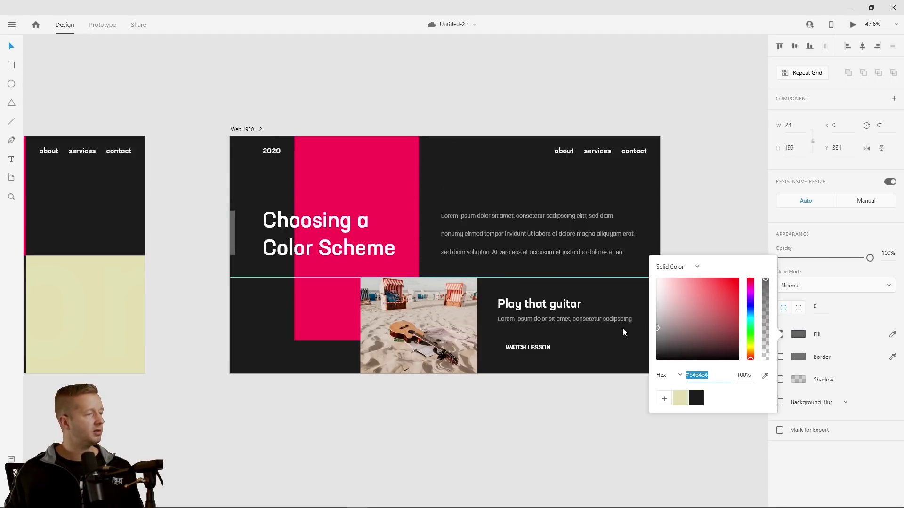
left_click(610, 419)
Move the grey bar to the left of "WATCH LESSON" at about X 1195, Y 906 and resize it to about 6 by 67
left_click(235, 240)
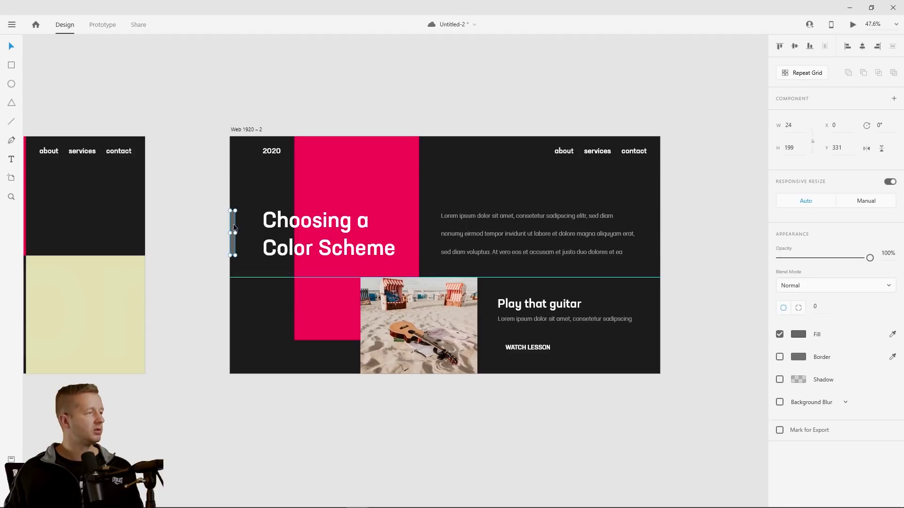
left_click_drag(233, 224, 501, 349)
scroll(499, 351, "up", 5)
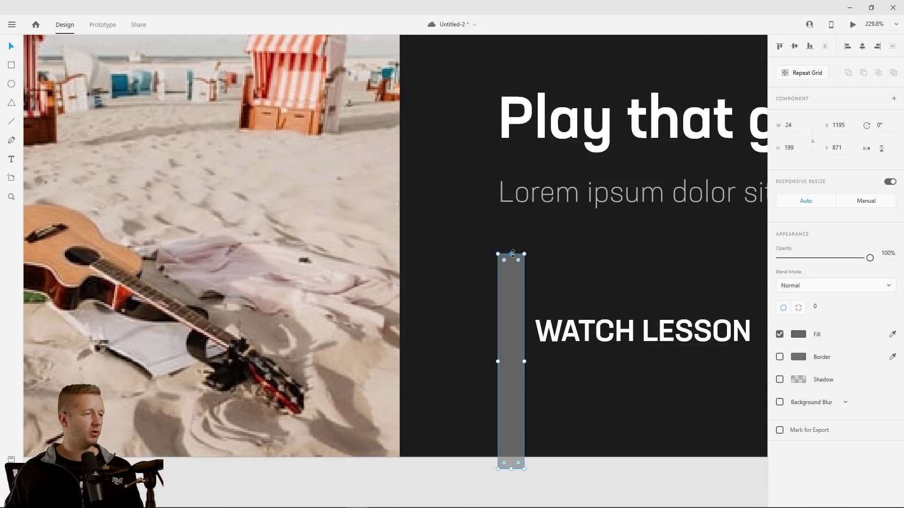
left_click_drag(512, 253, 512, 325)
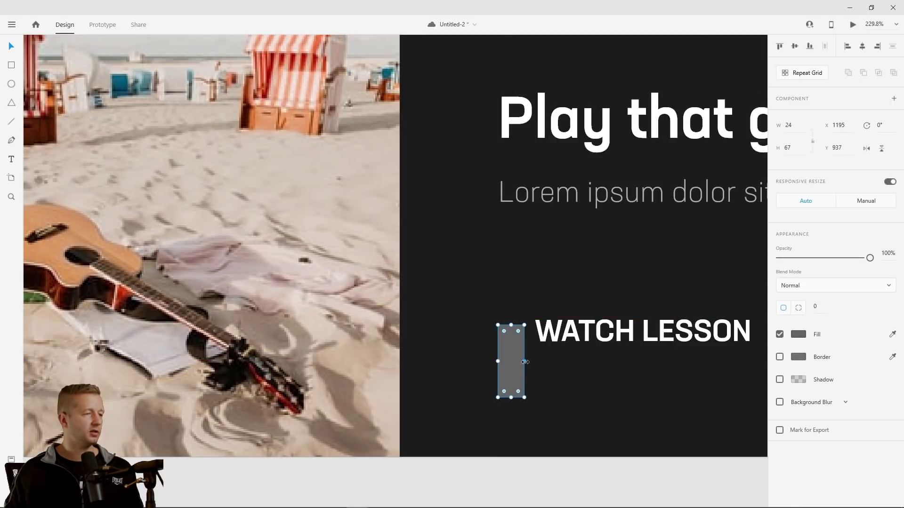
left_click_drag(525, 361, 504, 319)
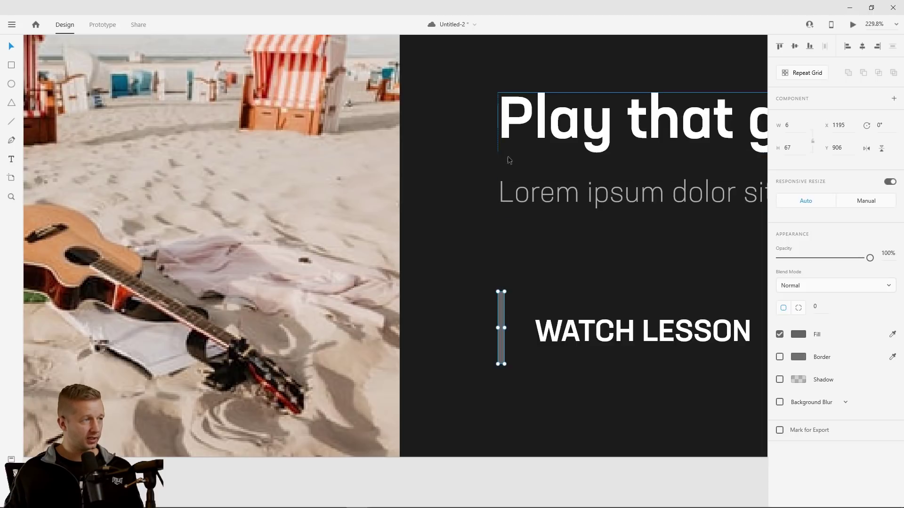
left_click(503, 107)
left_click(517, 201, "shift")
left_click(522, 230)
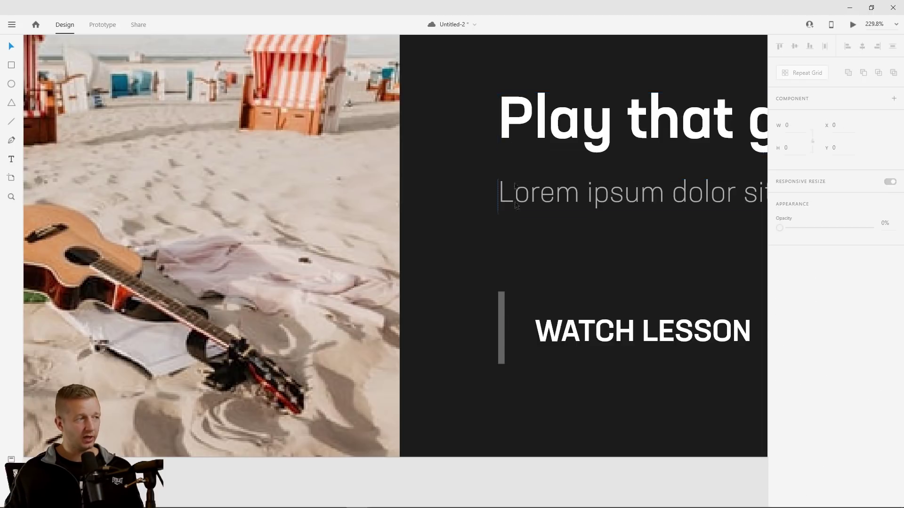
Fill the thin bar beside "WATCH LESSON" with the pink sampled from the large rectangle
left_click(505, 326)
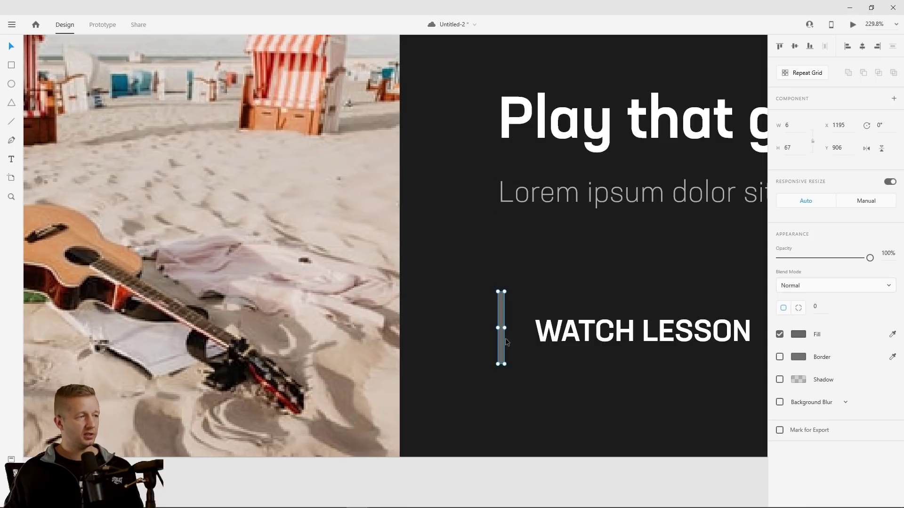
scroll(659, 290, "down", 7)
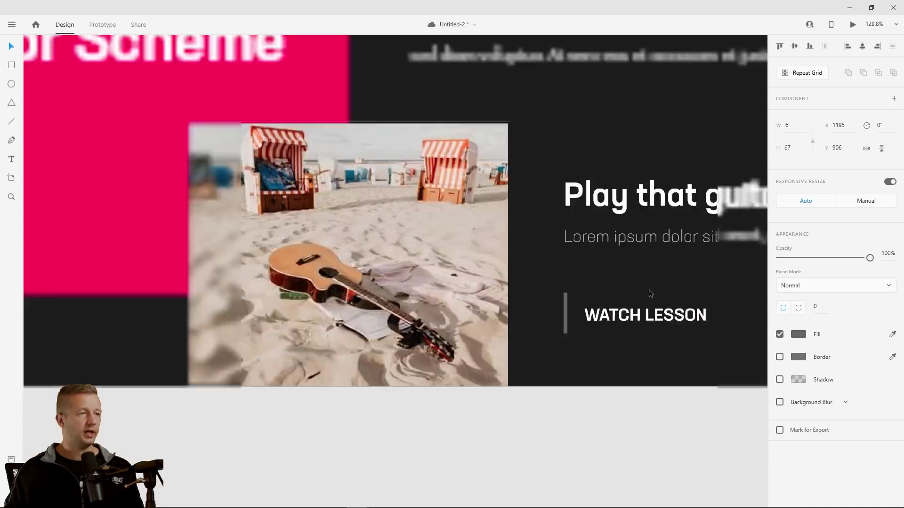
left_click_drag(669, 303, 588, 327)
left_click(891, 335)
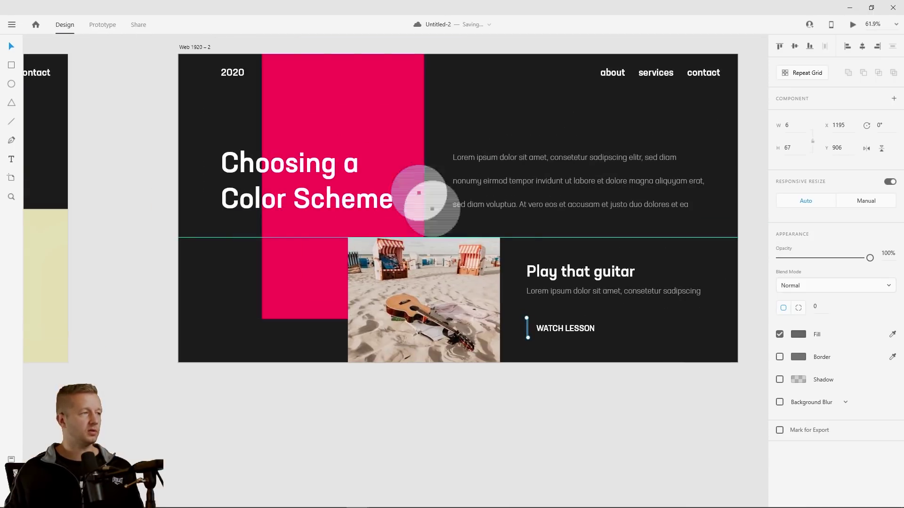
left_click(413, 133)
left_click(672, 369)
scroll(661, 333, "down", 2)
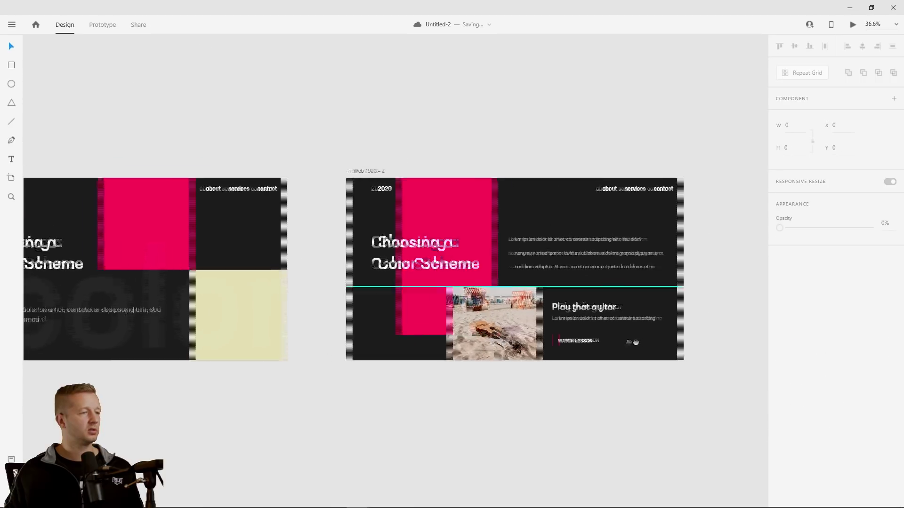
Copy the thin pink bar beside "WATCH LESSON" to the second artboard's left edge at X 0, Y 342
left_click_drag(639, 289, 587, 95)
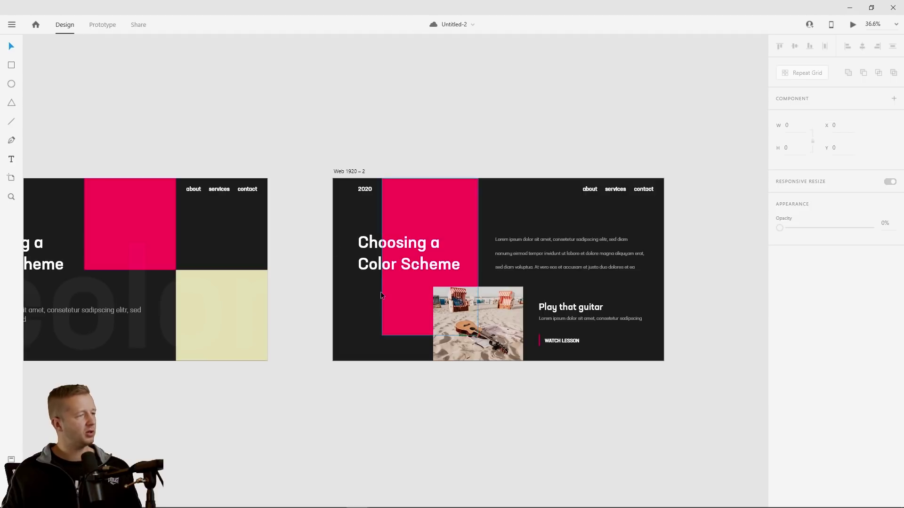
scroll(424, 278, "up", 5)
left_click(612, 389)
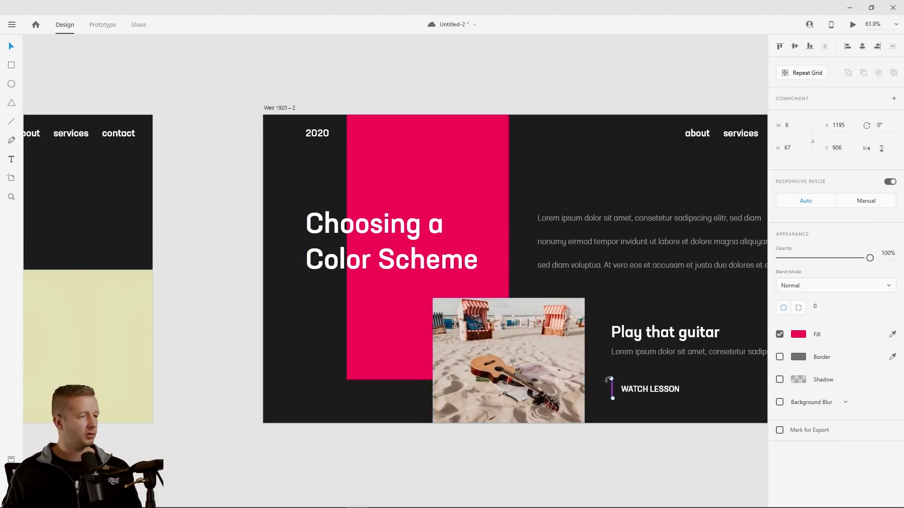
left_click_drag(611, 386, 269, 230)
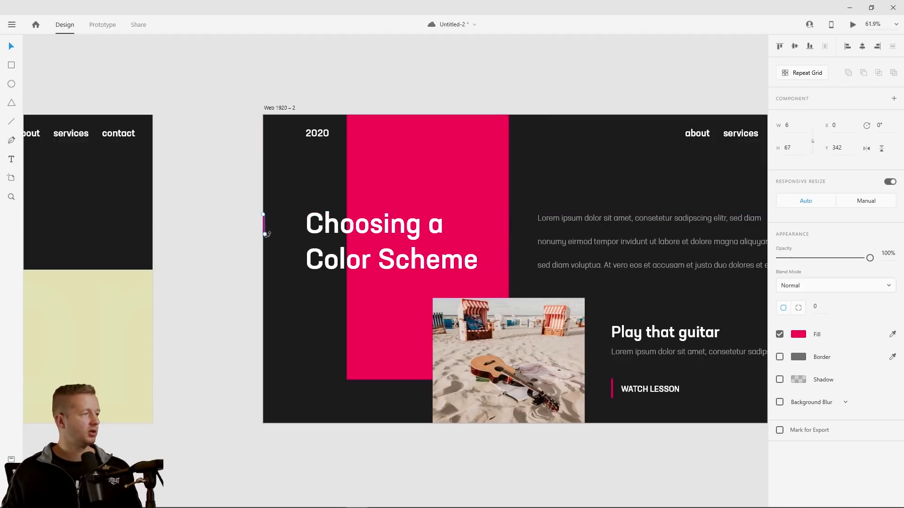
Resize the copied pink bar at the artboard's left edge to about 17 wide and 188 high
scroll(268, 236, "up", 5)
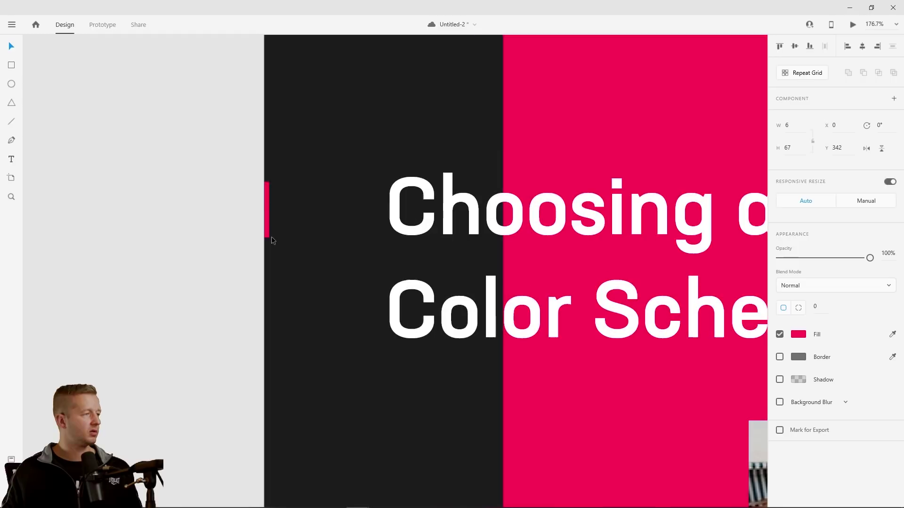
left_click_drag(268, 237, 279, 338)
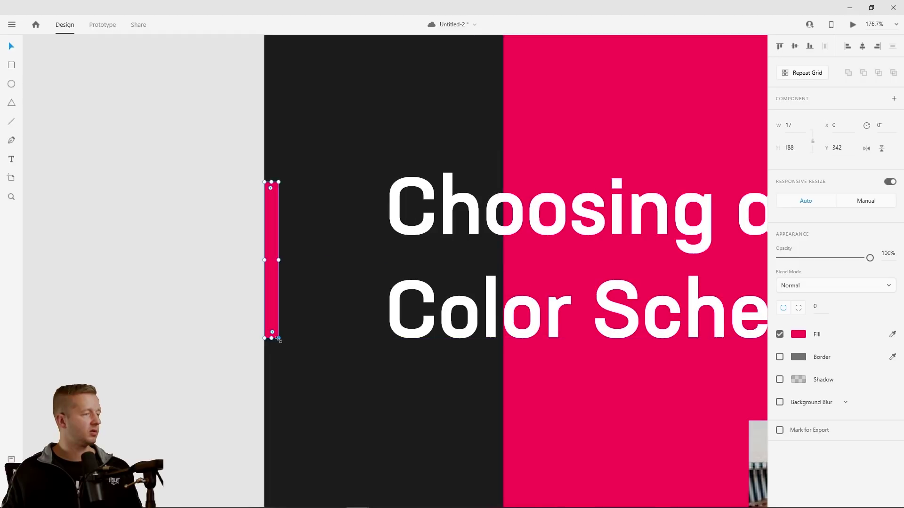
left_click(360, 269)
Move the main heading, its pink edge bar and the paragraph up together by about 60, and enlarge the guitar photo slightly
scroll(359, 268, "down", 6)
left_click_drag(347, 321, 238, 315)
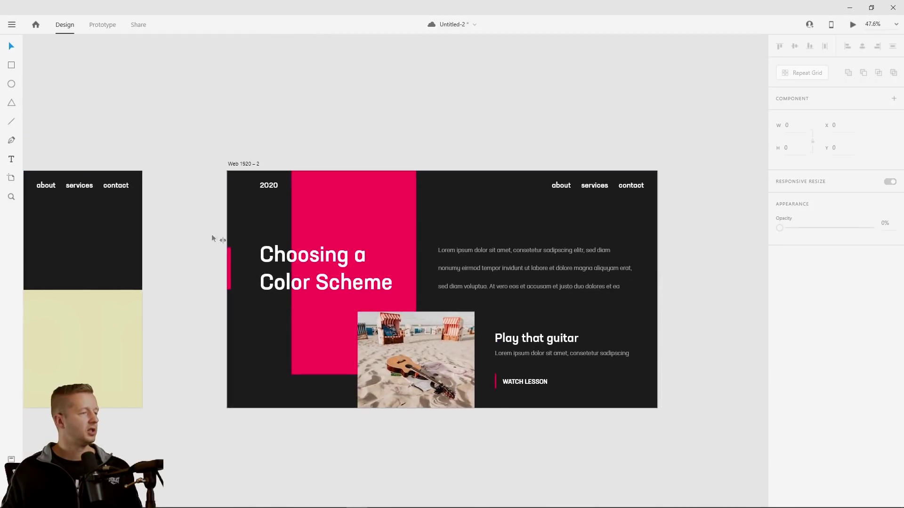
left_click_drag(203, 228, 634, 301)
left_click(388, 221, "shift")
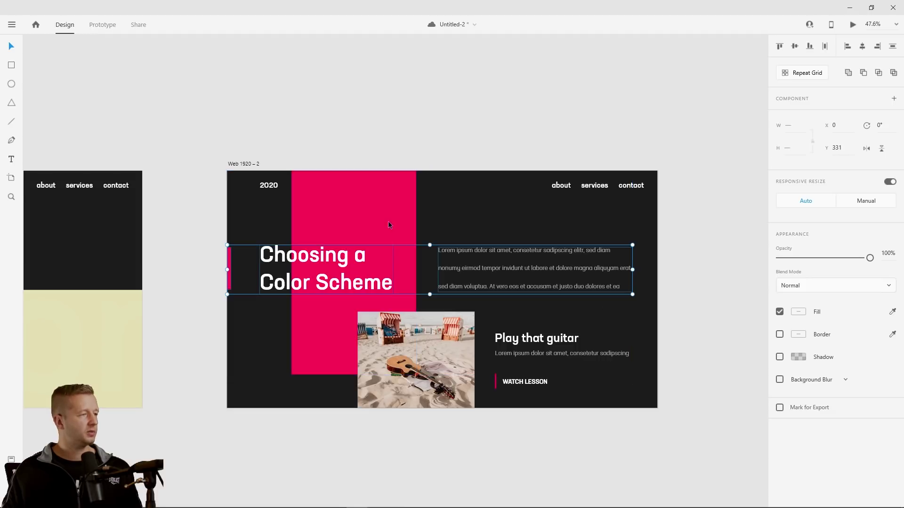
left_click_drag(494, 272, 494, 254)
left_click_drag(419, 336, 389, 337)
Move the "Play that guitar" heading, its text, "WATCH LESSON" and its bar up together to about Y 678, and save the document
left_click_drag(455, 312, 606, 392)
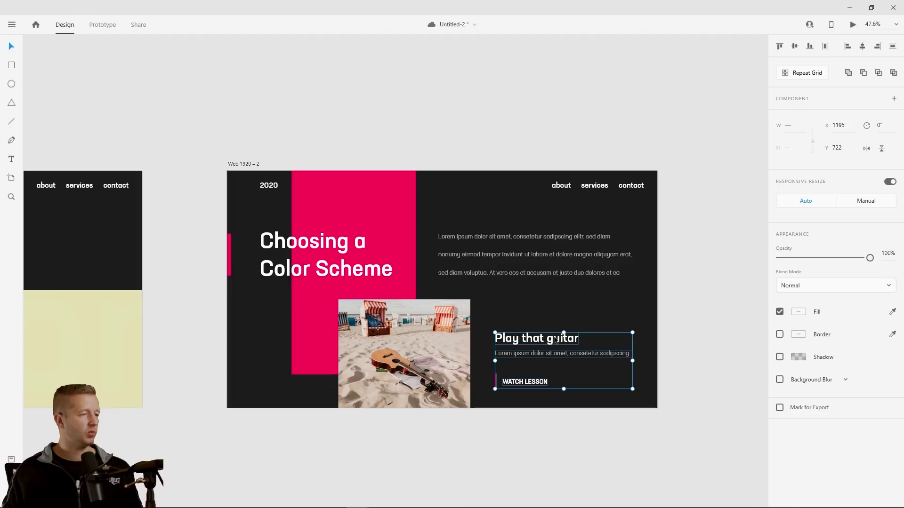
left_click_drag(555, 340, 555, 330)
left_click(619, 404)
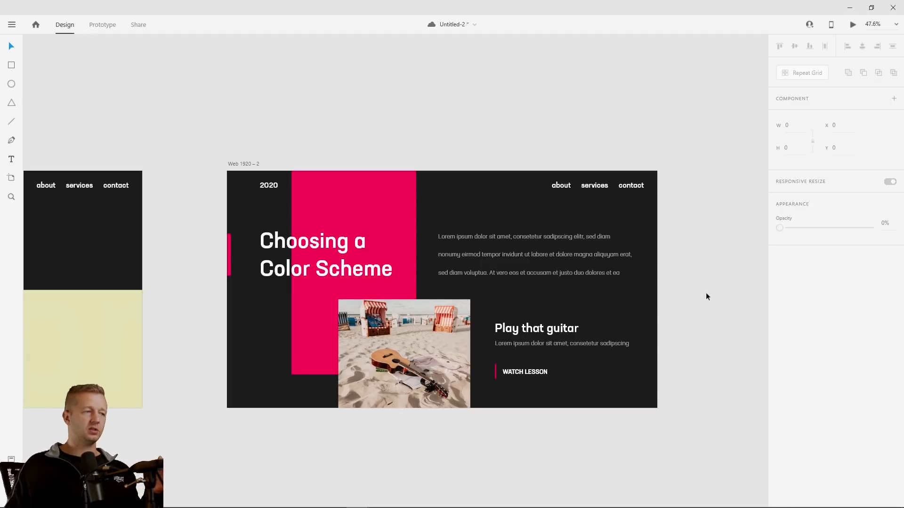
key("ctrl+s")
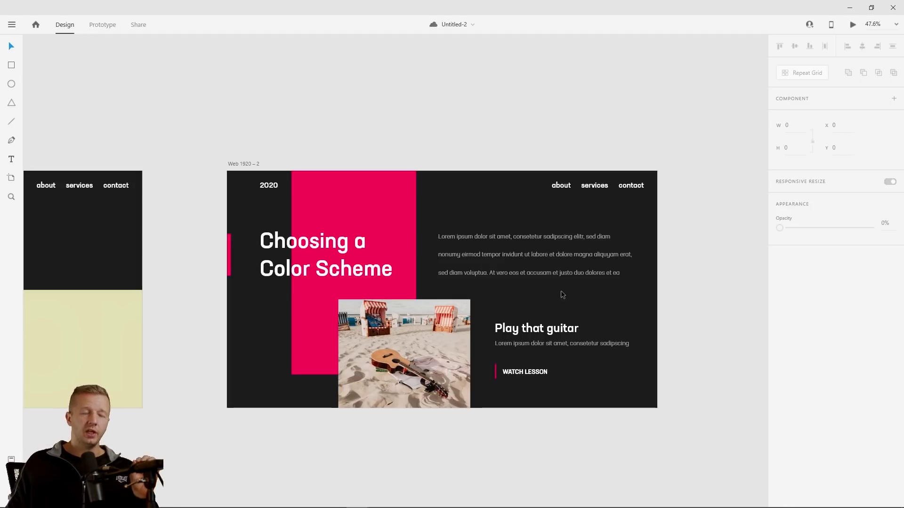
left_click(475, 281)
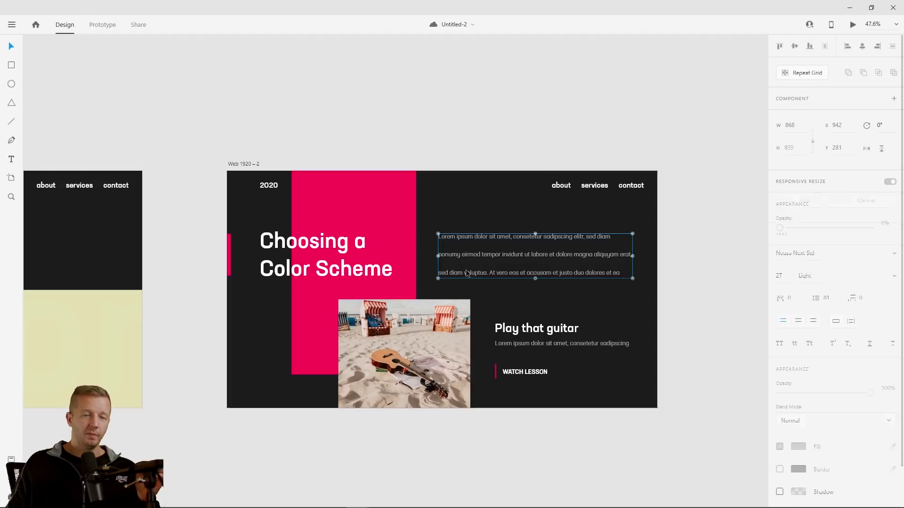
left_click(433, 289)
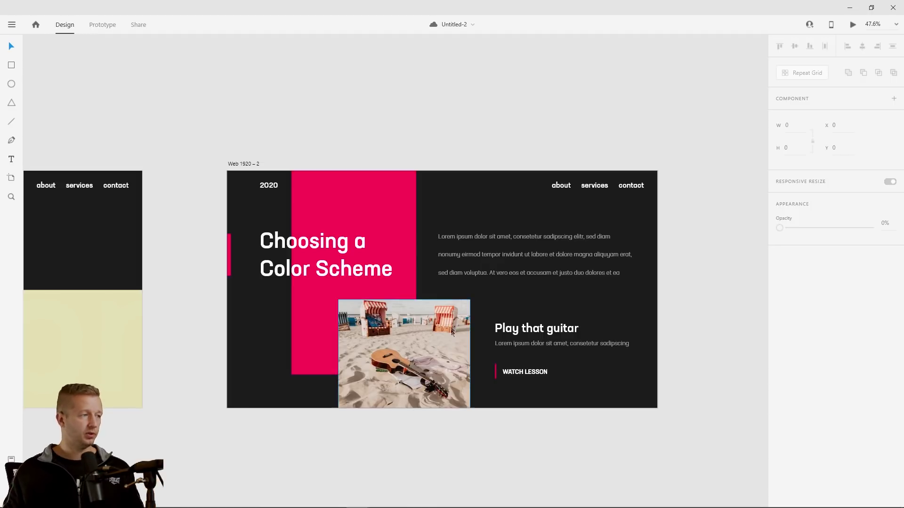
left_click(522, 331)
left_click(529, 320)
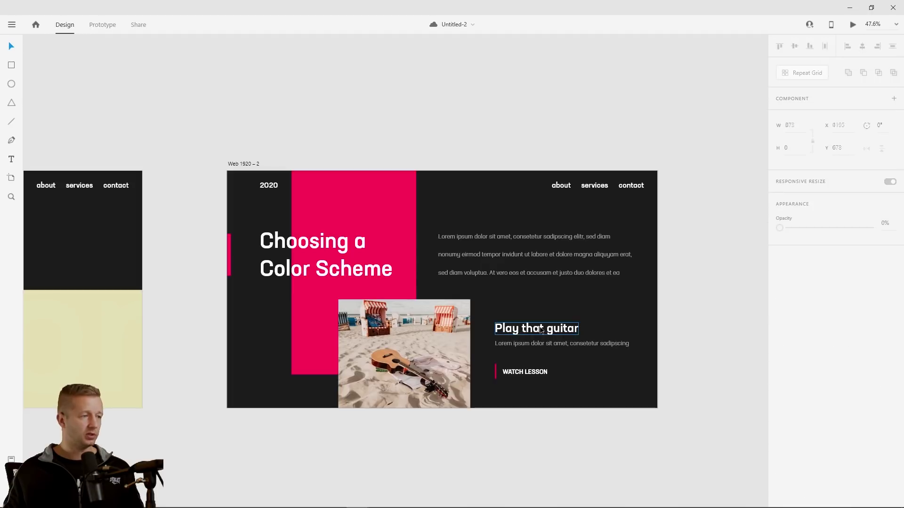
left_click(538, 328)
left_click(563, 343, "shift")
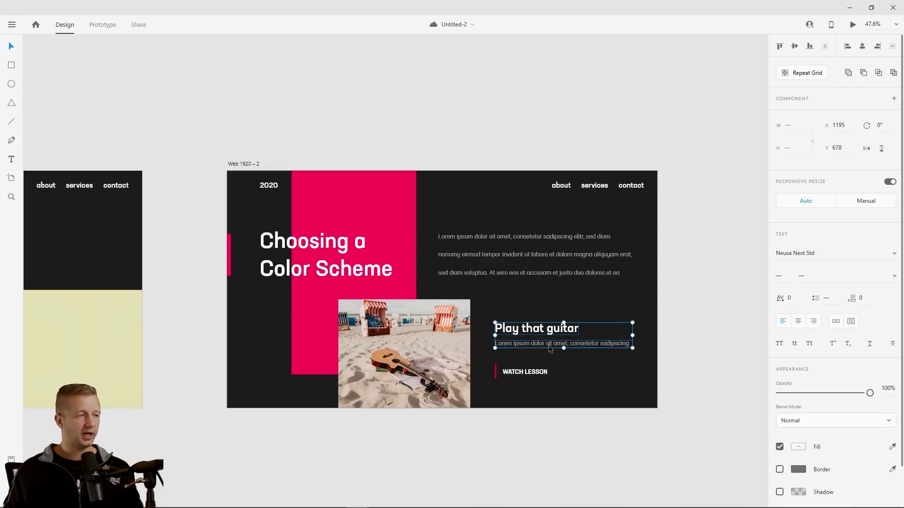
left_click(526, 307)
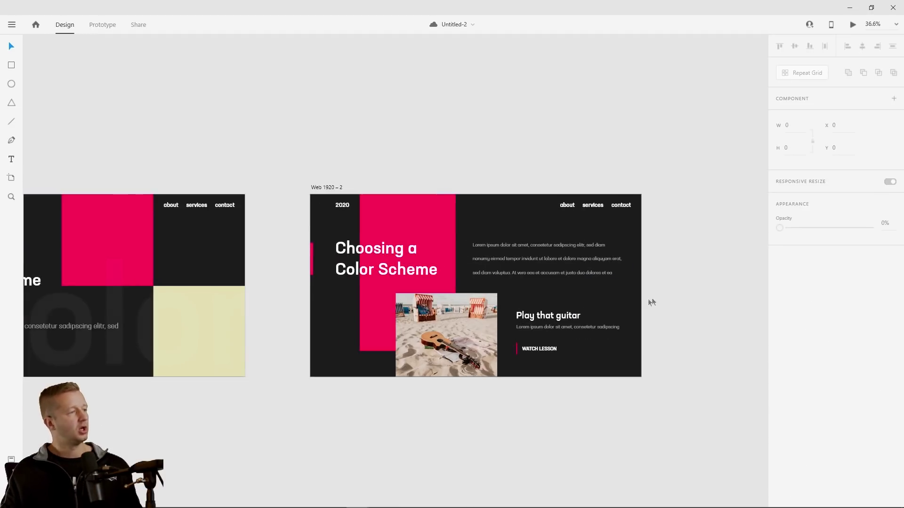
scroll(536, 296, "down", 3)
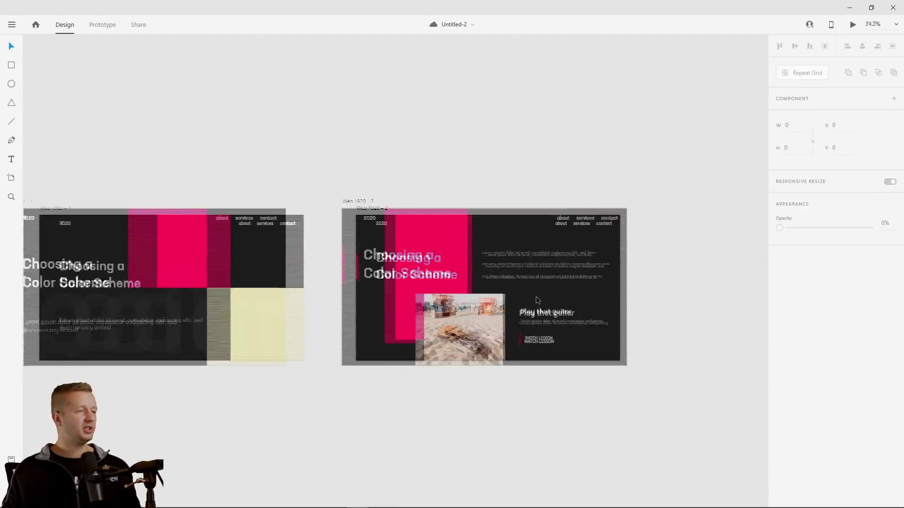
left_click_drag(581, 293, 537, 296)
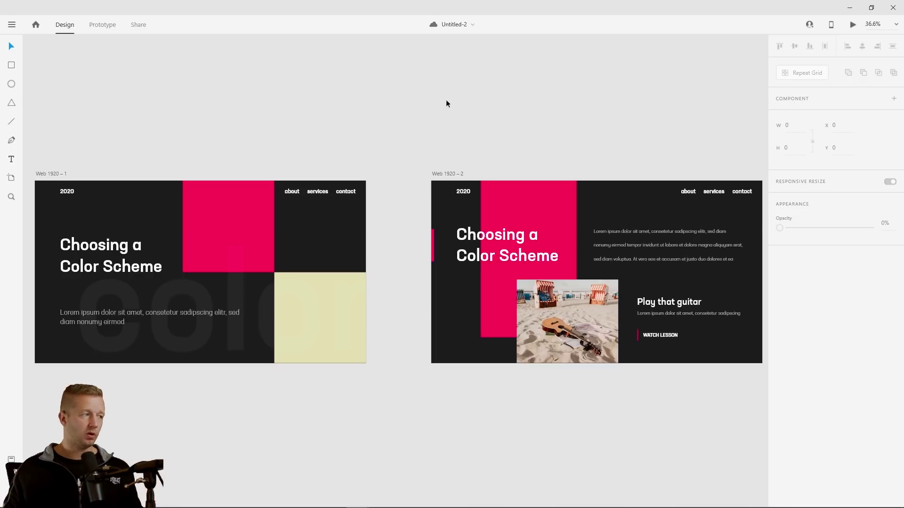
left_click(659, 335)
left_click(650, 351)
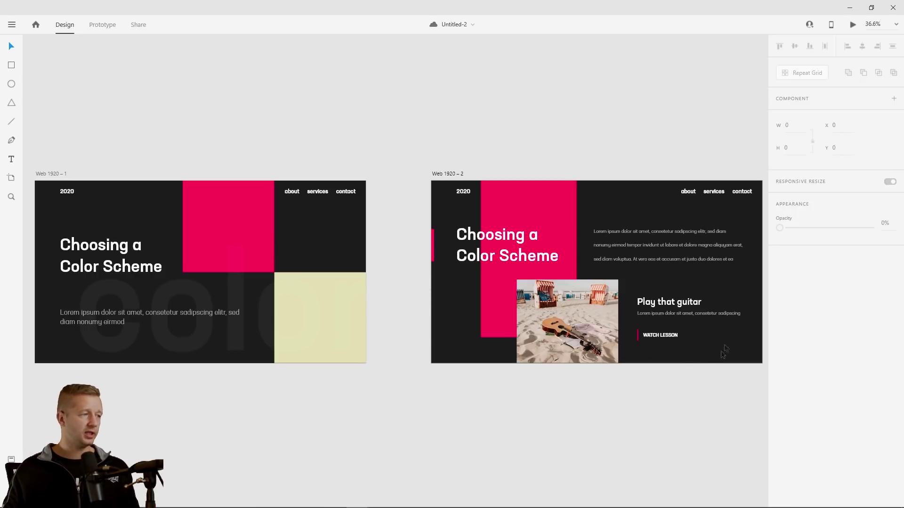
left_click(663, 336)
key("Escape")
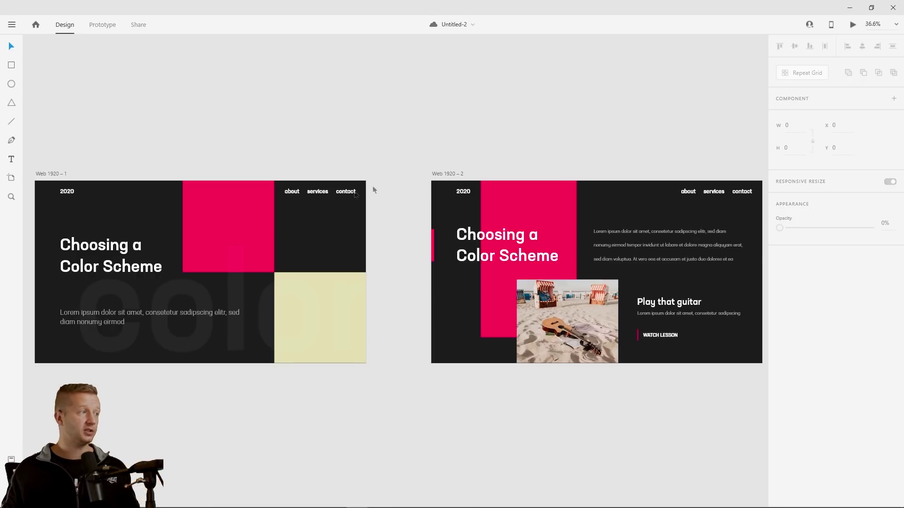
Duplicate the Web 1920 – 2 artboard and clear all the contents from the copy
left_click_drag(404, 141, 216, 141)
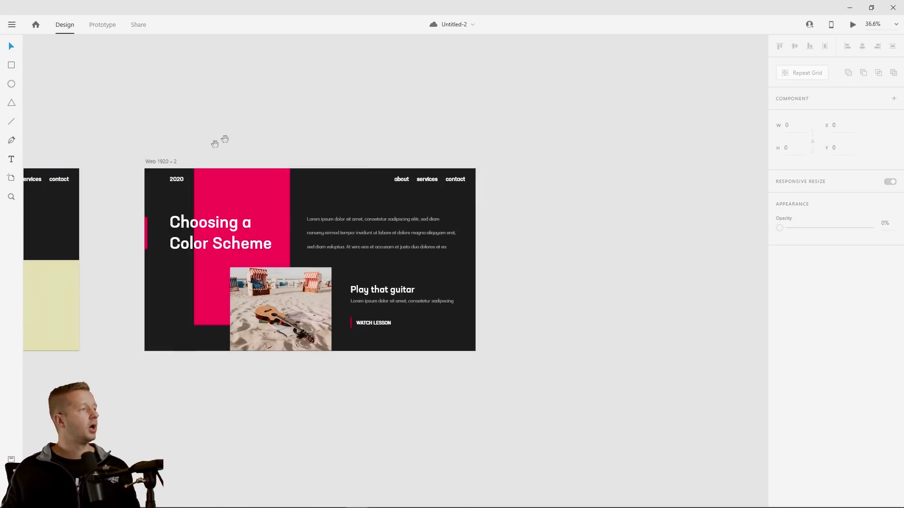
left_click(171, 161)
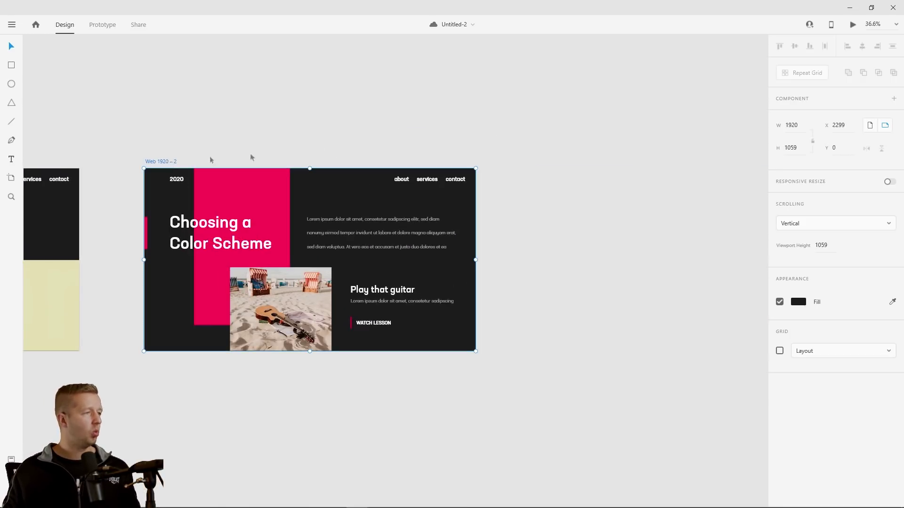
key("ctrl+d")
left_click_drag(286, 175, 634, 411)
key("0")
key("0")
Change the fill of the empty Web 1920 – 3 artboard to pale blue-grey #EEF2F3
left_click(325, 174)
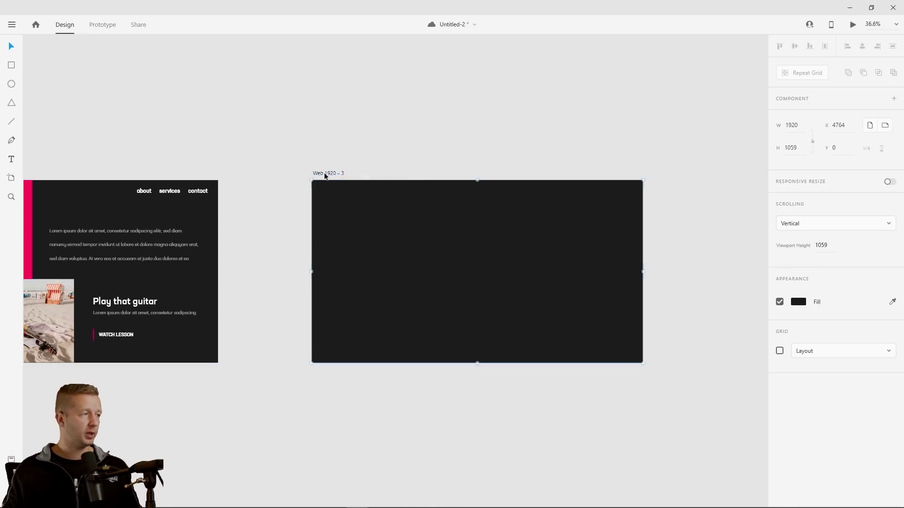
left_click(800, 303)
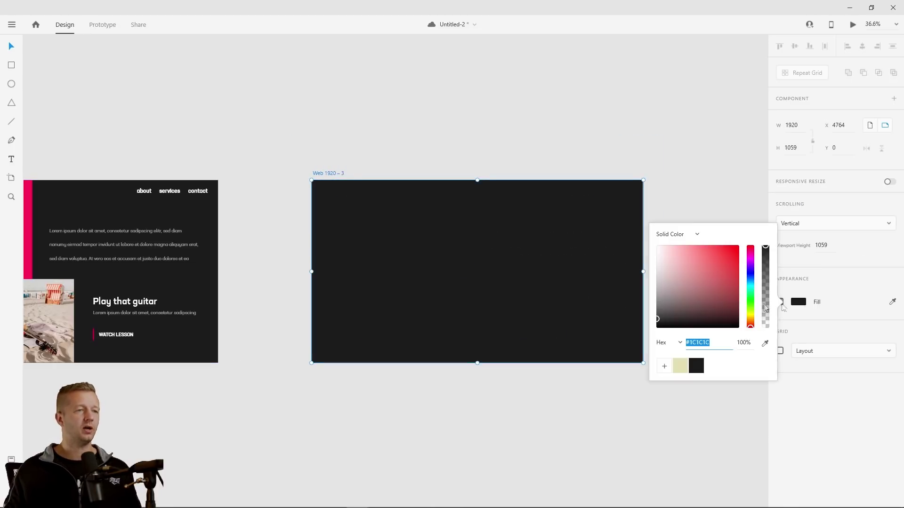
left_click(659, 249)
left_click_drag(751, 266, 751, 283)
left_click_drag(658, 261, 660, 254)
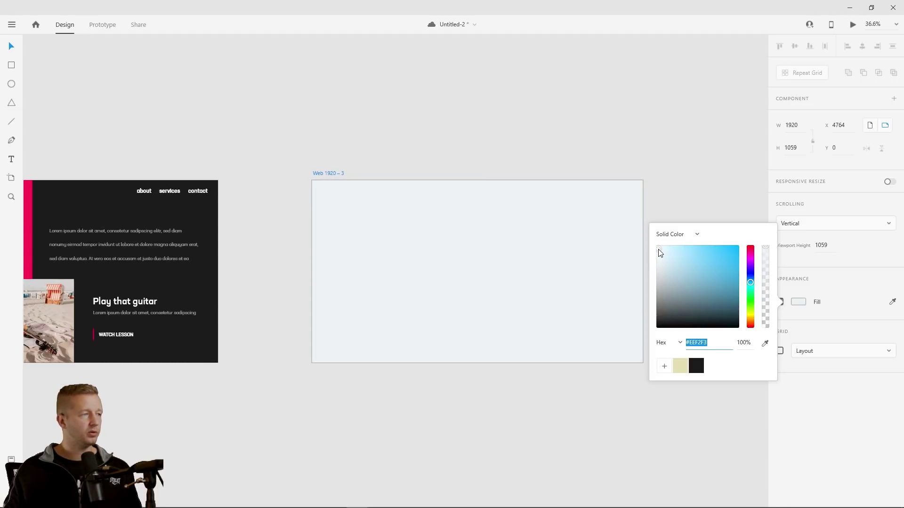
left_click(512, 169)
left_click(327, 174)
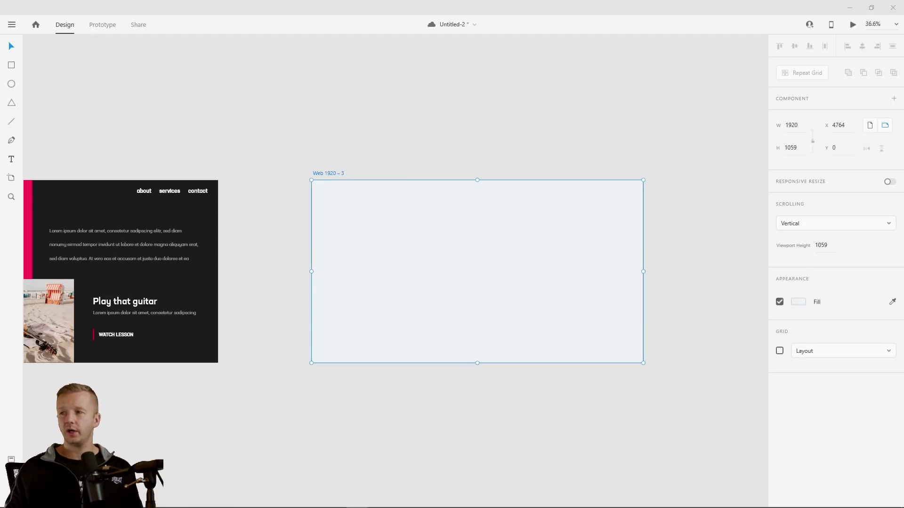
left_click(349, 137)
Copy the "Choosing a Color Scheme" heading from the second artboard onto the third at about X 672, Y 196
scroll(284, 150, "down", 4)
scroll(347, 162, "left", 3)
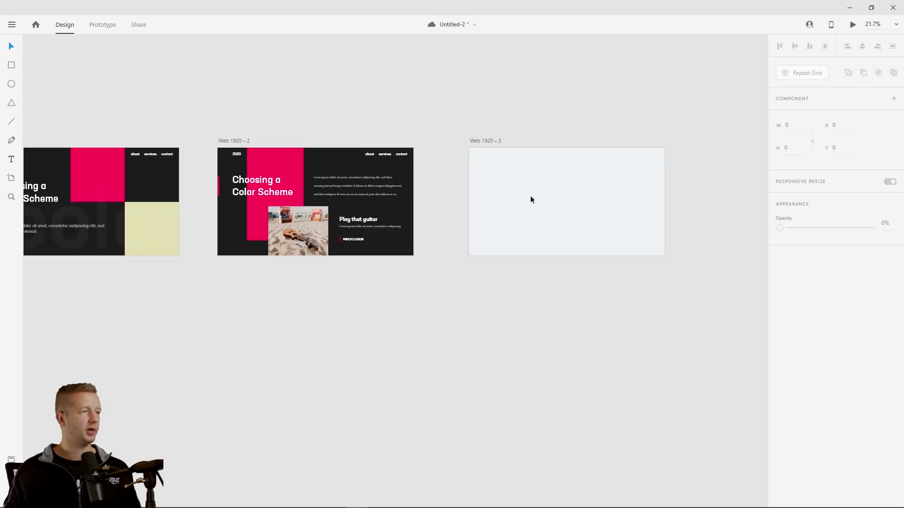
left_click_drag(294, 183, 599, 175)
Fill the copied heading with near-black #111213 and save that color as a swatch
left_click(798, 446)
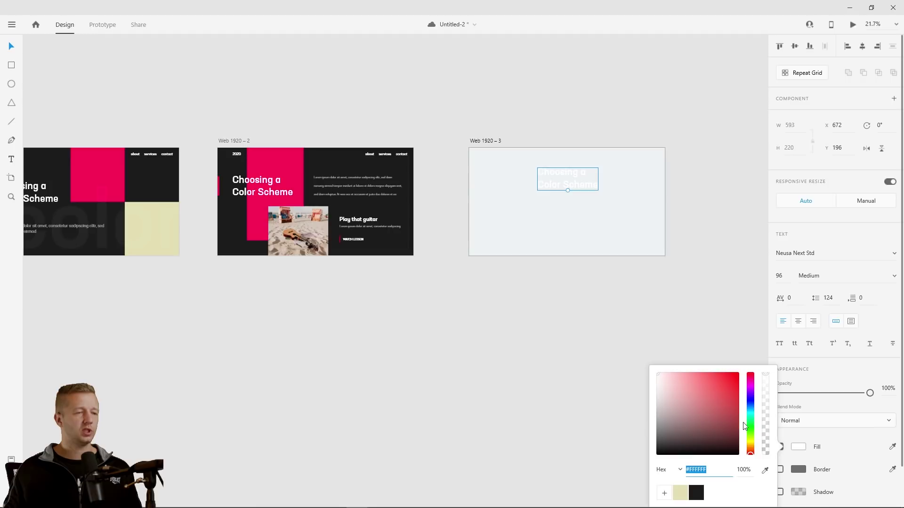
left_click(751, 411)
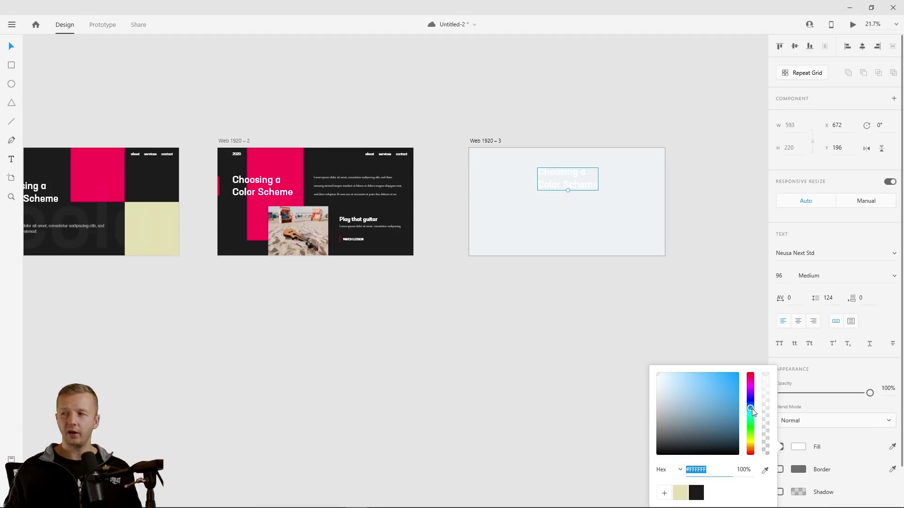
left_click_drag(675, 446, 664, 450)
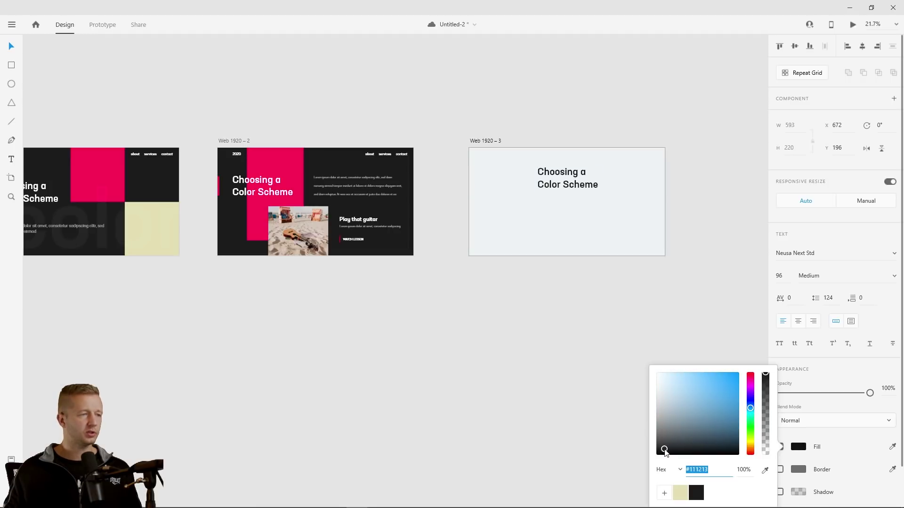
left_click(666, 493)
left_click(579, 271)
Replace the heading text on the third artboard with lowercase "choosing"
scroll(522, 191, "up", 4)
left_click_drag(571, 166, 445, 229)
left_click(468, 241)
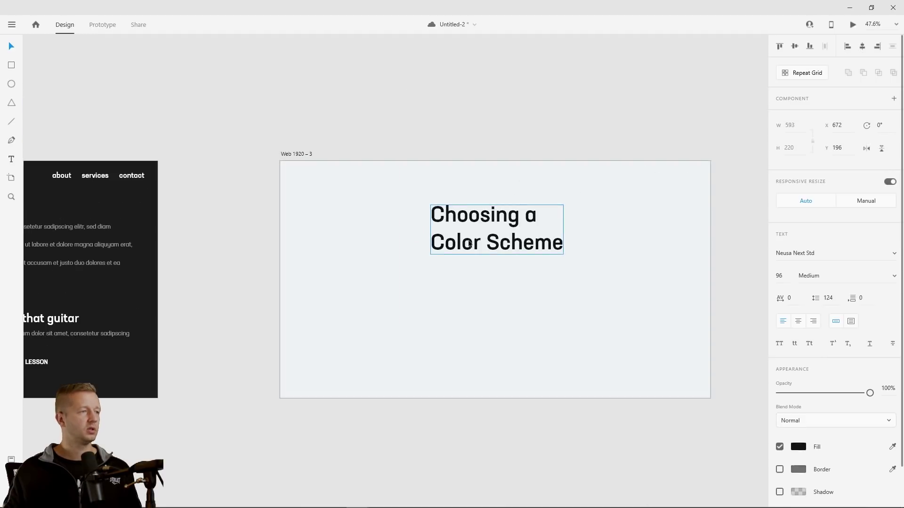
double_click(469, 243)
triple_click(469, 242)
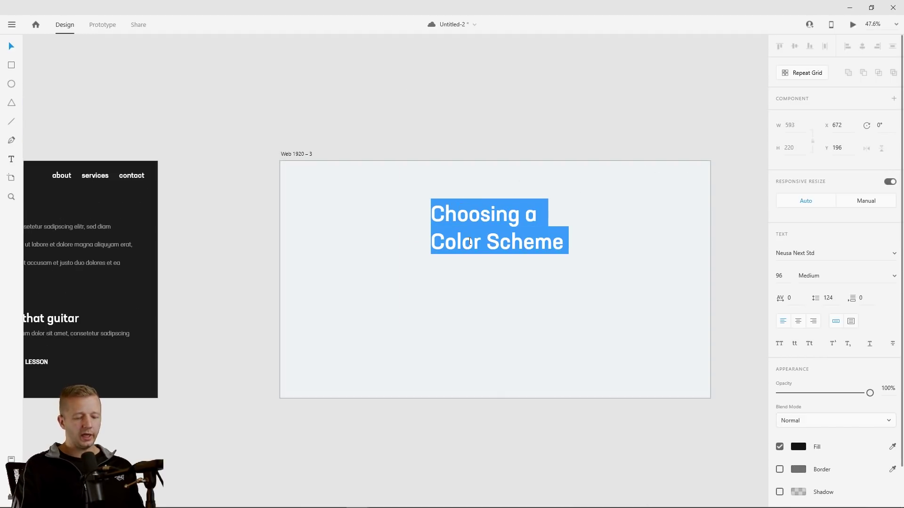
type("cHO")
key("BackSpace")
key("BackSpace")
key("BackSpace")
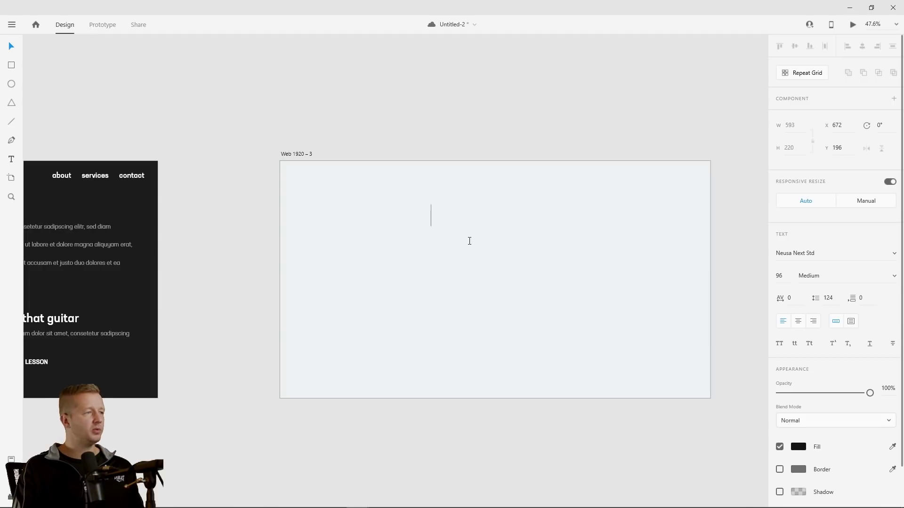
type("choosing")
key("Escape")
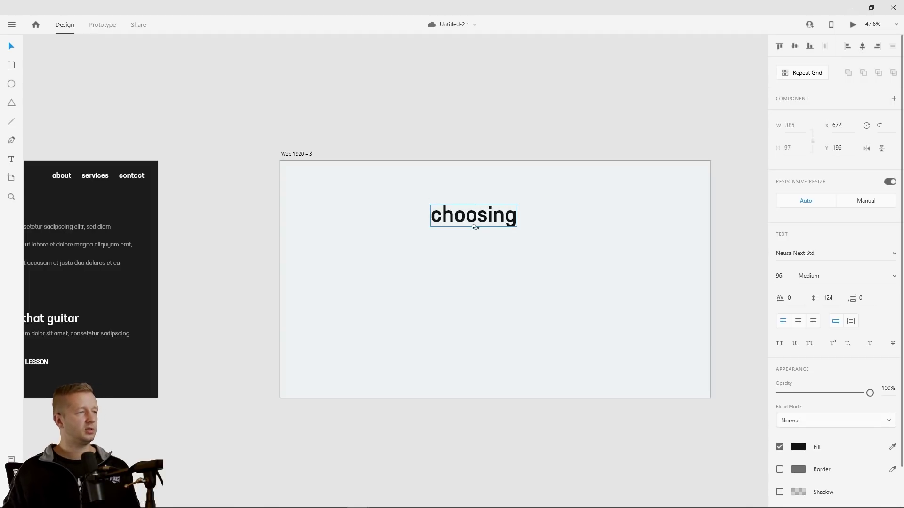
Move the "choosing" text to the artboard's upper right at about X 1348, Y 146, and set its font size to 75
left_click_drag(468, 221, 637, 211)
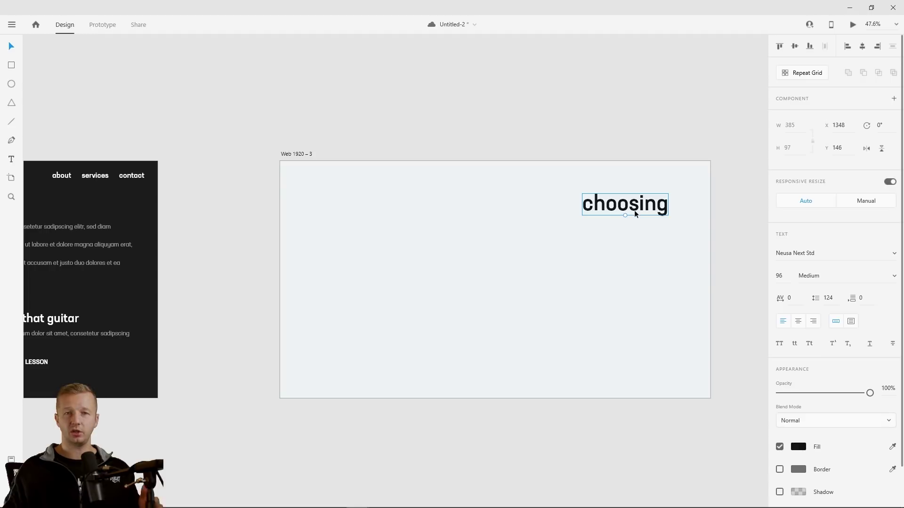
left_click_drag(787, 276, 777, 275)
Duplicate the "choosing" text below it, change the copy to "a color scheme" and set its font size to 146
left_click_drag(616, 205, 461, 237)
double_click(460, 236)
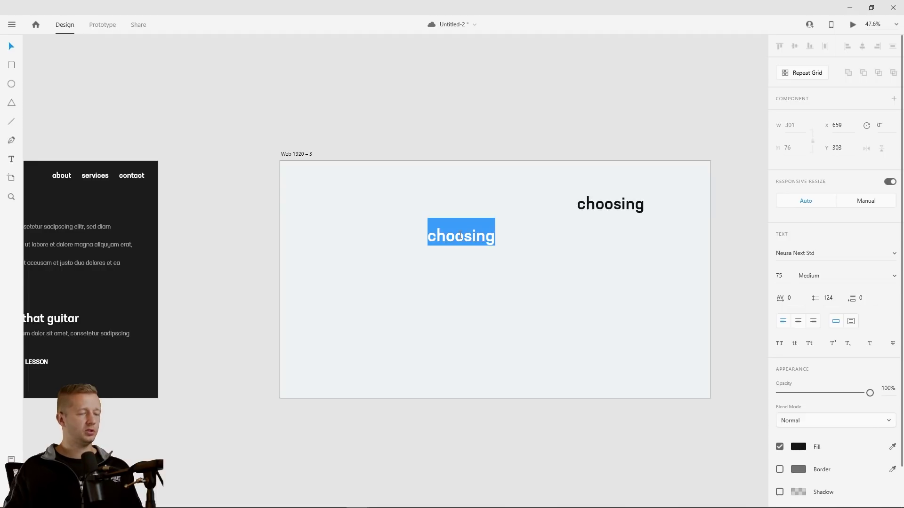
type("a color scheme")
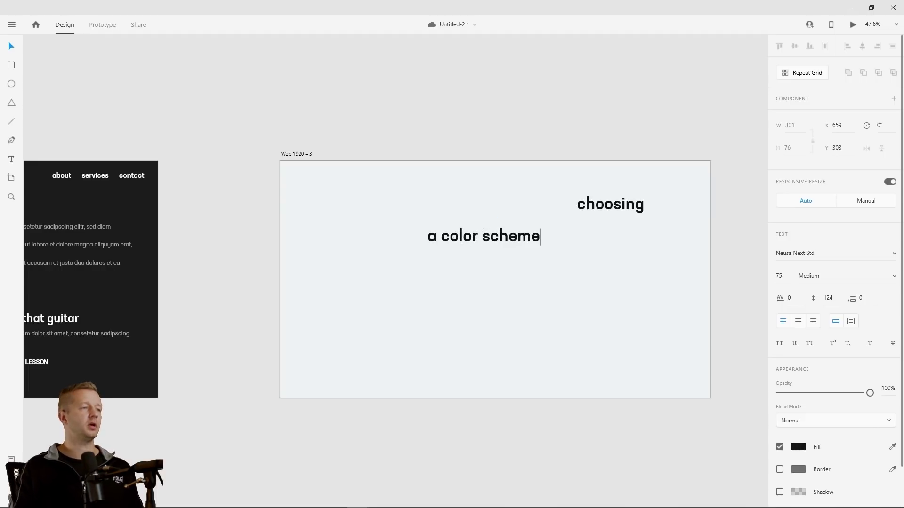
key("Escape")
left_click_drag(789, 269, 784, 125)
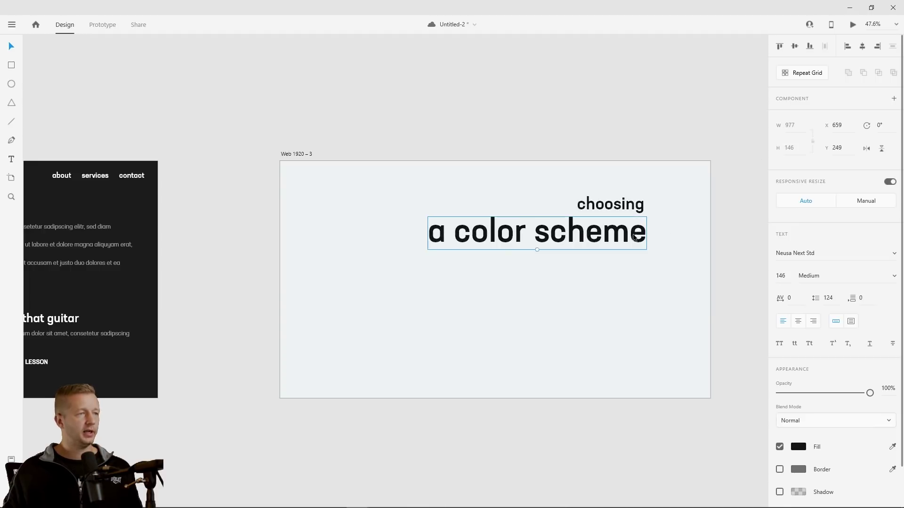
Position "a color scheme" directly beneath "choosing" with their right edges aligned, at about X 649, Y 218
left_click_drag(539, 238, 537, 234)
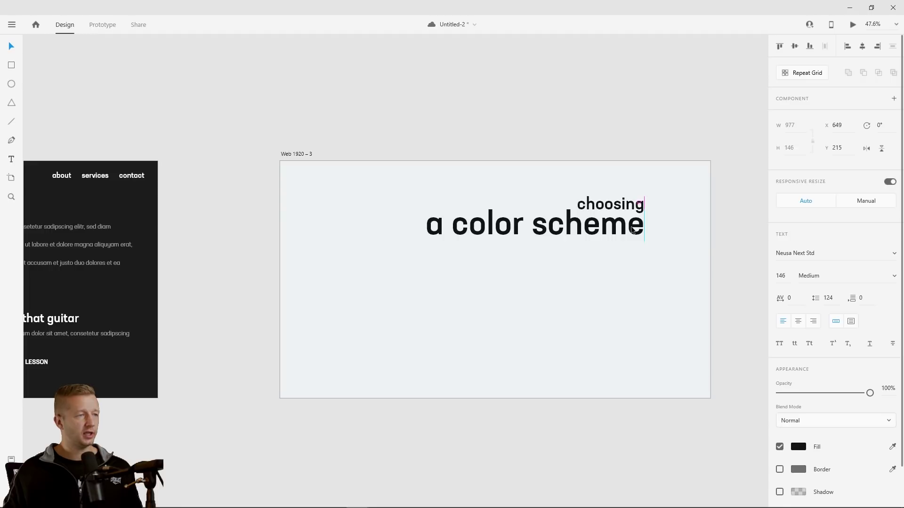
left_click(609, 295)
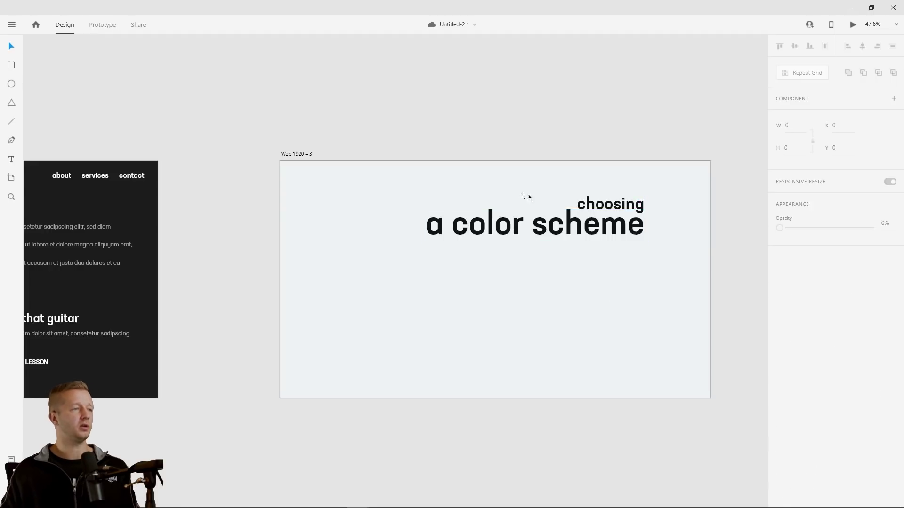
left_click_drag(527, 213, 526, 206)
key("Escape")
left_click(521, 230)
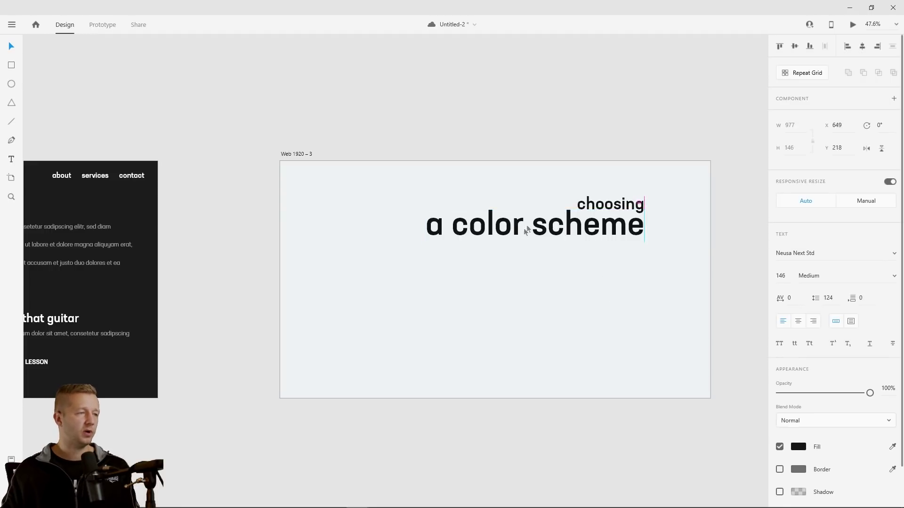
left_click(510, 192)
Shift both heading lines together toward the artboard's right edge, putting "choosing" at about X 1441, Y 164, and save the document
left_click_drag(371, 171, 683, 283)
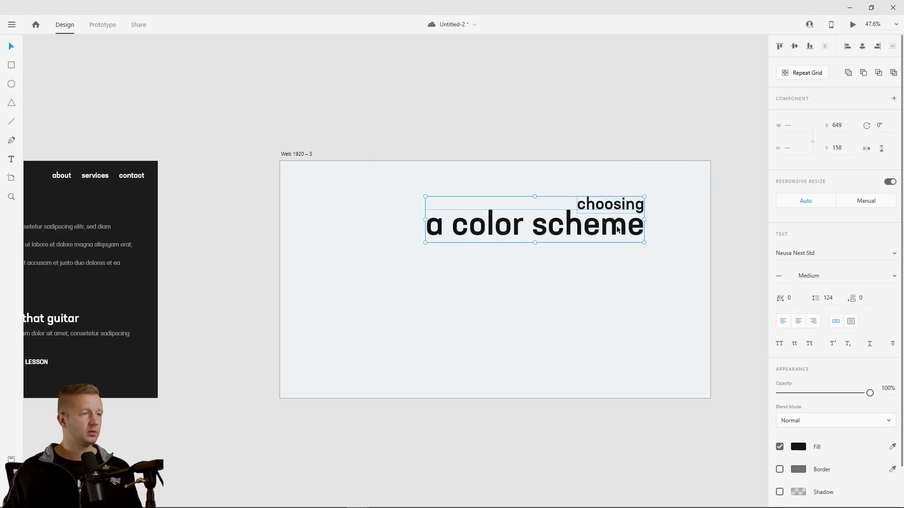
left_click_drag(613, 229, 639, 230)
left_click(646, 288)
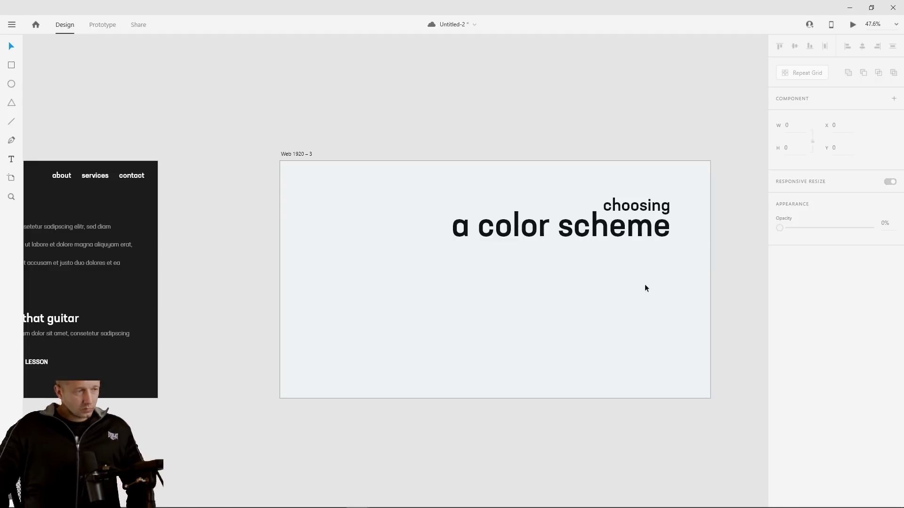
key("ctrl+s")
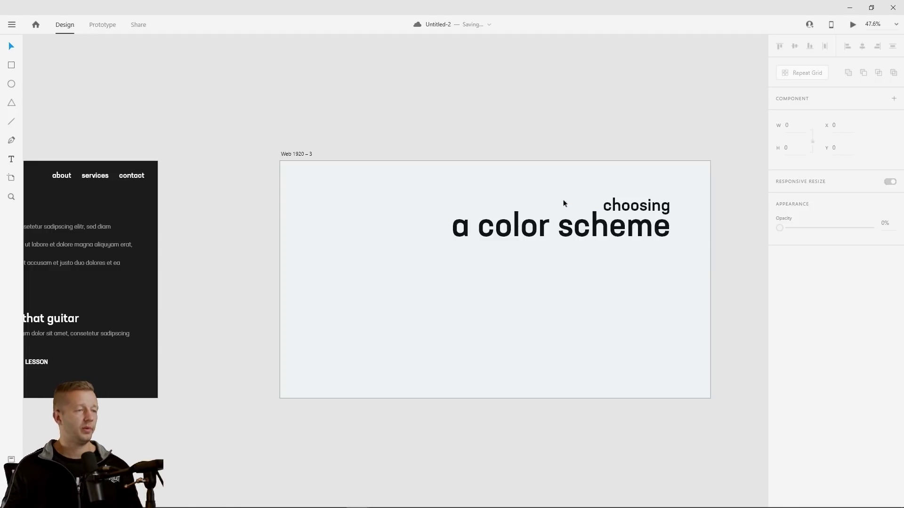
Add guides on the third artboard along the left, right, top and bottom edges of the two-line heading
left_click_drag(504, 161, 510, 236)
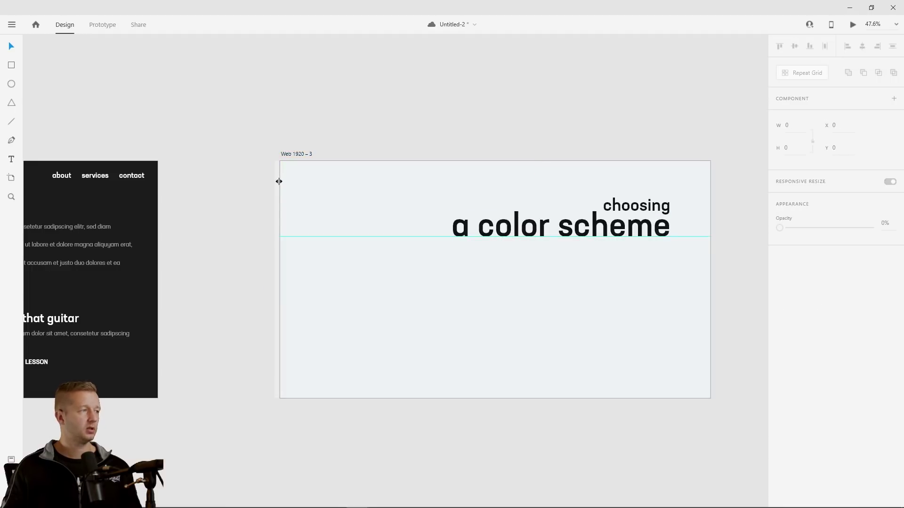
left_click_drag(279, 181, 452, 188)
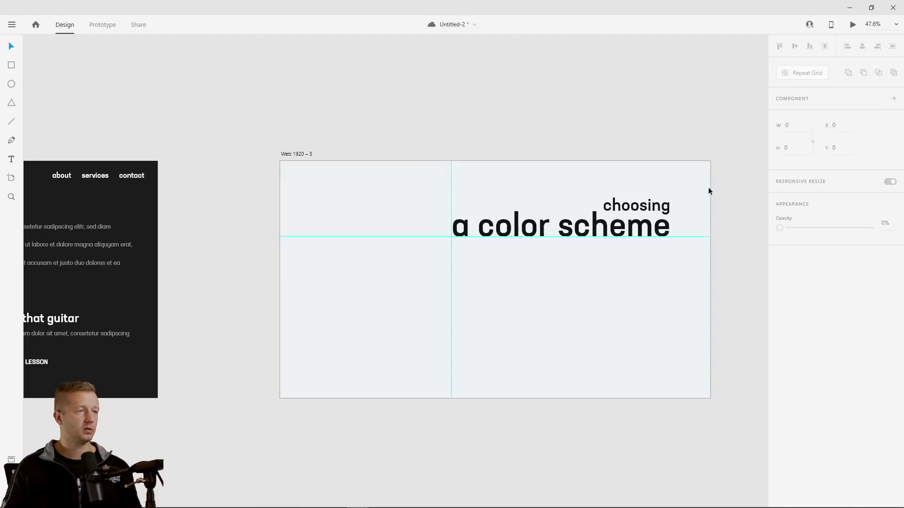
left_click_drag(278, 181, 671, 197)
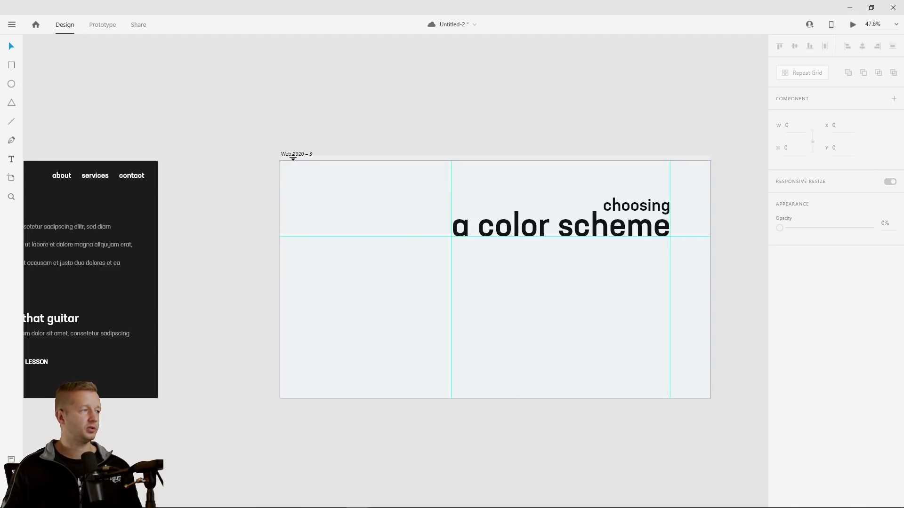
left_click_drag(293, 158, 299, 198)
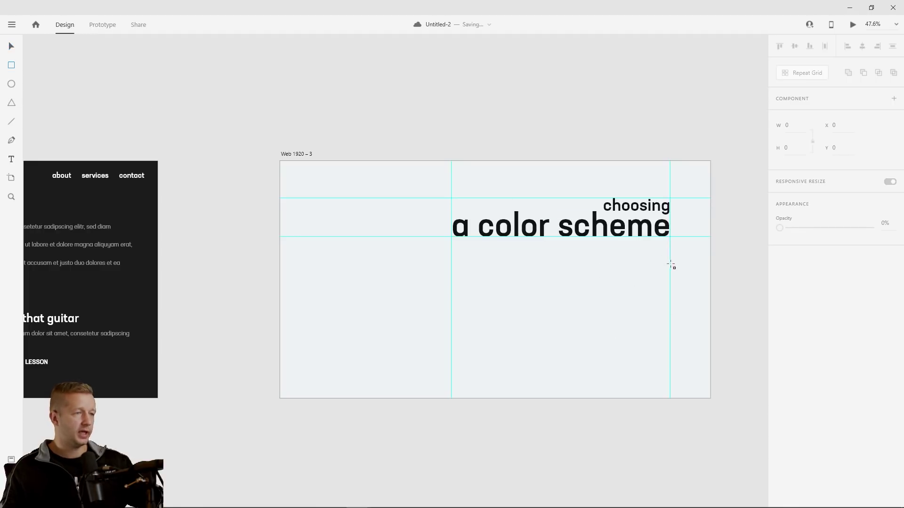
Draw a rectangle about 498 × 342 below the heading, flush with the right guide, and fill it with an Unsplash photo of turquoise water
mouse_move(670, 265)
left_mouse_down()
mouse_move(629, 316)
mouse_move(565, 329)
mouse_move(558, 339)
left_mouse_up()
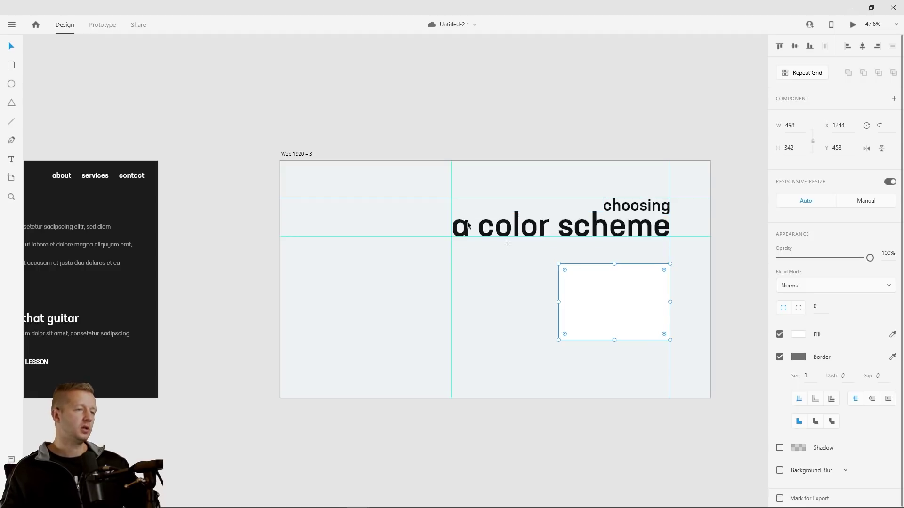
left_click(12, 24)
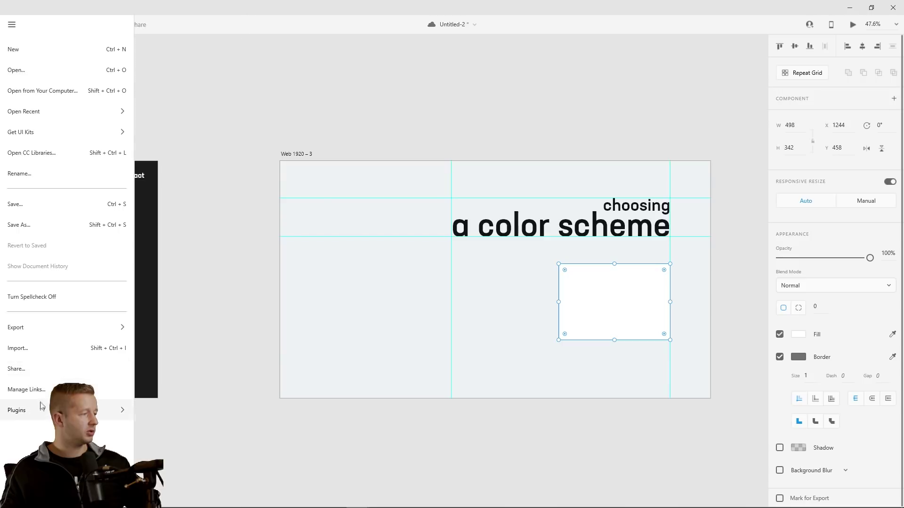
mouse_move(40, 410)
left_click(189, 162)
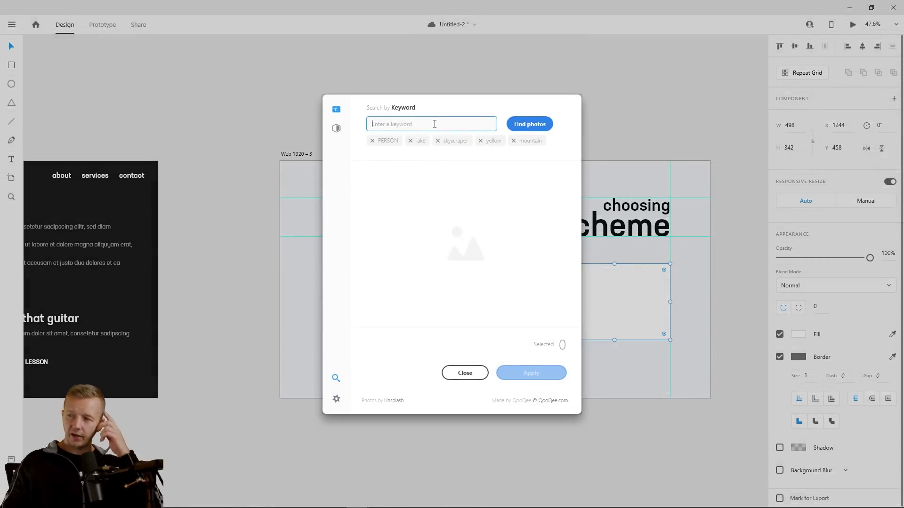
type("turquoise")
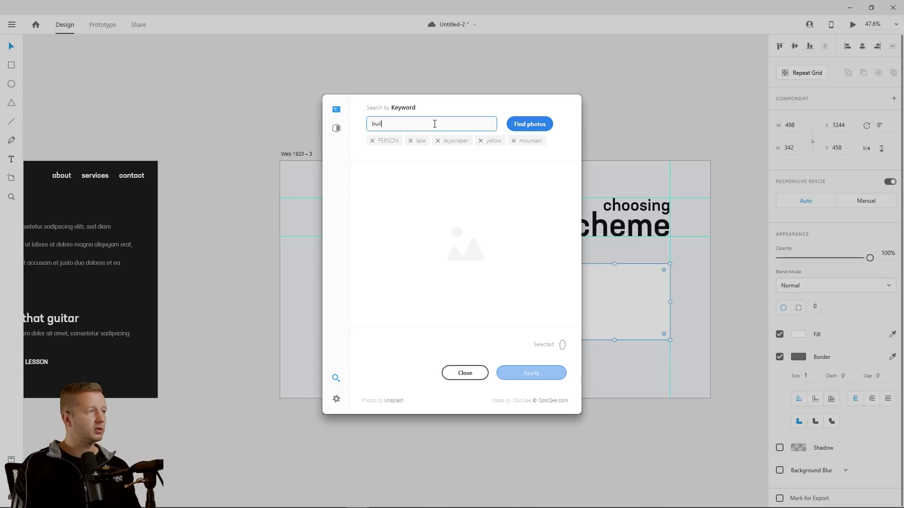
key("Return")
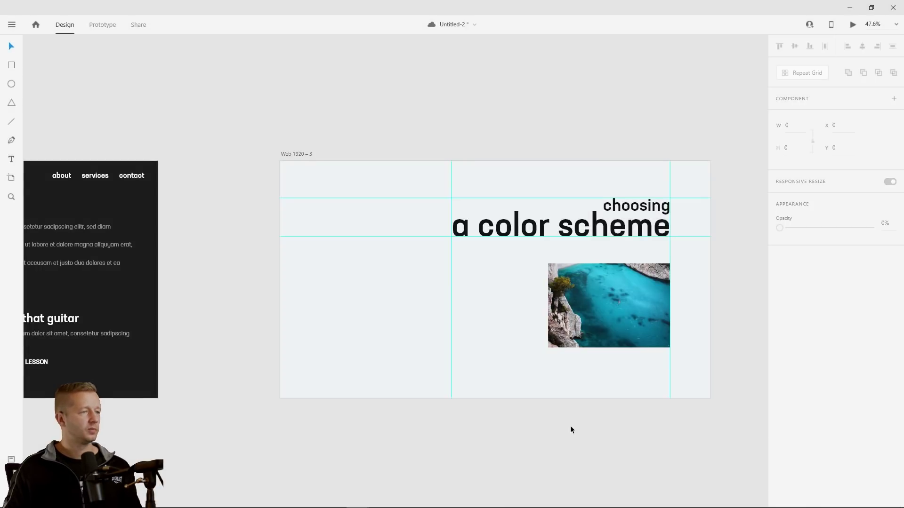
left_click(638, 302)
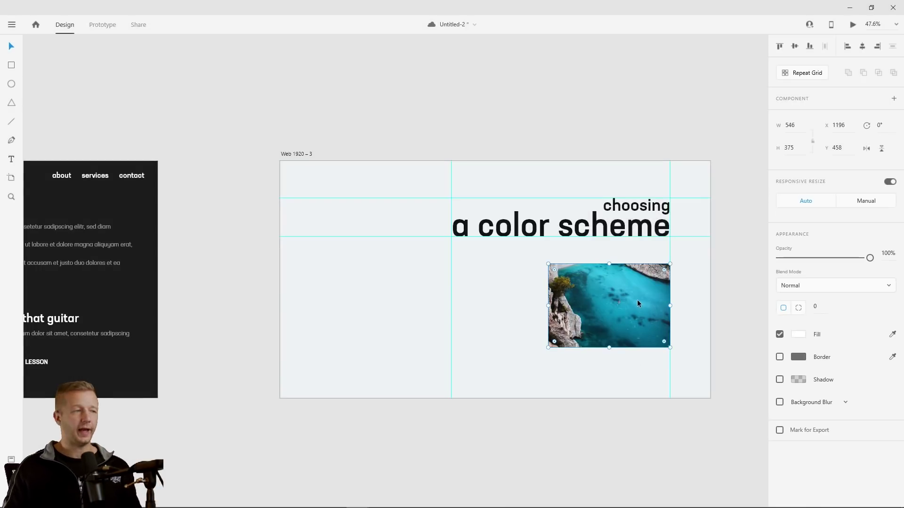
left_click(640, 399)
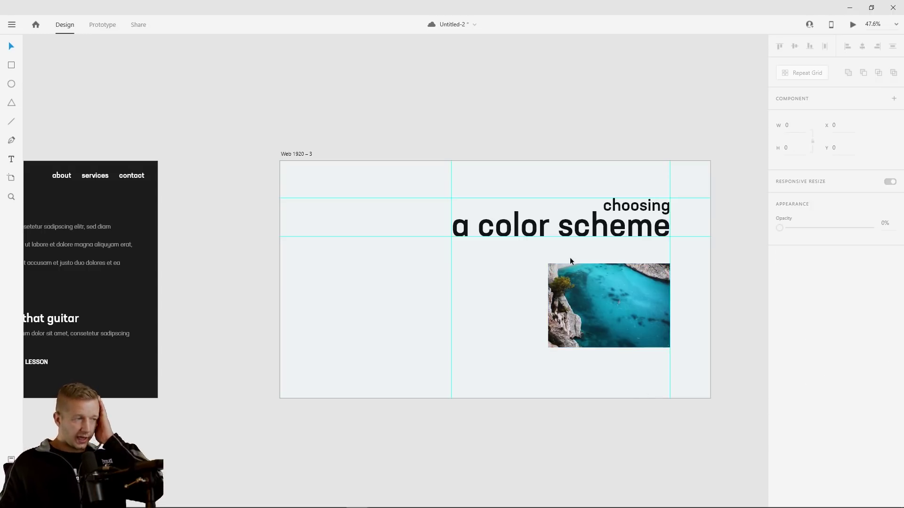
Move the two horizontal guides to the photo's top and bottom edges and the left vertical guide to its left edge, and save
left_click_drag(516, 160, 542, 263)
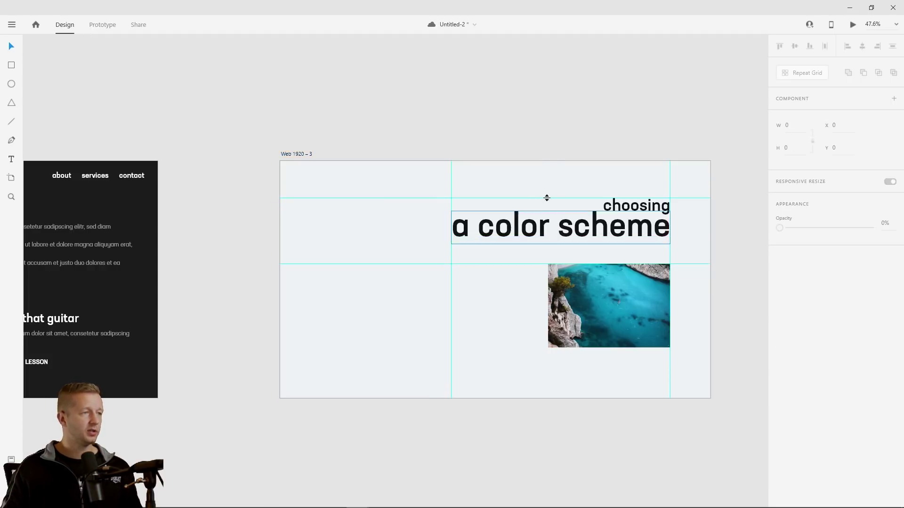
left_click_drag(549, 198, 543, 347)
left_click_drag(453, 295, 548, 297)
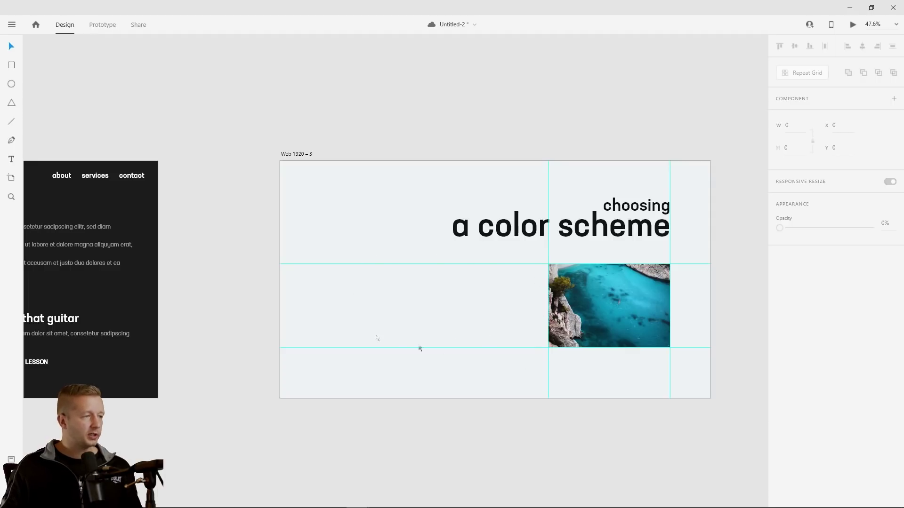
key("ctrl+s")
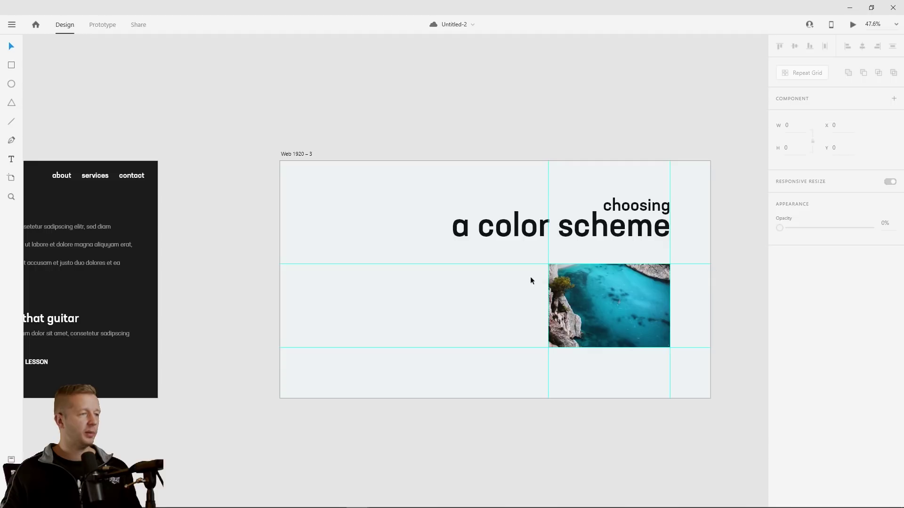
Copy the "choosing" text to the left of the photo at about X 810, Y 530, and set the copy's font size to 42
left_click_drag(530, 278, 391, 334)
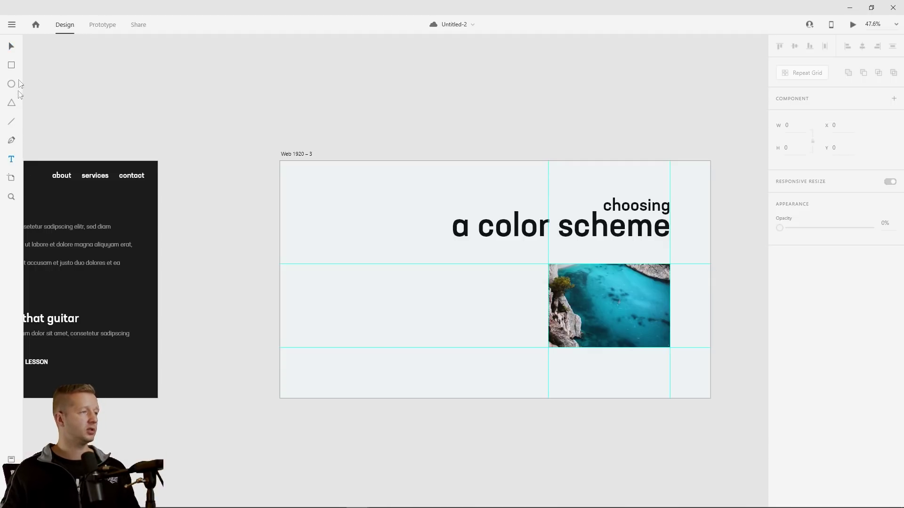
left_click(639, 208)
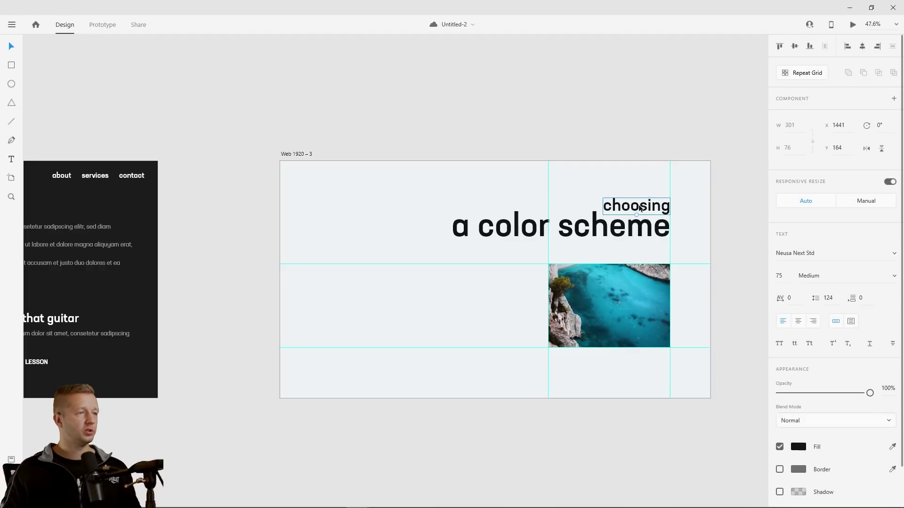
left_click(465, 181)
left_click(614, 203)
left_click_drag(639, 206, 457, 303)
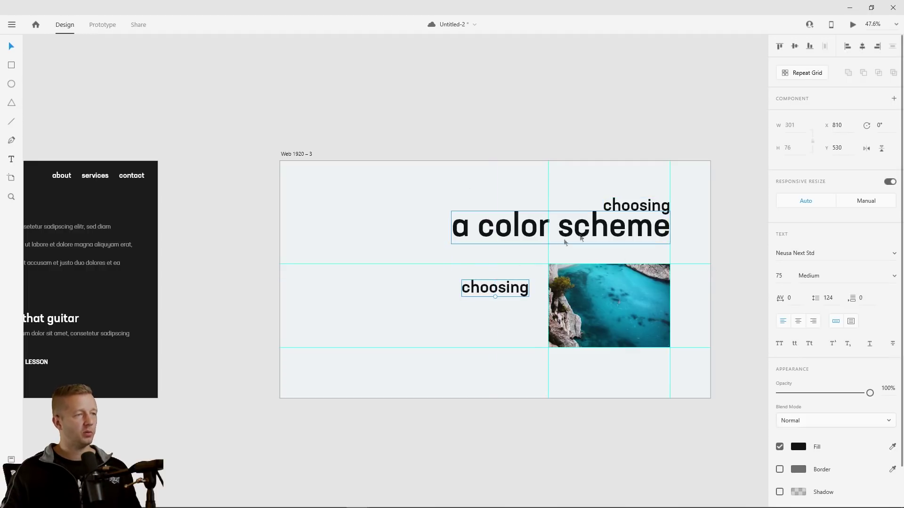
left_click_drag(789, 276, 791, 343)
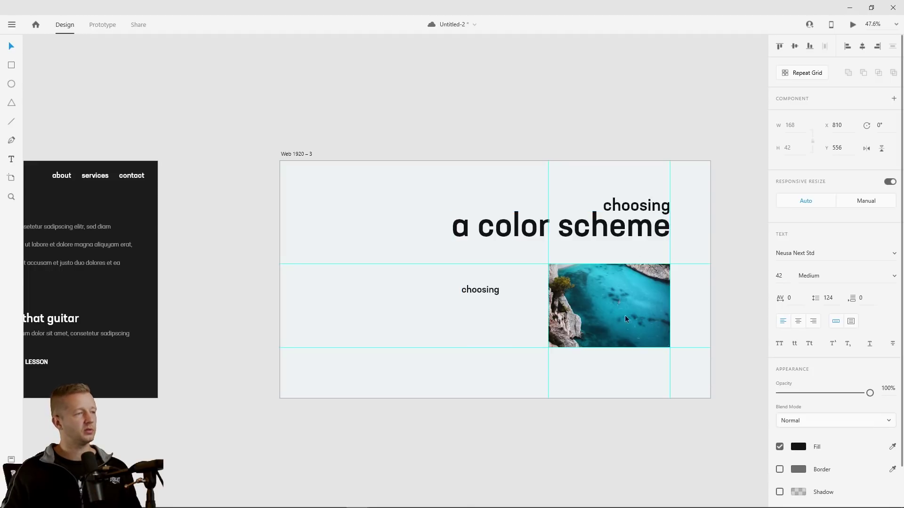
Replace the text of the small "choosing" copy beside the photo with "Become a great designer"
double_click(486, 292)
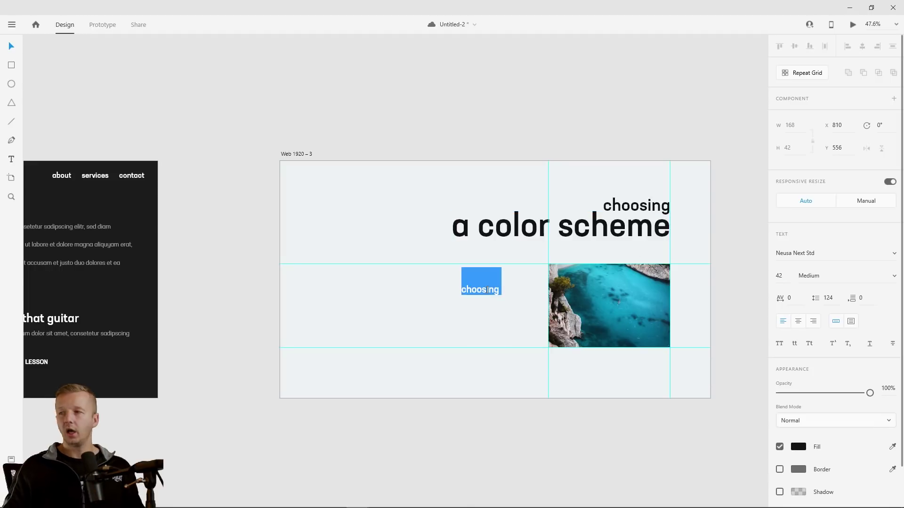
type("Become a greaet desi")
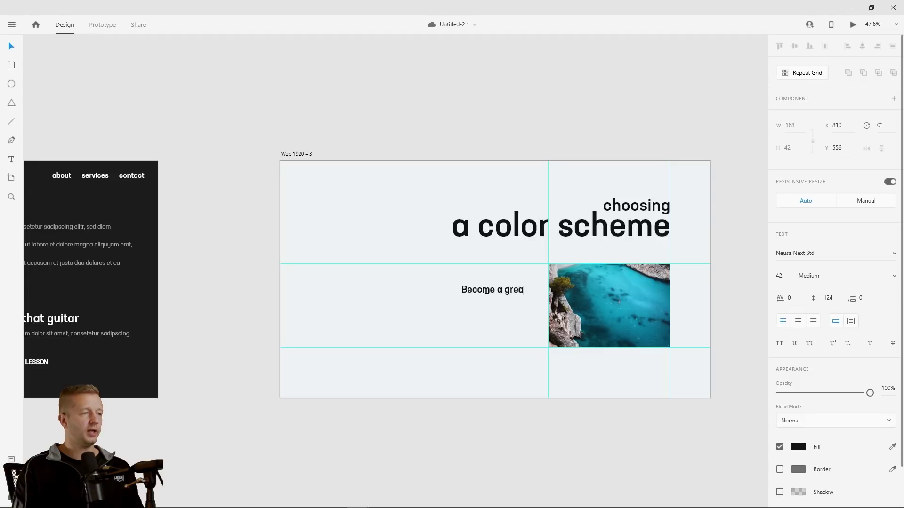
key("BackSpace")
key("BackSpace")
key("BackSpace")
key("BackSpace")
key("BackSpace")
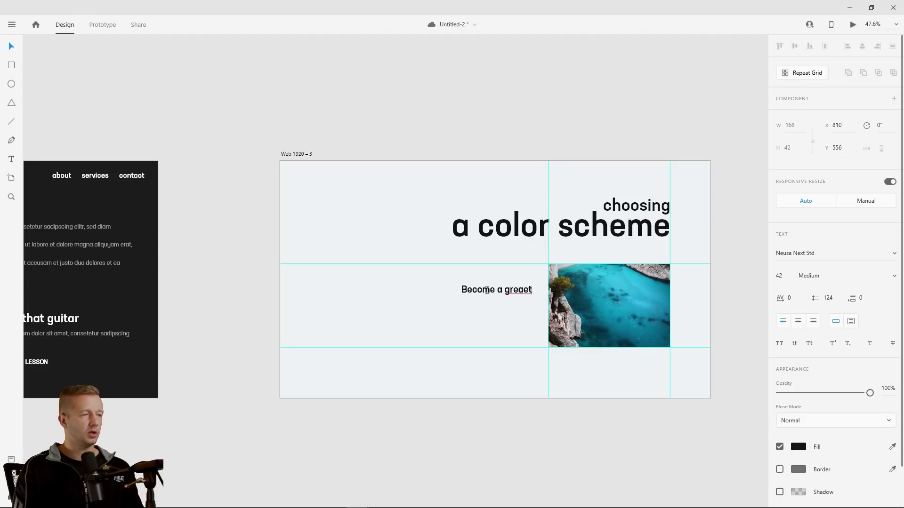
type("t desig")
key("Escape")
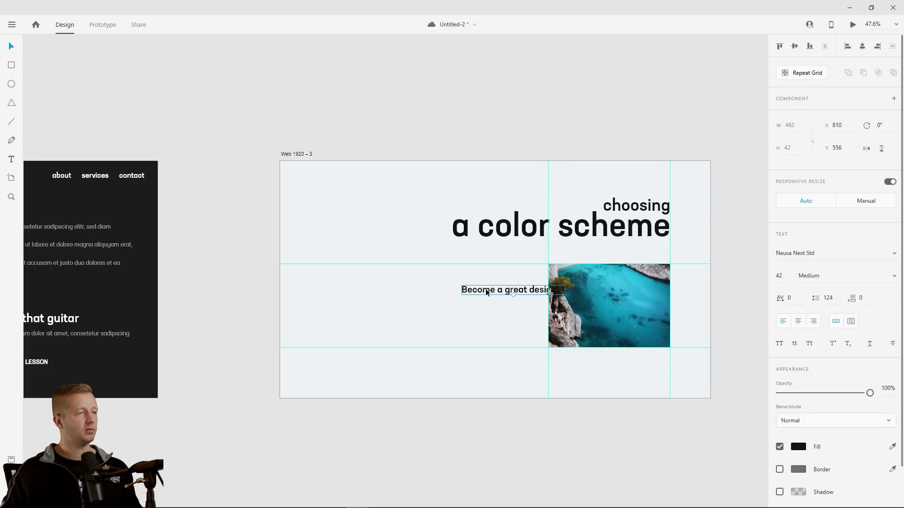
Move "Become a great designer" left so it clears the photo's left edge, and save the document
left_click_drag(488, 290, 457, 286)
left_click(478, 327)
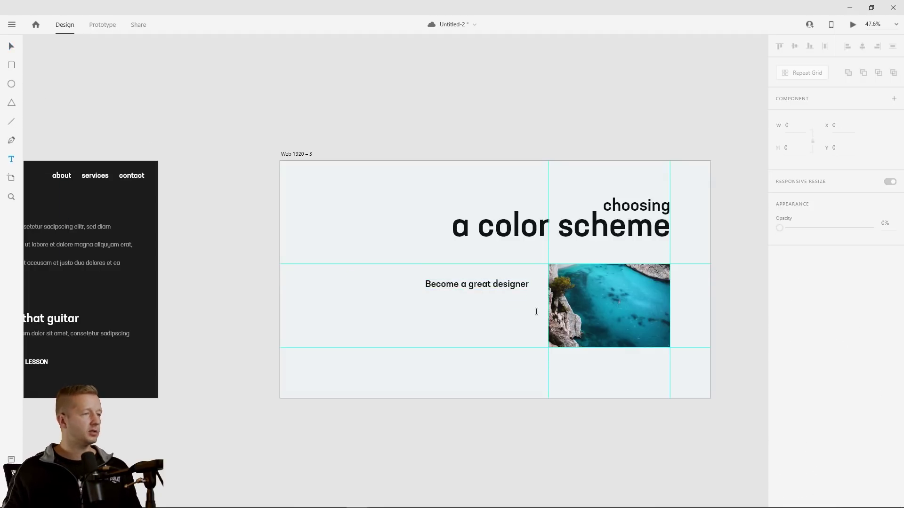
key("ctrl+s")
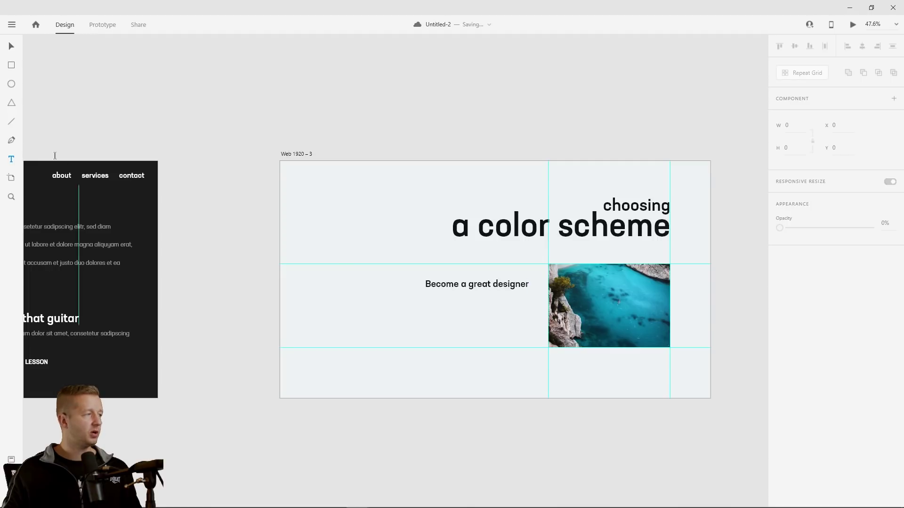
Copy the lorem ipsum paragraph from the second artboard to beneath "Become a great designer" at about X 313, Y 606
left_click(11, 46)
left_click(78, 246)
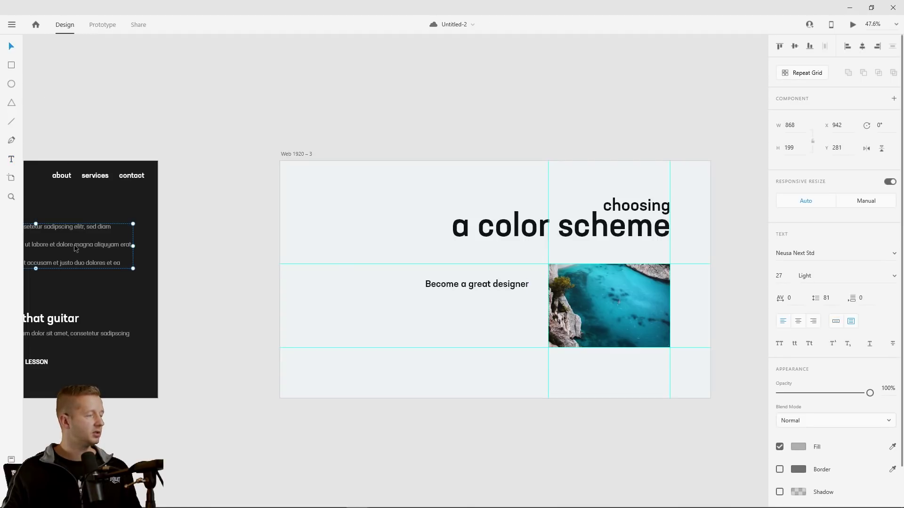
left_click_drag(76, 248, 475, 318)
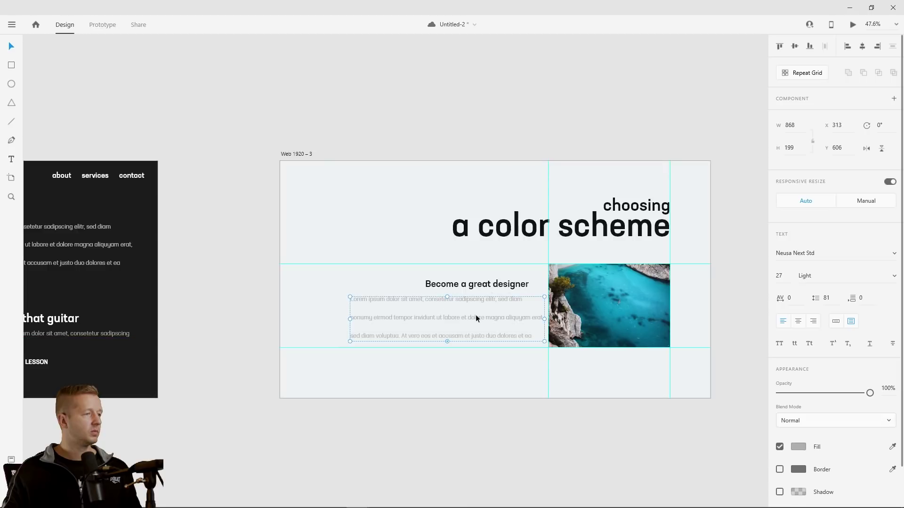
Change the copied lorem ipsum paragraph's fill color to black
left_click(799, 447)
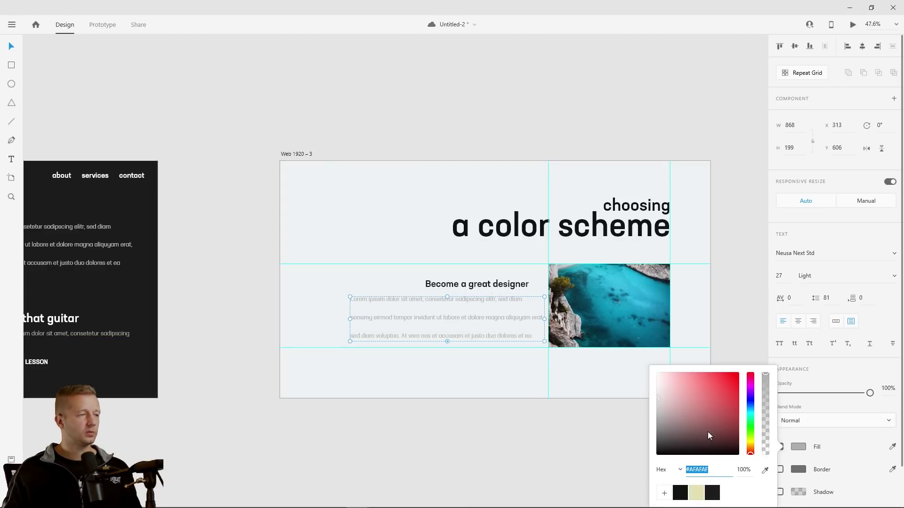
left_click_drag(691, 436, 602, 502)
left_click(446, 322)
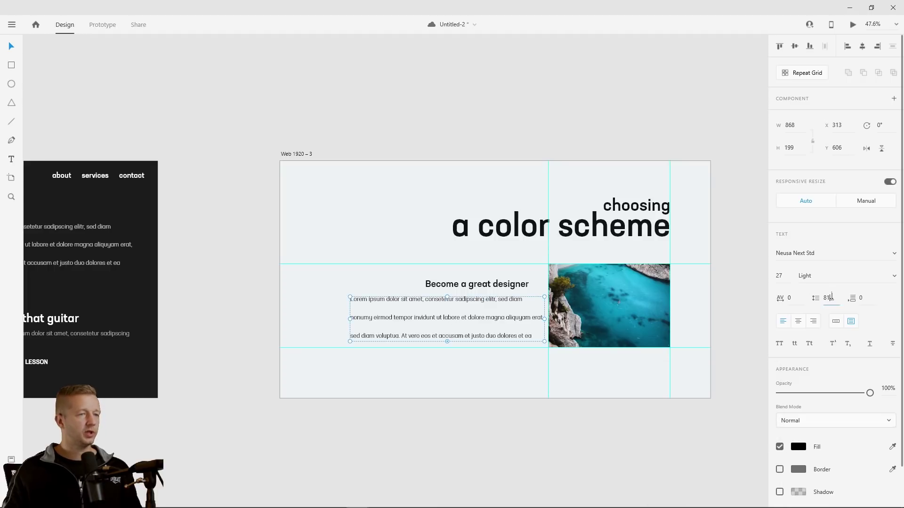
Set the lorem ipsum paragraph's line spacing to 57
left_click_drag(831, 297, 831, 374)
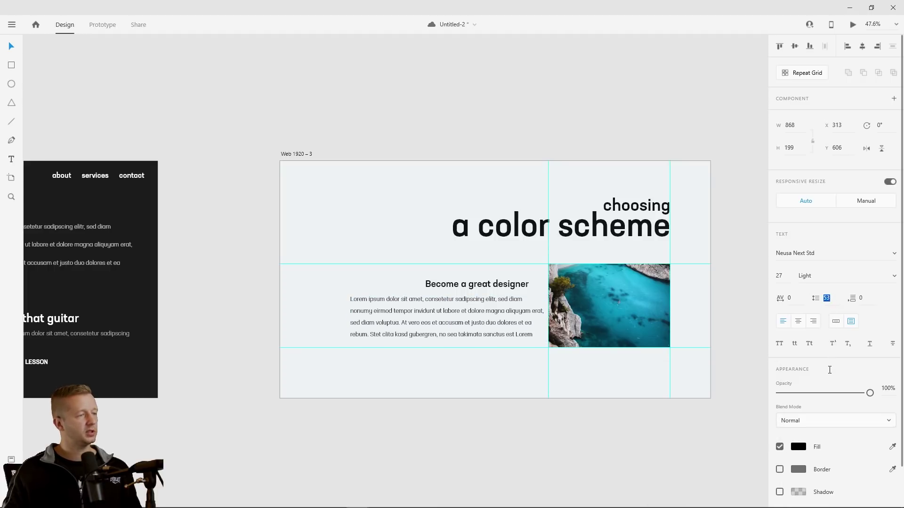
key("Up")
key("Up")
key("Up")
key("Up")
key("Return")
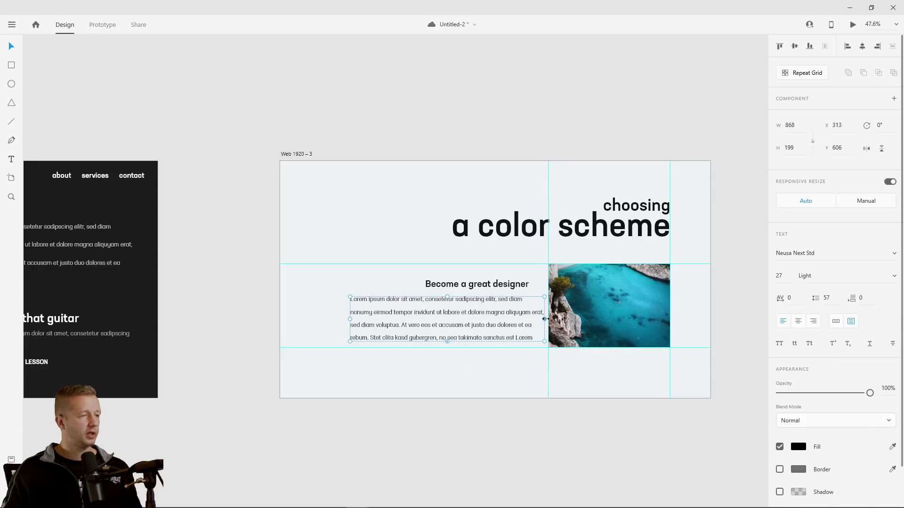
Resize the paragraph's text box to about 630 × 159 with its edge at X 480, and right-align its text
mouse_move(545, 319)
left_mouse_down()
mouse_move(520, 316)
mouse_move(529, 317)
left_mouse_up()
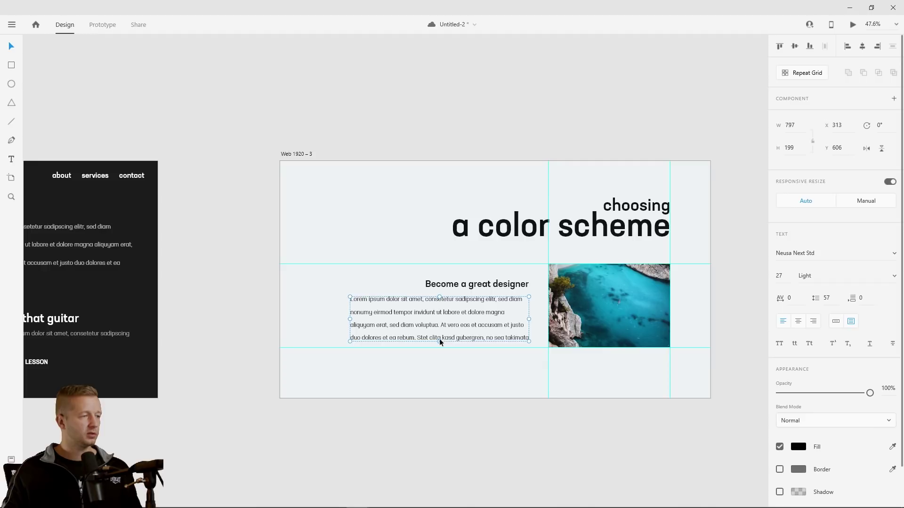
left_click_drag(439, 339, 440, 333)
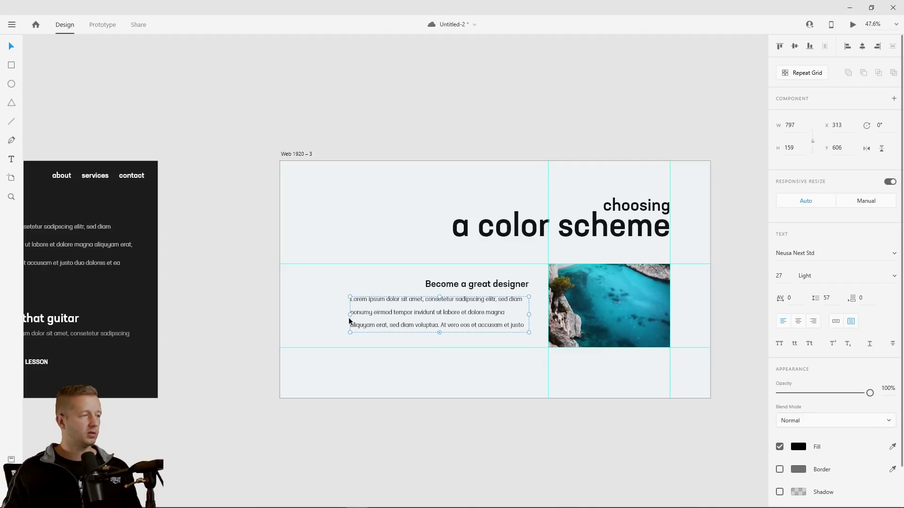
left_click_drag(349, 313, 386, 313)
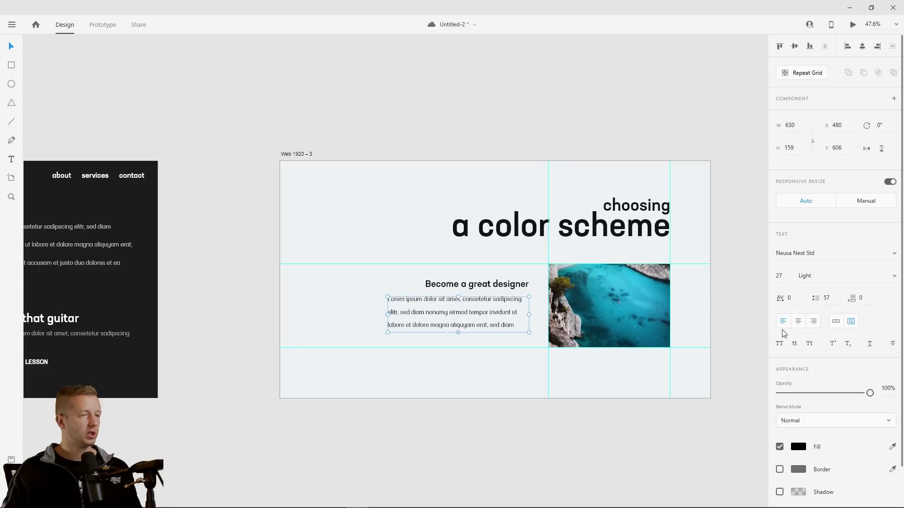
left_click(813, 321)
left_click(535, 459)
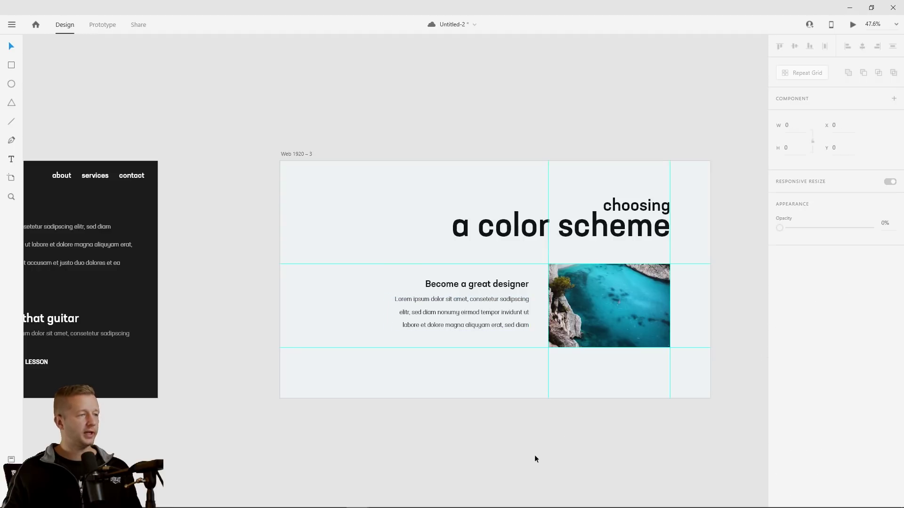
Set the paragraph's line spacing to 50 and move it down to about Y 625 beneath "Become a great designer"
left_click(484, 317)
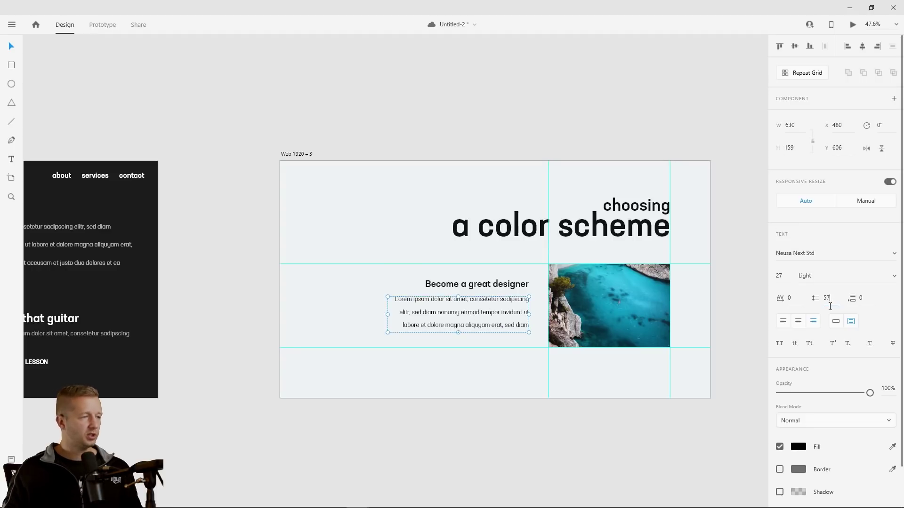
key("Down")
key("Down")
key("Down")
key("Down")
key("Down")
key("Down")
key("Down")
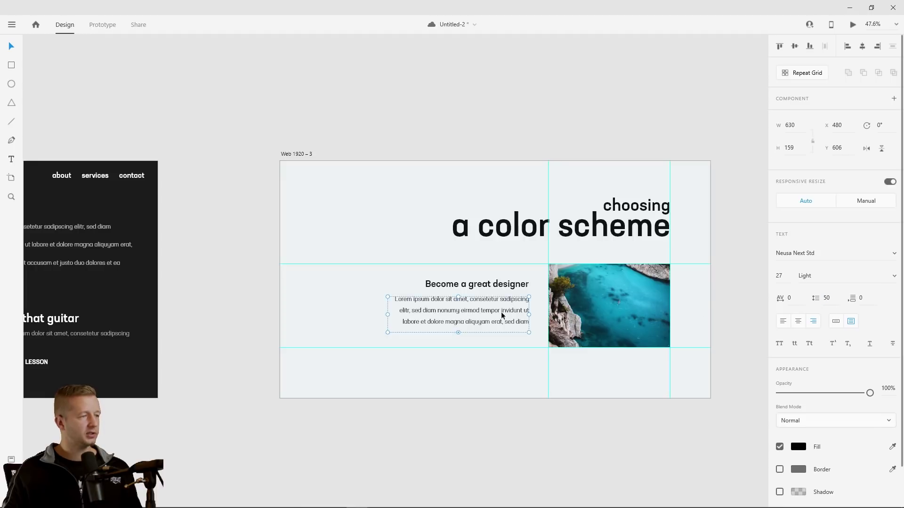
left_click_drag(501, 312, 500, 316)
left_click(582, 455)
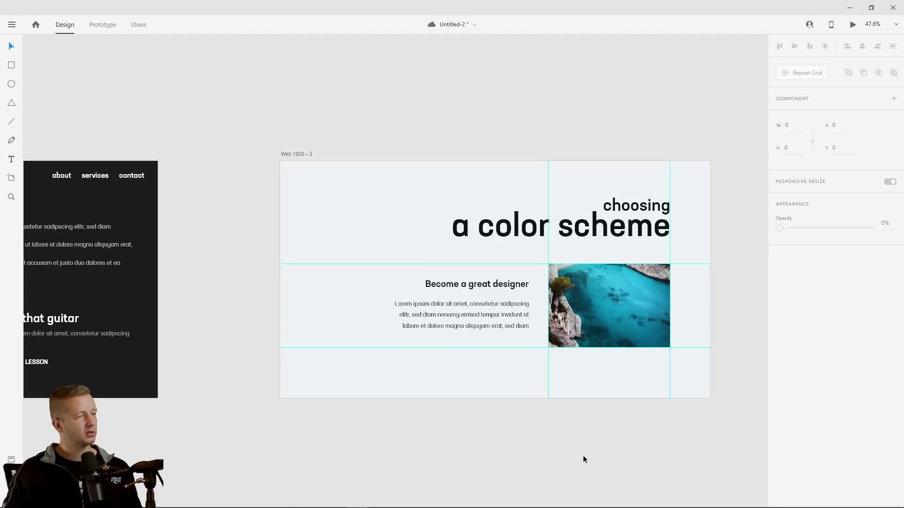
left_click(479, 318)
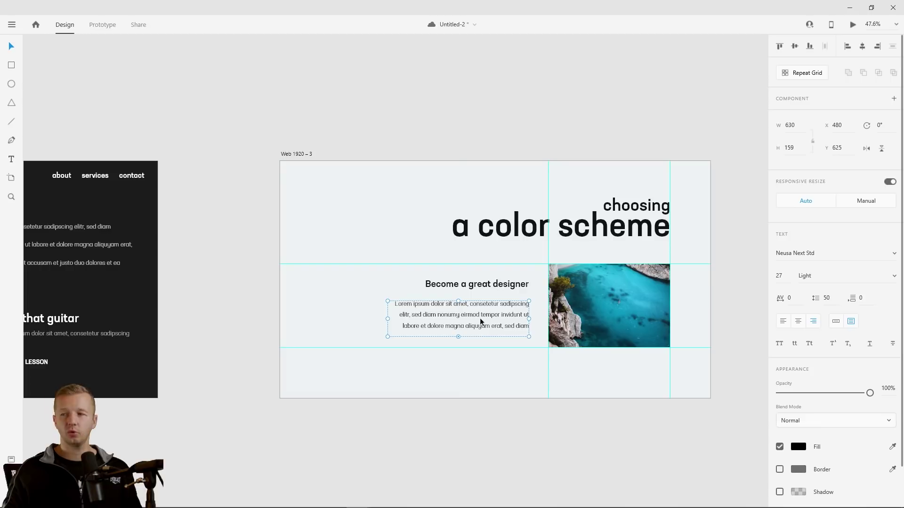
scroll(480, 318, "up", 3)
scroll(512, 323, "down", 3)
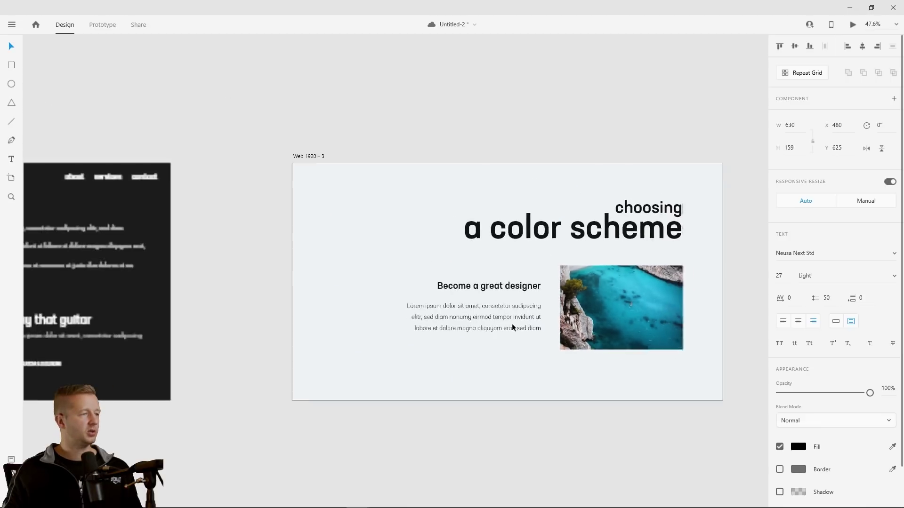
scroll(517, 367, "down", 3)
scroll(521, 361, "up", 3)
left_click_drag(557, 369, 483, 366)
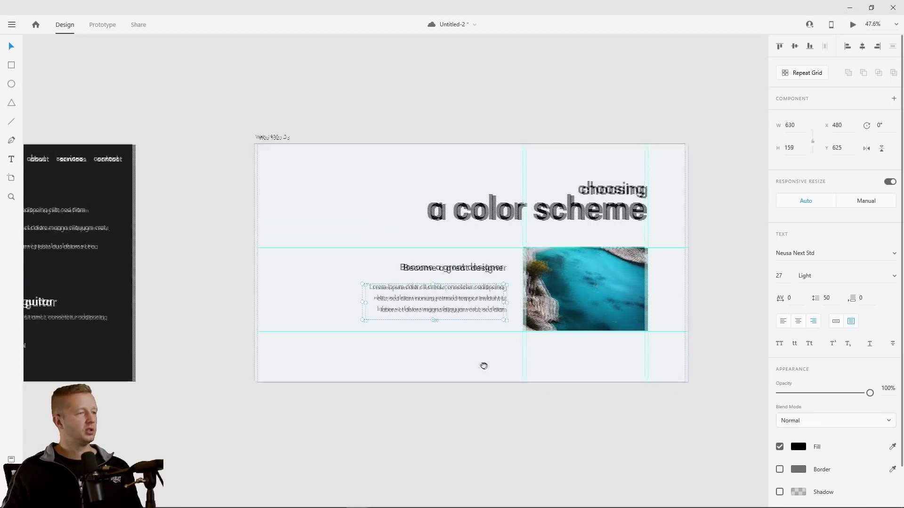
left_click(442, 375)
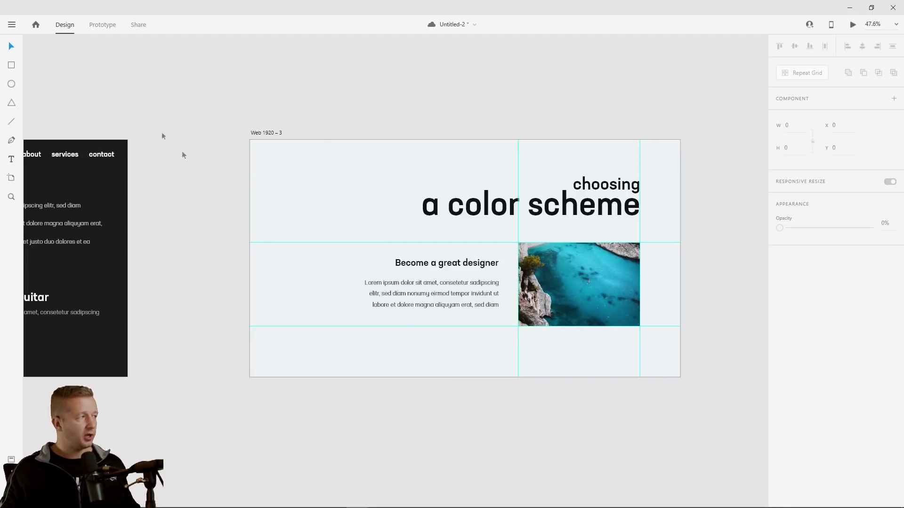
Draw a borderless full-height rectangle about 142 wide at about X 87 on the third artboard
left_click_drag(272, 141, 301, 377)
left_click(11, 46)
left_click(246, 111)
left_click(288, 199)
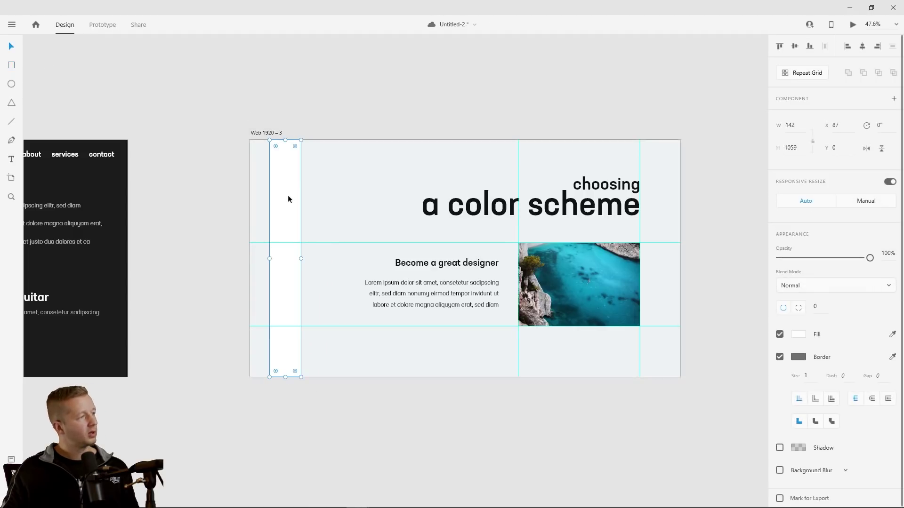
left_click(779, 357)
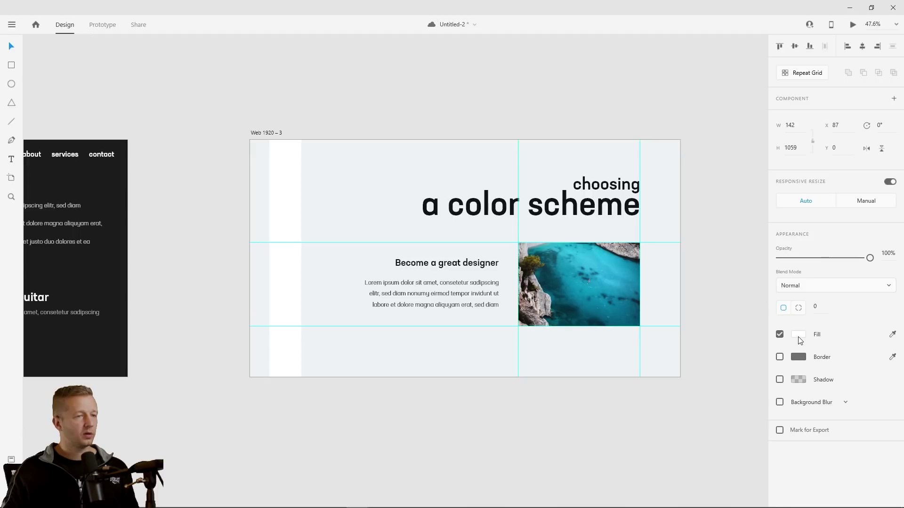
Fill the vertical stripe with the sampled artboard background color, adjusted to a slightly darker, more saturated blue-grey
left_click(891, 334)
left_click(364, 181)
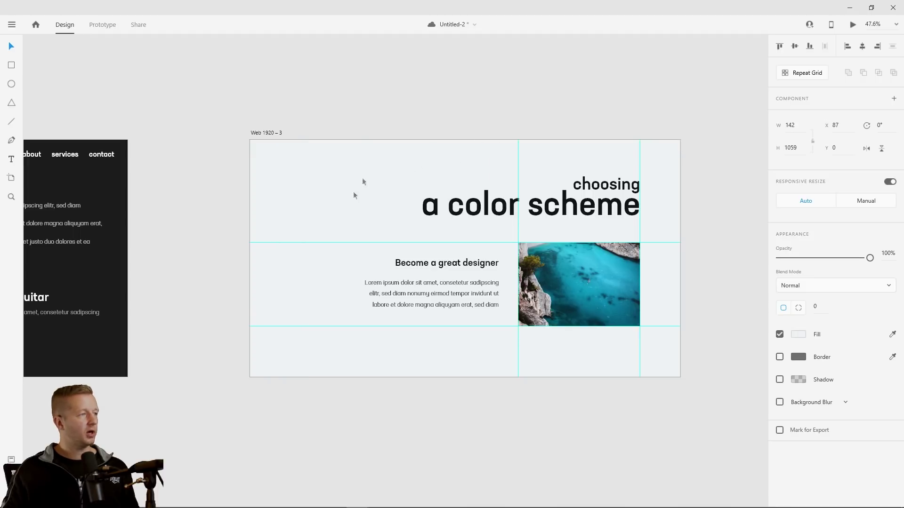
left_click(800, 335)
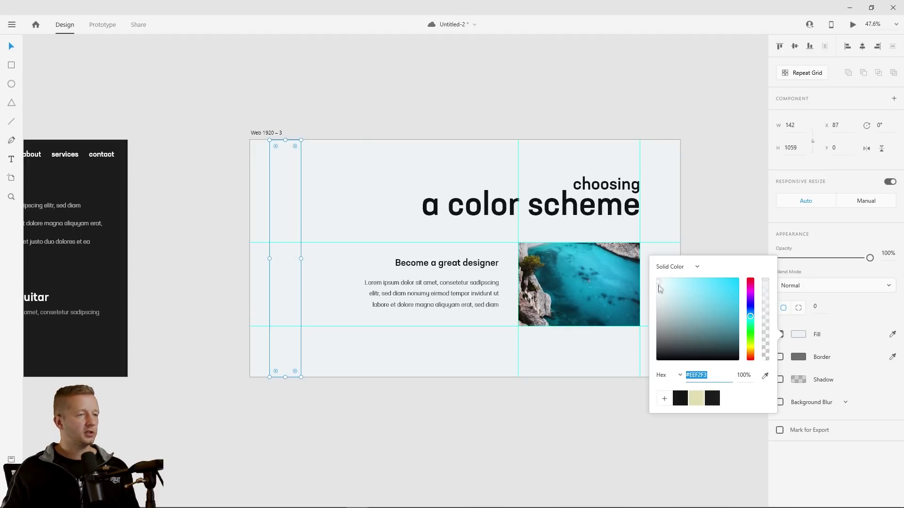
left_click_drag(657, 289, 662, 289)
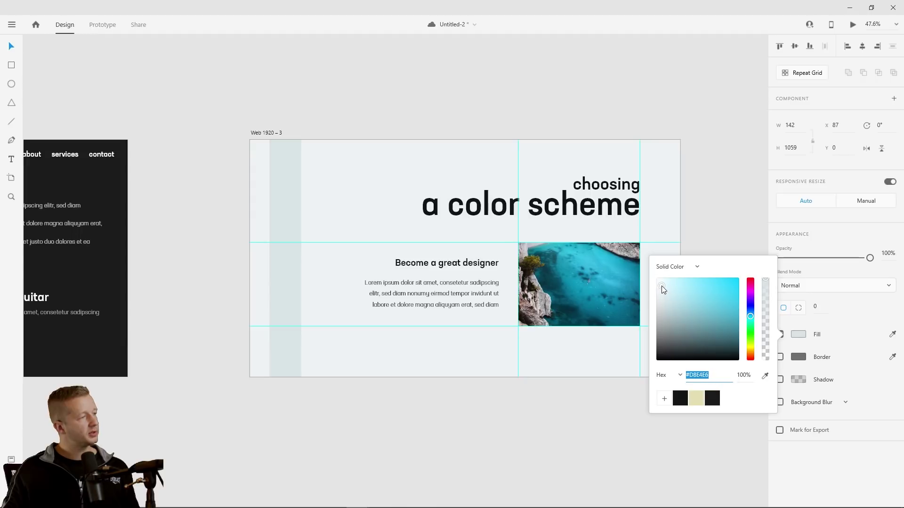
left_click(346, 117)
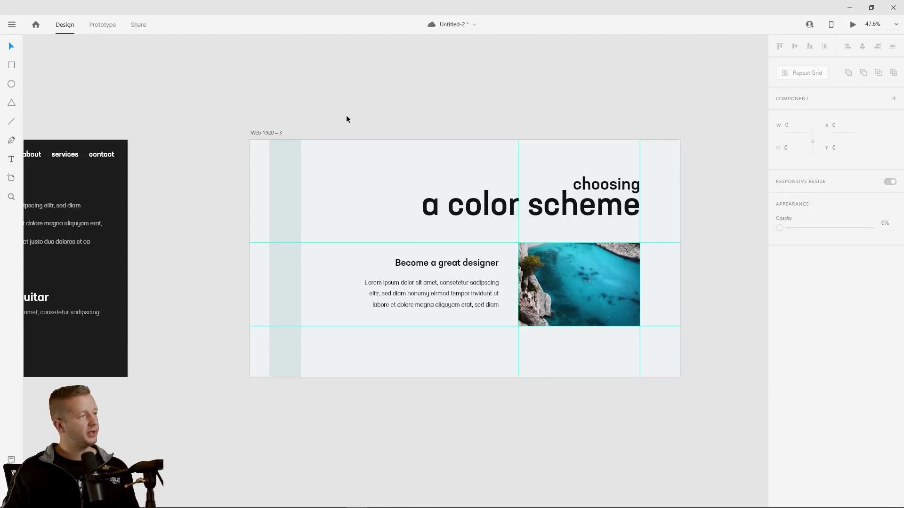
Extend the vertical stripe's inner edge slightly toward the artboard's content
left_click(294, 182)
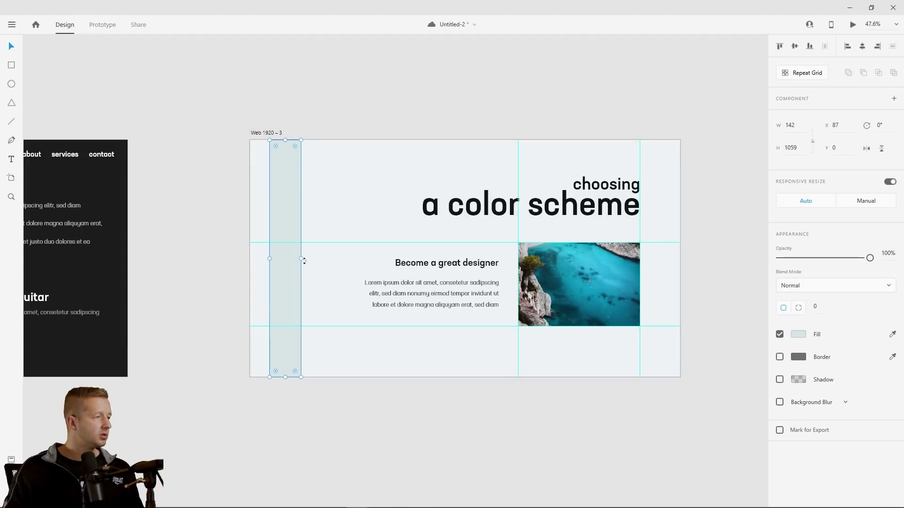
left_click_drag(300, 259, 308, 259)
left_click(364, 201)
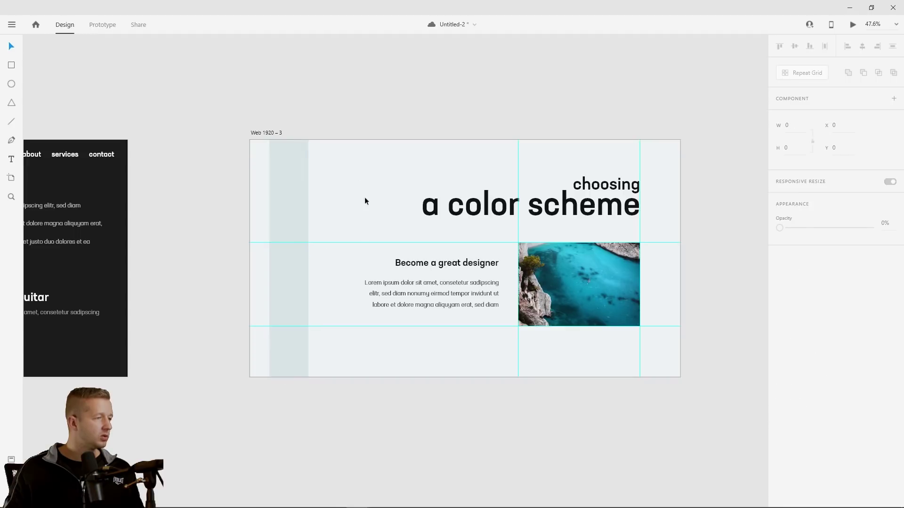
Remove the vertical and horizontal guides from the third artboard
left_click_drag(642, 154, 660, 97)
left_click_drag(521, 175, 541, 127)
left_click_drag(660, 327, 662, 416)
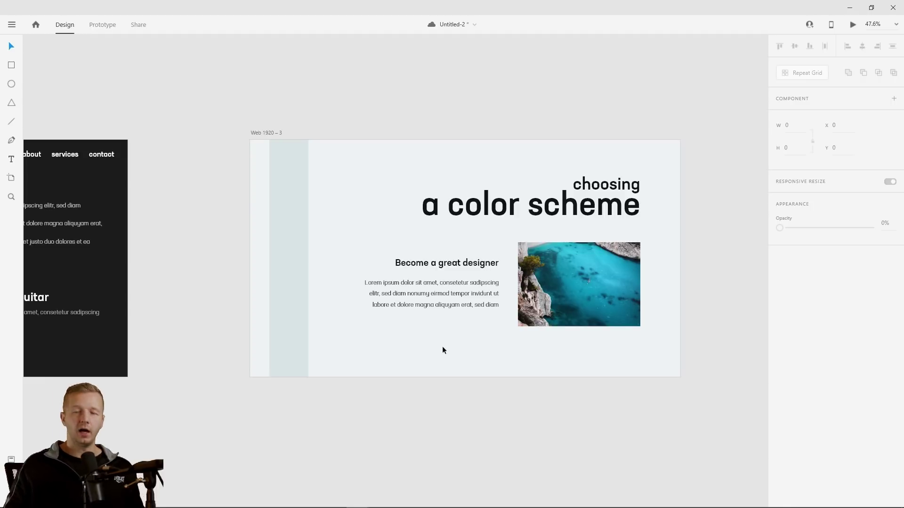
Widen the vertical stripe to about 189
left_click(292, 279)
left_click_drag(308, 258, 312, 258)
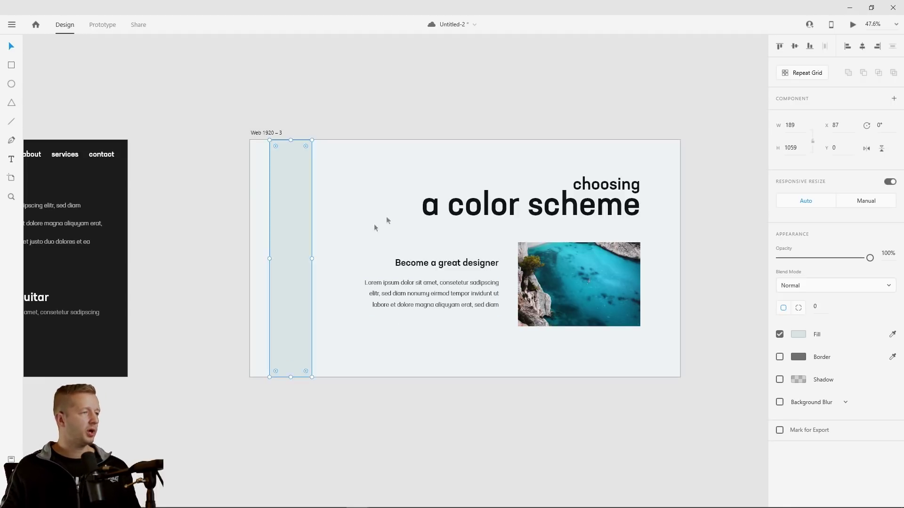
left_click(374, 217)
Scale both heading lines down together, bringing "a color scheme" to font size 130
left_click(557, 208)
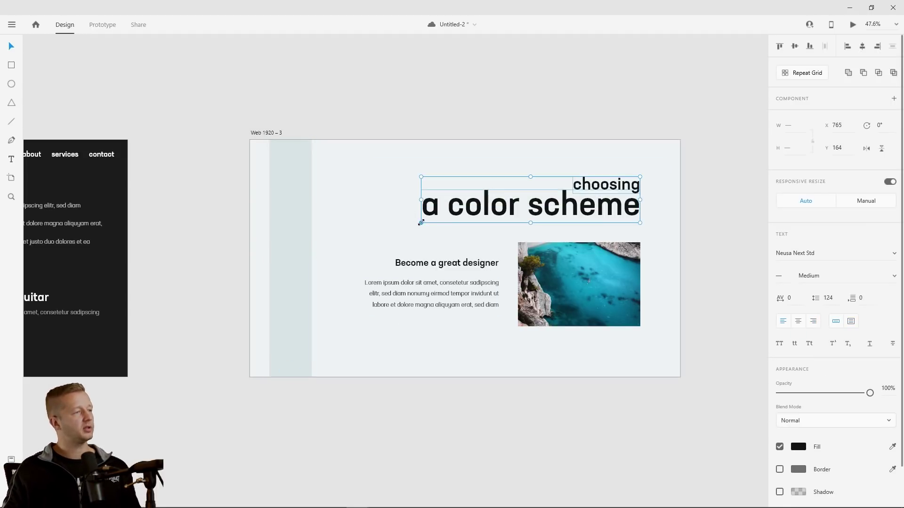
left_click_drag(421, 223, 391, 217)
Set the font size of "a color scheme" to 230 and move it to about X 213, Y 198
double_click(476, 206)
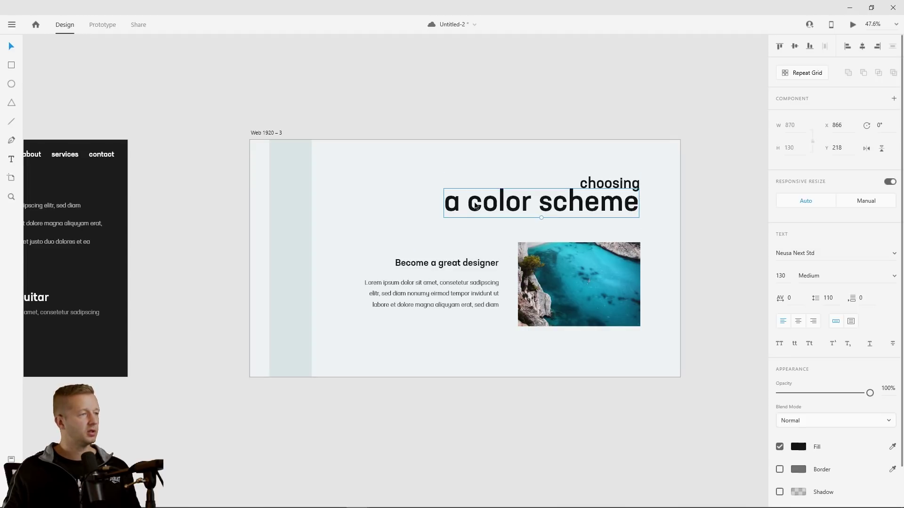
type("230")
key("Return")
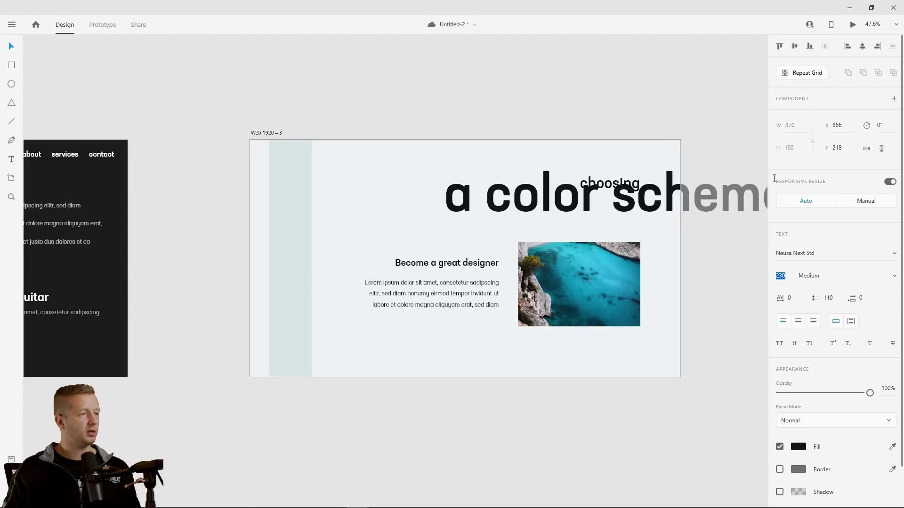
left_click_drag(644, 222, 498, 217)
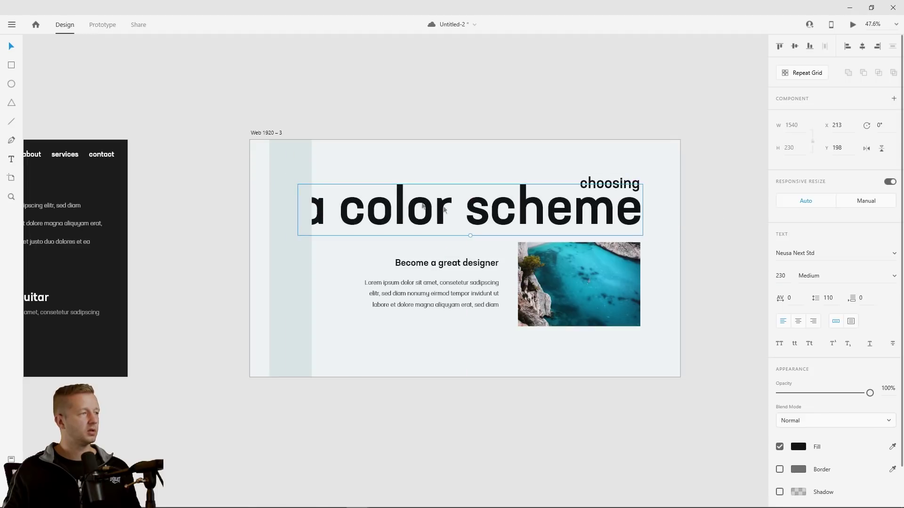
Send the vertical stripe behind "a color scheme" and widen it a little further beneath the letter "a"
left_click(294, 174)
right_click(309, 266)
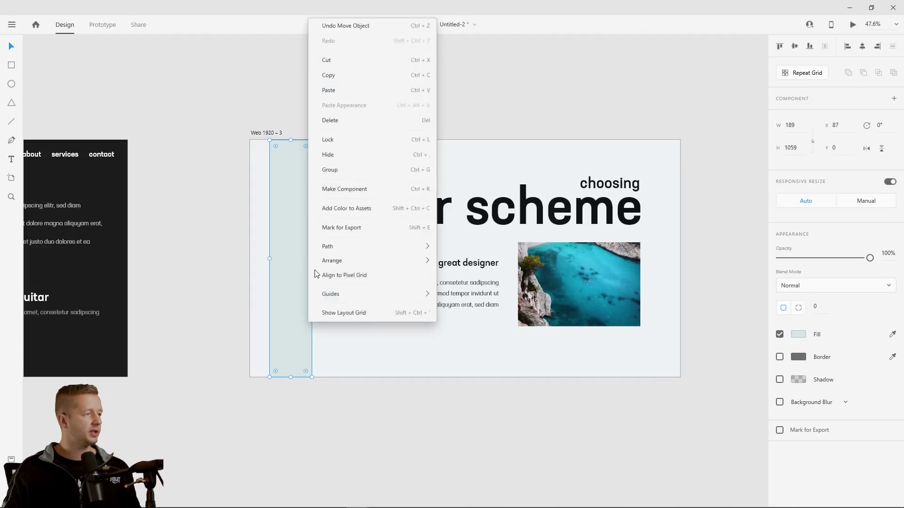
left_click(470, 294)
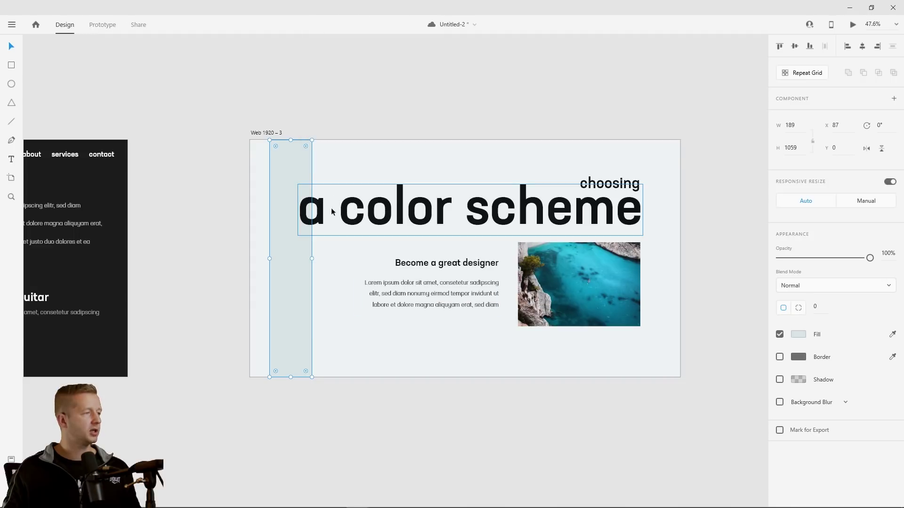
left_click_drag(313, 258, 315, 258)
left_click(338, 260)
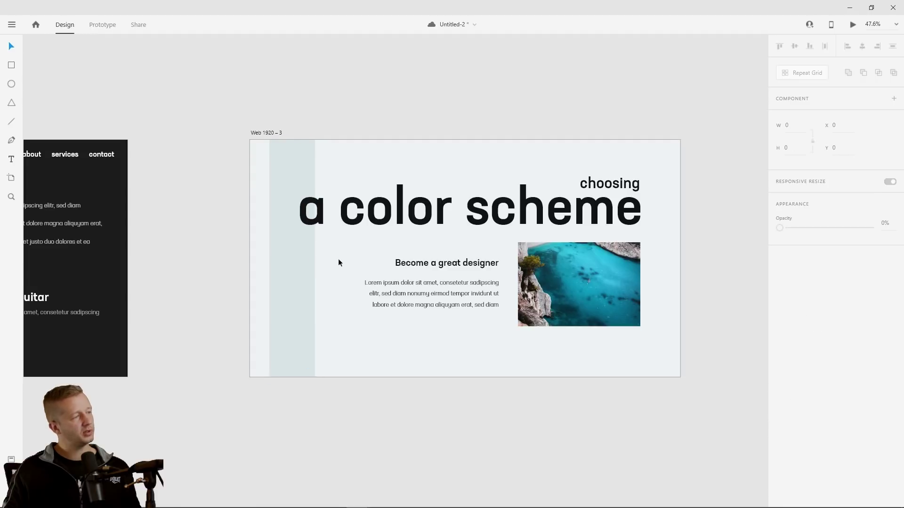
left_click(294, 173)
left_click(385, 169)
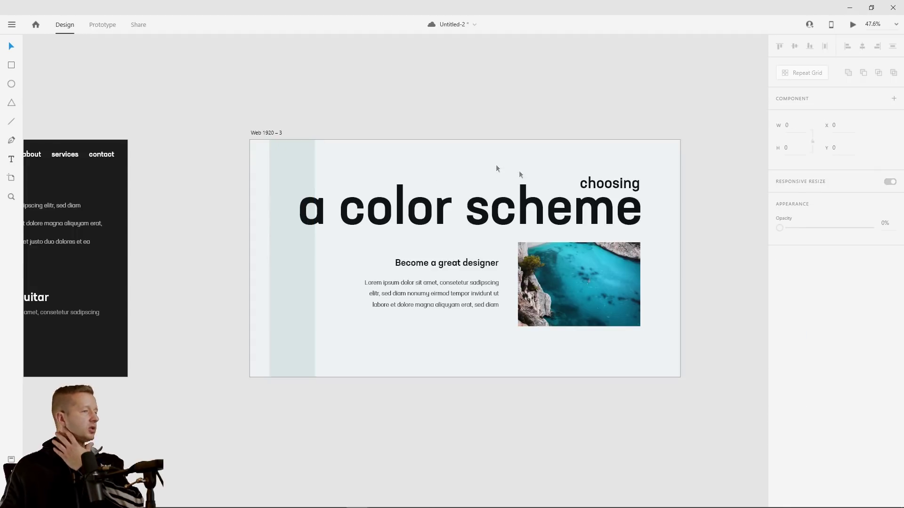
Move "choosing" and "a color scheme" up together slightly to leave more space above the photo
left_click_drag(520, 172, 612, 207)
left_click(583, 120)
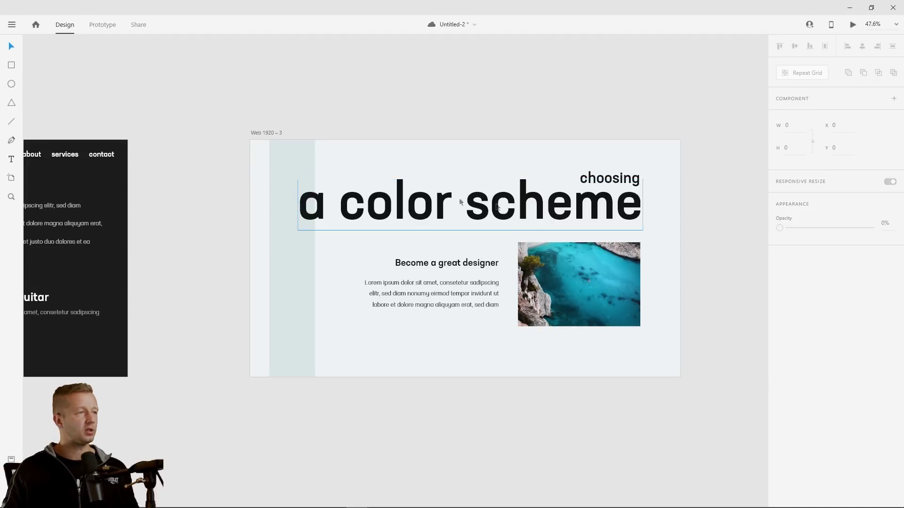
Extend the third artboard downward to a height of about 2286 and set its viewport height to 2286
left_click(264, 133)
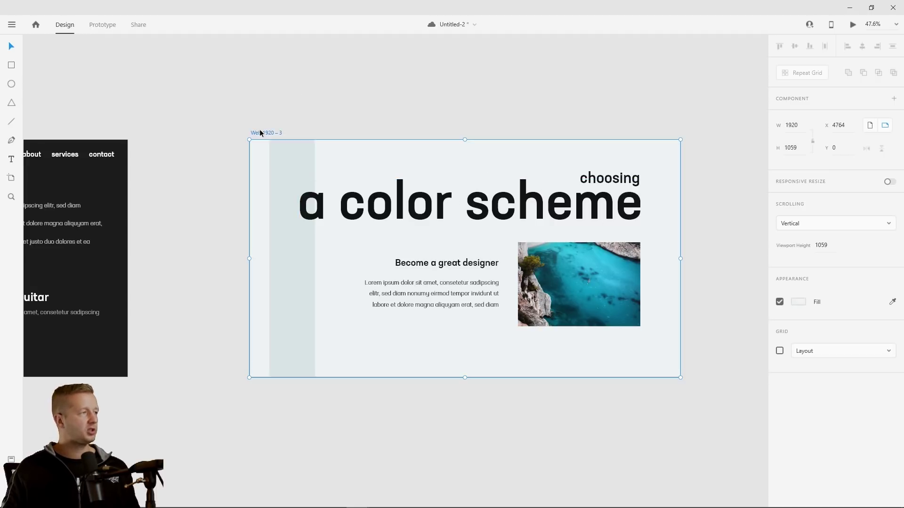
scroll(497, 335, "down", 5)
left_click_drag(476, 399, 468, 341)
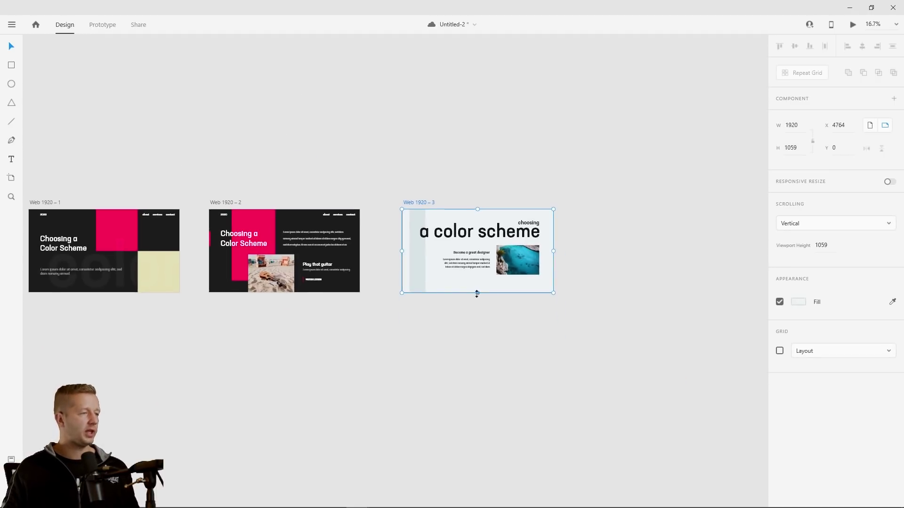
left_click_drag(478, 293, 480, 388)
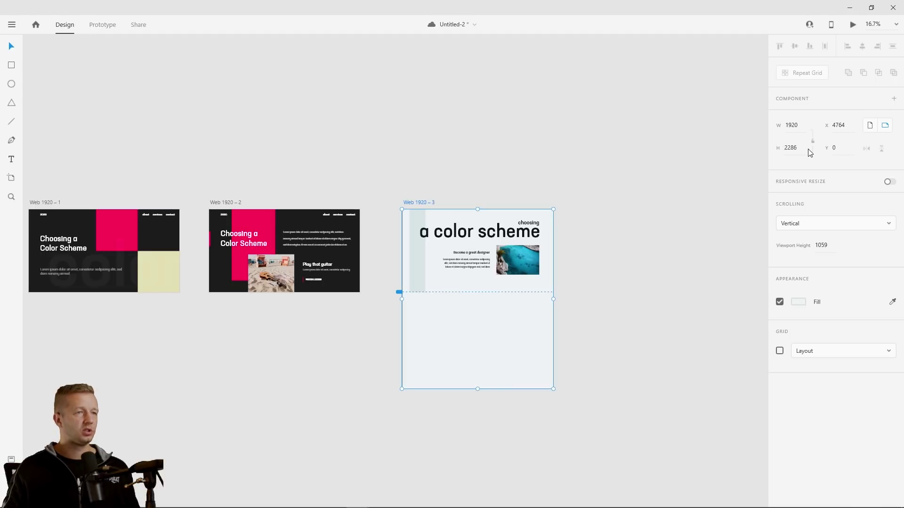
left_click(822, 245)
type("2286")
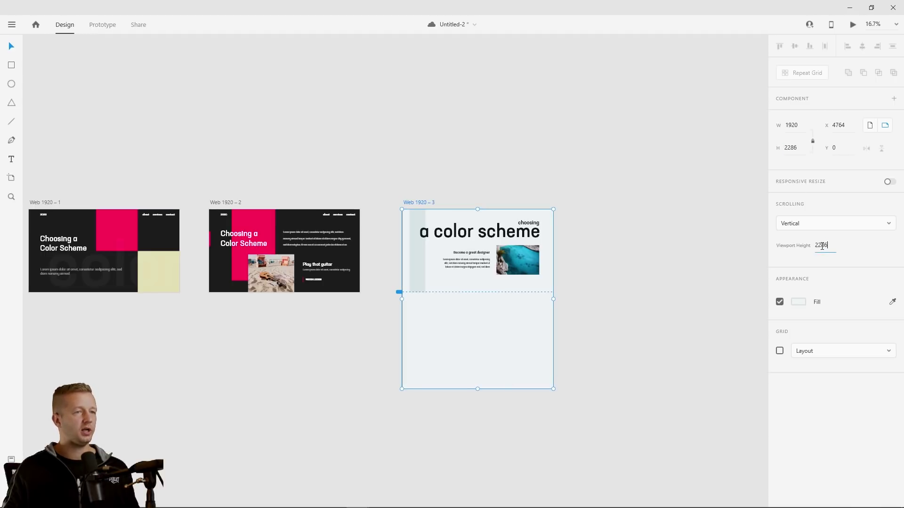
Stretch the pale vertical stripe down past the extended artboard's bottom edge, to a height of about 2328
left_click(419, 285)
left_click_drag(416, 294, 420, 397)
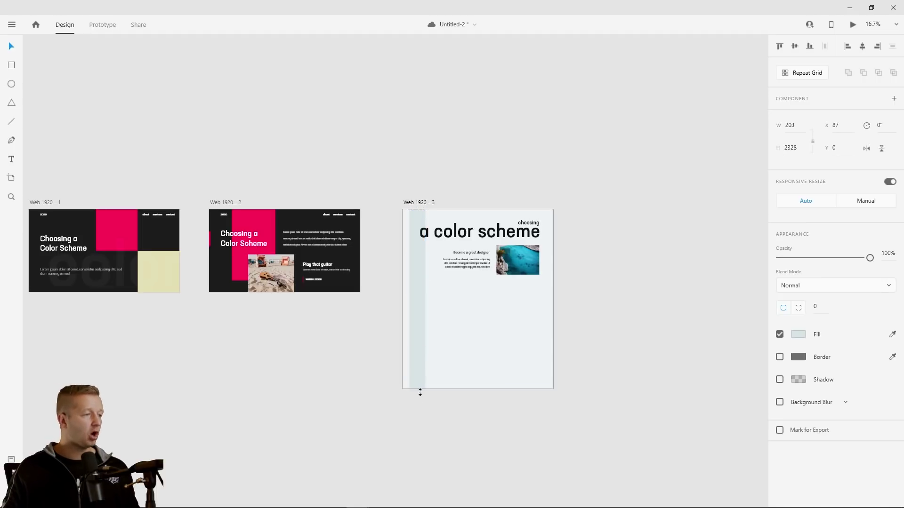
left_click(464, 406)
Draw a closed diagonal band with the Pen tool, its upper edge running at 45° from the artboard's left side at about Y 500 to its bottom
scroll(485, 312, "up", 3)
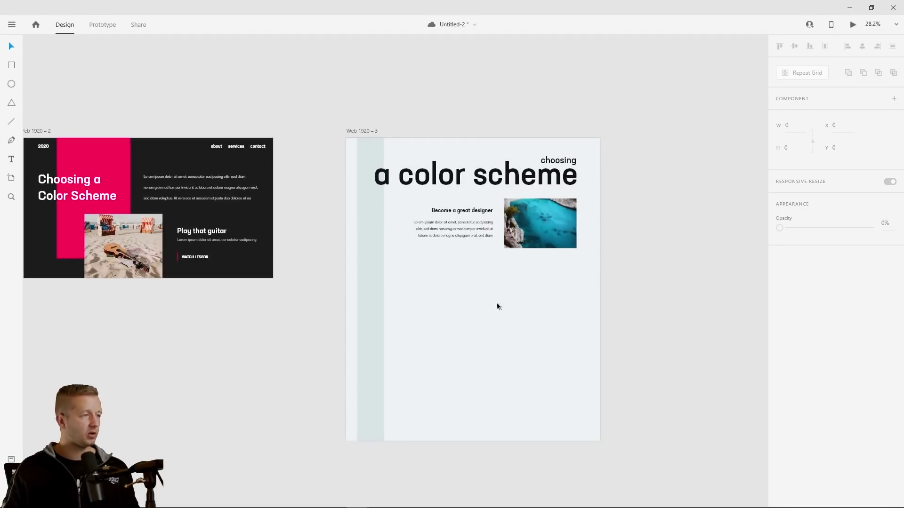
scroll(498, 307, "up", 2)
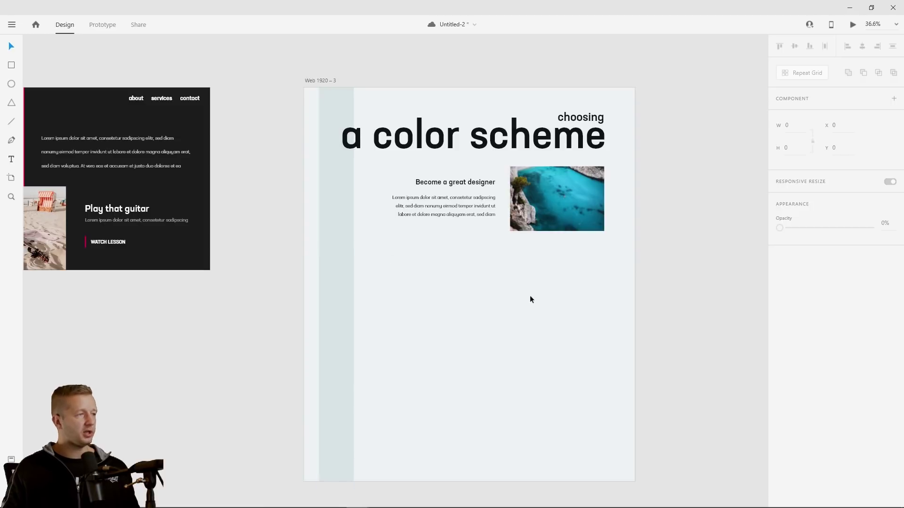
left_click_drag(269, 270, 448, 265)
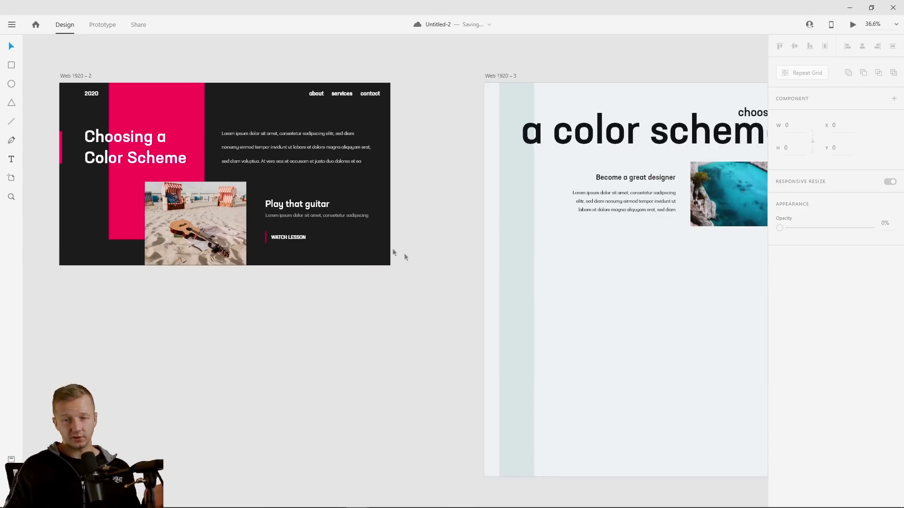
left_click_drag(403, 272, 179, 255)
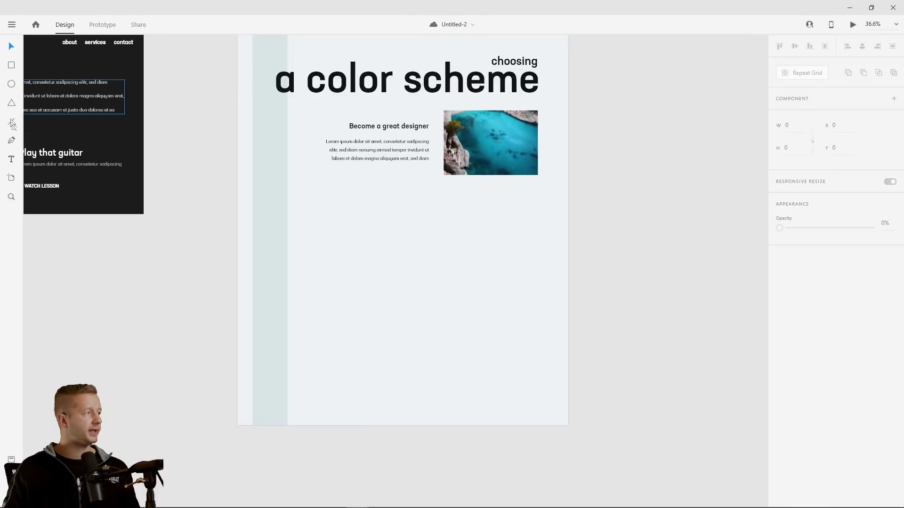
left_click(11, 140)
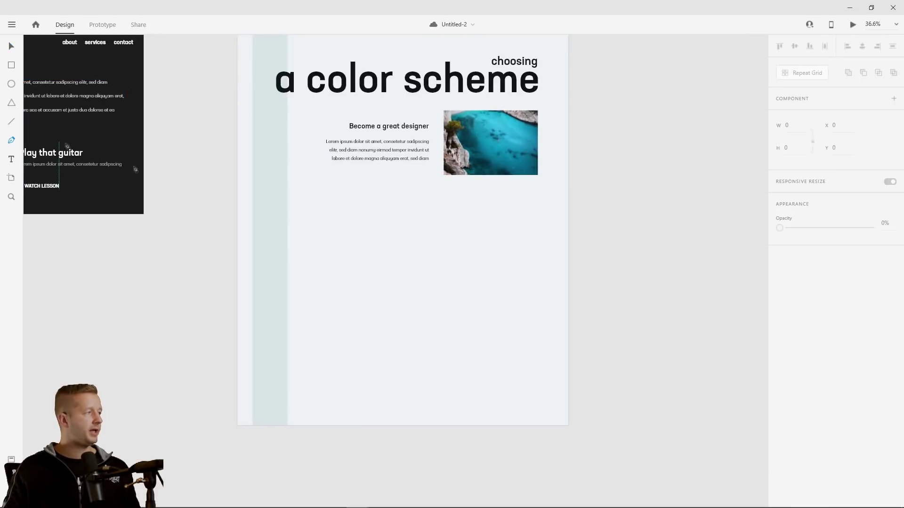
left_click(238, 119)
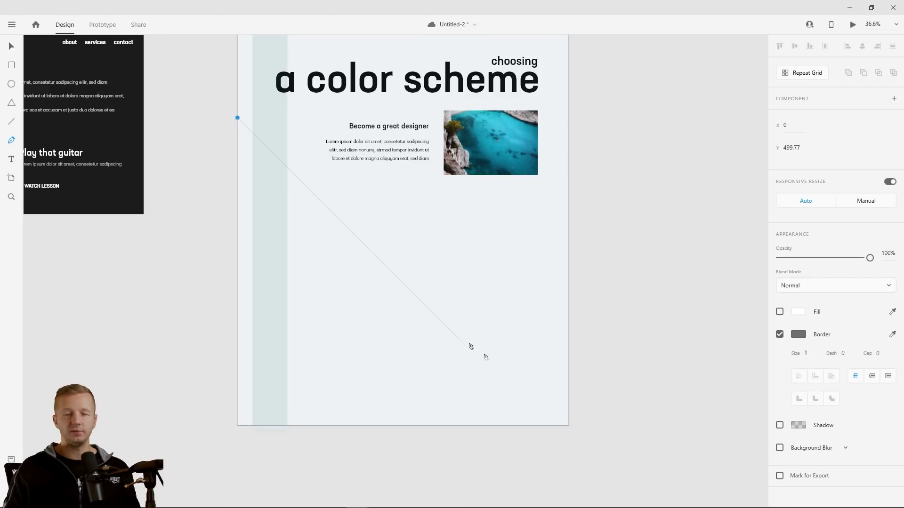
left_click(545, 430)
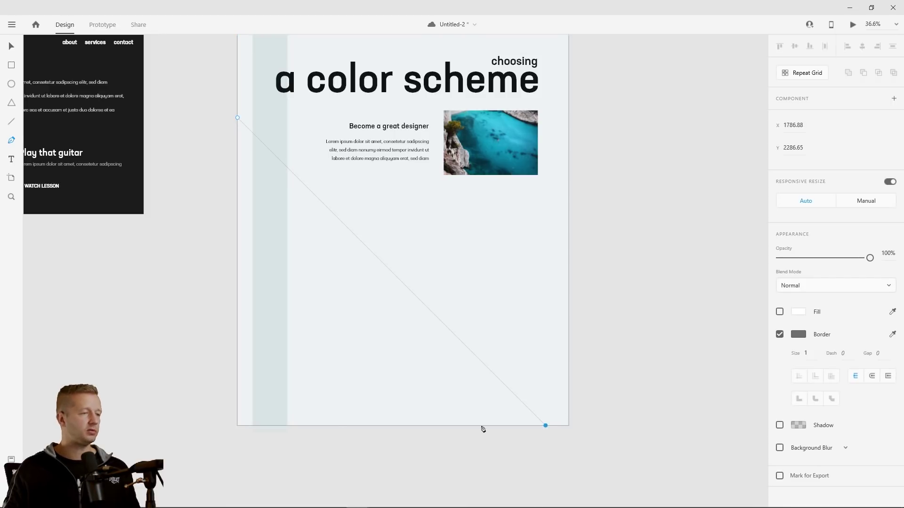
left_click(337, 427)
left_click(238, 329)
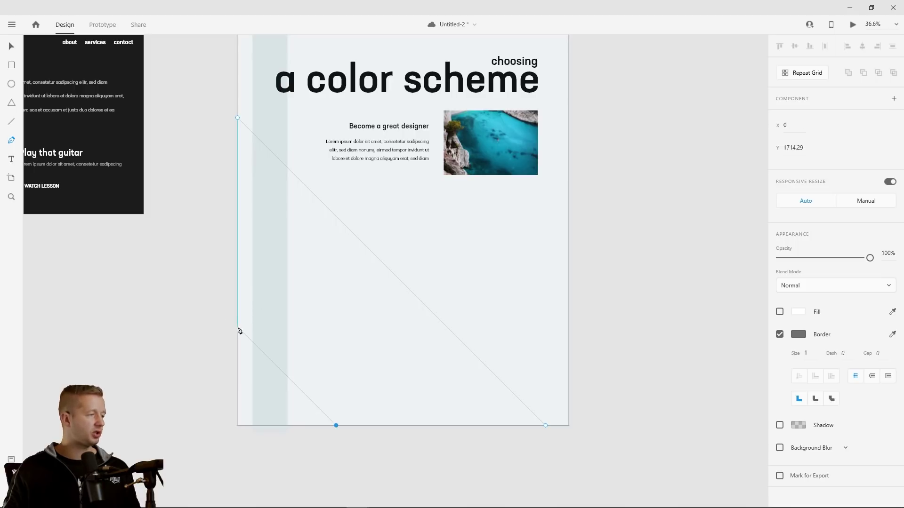
left_click(237, 118)
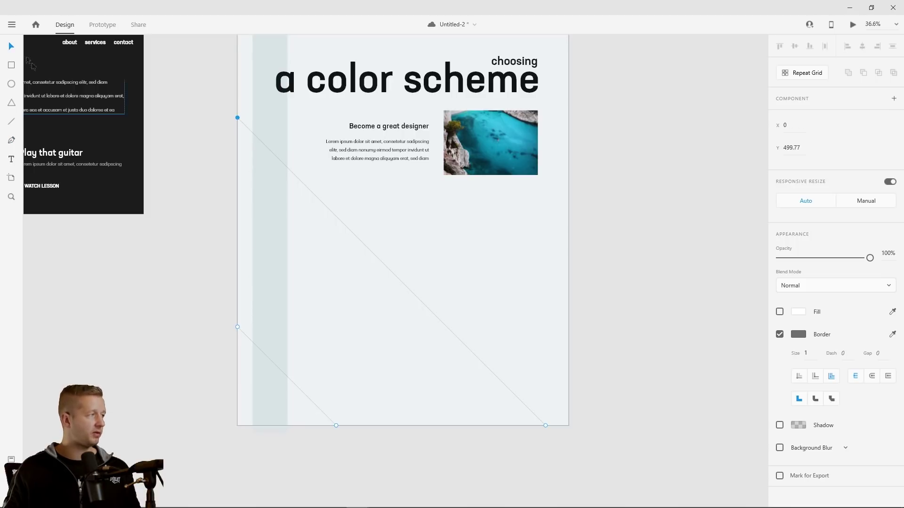
left_click(10, 47)
left_click(167, 315)
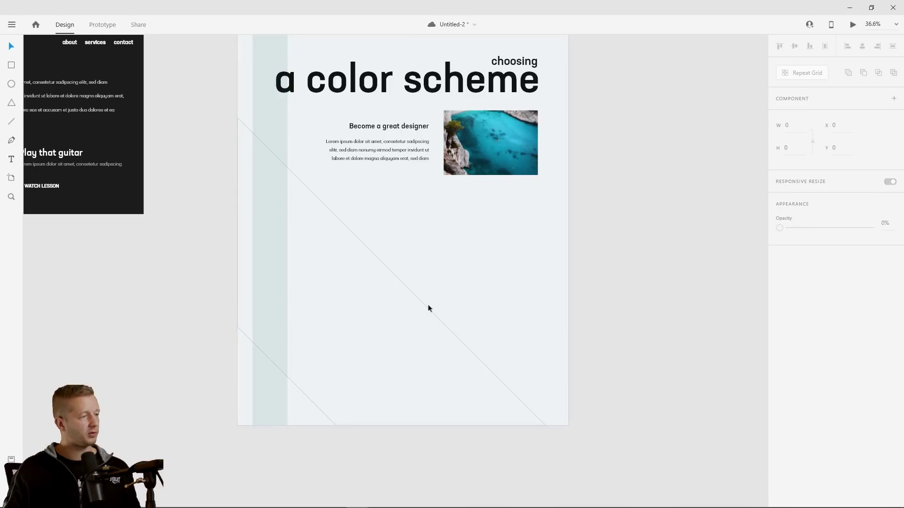
Remove the diagonal band's border and give it a solid fill sampled from the dark "a color scheme" heading
left_click(428, 308)
left_click(780, 334)
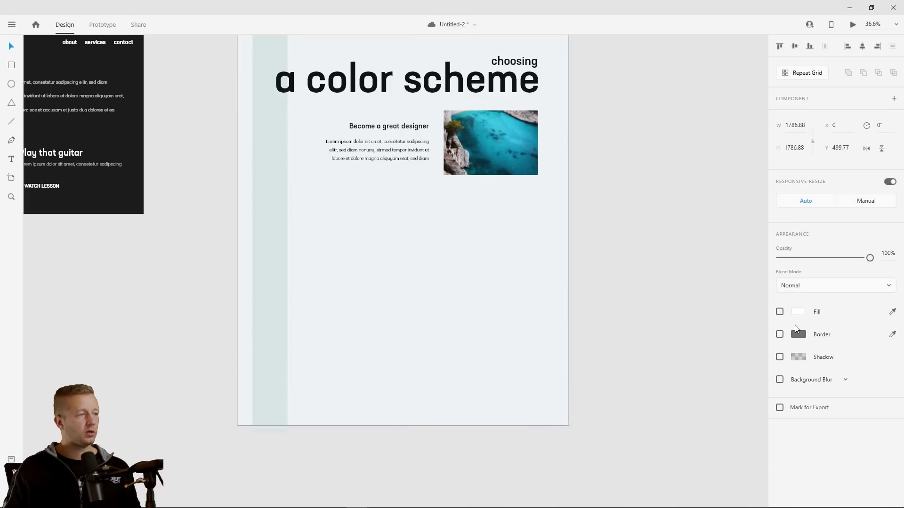
left_click(780, 311)
left_click(798, 312)
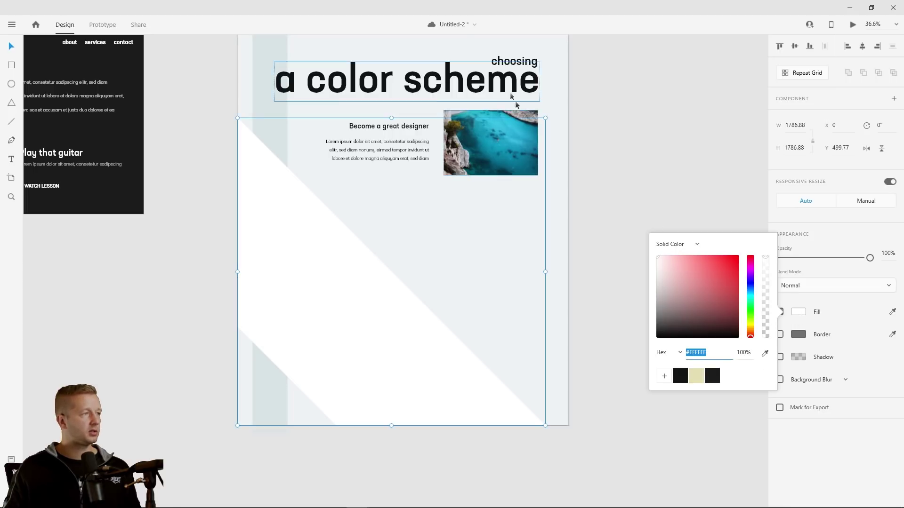
left_click(765, 353)
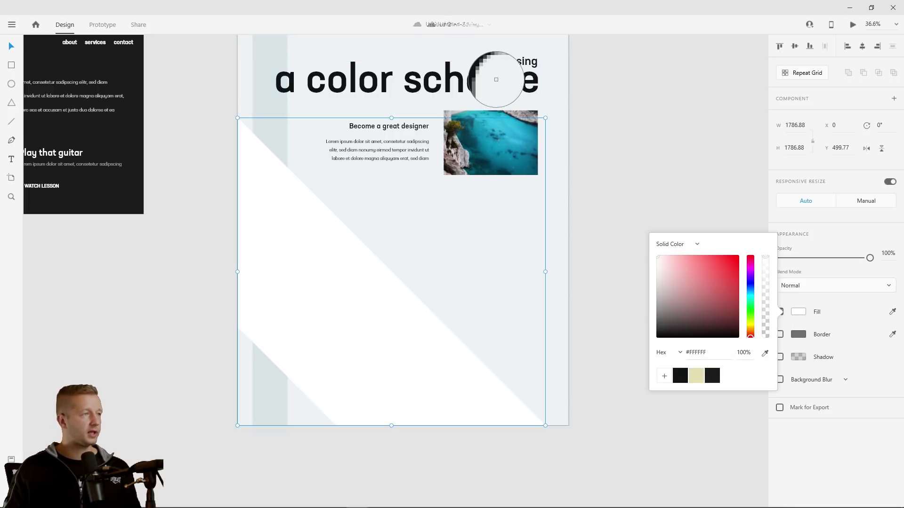
left_click(493, 78)
left_click(673, 154)
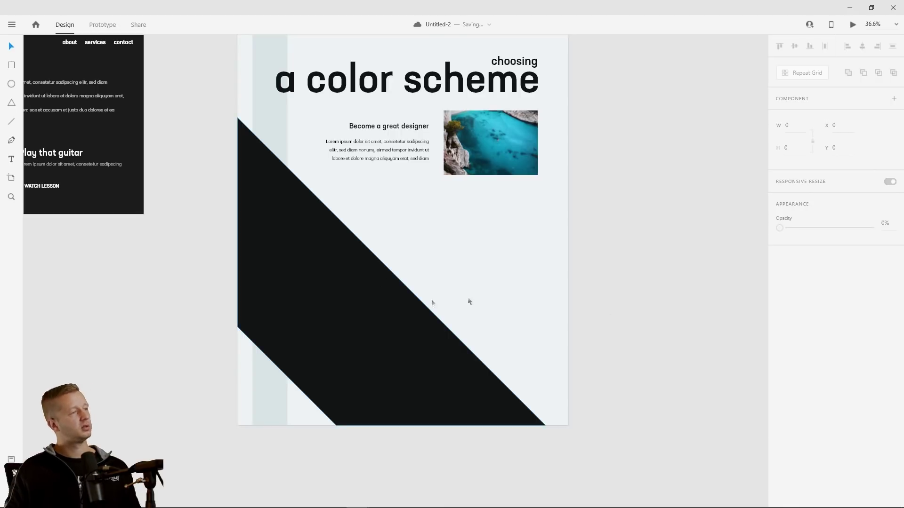
Recolor the diagonal band and both heading lines together to a slightly lighter, bluish dark gray and save the document
left_click(369, 296)
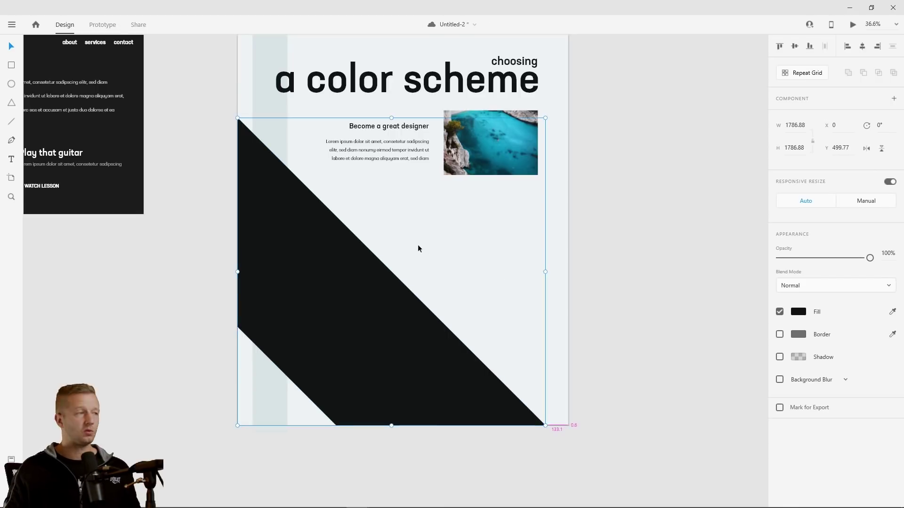
scroll(418, 242, "up", 2)
scroll(418, 242, "down", 2)
scroll(422, 230, "up", 3)
left_click(466, 149, "shift")
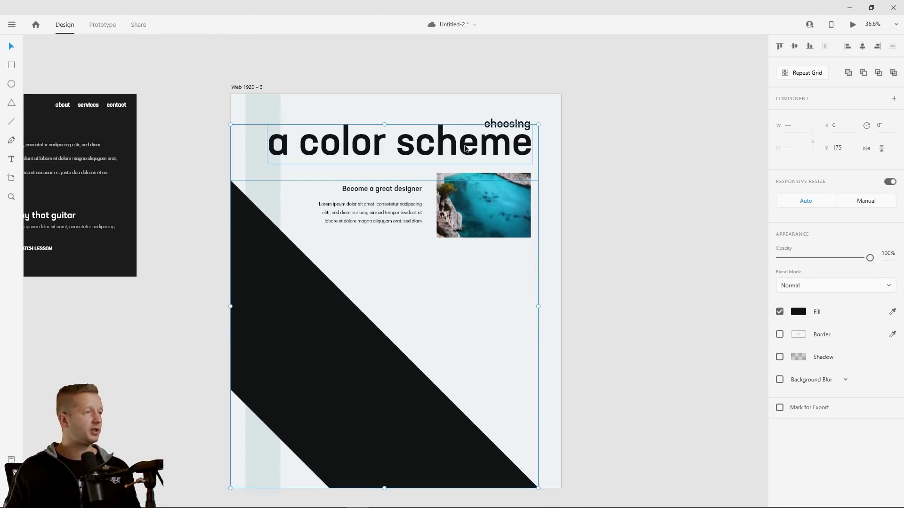
left_click(514, 125, "shift")
left_click(798, 312)
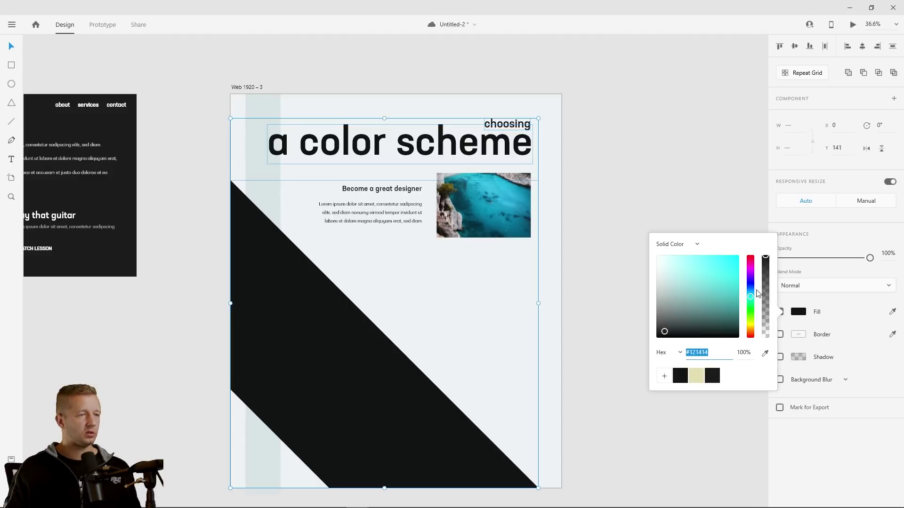
left_click_drag(751, 296, 750, 292)
left_click_drag(658, 336, 678, 328)
left_click(670, 180)
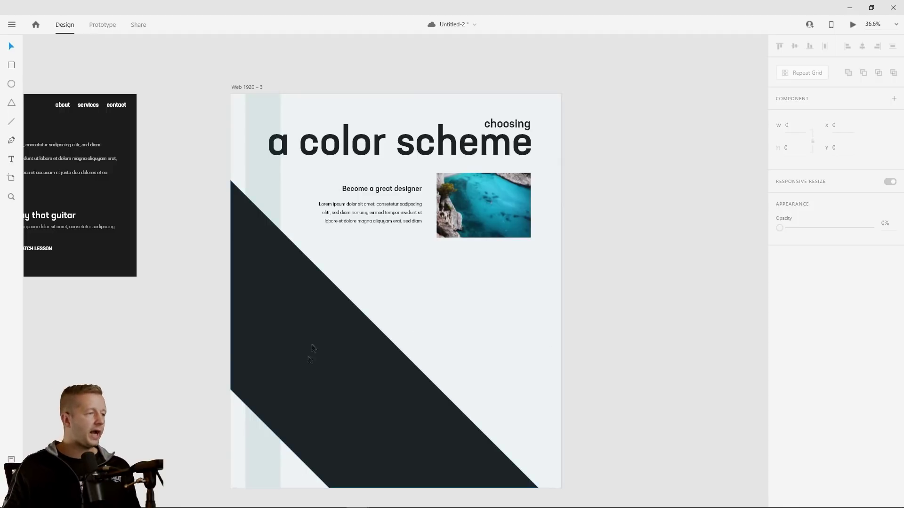
key("ctrl+s")
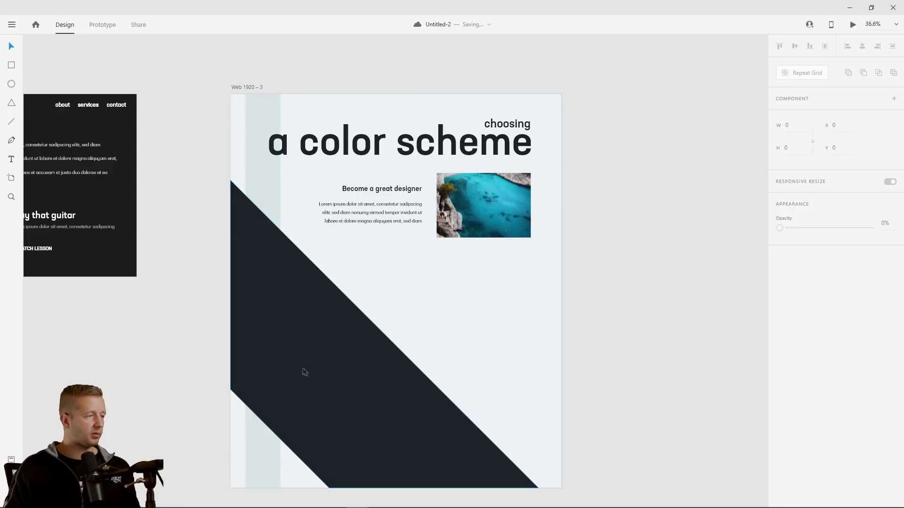
left_click(306, 371)
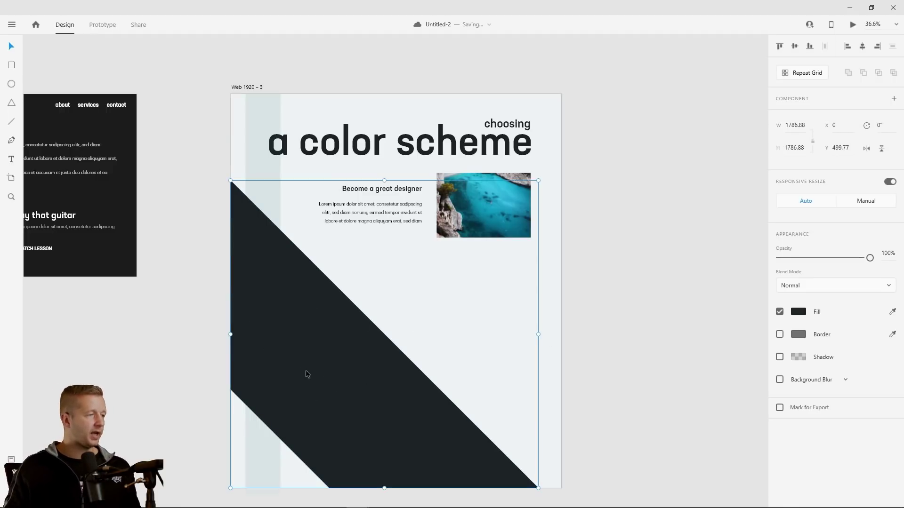
left_click(605, 342)
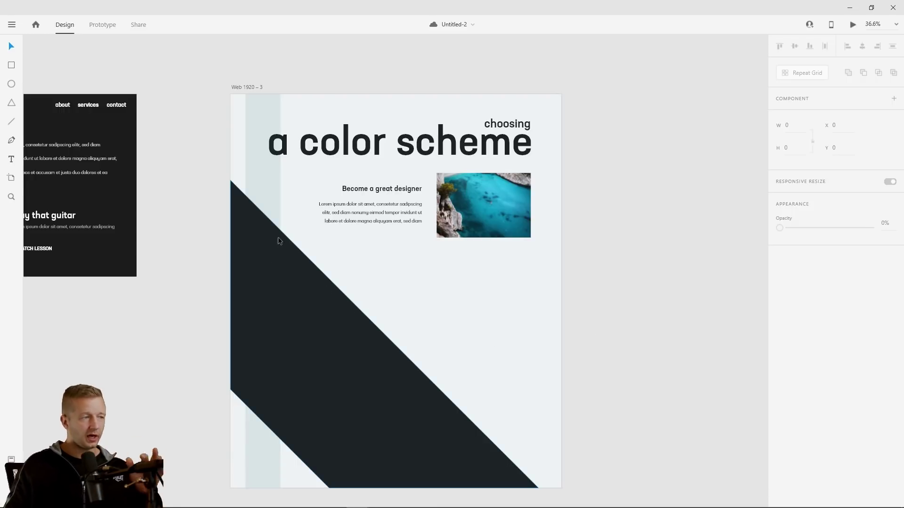
left_click_drag(530, 266, 403, 357)
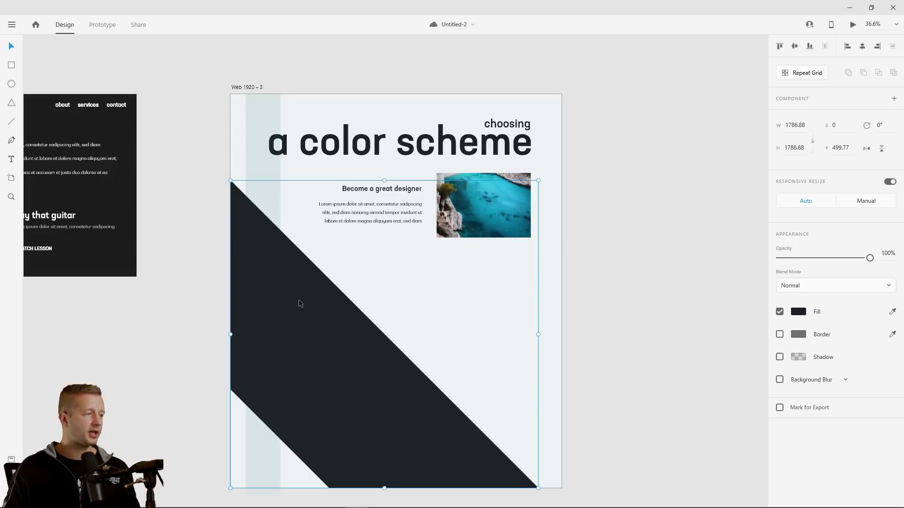
left_click(427, 291)
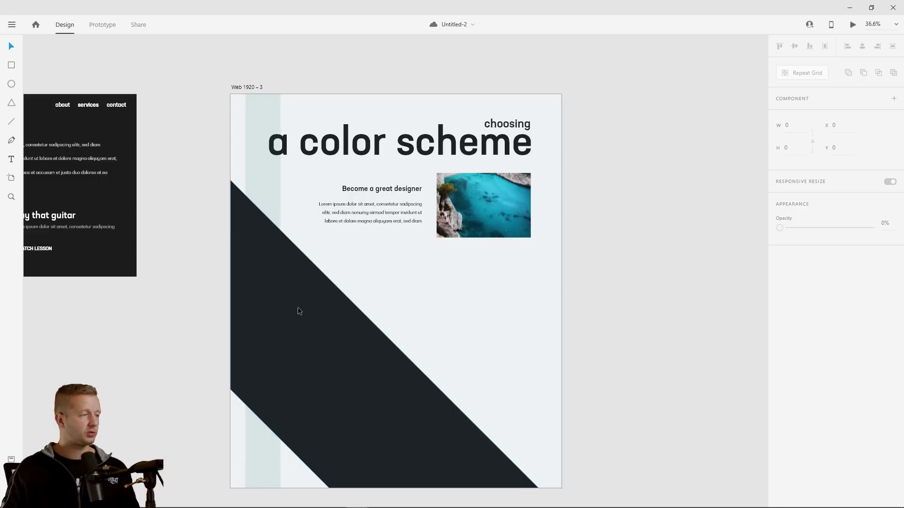
left_click(302, 292)
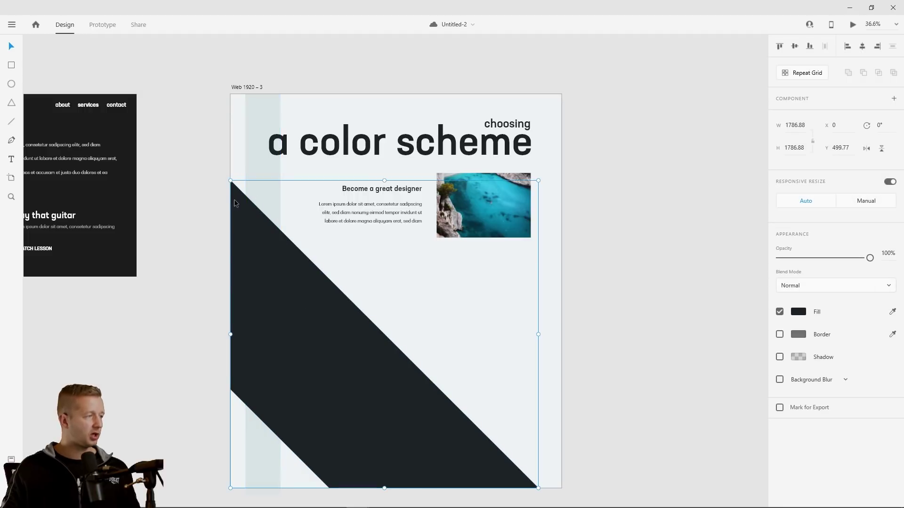
left_click(364, 220)
left_click(380, 253)
Tighten the text box of the lorem ipsum paragraph beside the photo to about 611 wide and 131 high
scroll(369, 248, "up", 3)
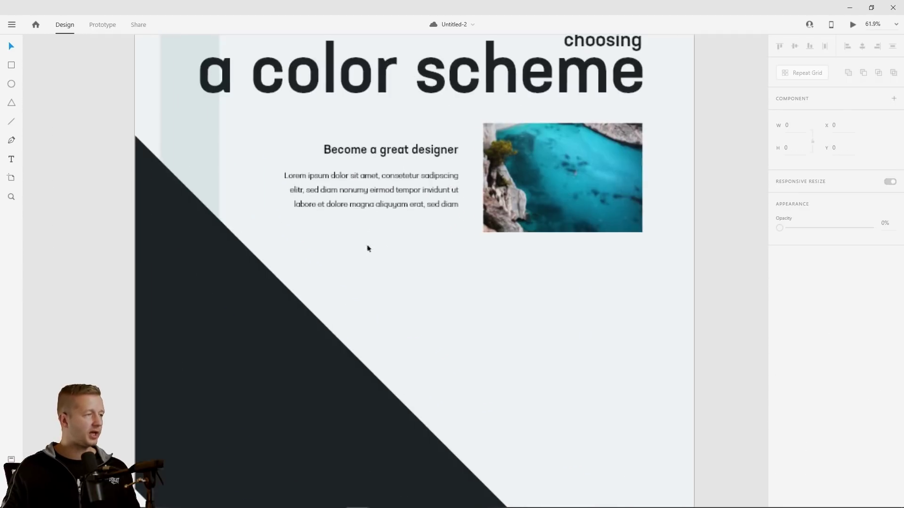
left_click_drag(369, 249, 448, 287)
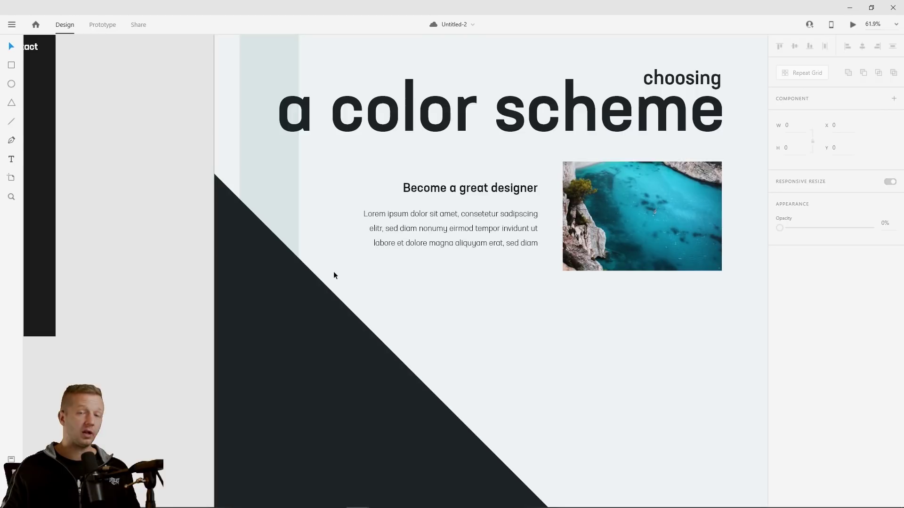
left_click(367, 228)
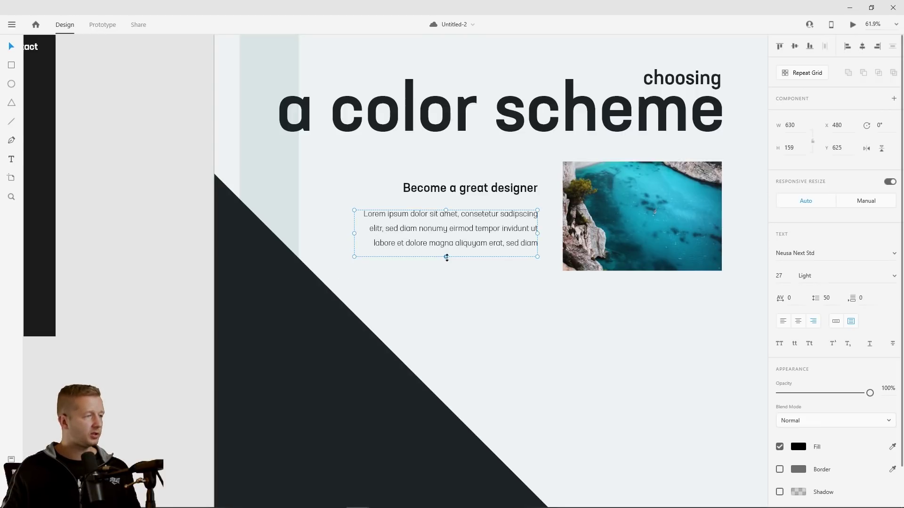
left_click_drag(447, 257, 446, 249)
left_click_drag(354, 230, 359, 227)
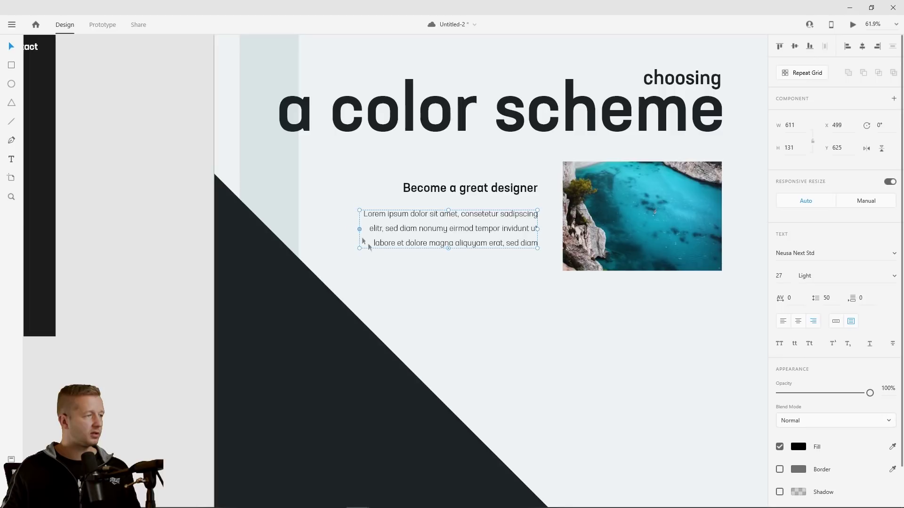
left_click(371, 269)
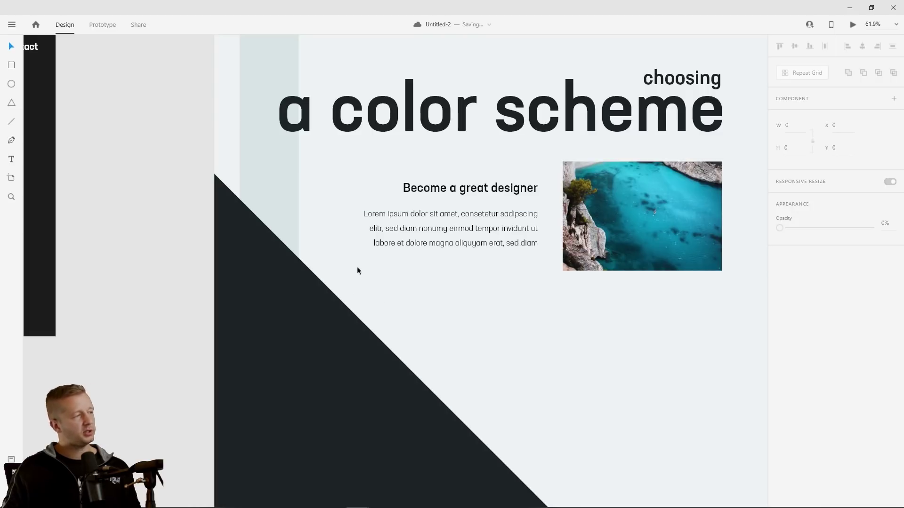
Widen the text box of the lorem ipsum paragraph beside the photo to 675
scroll(470, 329, "down", 3)
scroll(489, 327, "up", 2)
left_click(403, 250)
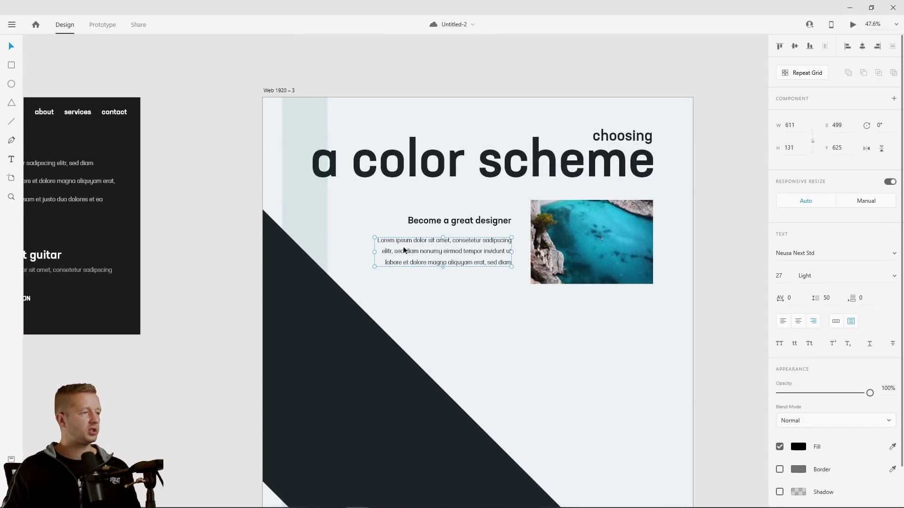
mouse_move(373, 251)
left_mouse_down()
mouse_move(346, 251)
mouse_move(364, 251)
left_mouse_up()
Raise the dark band's upper-left anchor to Y 422.25 and extend its lower-right anchor to the artboard's bottom-right corner
left_click(301, 289)
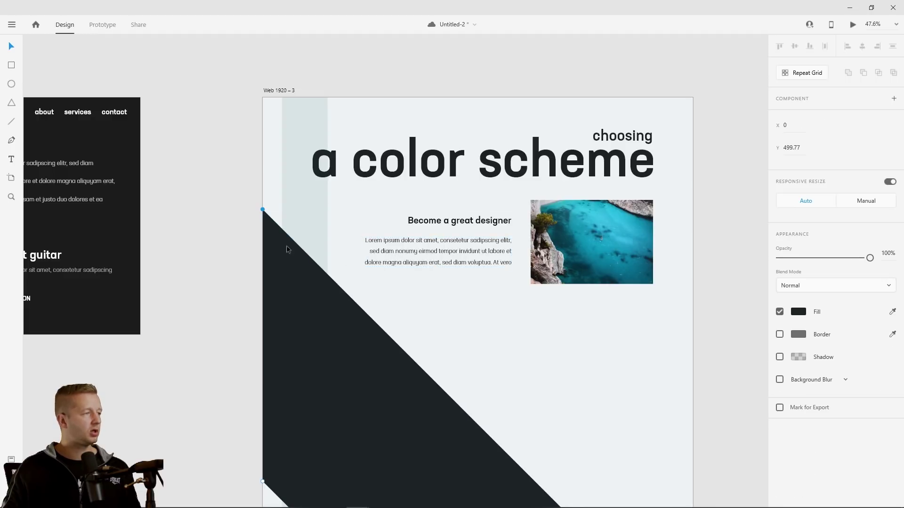
left_click_drag(261, 192, 263, 192)
left_click_drag(546, 384, 490, 318)
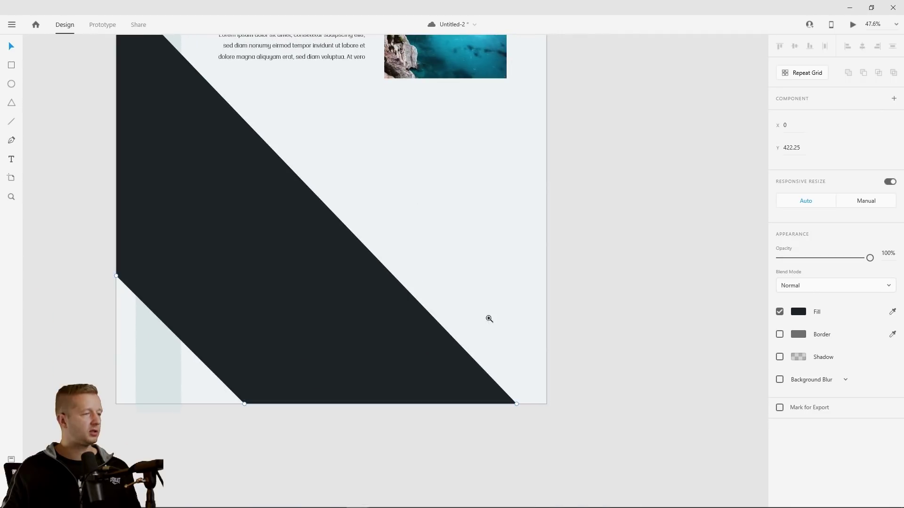
left_click_drag(518, 405, 547, 403)
left_click_drag(438, 160, 512, 354)
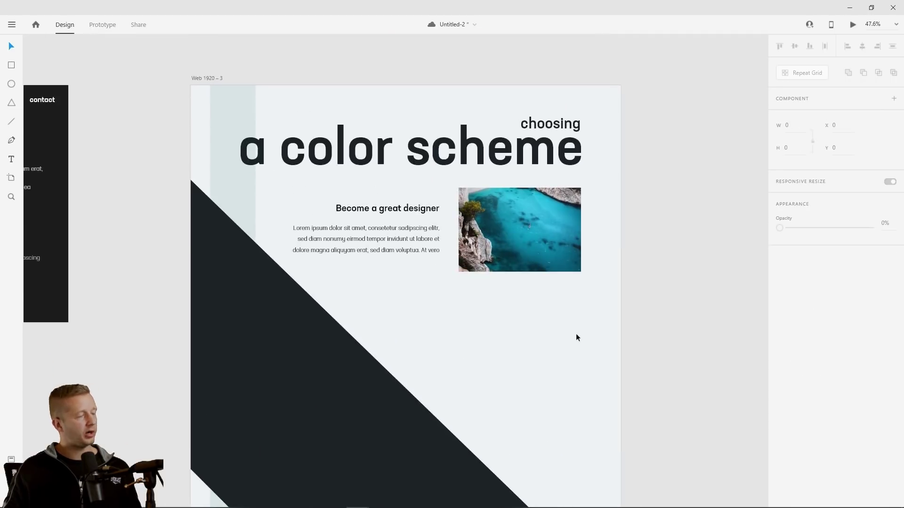
left_click_drag(443, 329, 490, 264)
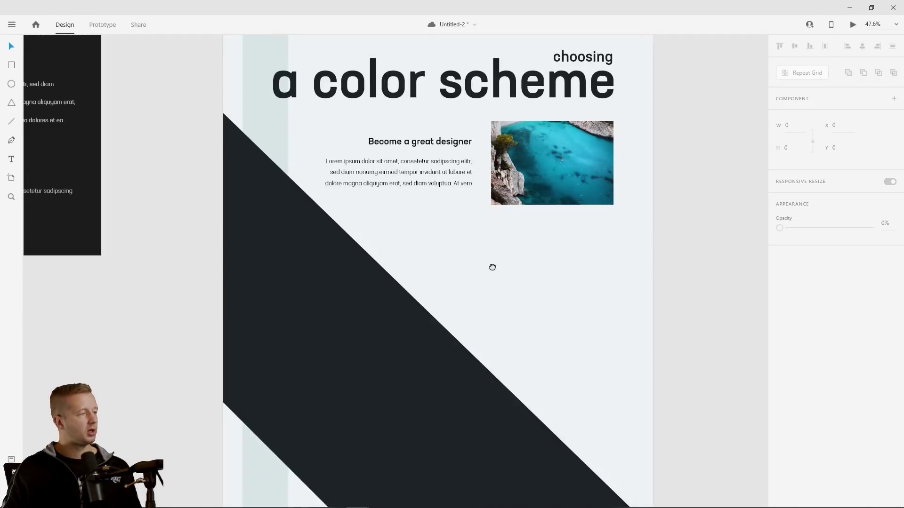
Add the heading text "fantastic" over the left part of the dark band and fill it with white
left_click(12, 160)
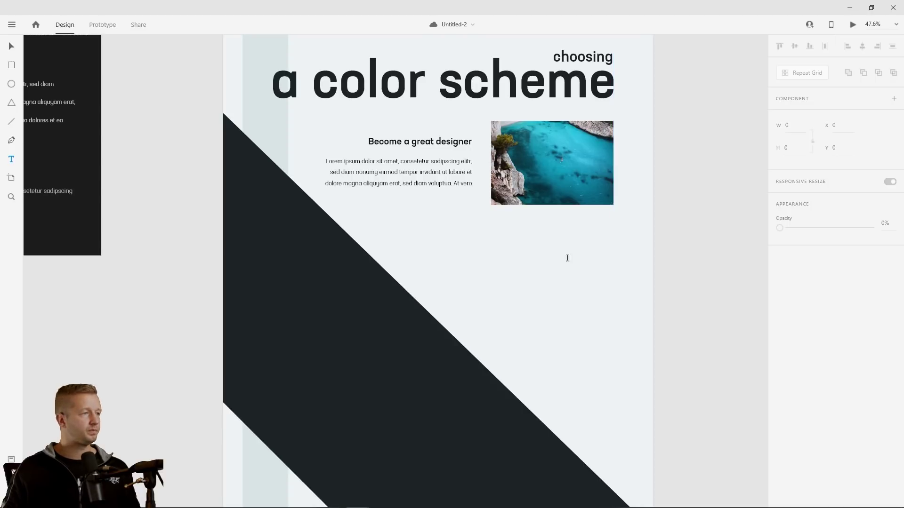
left_click(266, 290)
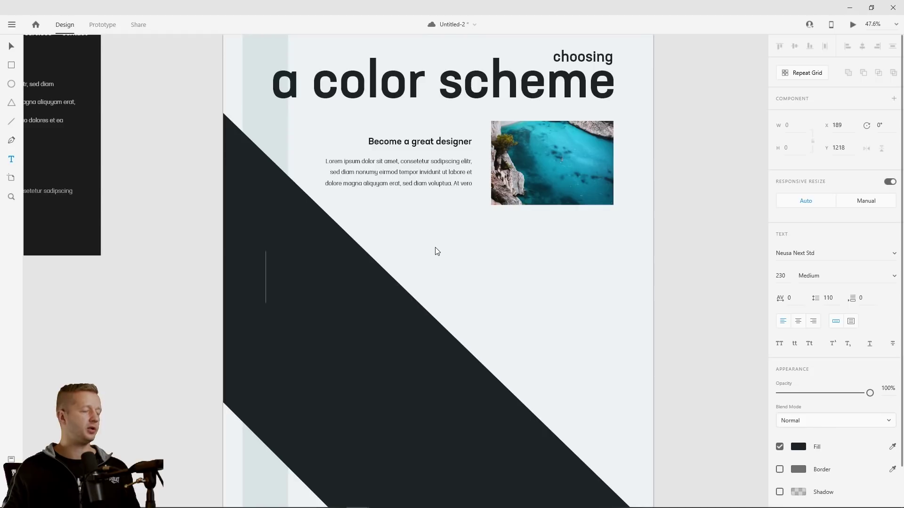
type("colors")
type("tic")
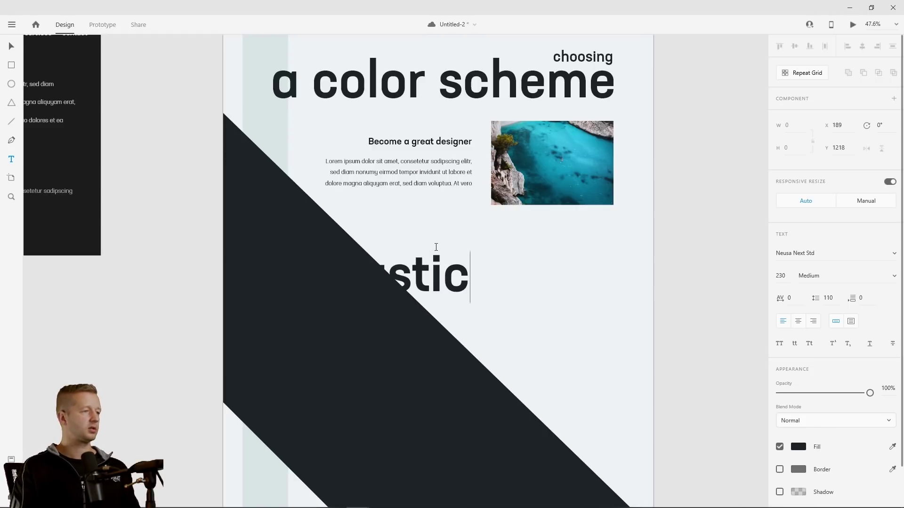
key("Escape")
left_click(798, 446)
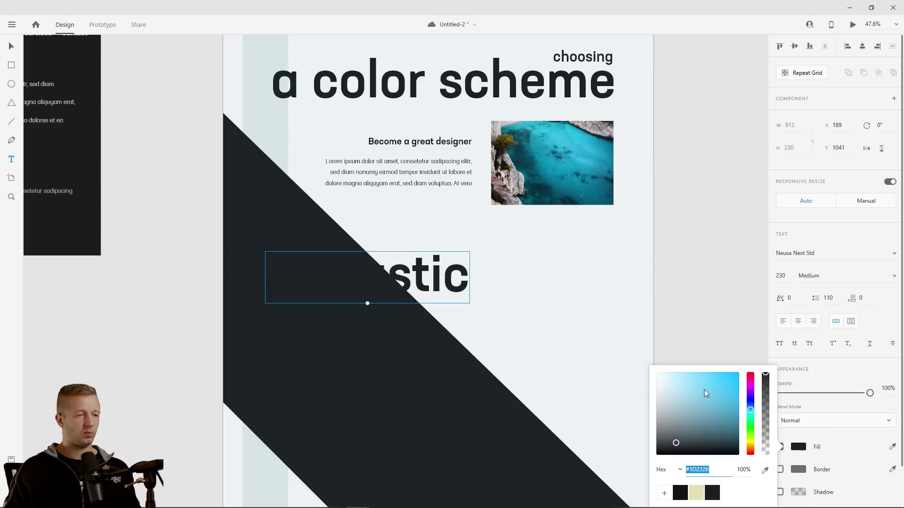
left_click(658, 374)
key("Escape")
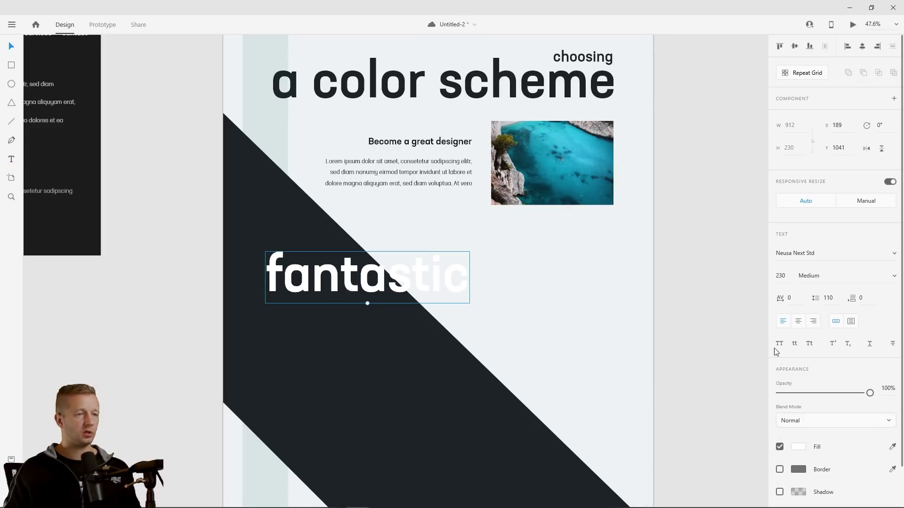
Set the "fantastic" heading's font size to 89 and move it up to Y 1120
left_click_drag(780, 276, 807, 487)
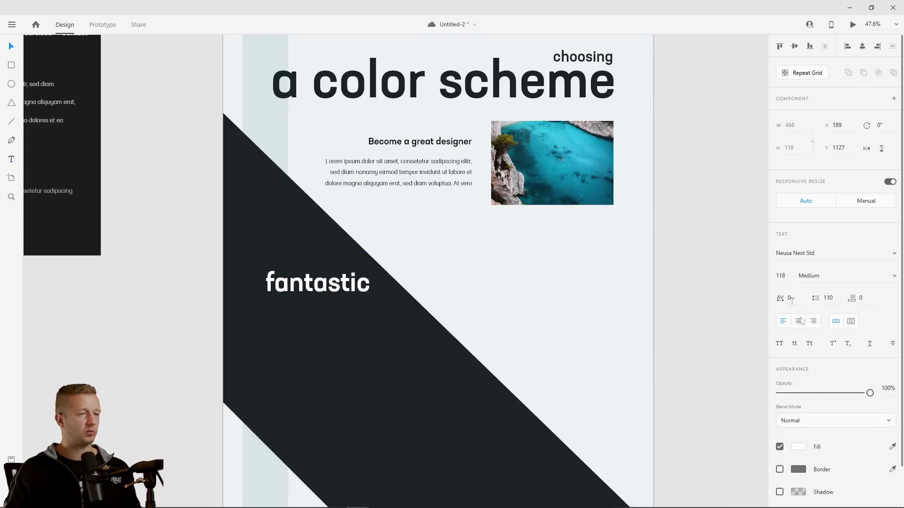
left_click_drag(801, 321, 777, 350)
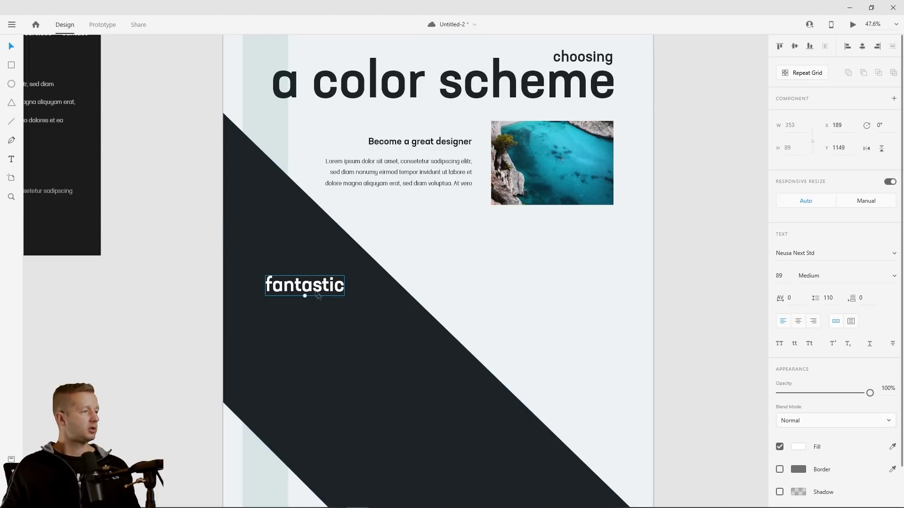
left_click_drag(319, 287, 319, 280)
left_click(678, 283)
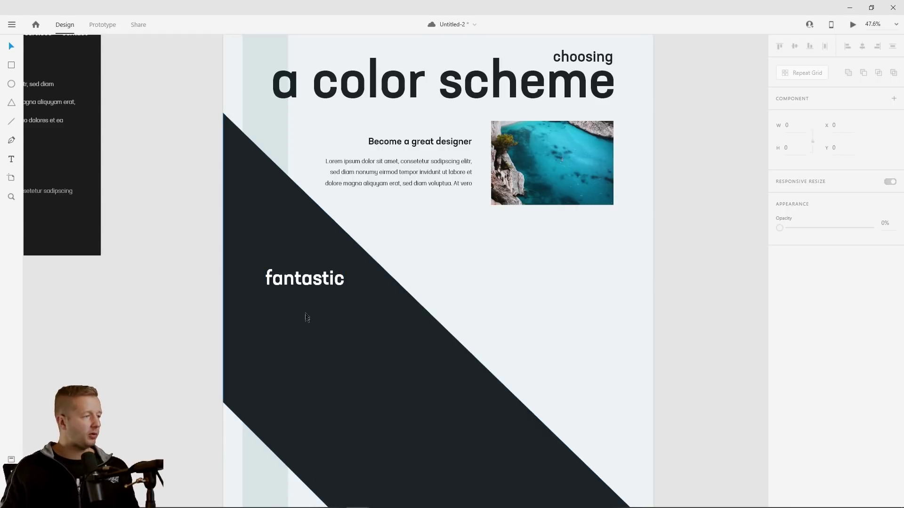
Place a left-aligned copy of the lorem ipsum paragraph in front of the band, beneath "fantastic" at X 189, Y 1289
left_click(416, 179)
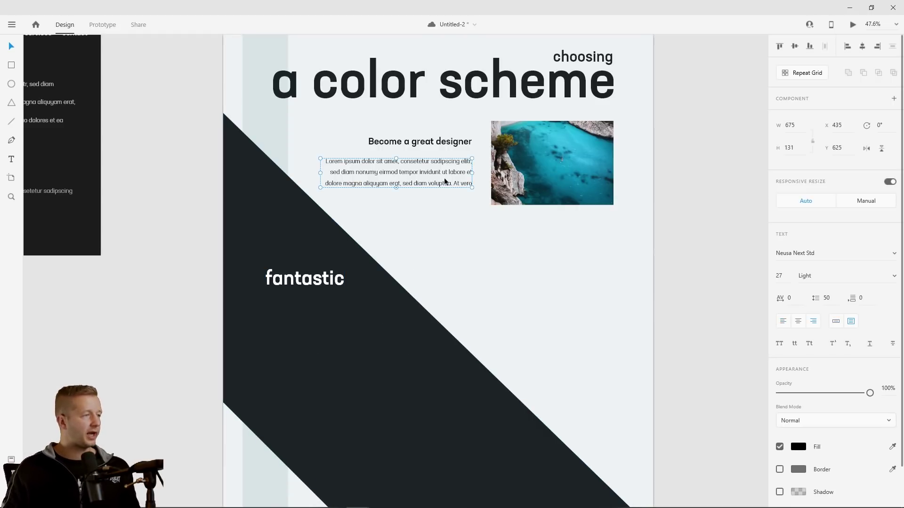
left_click_drag(424, 178, 460, 315)
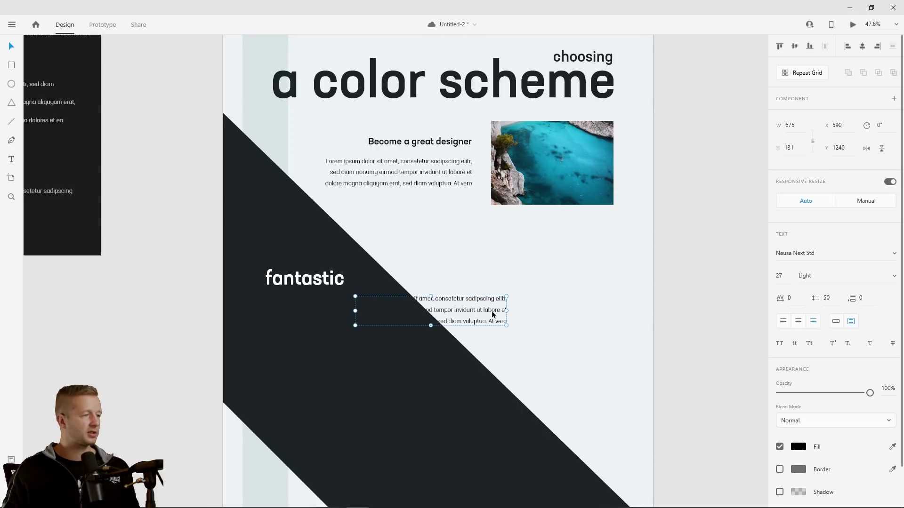
right_click(484, 309)
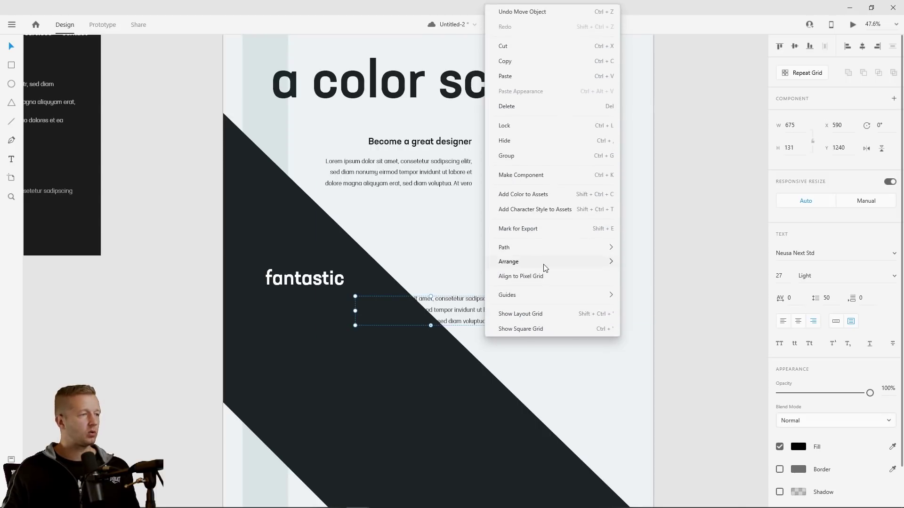
mouse_move(537, 264)
left_click(650, 266)
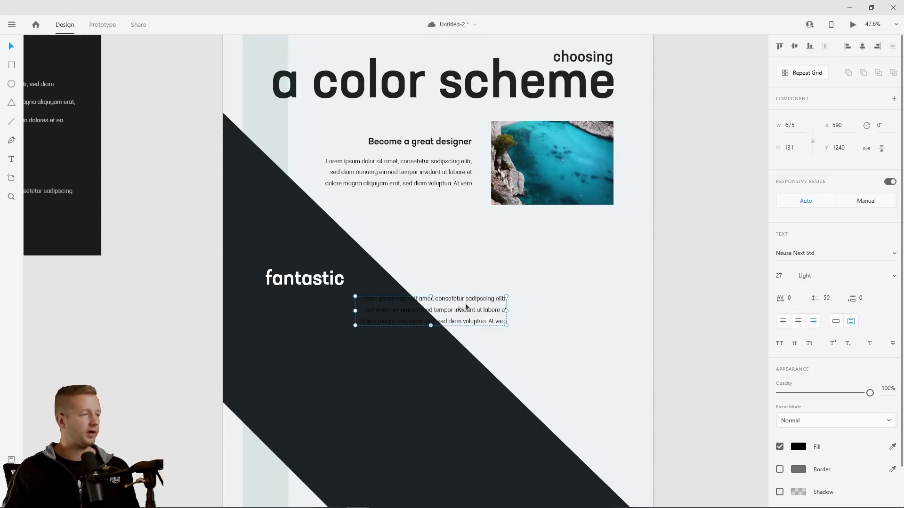
left_click_drag(466, 307, 331, 326)
left_click(782, 322)
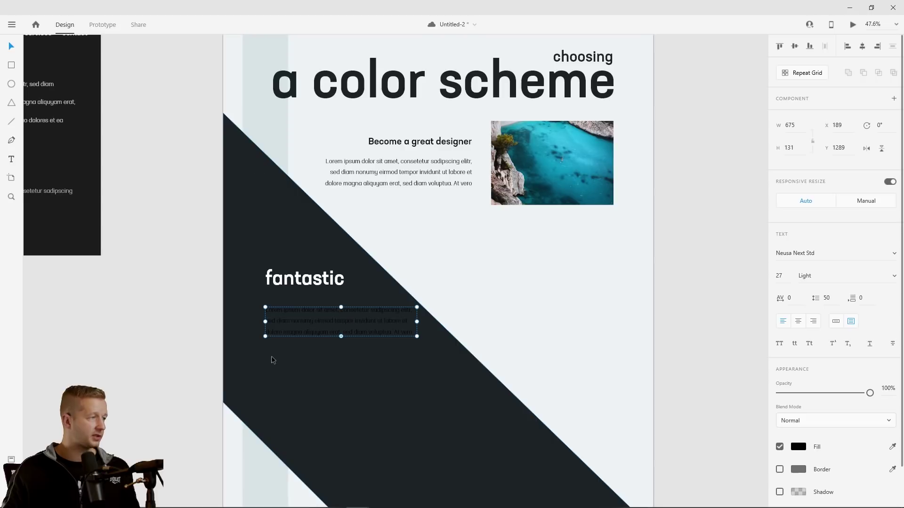
Try white as the fill color of the paragraph copy on the band
left_click(798, 446)
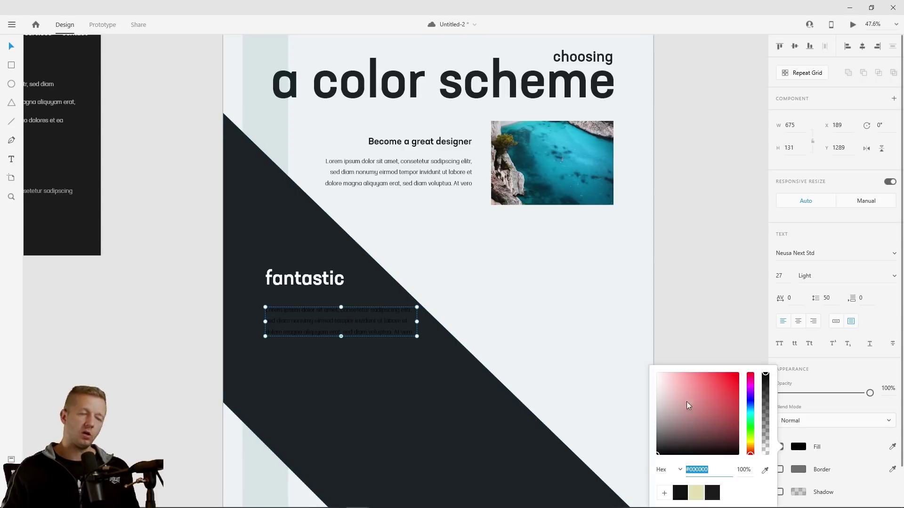
left_click_drag(723, 428, 606, 329)
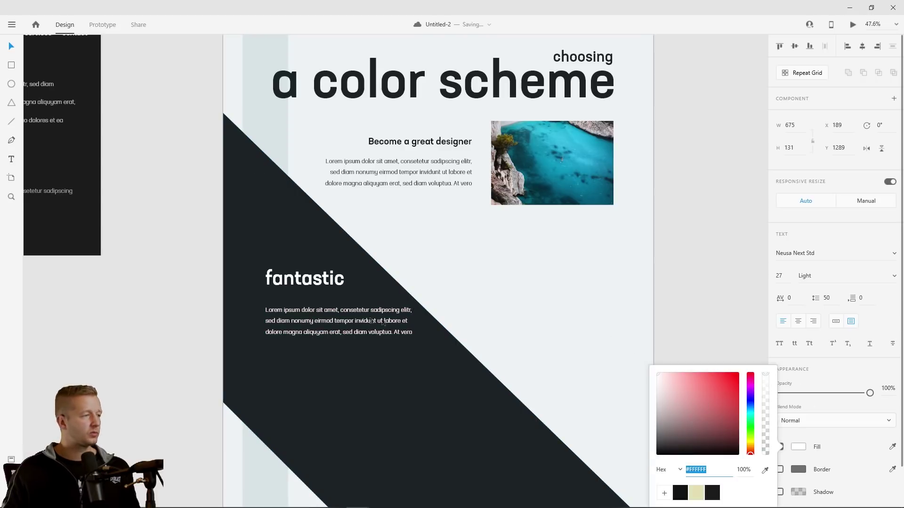
left_click(360, 322)
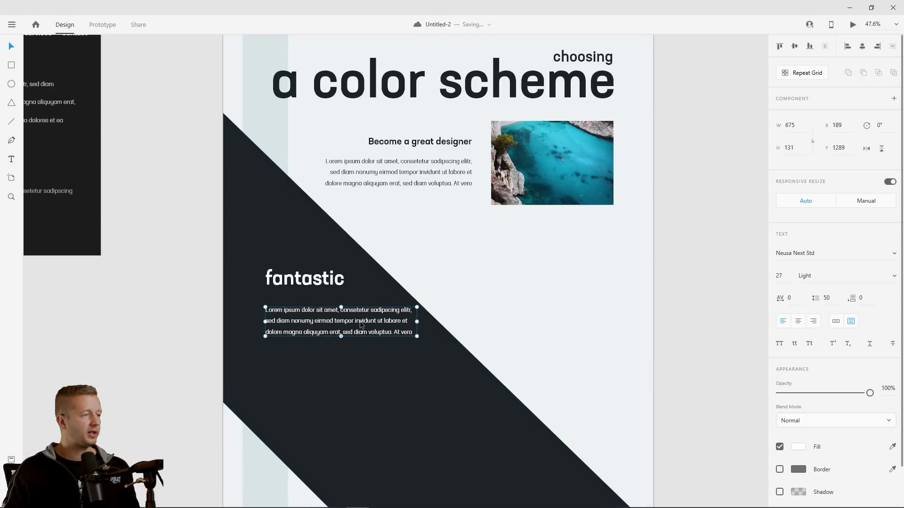
Sample the dark band's color for the copied paragraph's fill and lighten it to the bluish gray #B1C4CE
left_click(891, 447)
left_click(416, 385)
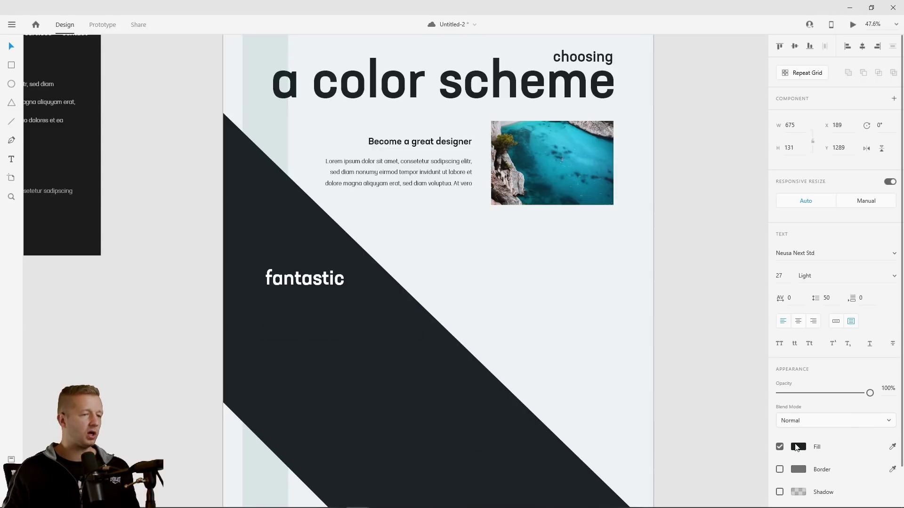
left_click(797, 447)
left_click_drag(670, 395, 668, 388)
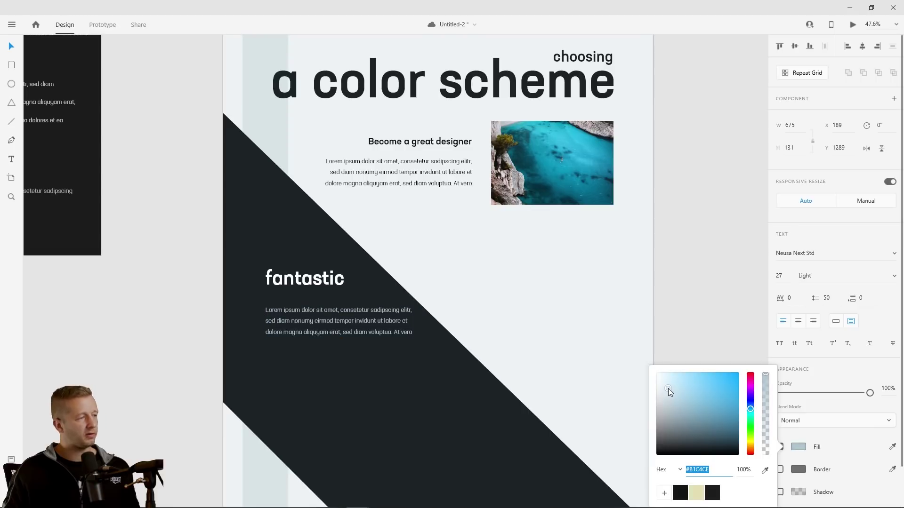
Narrow the text box of the paragraph beneath "fantastic" to 574
left_click(367, 324)
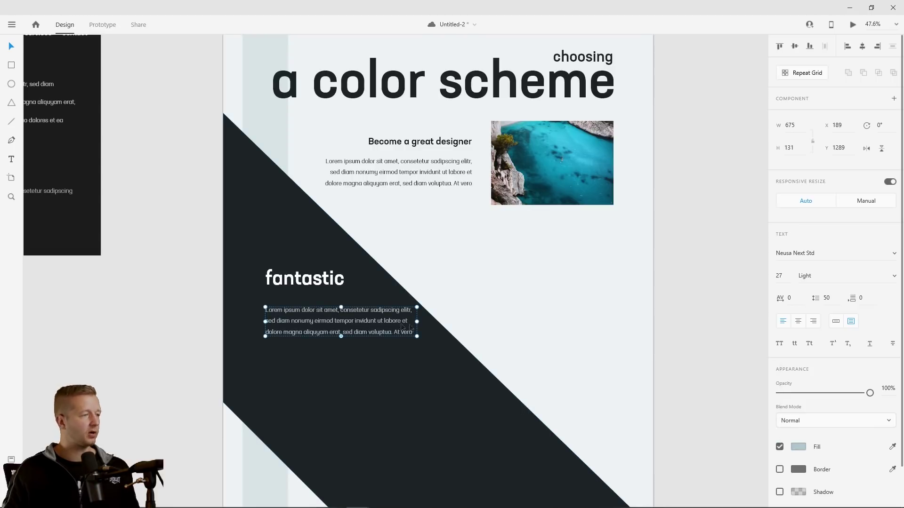
left_click_drag(416, 320, 394, 322)
left_click(699, 327)
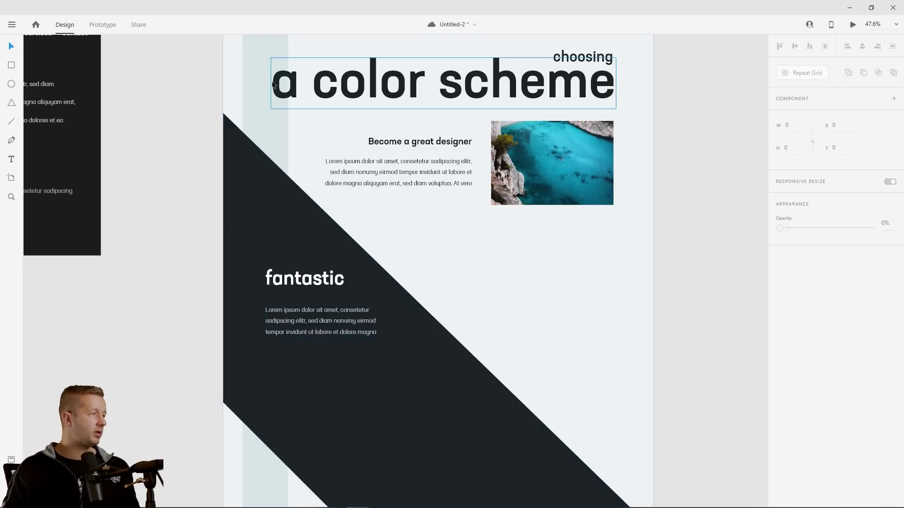
Add a vertical guide at the left edge of "a color scheme" and align "fantastic" and its paragraph to it at X 213
left_click(304, 279)
left_click(319, 321, "shift")
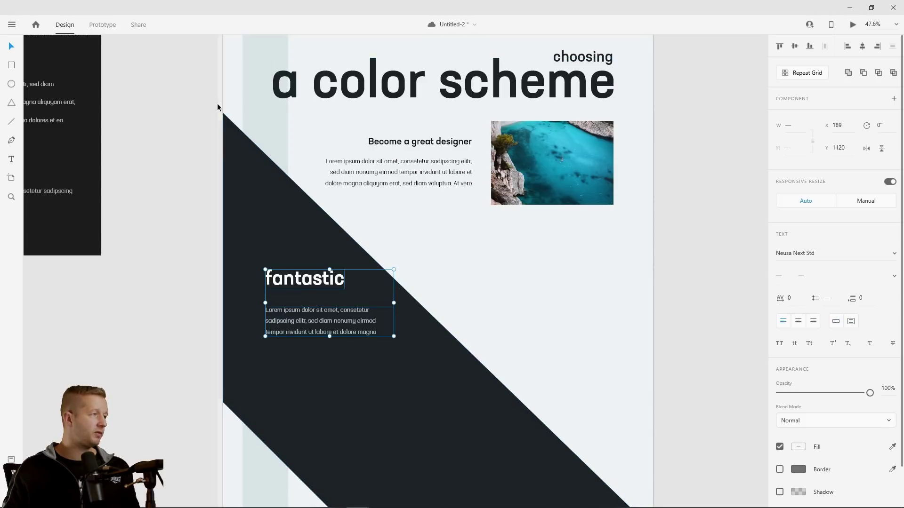
left_click_drag(222, 101, 273, 101)
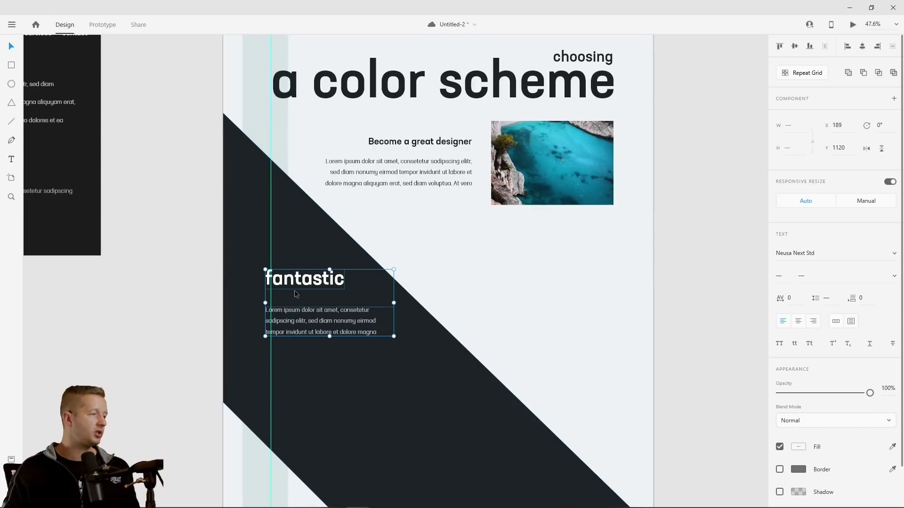
left_click_drag(305, 323, 312, 323)
left_click(710, 320)
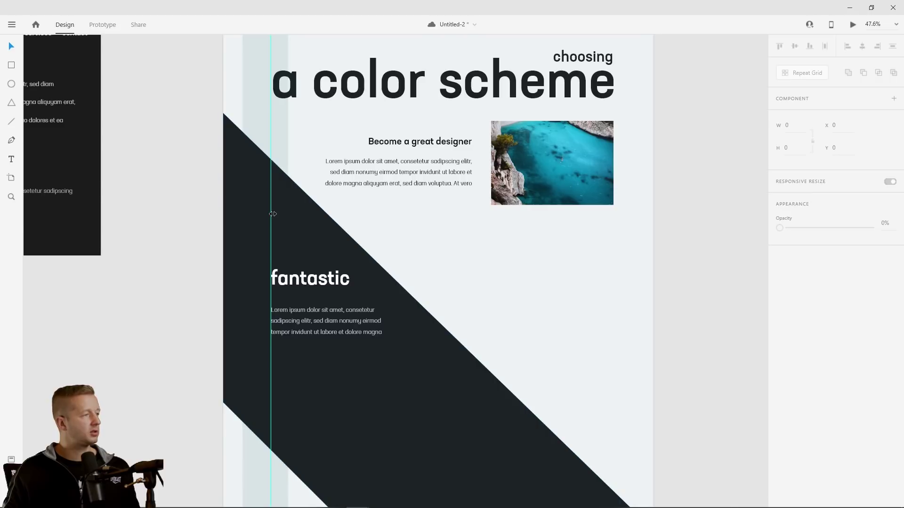
Move the paragraph on the band down to Y 1354 and the "fantastic" heading down to Y 1218
scroll(702, 256, "down", 3)
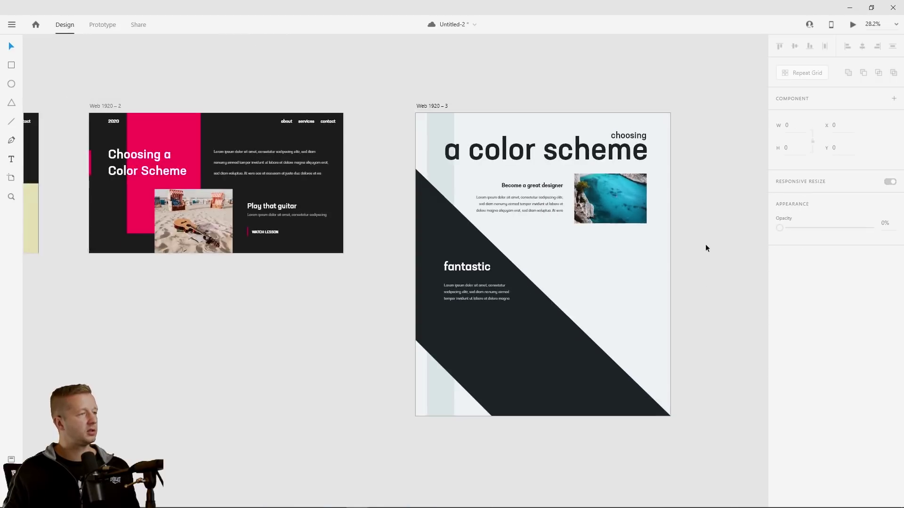
scroll(705, 244, "up", 2)
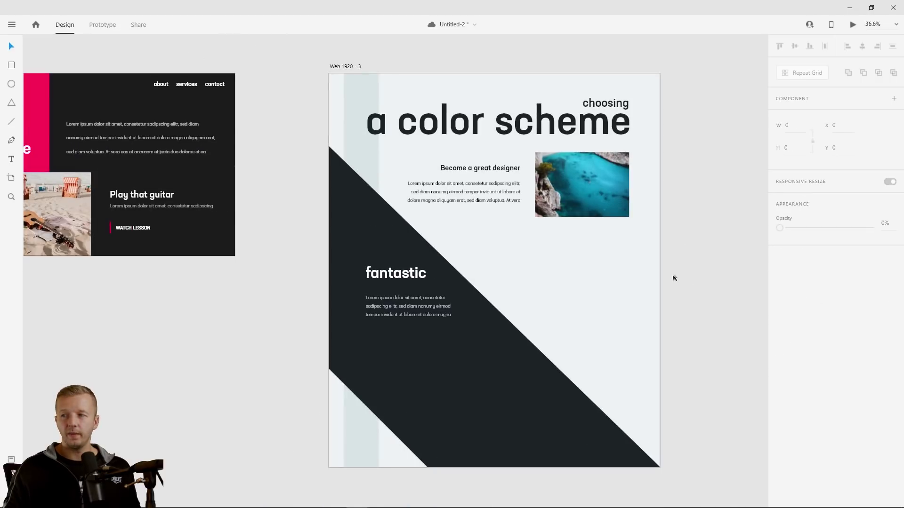
left_click(377, 276)
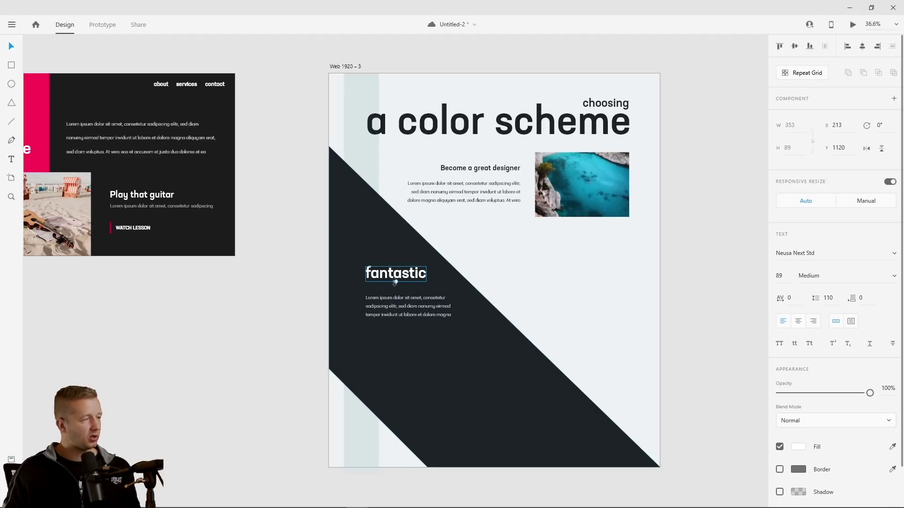
left_click(397, 307)
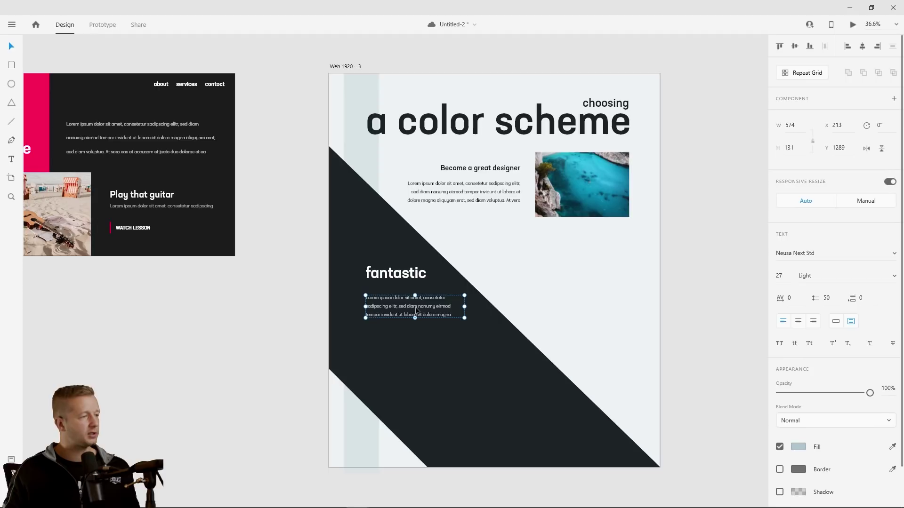
mouse_move(416, 307)
left_mouse_down()
mouse_move(418, 329)
mouse_move(418, 320)
left_mouse_up()
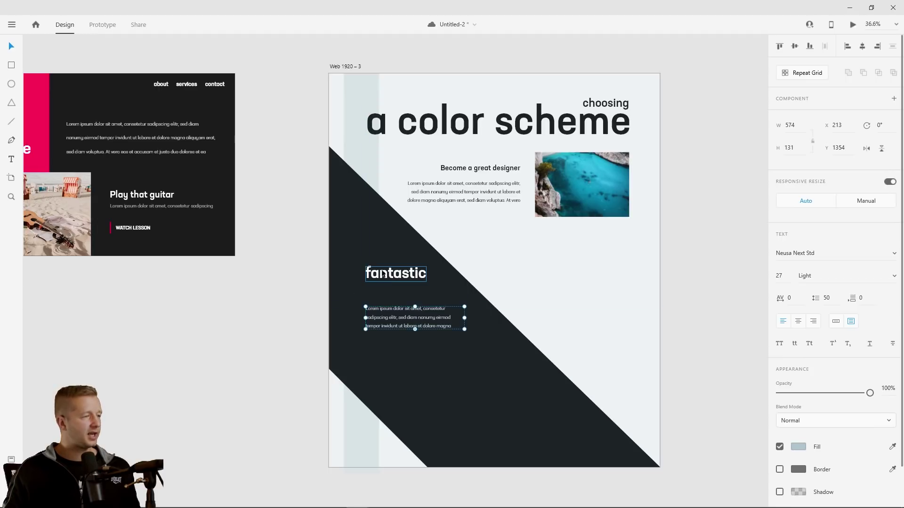
mouse_move(381, 275)
left_mouse_down()
mouse_move(381, 296)
mouse_move(380, 288)
left_mouse_up()
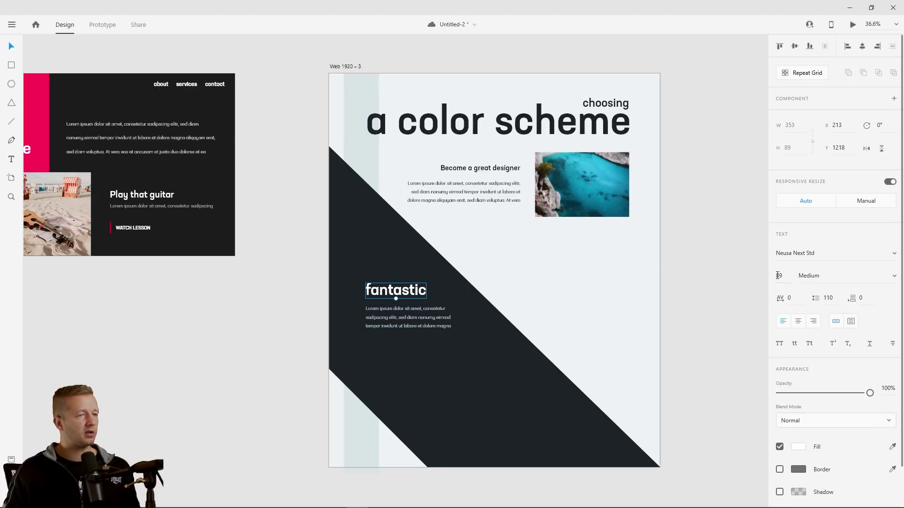
Enlarge the "fantastic" heading's font size slightly
left_click_drag(782, 276, 702, 260)
left_click(438, 321)
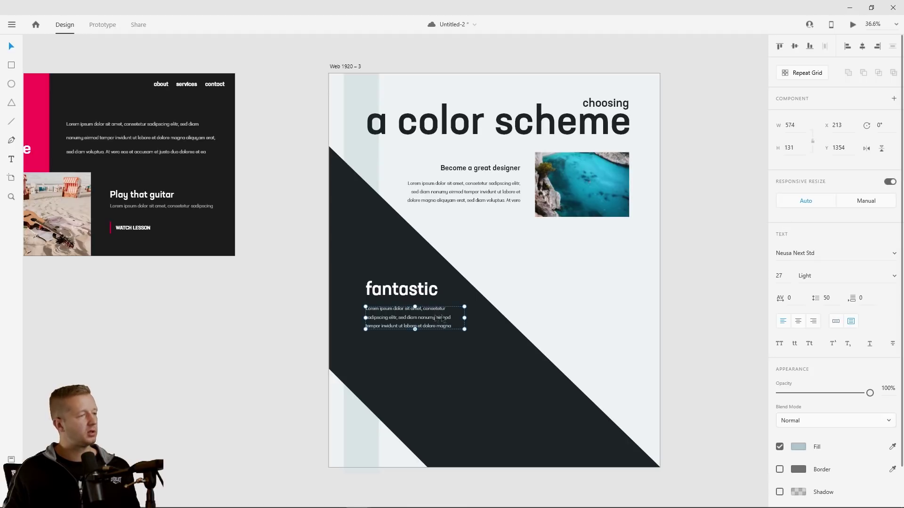
Widen the text box of the paragraph beneath "fantastic" to 652 and duplicate the paragraph directly below it
left_click_drag(464, 317, 476, 315)
left_click(669, 292)
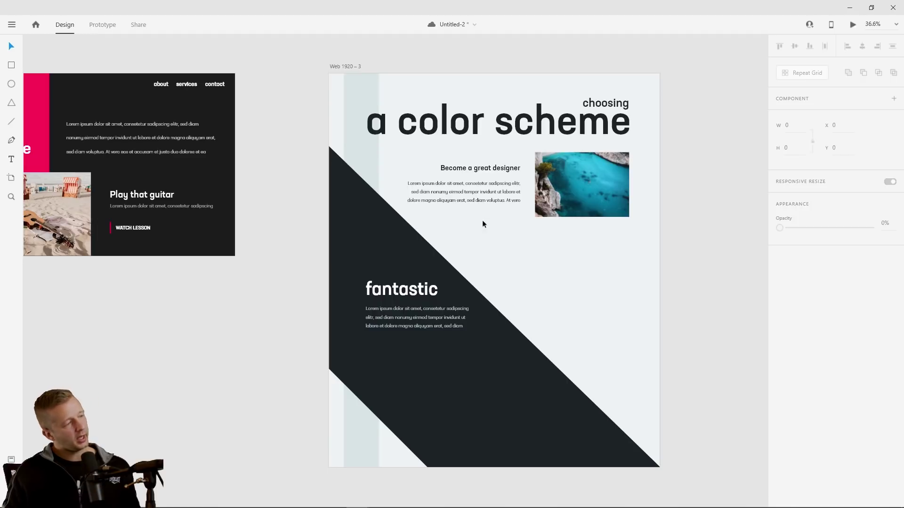
left_click(391, 322)
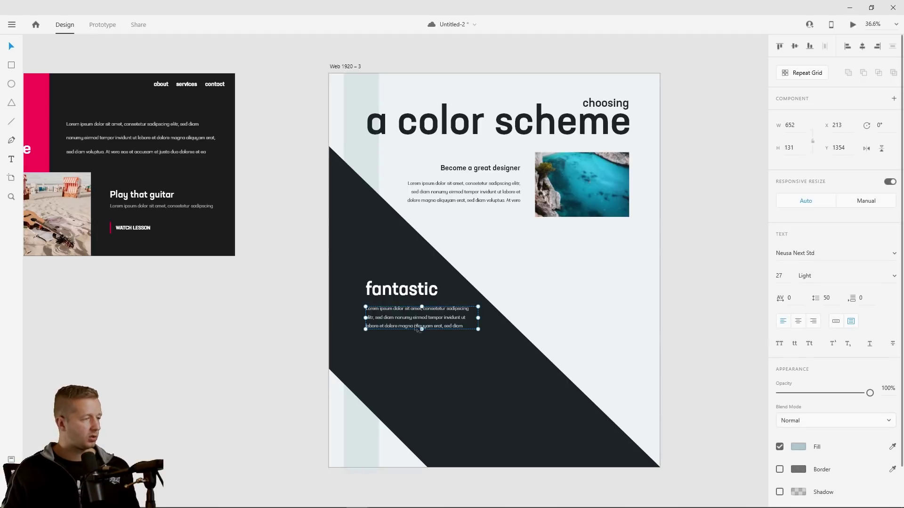
left_click_drag(410, 325, 409, 360)
left_click(648, 300)
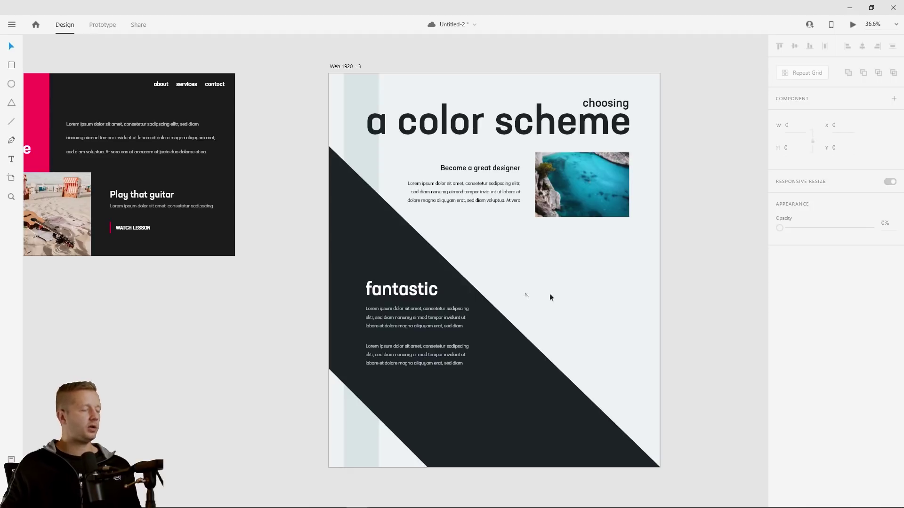
Add horizontal guides above "fantastic" and under the second paragraph, and vertical guides at the photo's left edge and the right end of "a color scheme"
left_click_drag(428, 73, 446, 281)
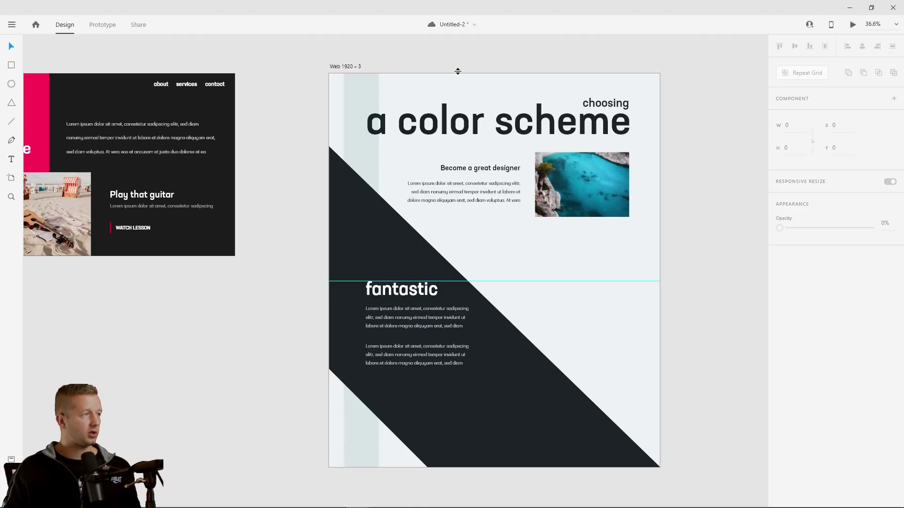
left_click_drag(457, 74, 486, 367)
left_click_drag(327, 134, 534, 146)
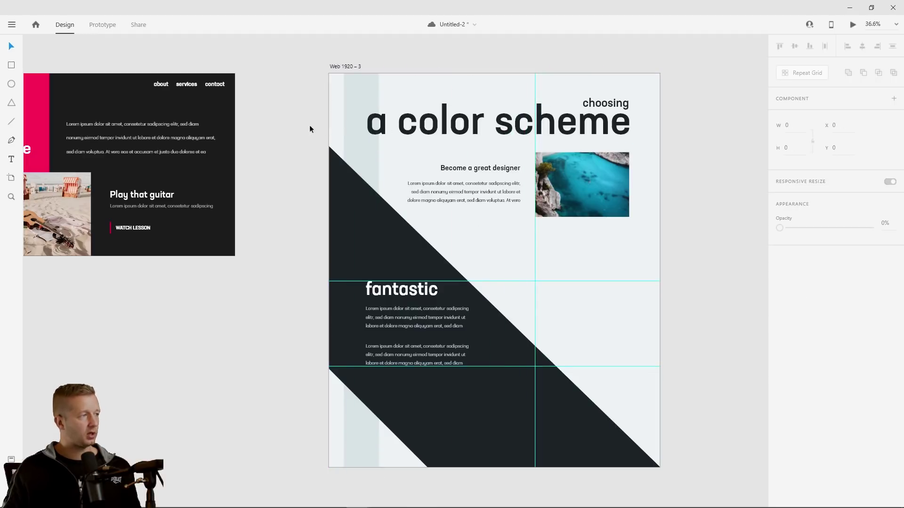
left_click_drag(328, 123, 631, 129)
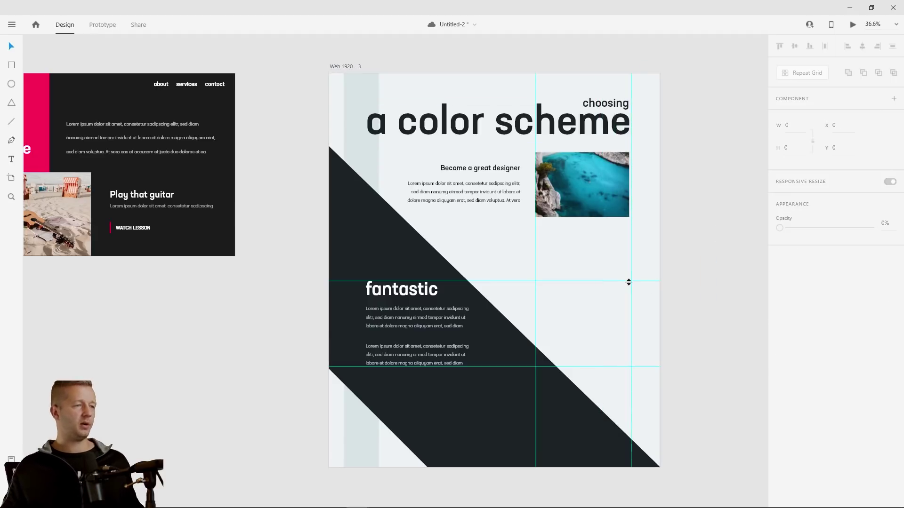
left_click_drag(586, 309, 566, 318)
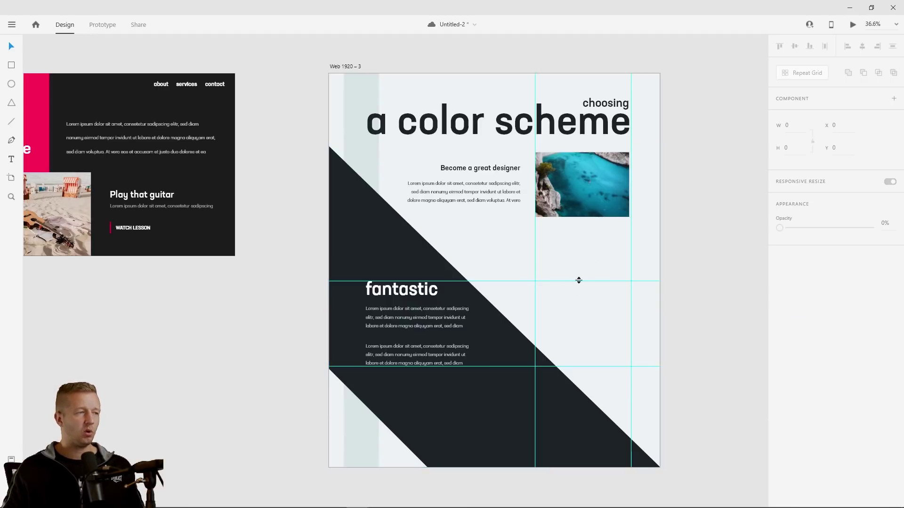
Save the document and remove the vertical guide at the photo's left edge and the horizontal guide under the second paragraph
key("ctrl+s")
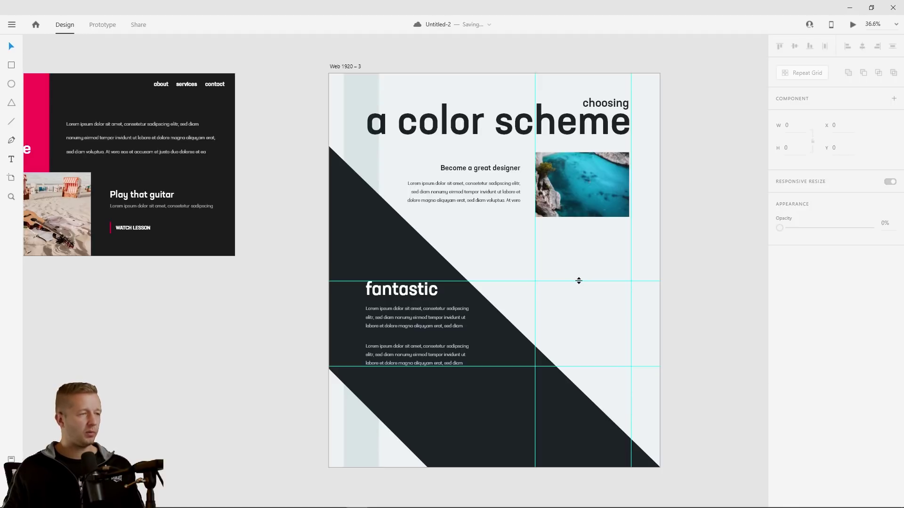
left_click_drag(535, 297, 254, 304)
left_click_drag(595, 367, 607, 486)
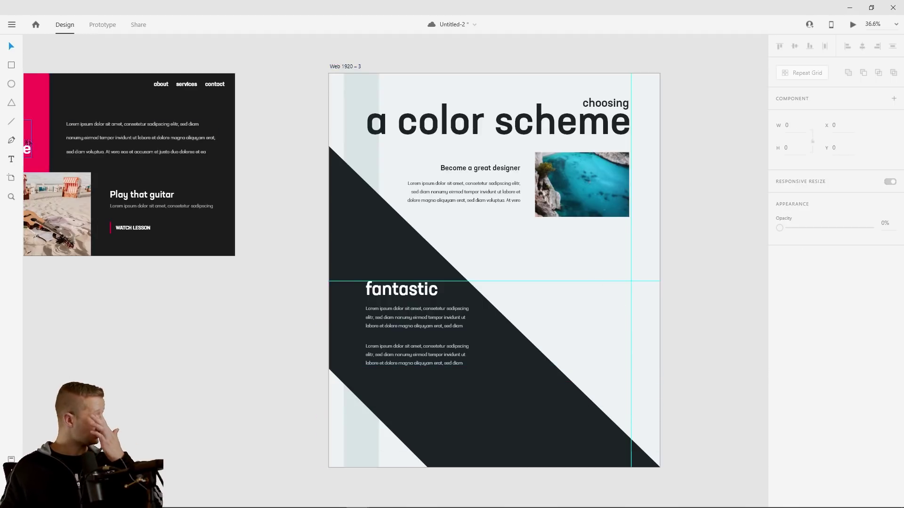
Duplicate the "Become a great designer" heading into the light area level with "fantastic" and replace its text with the two-line quote "I thought I was going to die for awhile."
left_click(459, 173)
left_click_drag(465, 167, 574, 285)
double_click(581, 285)
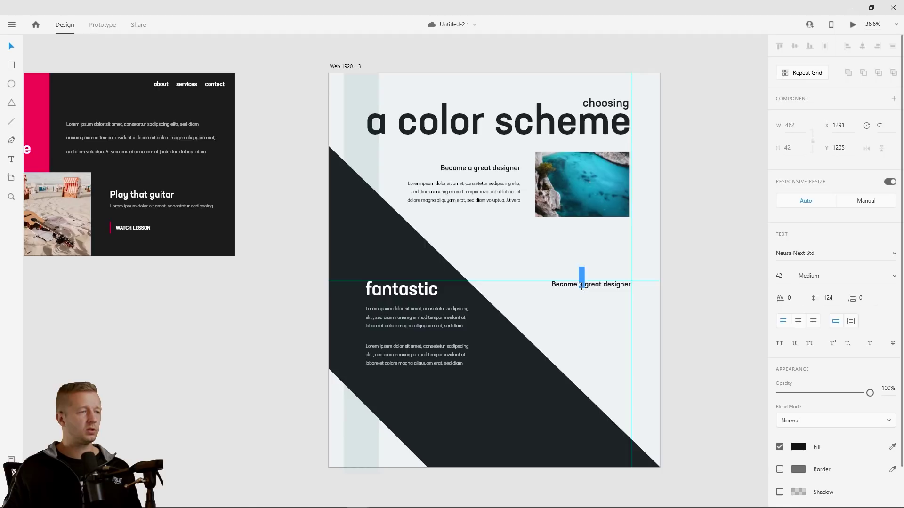
key("ctrl+a")
key("BackSpace")
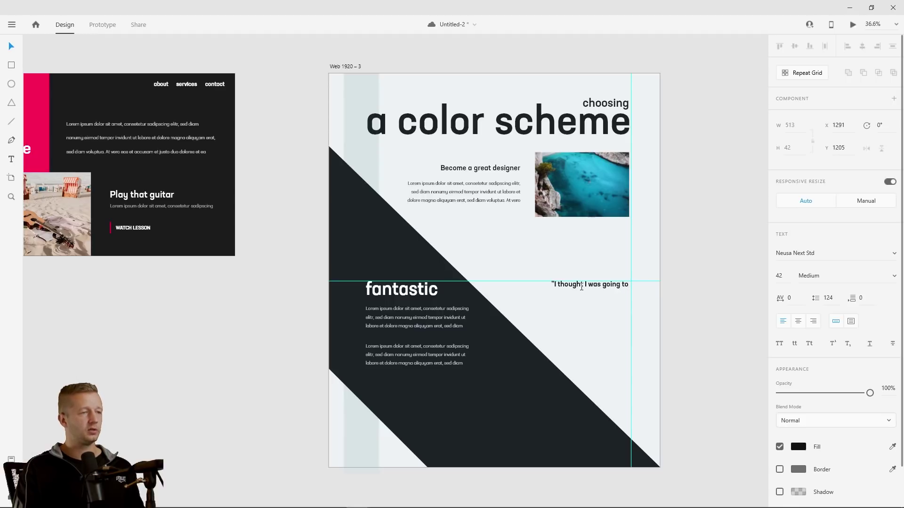
type("awhile.")
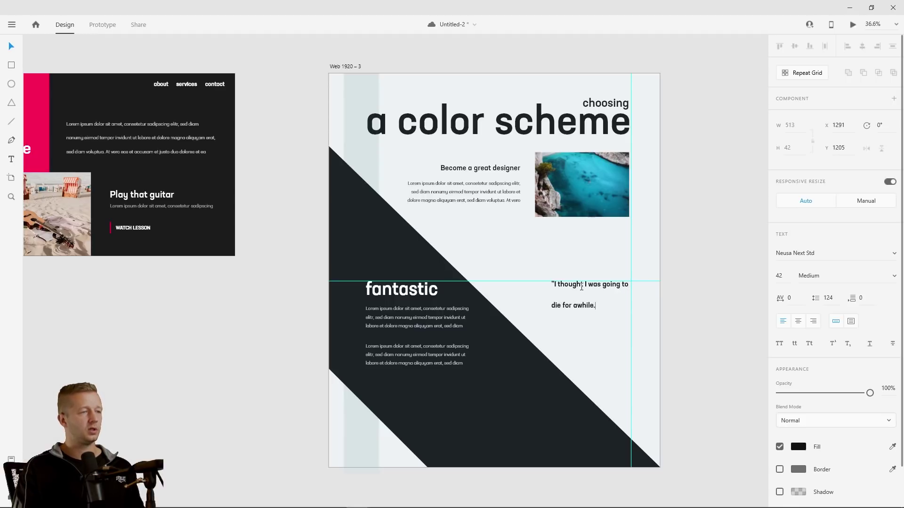
key("Escape")
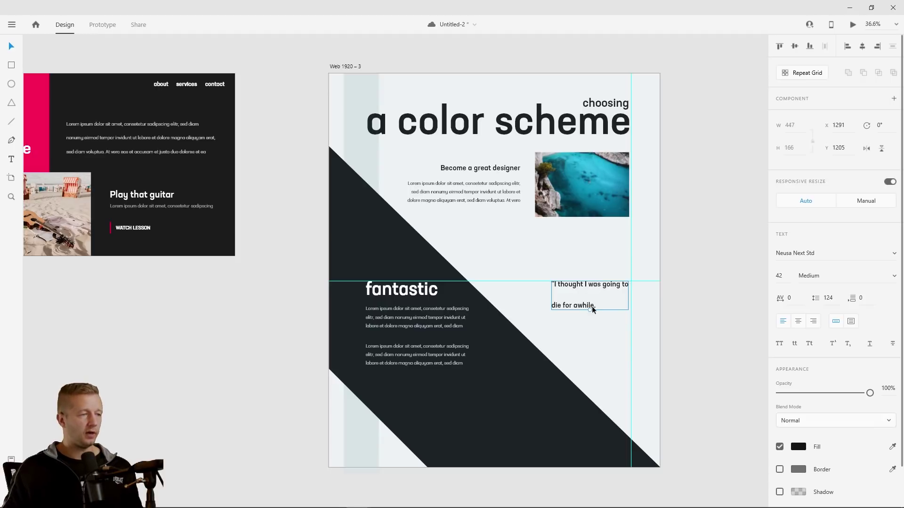
double_click(591, 306)
left_click(596, 308)
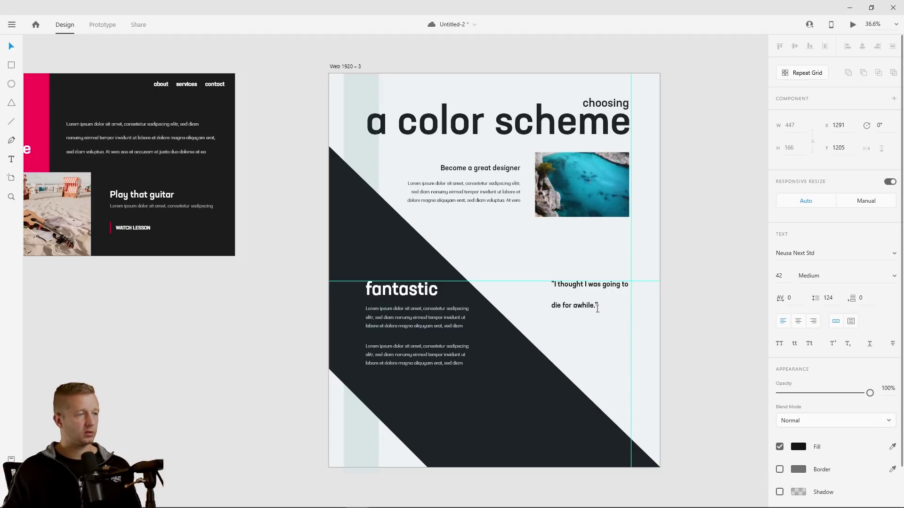
key("Escape")
Right-align the quote at font size 48 with line spacing 75, and fit it against the vertical and horizontal guides
left_click_drag(830, 301, 822, 326)
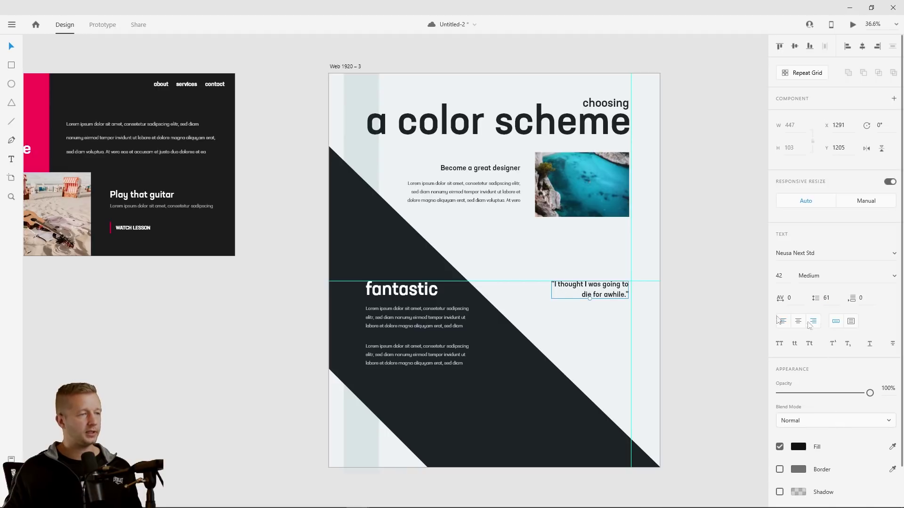
left_click_drag(612, 296, 614, 295)
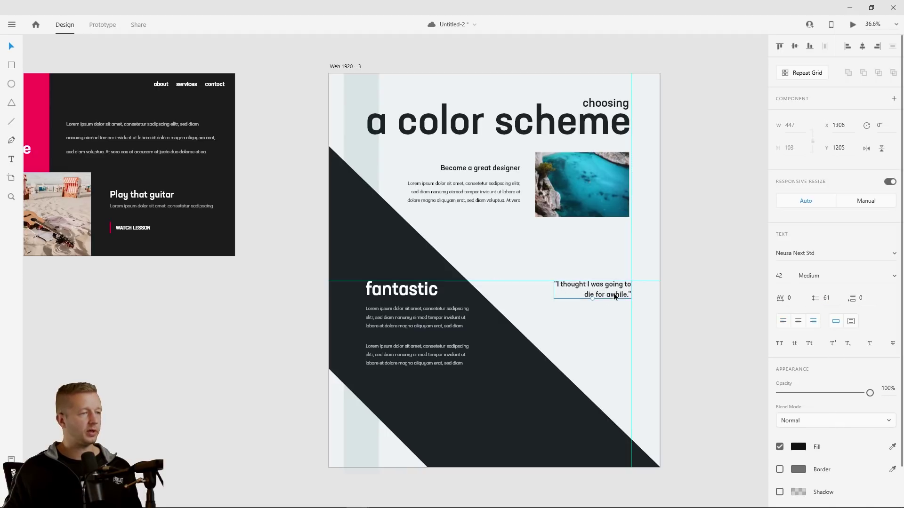
mouse_move(782, 276)
left_mouse_down()
mouse_move(776, 244)
mouse_move(780, 260)
left_mouse_up()
left_click(828, 297)
mouse_move(828, 297)
left_mouse_down()
mouse_move(833, 319)
mouse_move(829, 291)
left_mouse_up()
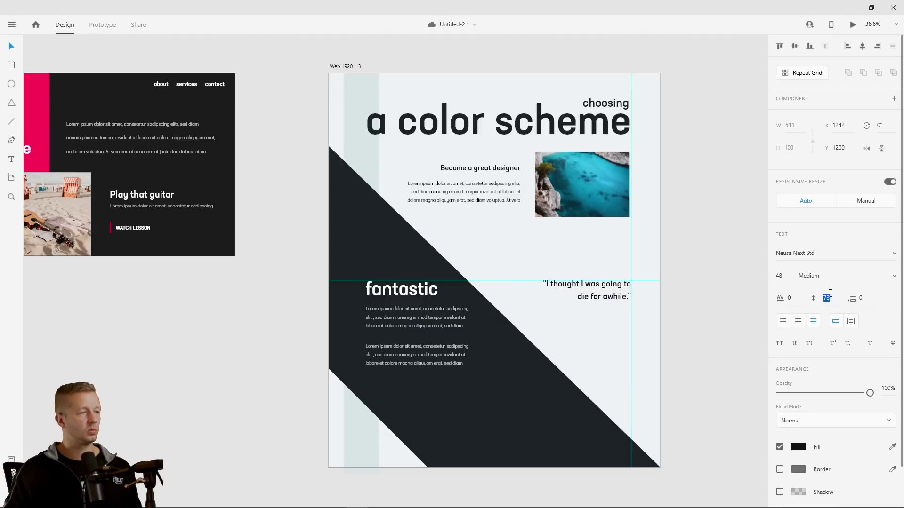
left_click_drag(607, 295, 607, 301)
left_click(685, 245)
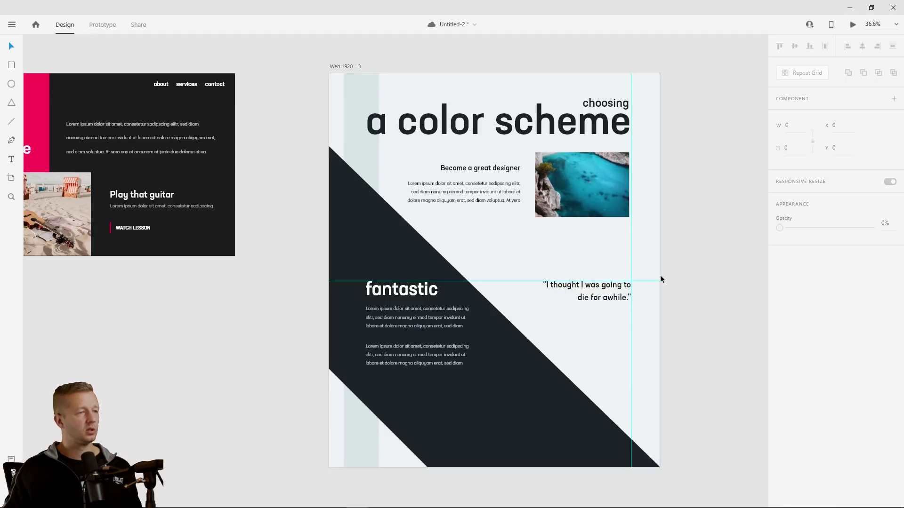
Remove the remaining vertical and horizontal guides from the third artboard
left_click(630, 250)
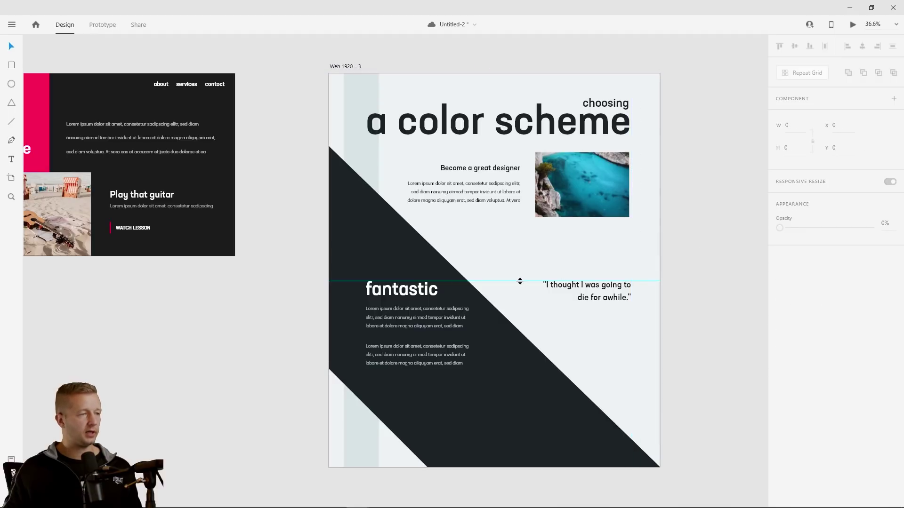
left_click_drag(520, 282, 536, 484)
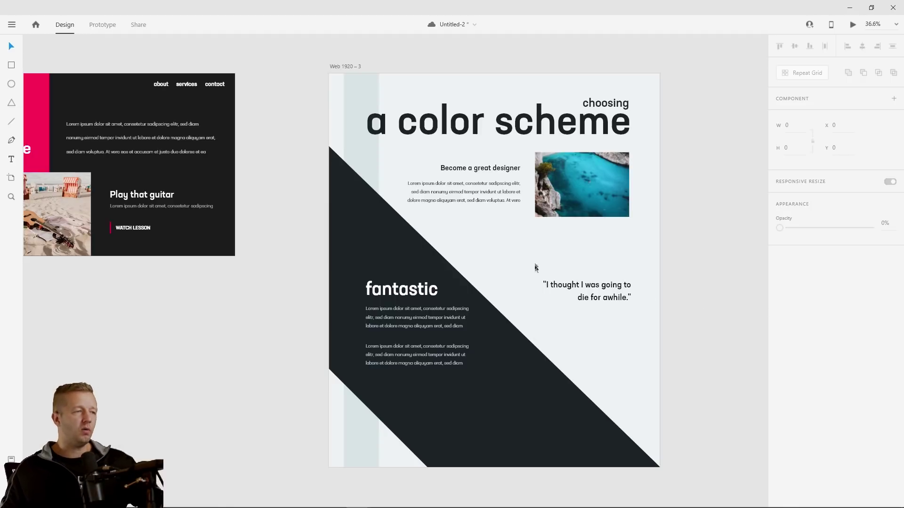
Try moving the quote up closer beneath the photo, and undo the move
left_click_drag(303, 224, 607, 258)
left_click(717, 285)
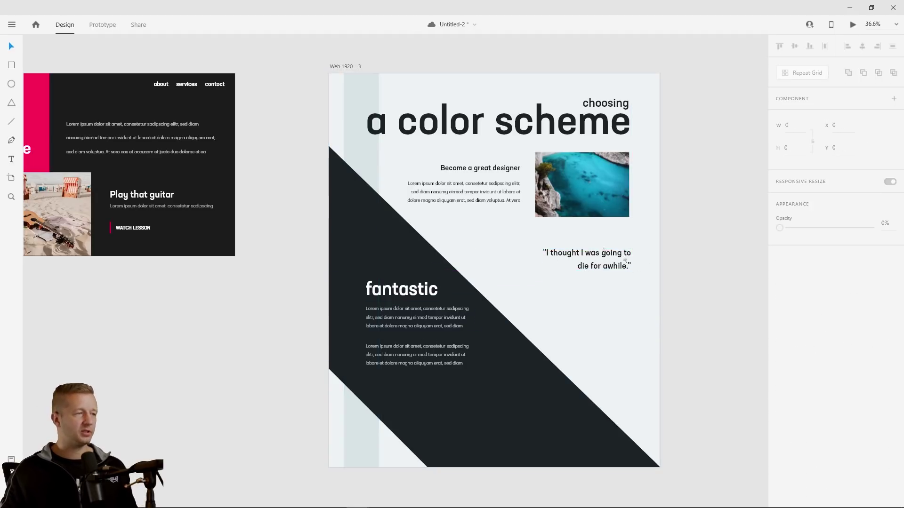
key("ctrl+z")
left_click(674, 254)
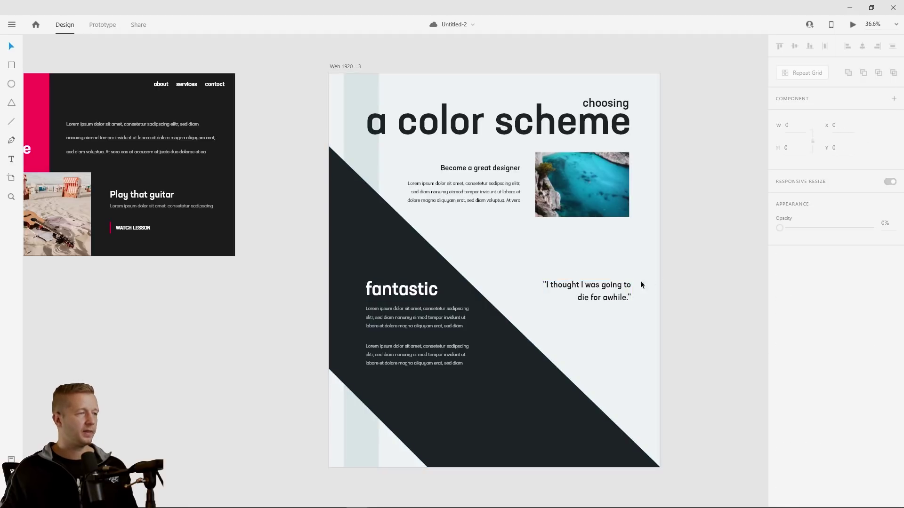
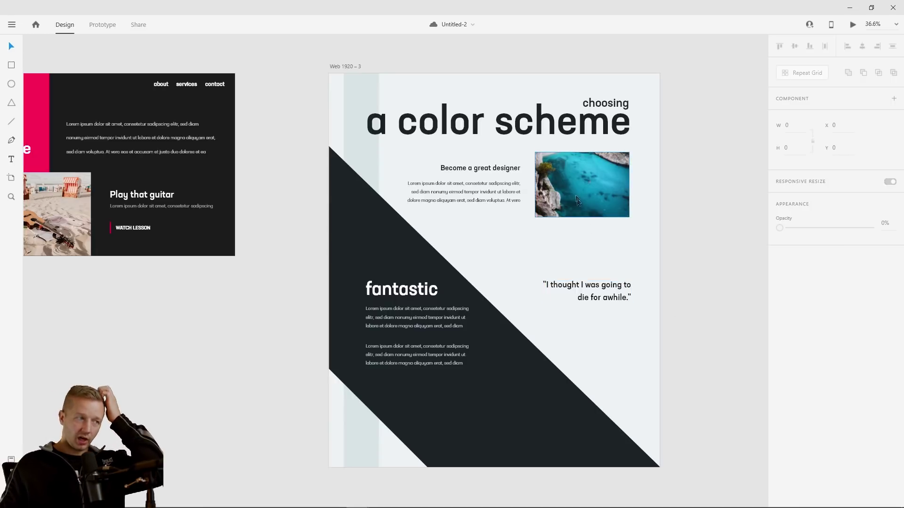
Resize the blue water photo from its lower-left corner, making it noticeably taller and slightly narrower
left_click(587, 214)
left_click_drag(535, 218, 540, 255)
Reshape the text box of the "Become a great designer" paragraph to 194 high and slightly narrower, with line spacing 56
left_click(490, 197)
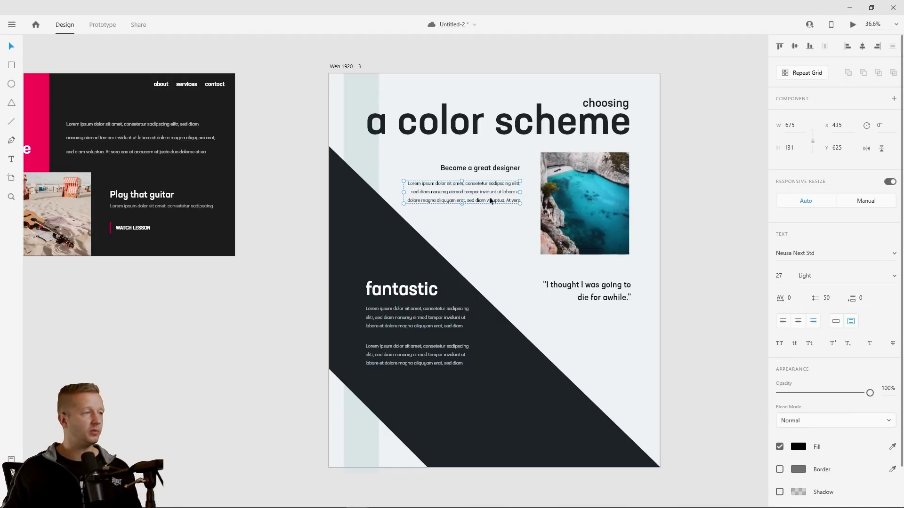
mouse_move(462, 203)
left_mouse_down()
mouse_move(464, 225)
mouse_move(474, 215)
left_mouse_up()
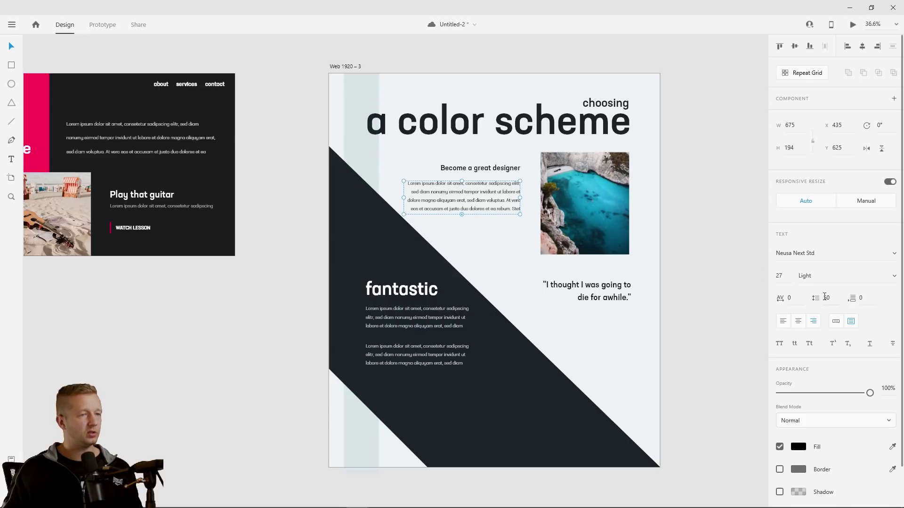
left_click_drag(824, 297, 822, 278)
left_click(495, 207)
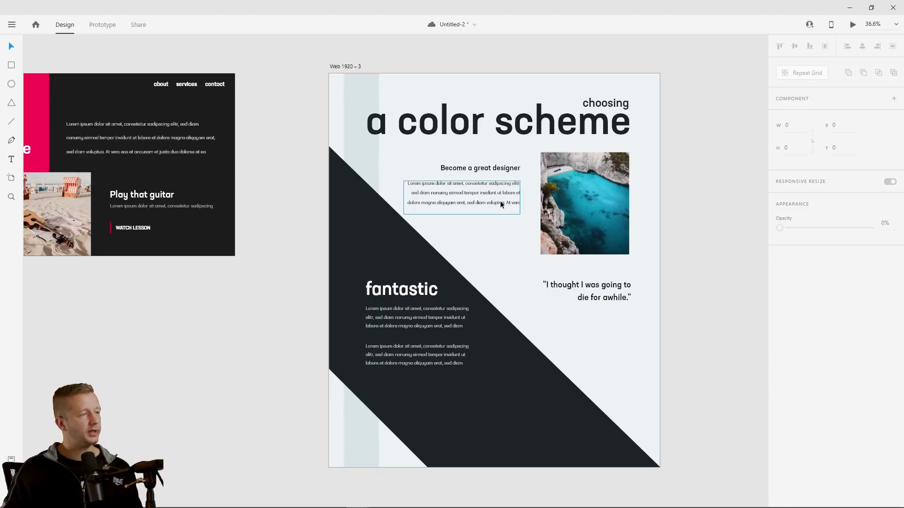
left_click_drag(403, 197, 410, 196)
left_click(398, 206)
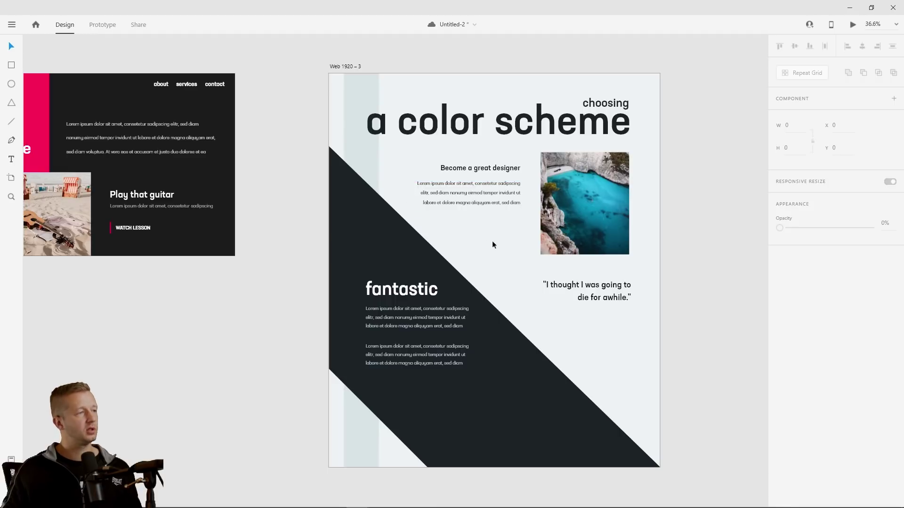
Duplicate the "Become a great designer" paragraph below itself and narrow the copy to 341 from its left side
left_click(513, 191)
left_click_drag(486, 198, 488, 237)
left_click_drag(413, 239, 492, 237)
left_click(518, 268)
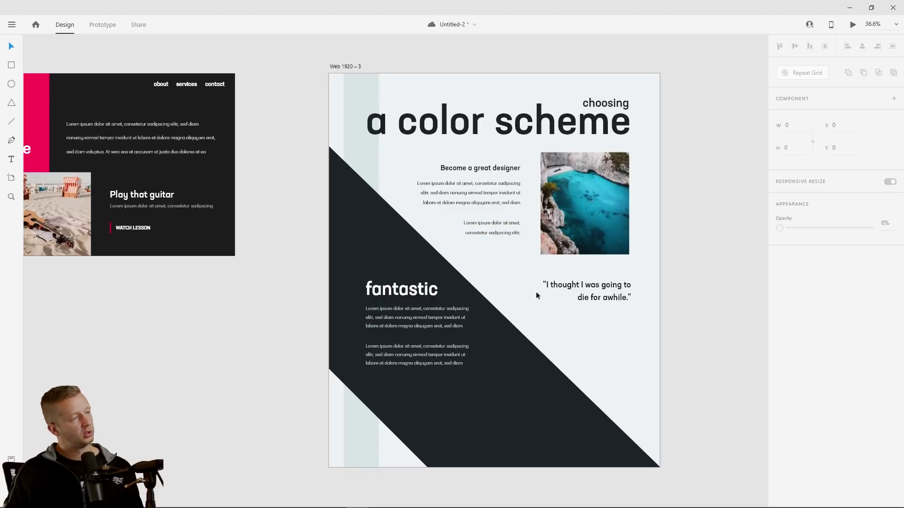
left_click(506, 232)
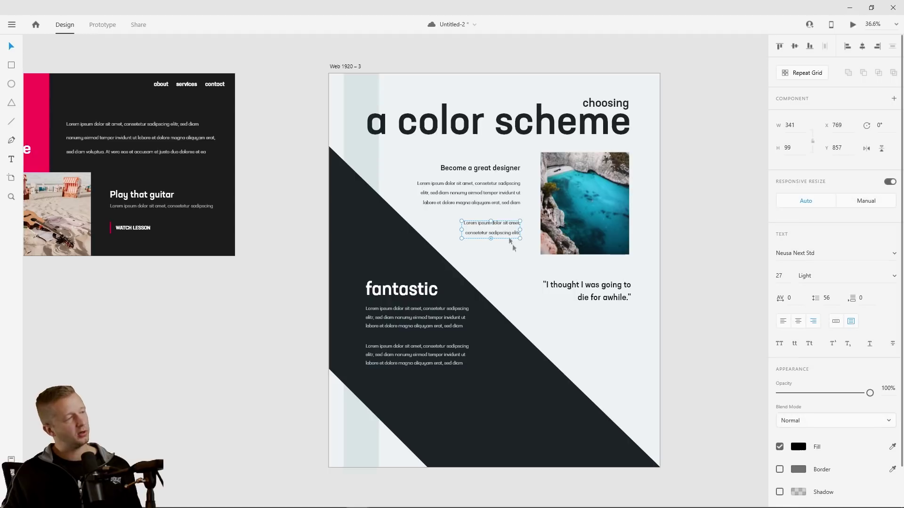
scroll(528, 193, "up", 4)
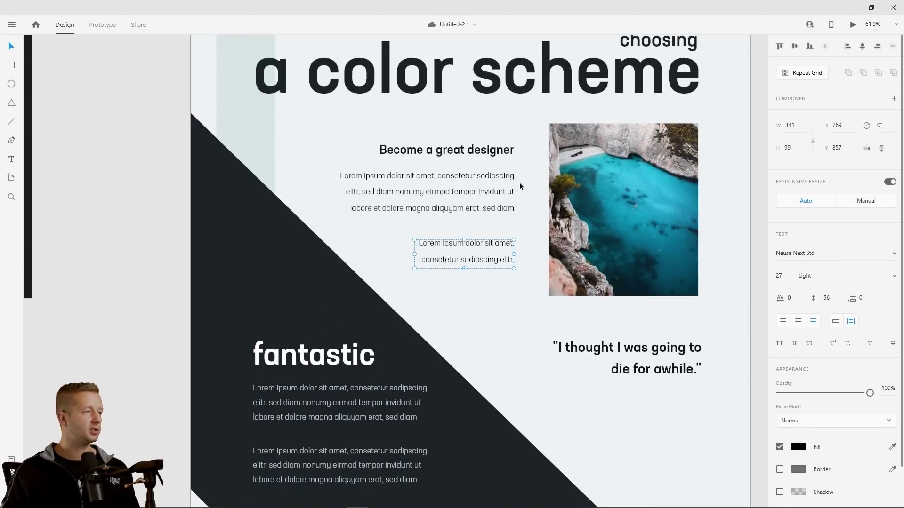
scroll(552, 187, "down", 4)
scroll(552, 187, "up", 3)
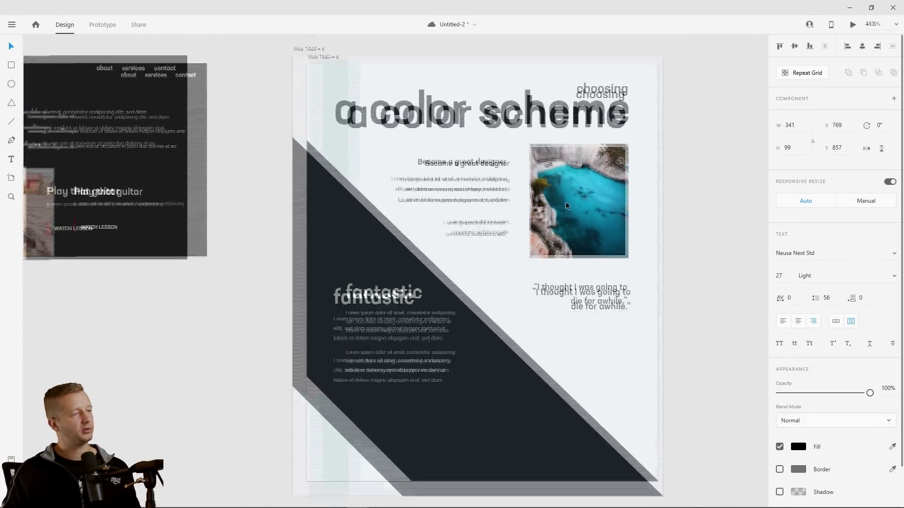
scroll(565, 201, "down", 3)
left_click(608, 312)
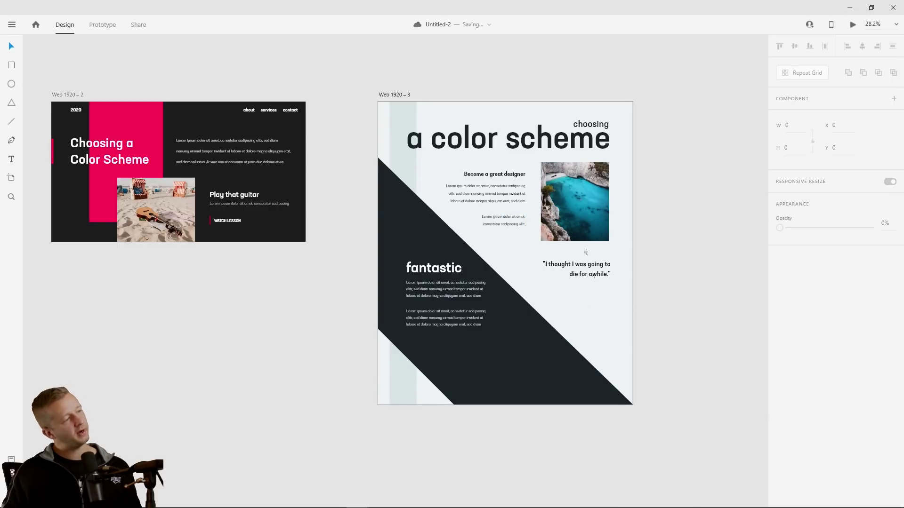
Duplicate the quote directly beneath itself at Y 1362 and replace the copy's text with a dash and the author's name
scroll(587, 278, "up", 3)
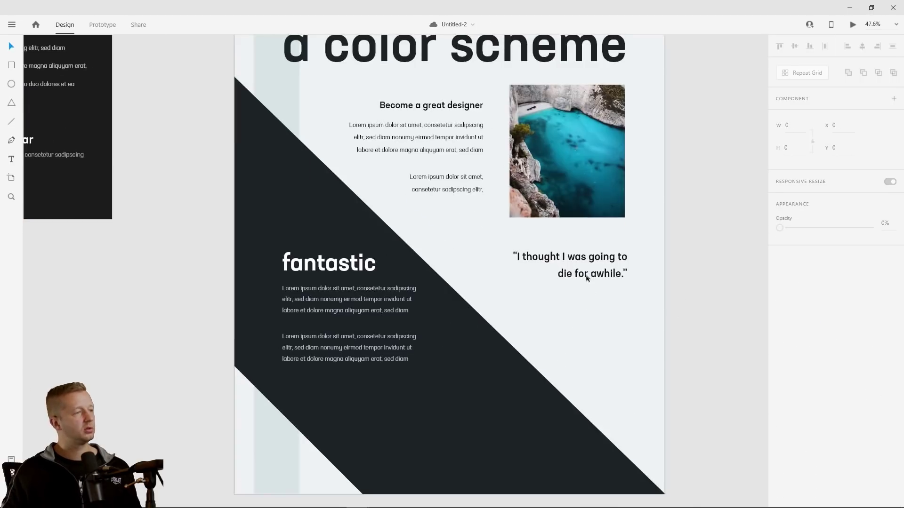
scroll(583, 304, "up", 2)
left_click_drag(597, 270, 599, 313)
double_click(612, 310)
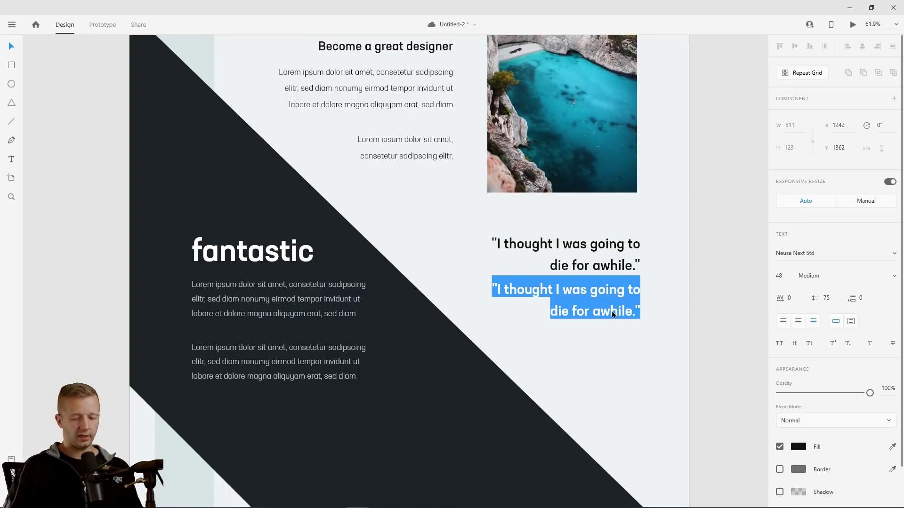
key("BackSpace")
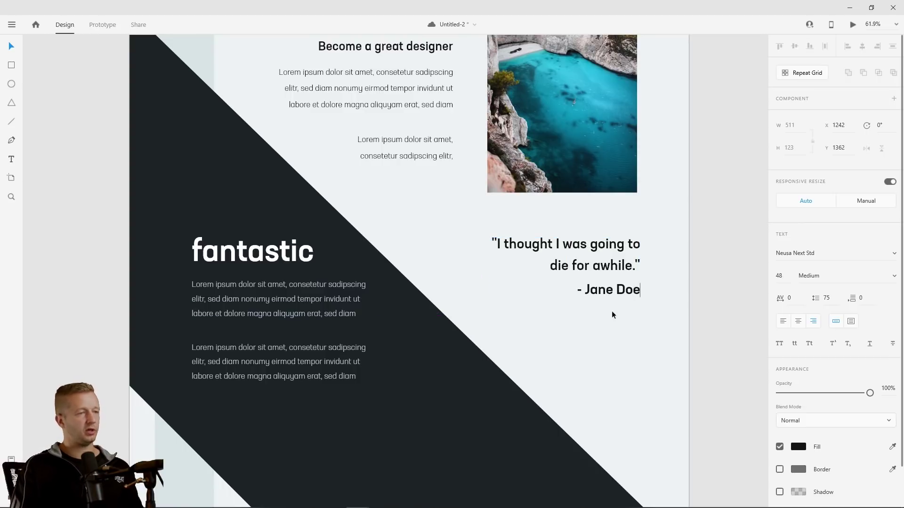
Set the attribution line under the quote to Light weight and move it slightly further below the quote
key("Escape")
left_click(893, 278)
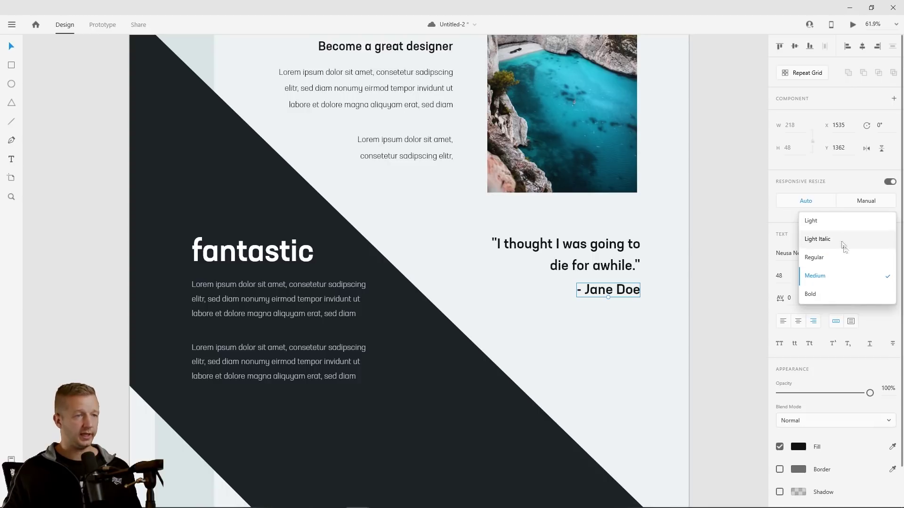
left_click(841, 225)
left_click(704, 312)
scroll(590, 340, "down", 1)
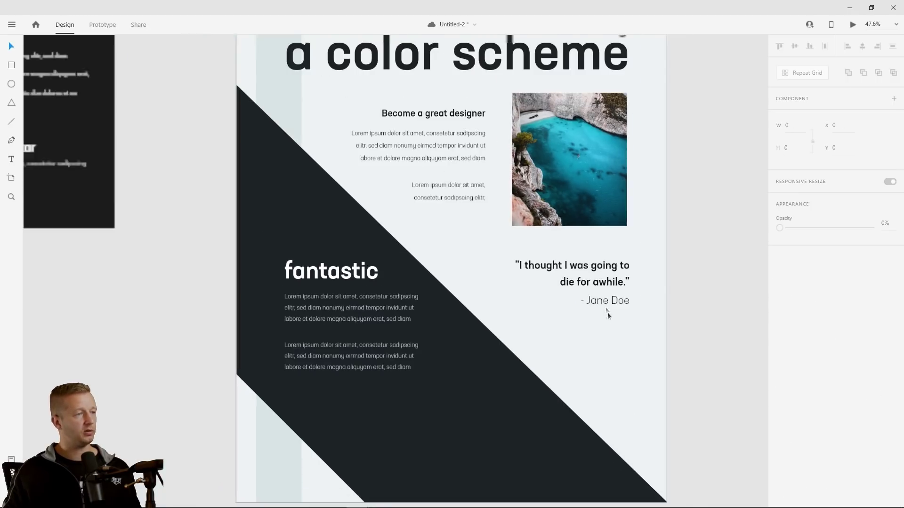
left_click_drag(609, 302, 611, 309)
left_click(620, 333)
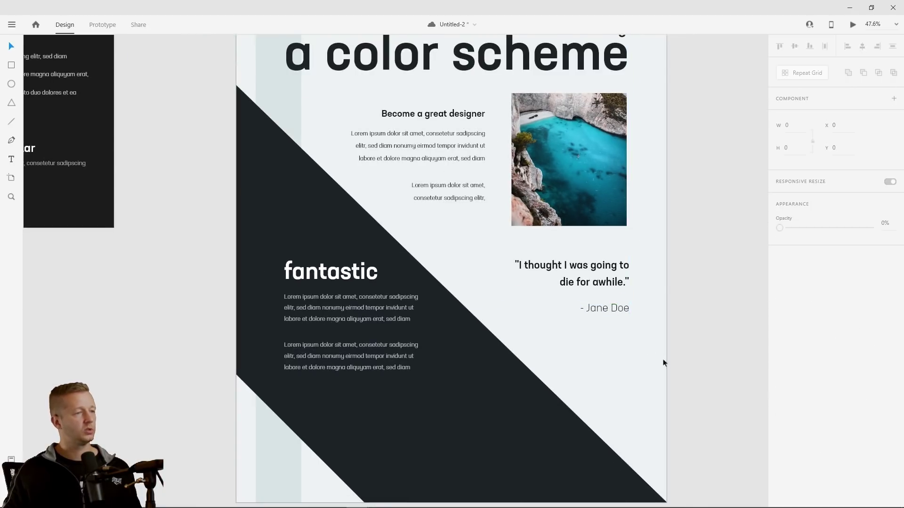
Set the attribution line's font size to 36 and reposition it beneath the quote
left_click(612, 309)
type("36")
key("Return")
left_click(612, 312)
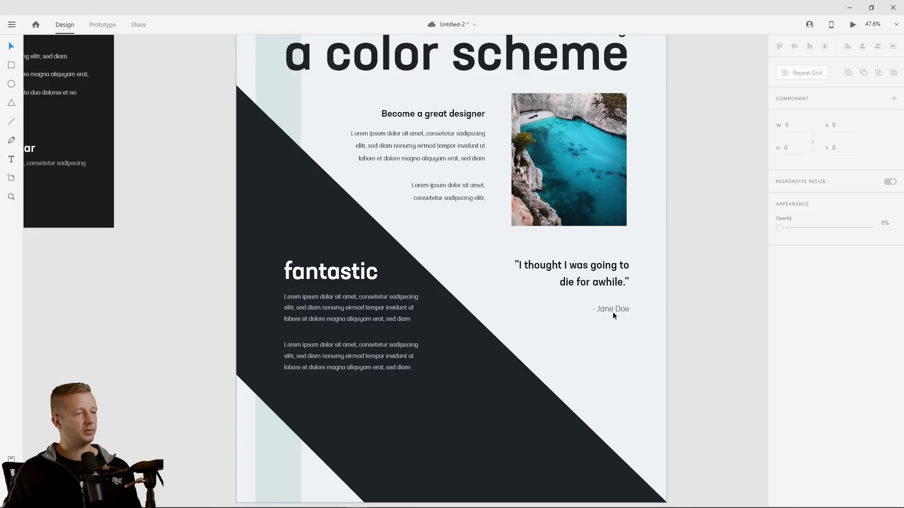
left_click_drag(612, 311, 617, 304)
left_click(682, 301)
Move the quote and its attribution down together, level with the first paragraph under "fantastic"
scroll(682, 298, "down", 3)
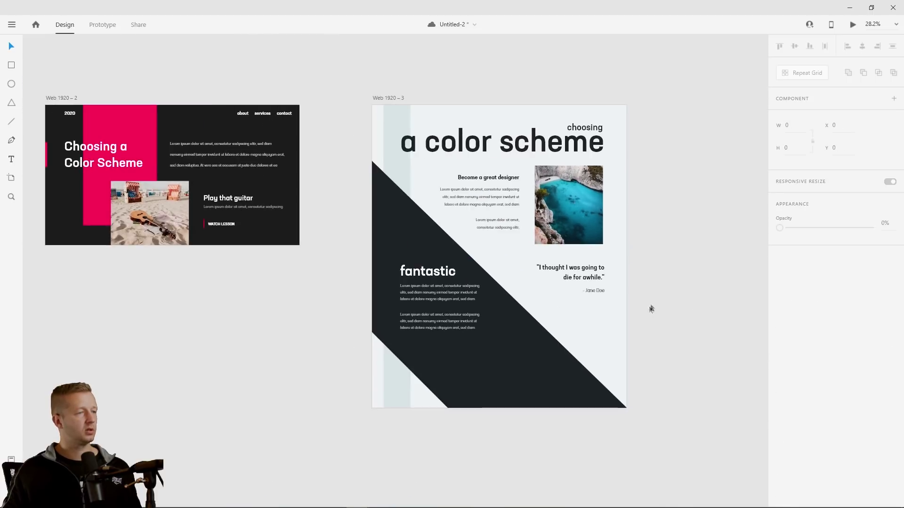
left_click_drag(512, 258, 633, 295)
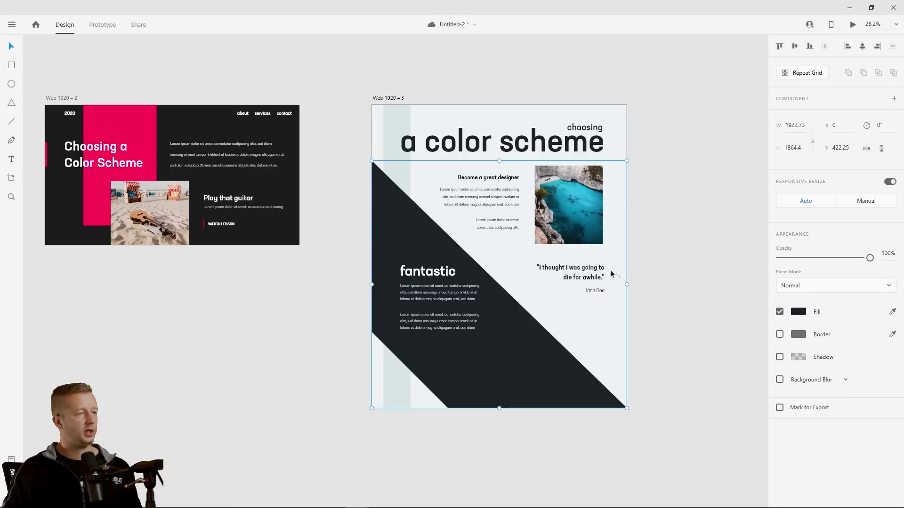
left_click(524, 265)
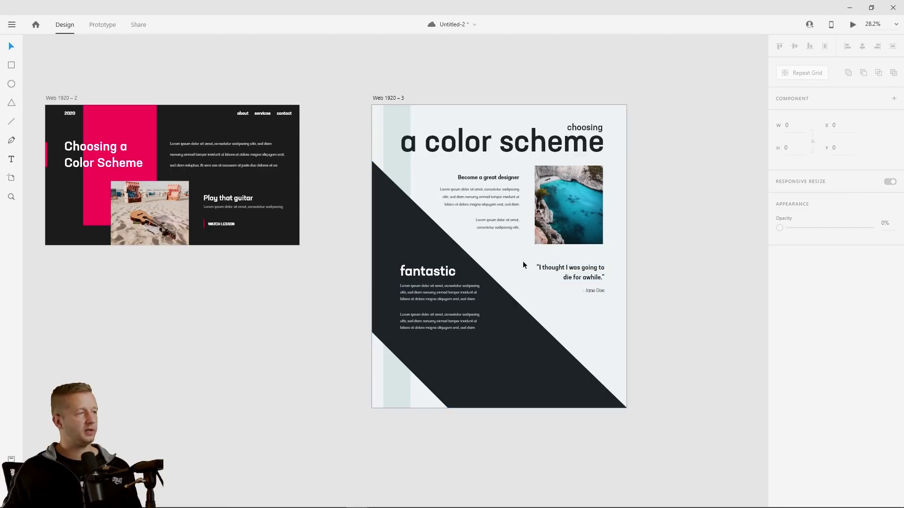
left_click(599, 262)
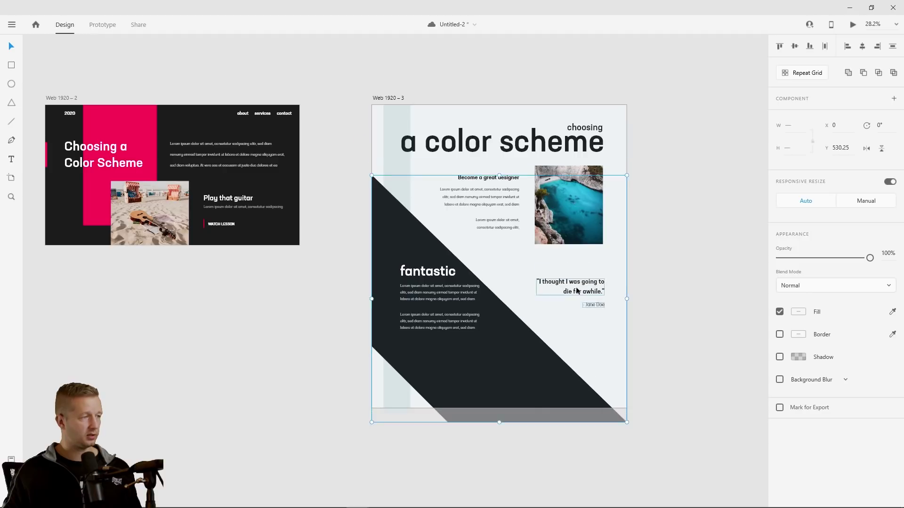
left_click(603, 284)
left_click_drag(602, 284, 589, 297)
left_click(672, 294)
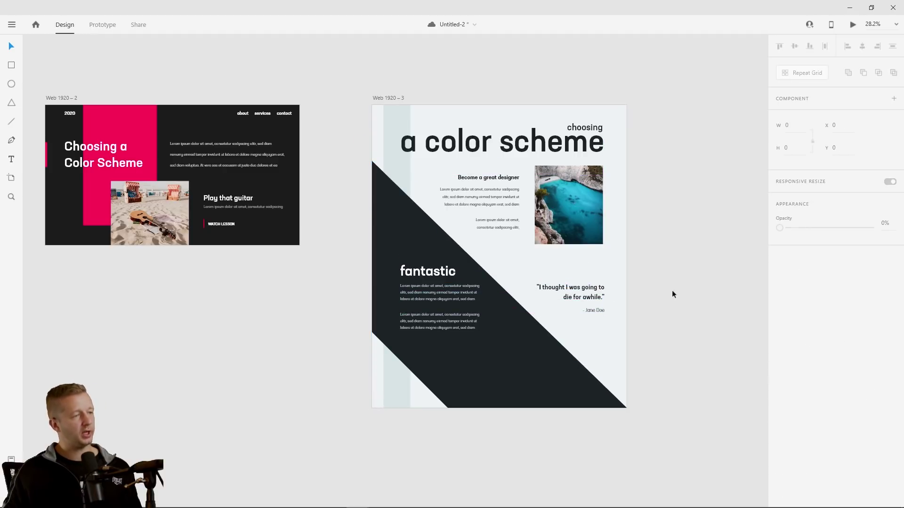
Examine how the quote aligns with the "fantastic" text block, and check the overall layout of the third artboard
left_click(410, 290)
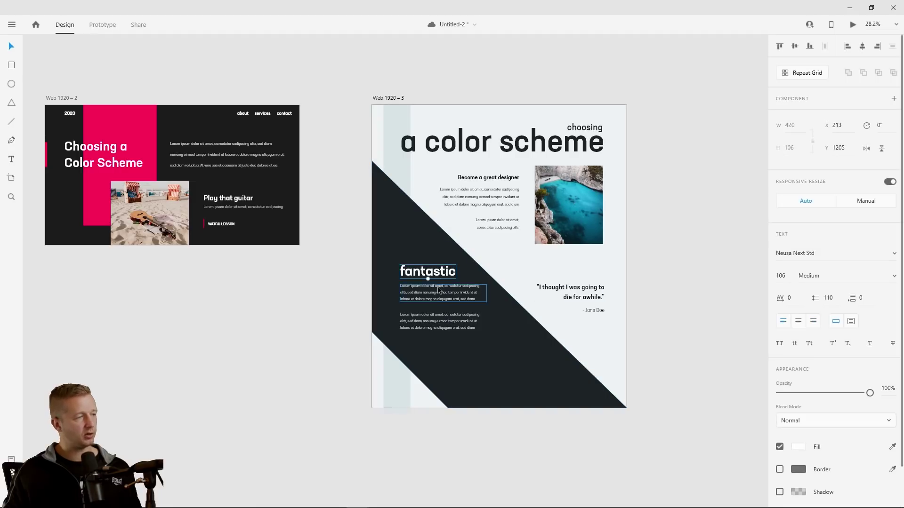
scroll(434, 289, "up", 5)
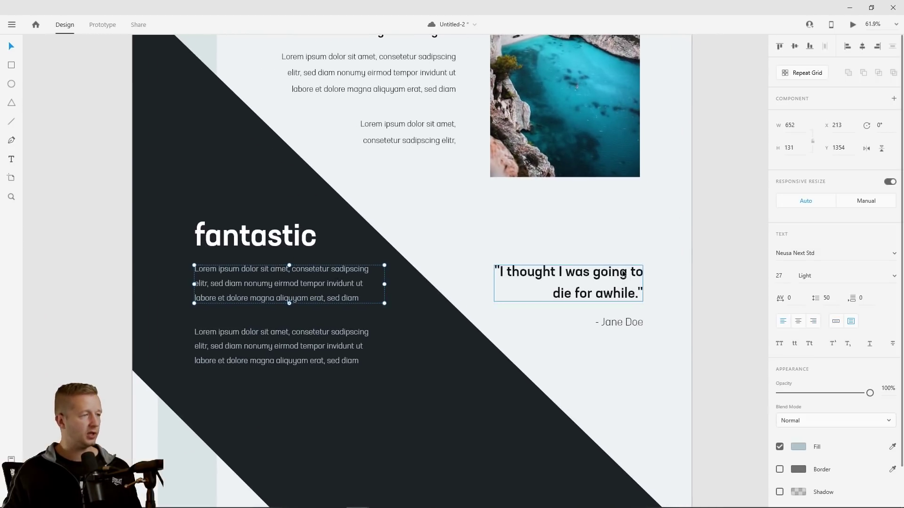
left_click(704, 233)
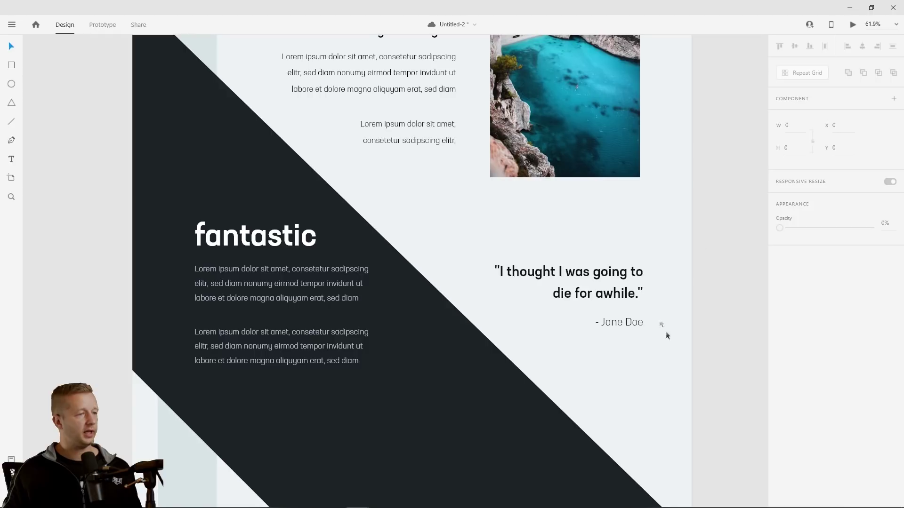
left_click_drag(732, 311, 595, 185)
left_click_drag(541, 97, 569, 188)
left_click_drag(566, 245, 577, 384)
scroll(682, 173, "down", 5)
left_click_drag(701, 183, 596, 254)
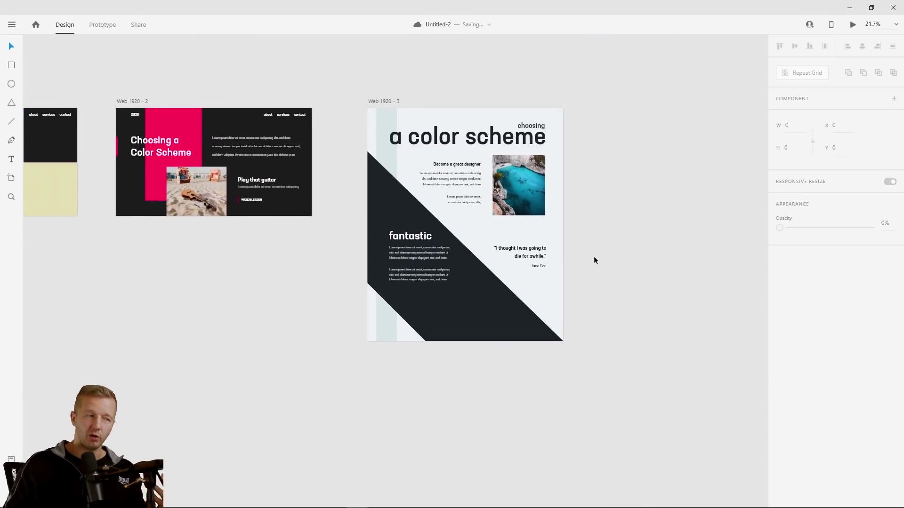
left_click(398, 240)
left_click(399, 257, "shift")
left_click(407, 279, "shift")
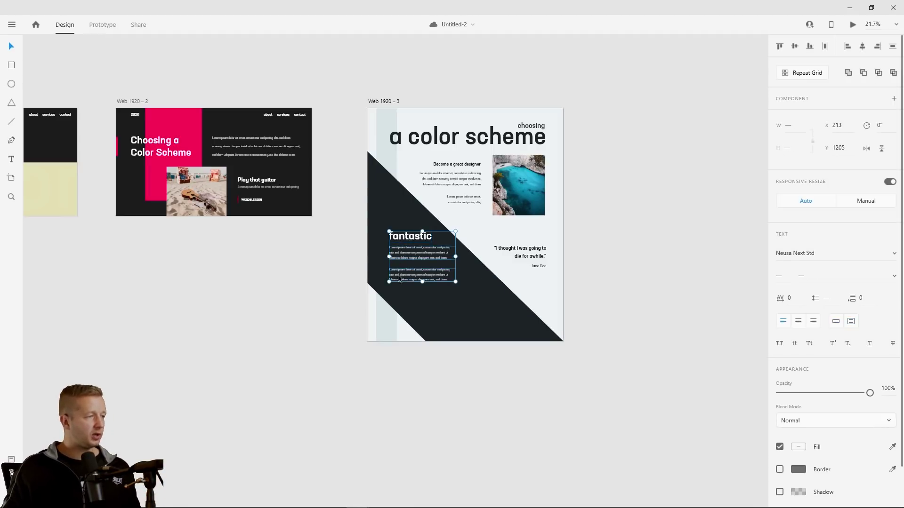
left_click_drag(408, 280, 408, 280)
key("ctrl+z")
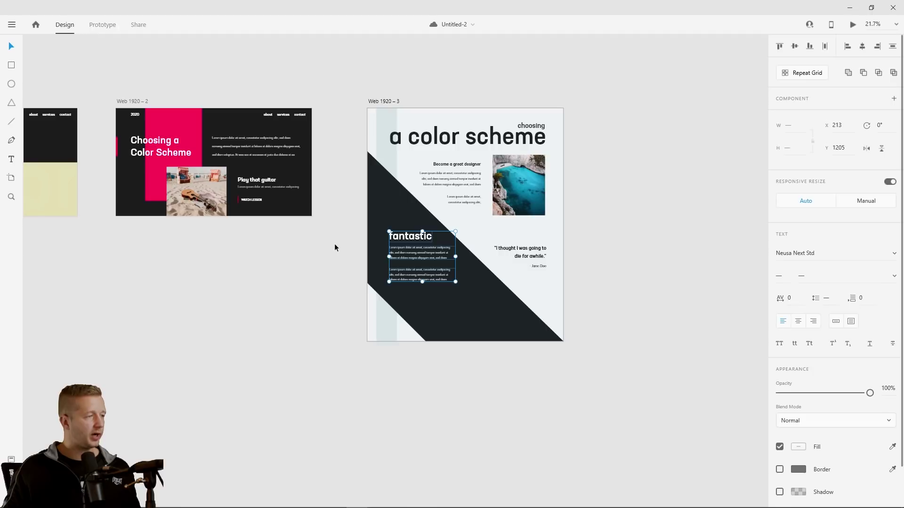
left_click(335, 248)
Move both paragraphs under "fantastic", the quote and its attribution down together so that the group sits at Y 1414
left_click(415, 255)
left_click(529, 255, "shift")
left_click(539, 267, "shift")
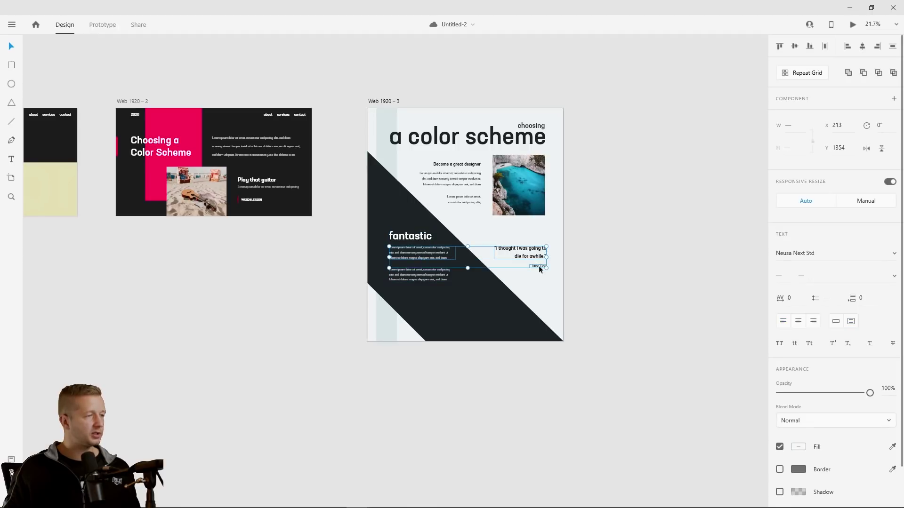
left_click(408, 280, "shift")
left_click_drag(408, 277, 407, 282)
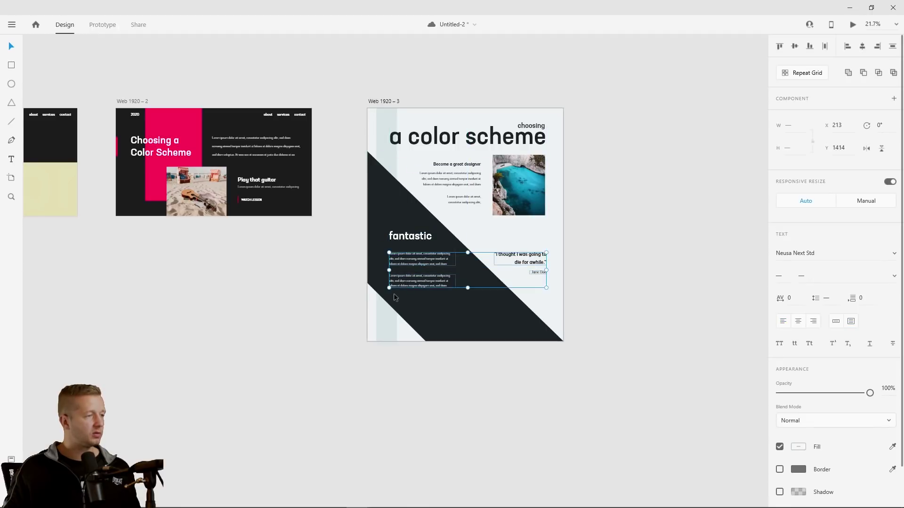
left_click(311, 299)
Widen the second paragraph under "fantastic" to the right until it meets the right edge of the "Become a great designer" text
scroll(510, 278, "up", 2)
scroll(509, 278, "up", 2)
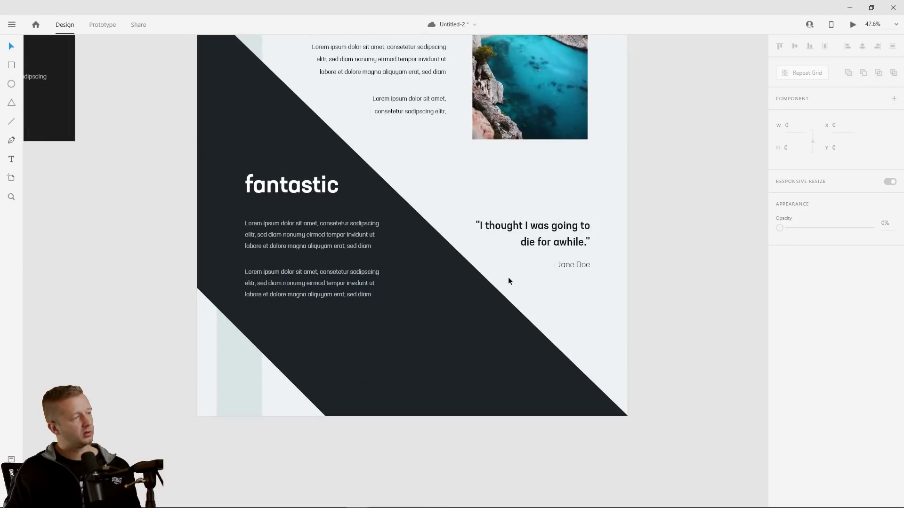
left_click(389, 285)
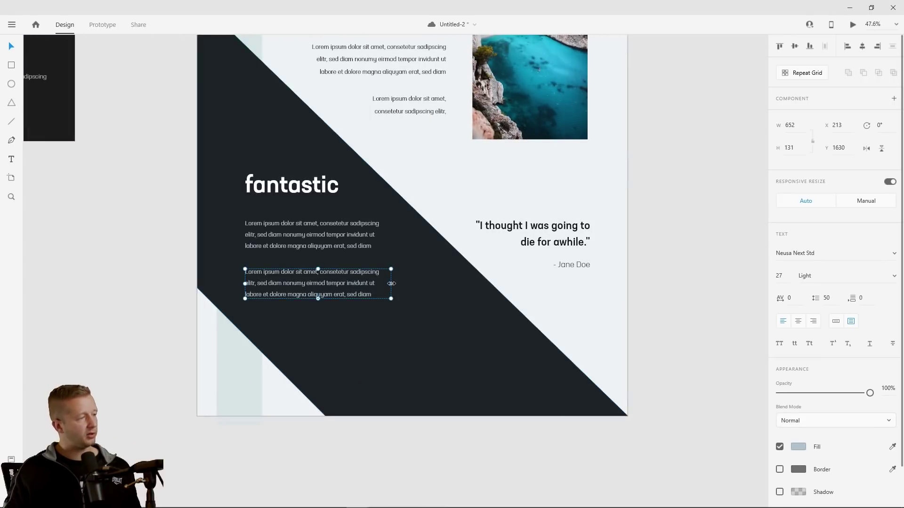
left_click_drag(391, 284, 446, 284)
left_click(680, 199)
scroll(680, 199, "down", 1)
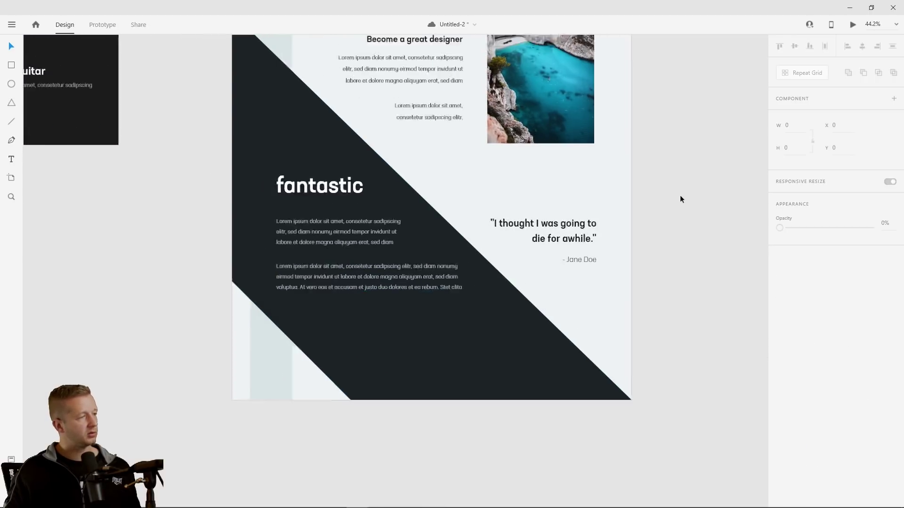
scroll(680, 196, "down", 3)
Draw a 1202 by 856 rectangle over the lower part of the band and fill it with a PhotoSplash photo for the keyword PERSON
left_click_drag(679, 196, 626, 222)
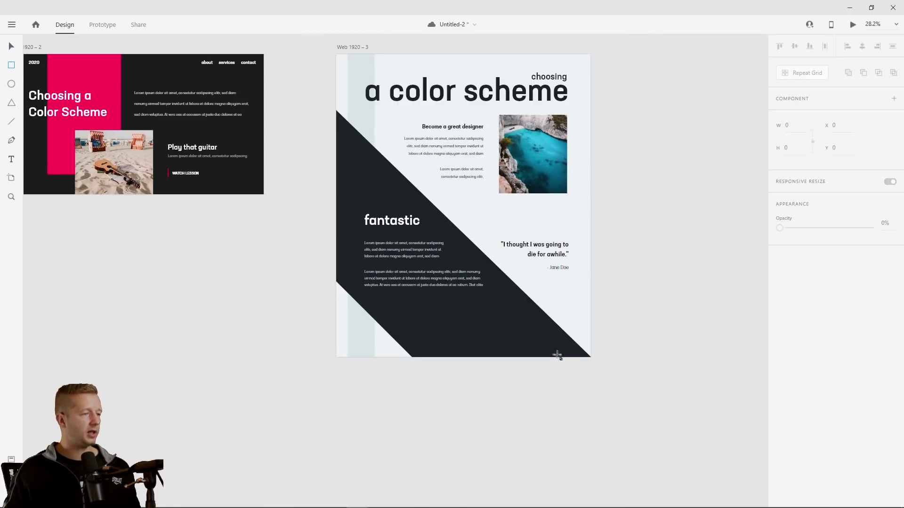
left_click_drag(567, 357, 408, 244)
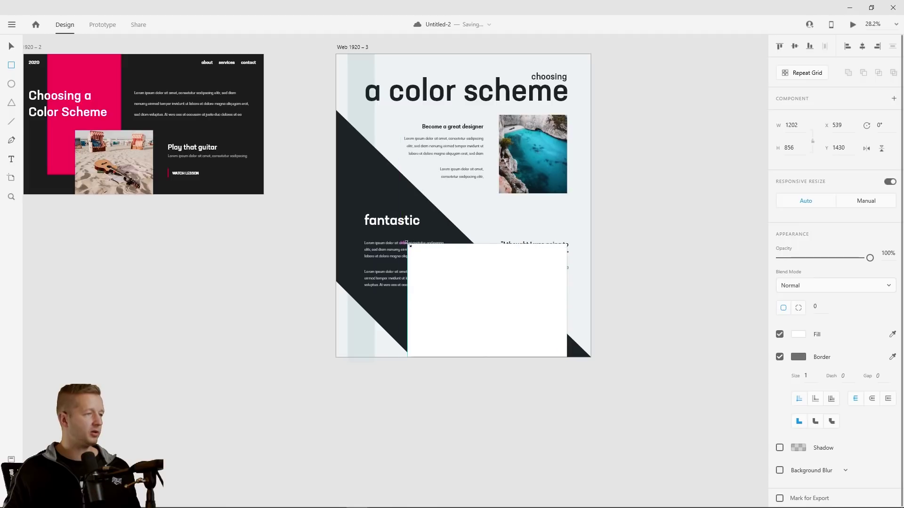
left_click(12, 24)
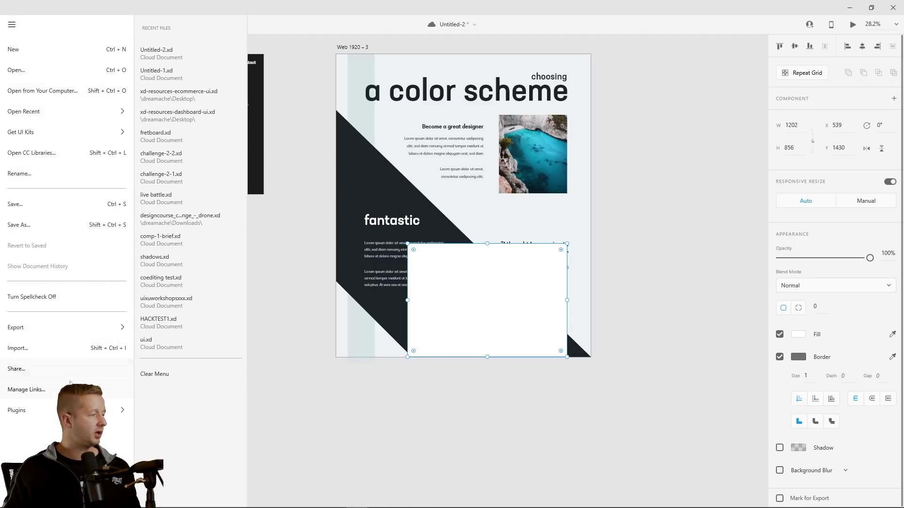
mouse_move(71, 410)
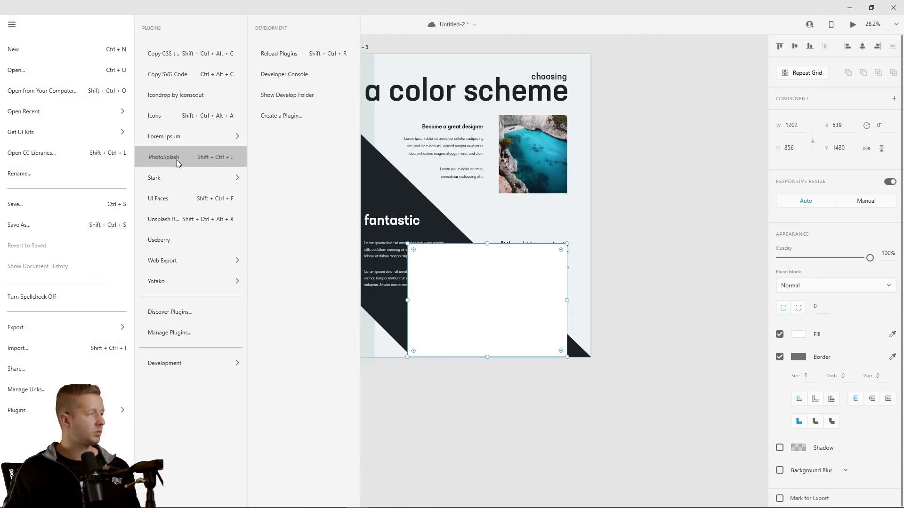
left_click(177, 157)
left_click(411, 141)
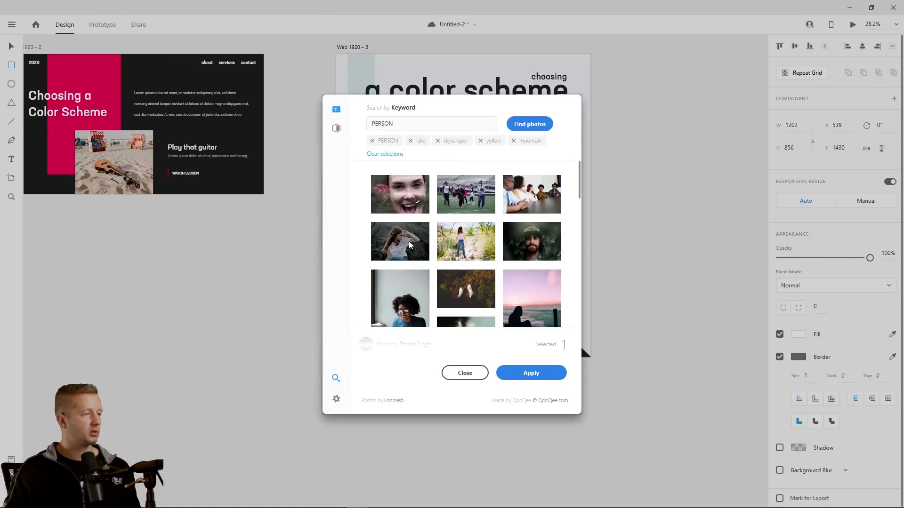
left_click(538, 374)
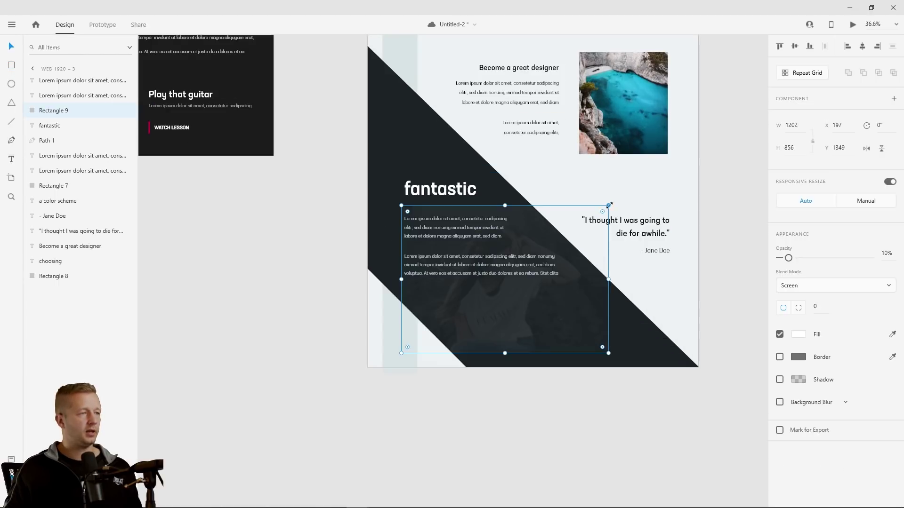
Resize the faint photo overlay to 1856 by 900 and place it across the dark band at X -49, Y 1051
left_click_drag(609, 205, 698, 176)
left_click_drag(556, 319, 546, 298)
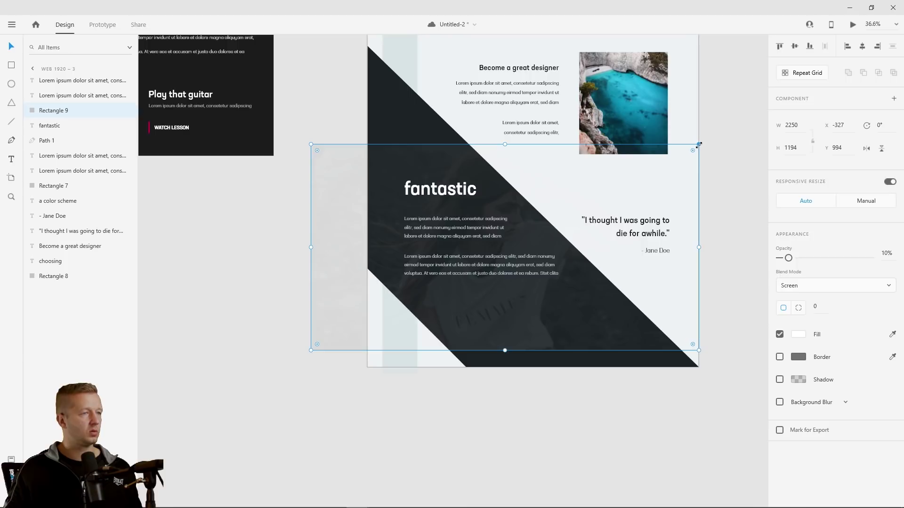
left_click_drag(698, 145, 682, 162)
left_click_drag(538, 311, 553, 297)
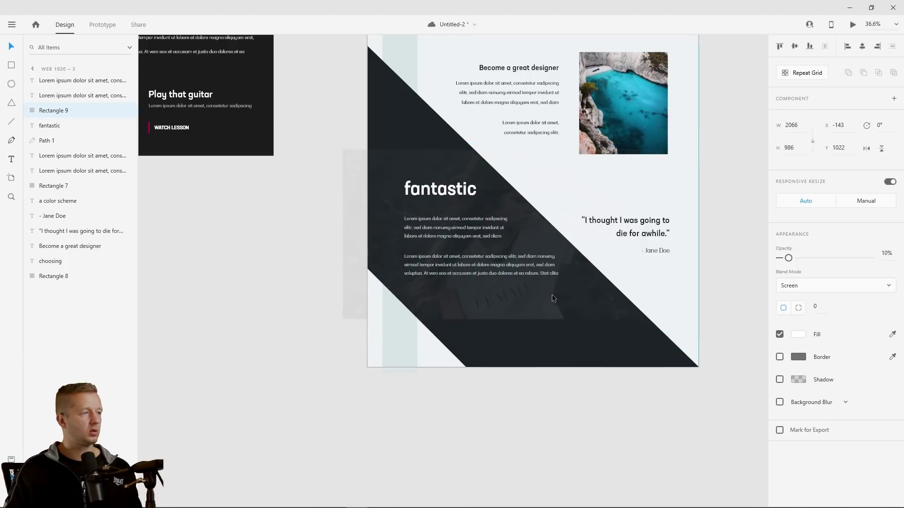
left_click_drag(699, 149, 680, 156)
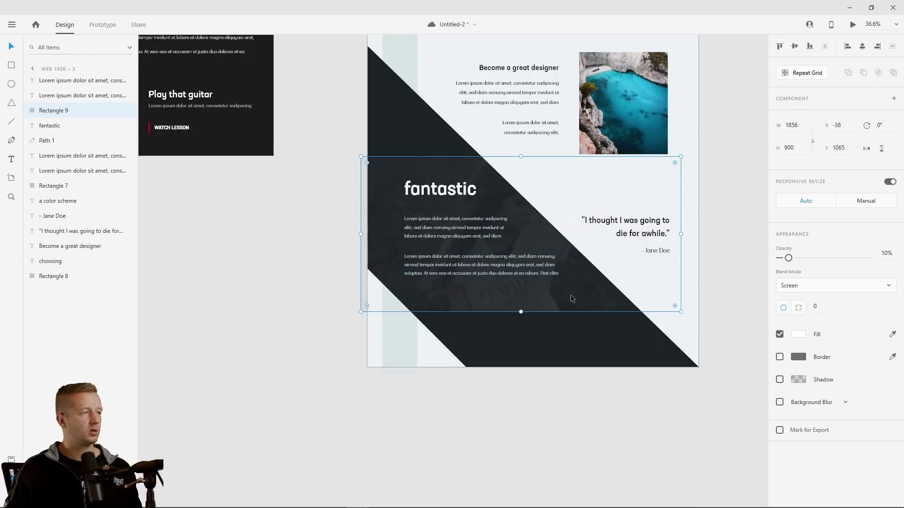
left_click_drag(572, 293, 568, 290)
left_click(613, 373)
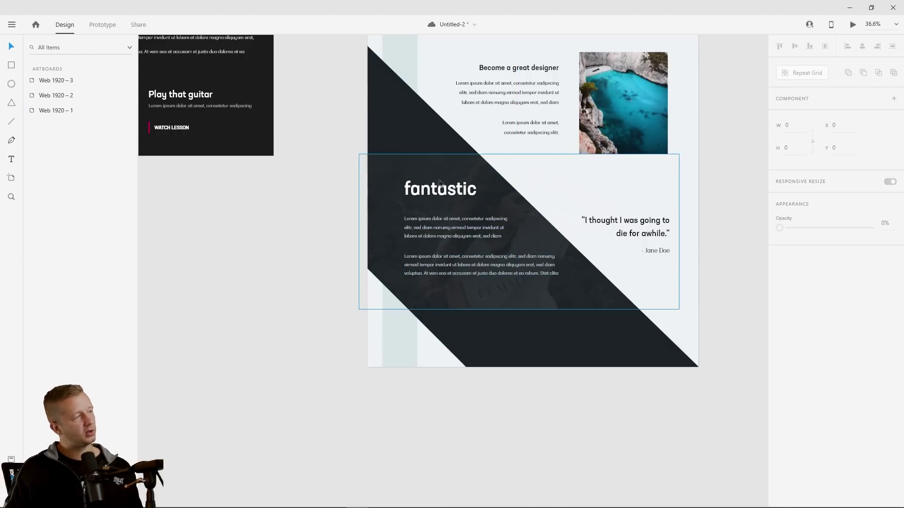
left_click(429, 192)
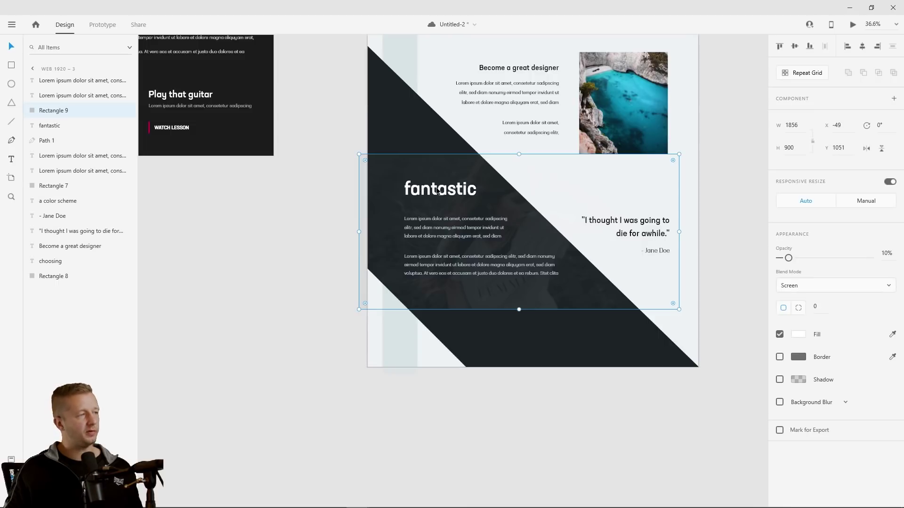
left_click(467, 273)
left_click(354, 327)
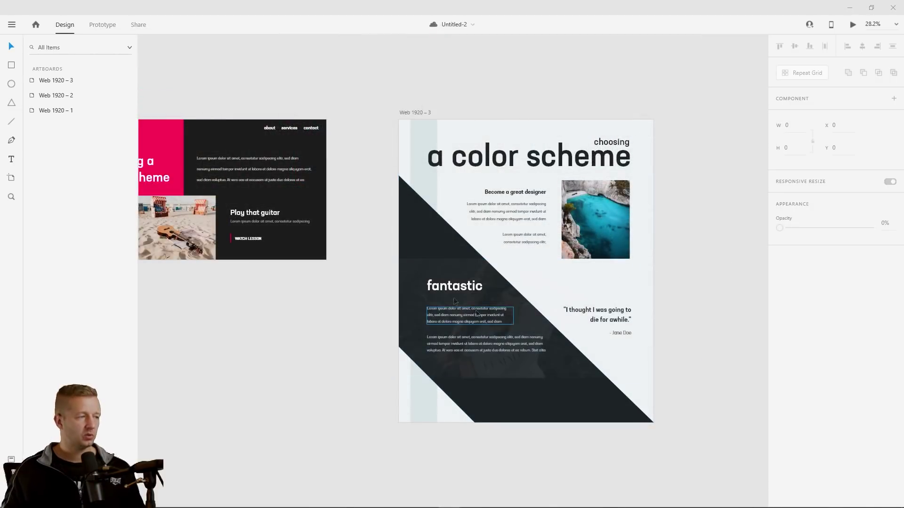
Move the third artboard to the right to X 6605, keeping Y at 0
scroll(370, 311, "down", 5)
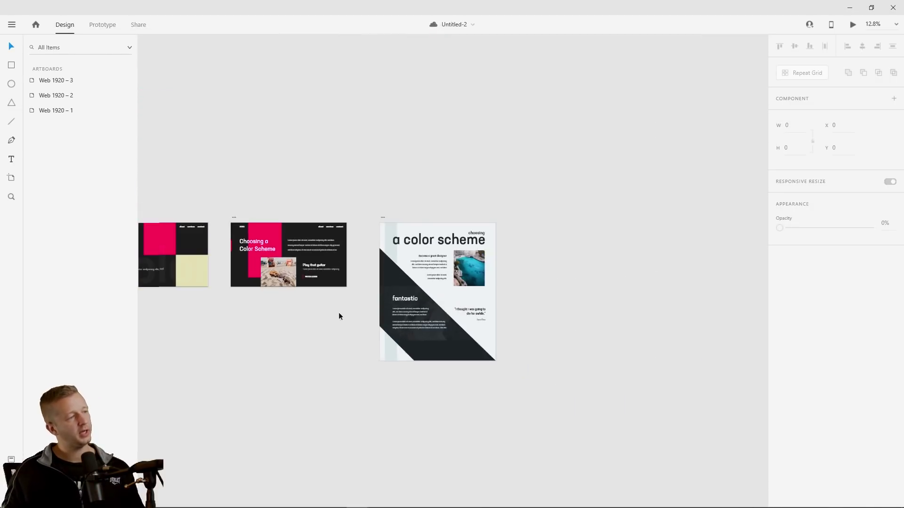
left_click_drag(383, 219, 492, 220)
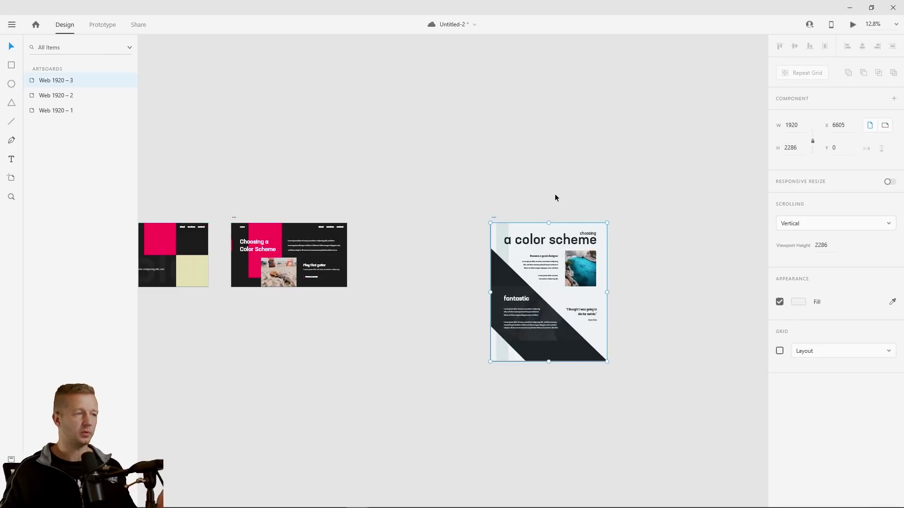
left_click(545, 198)
scroll(642, 263, "up", 4)
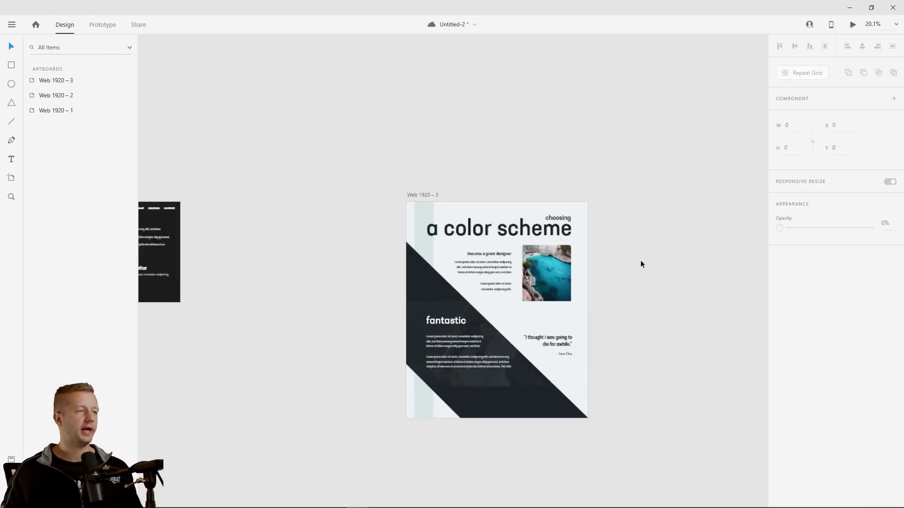
Save the document with the artboards in their current arrangement
left_click_drag(615, 297, 614, 267)
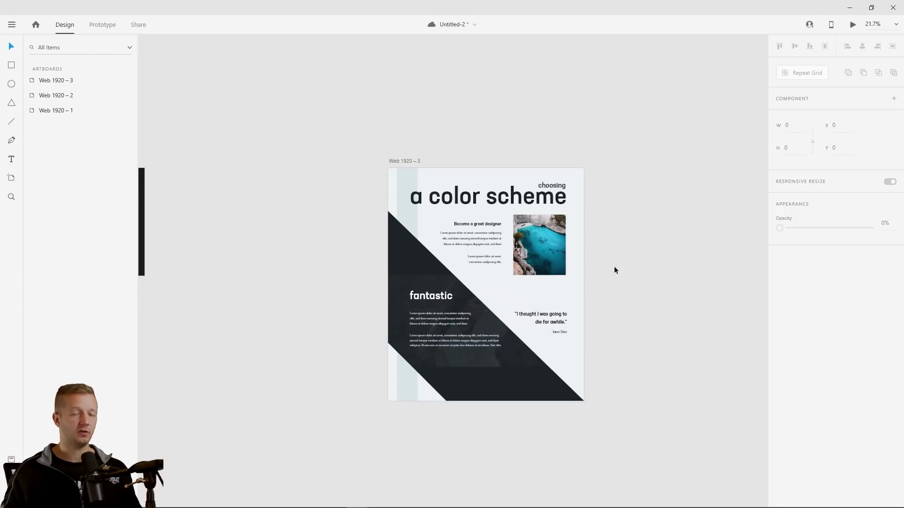
key("ctrl+s")
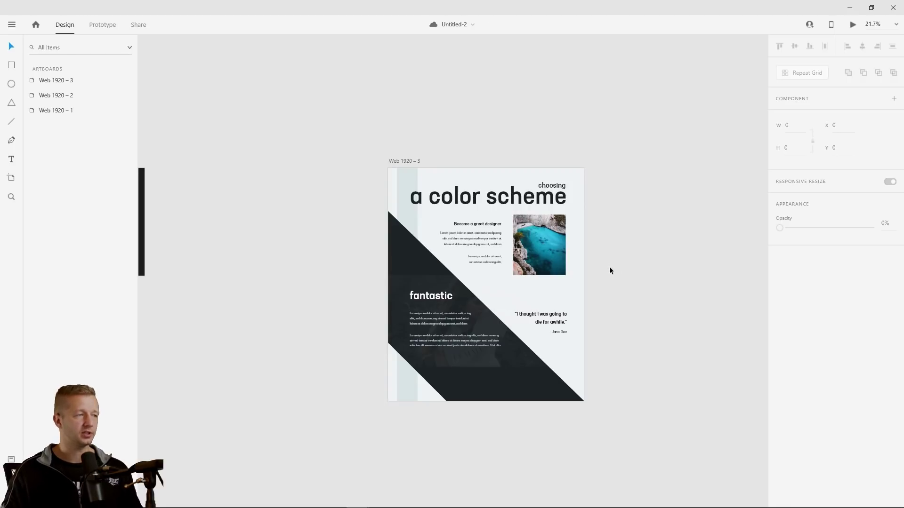
Examine the font sizes and positions of "choosing", "a color scheme" and "Become a great designer" on the third artboard
scroll(586, 284, "up", 3)
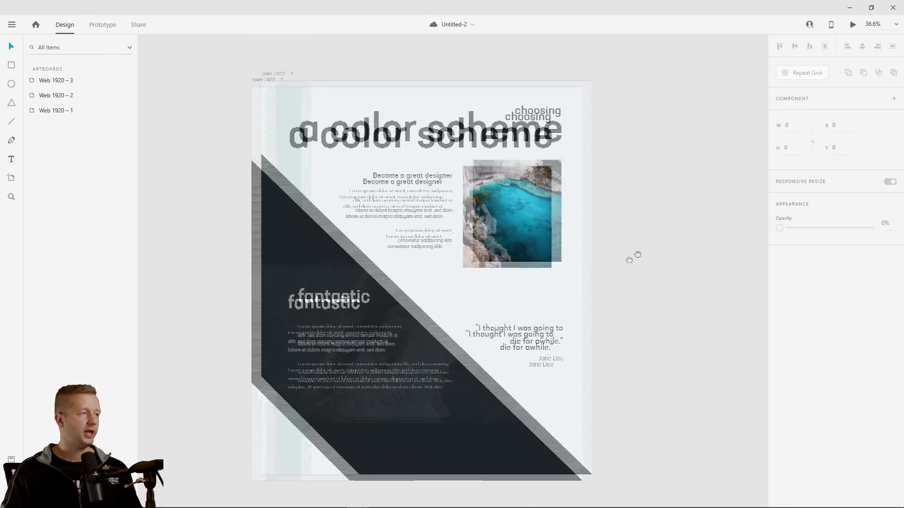
left_click(563, 96)
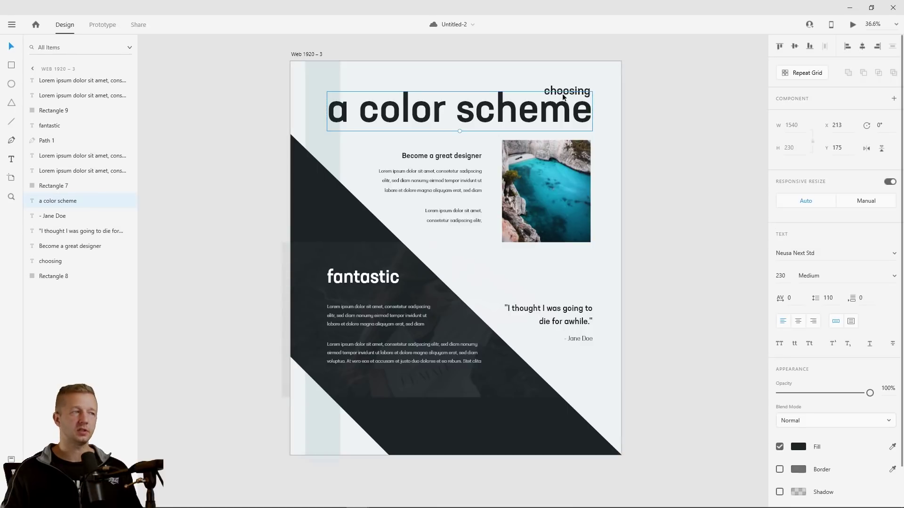
left_click(562, 91)
left_click(553, 104)
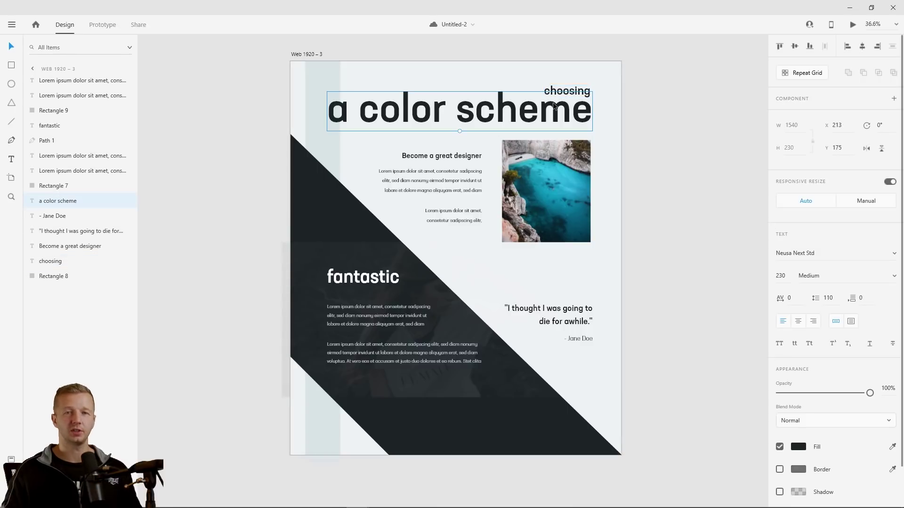
left_click(566, 92, "shift")
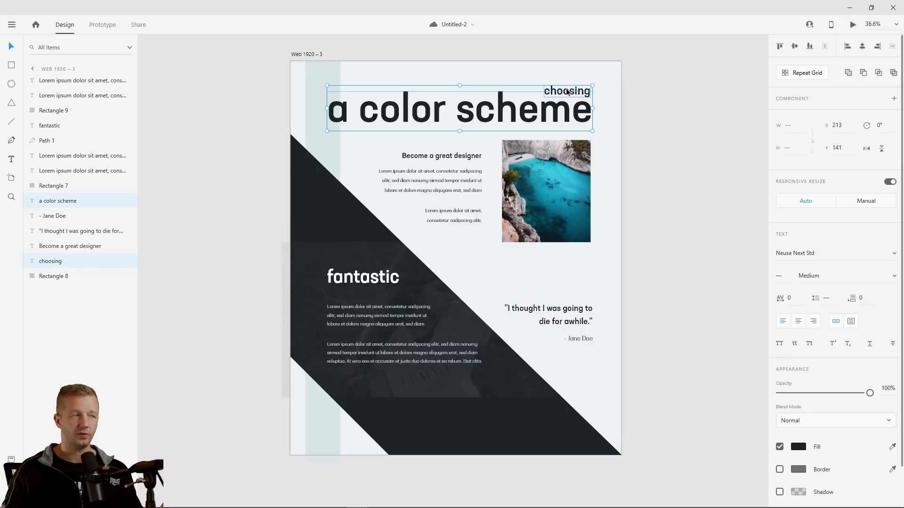
left_click(686, 115)
left_click(462, 159)
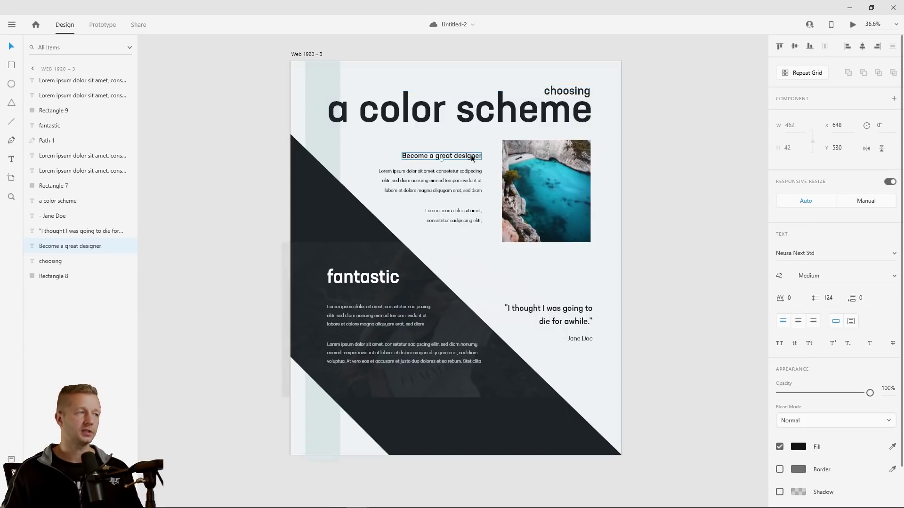
left_click(504, 119)
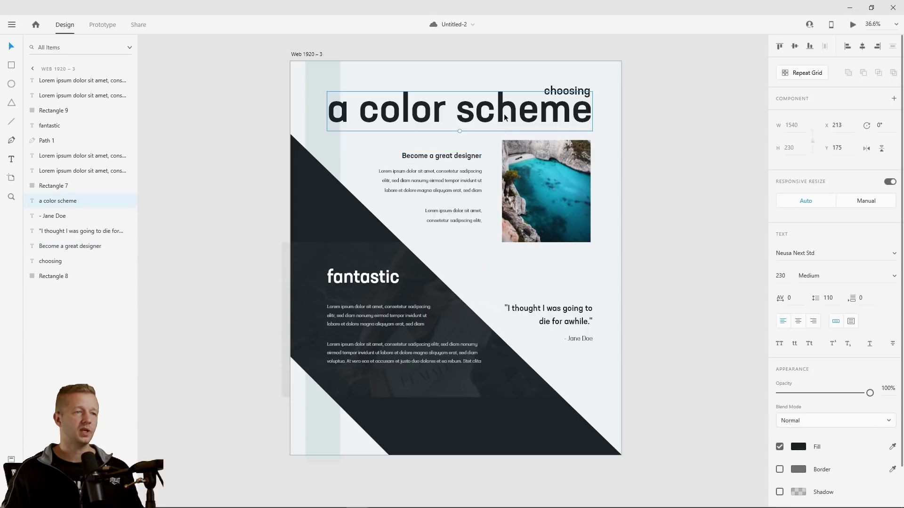
left_click(474, 159)
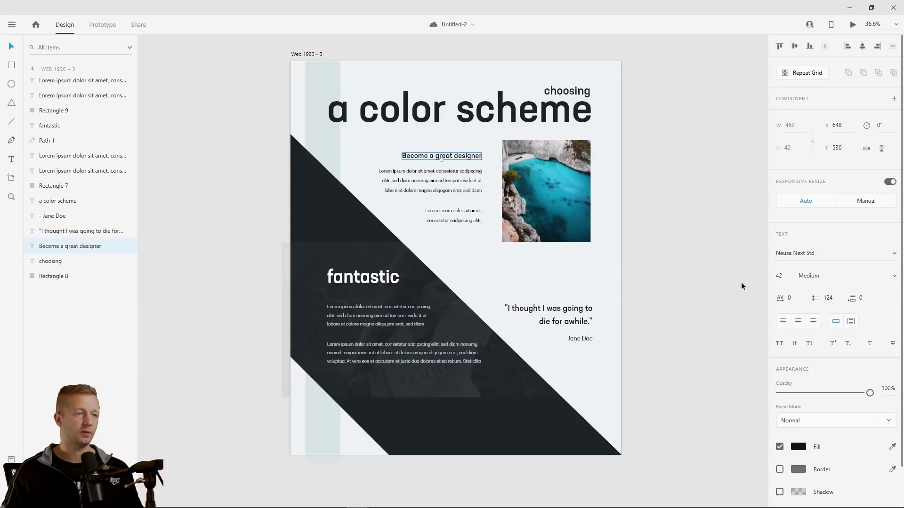
Move the unlocked faint photo overlay down until it sits below the "fantastic" heading, leaving the heading free for selection
left_click(349, 280)
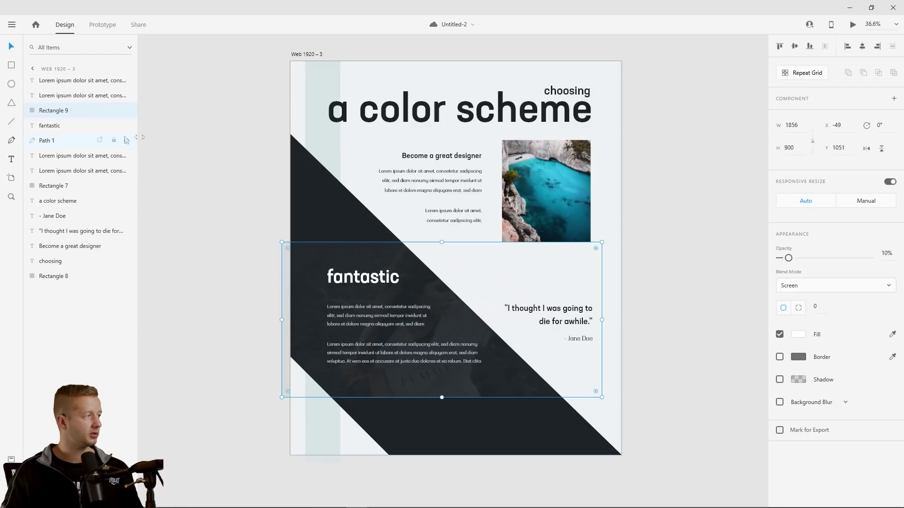
left_click(114, 110)
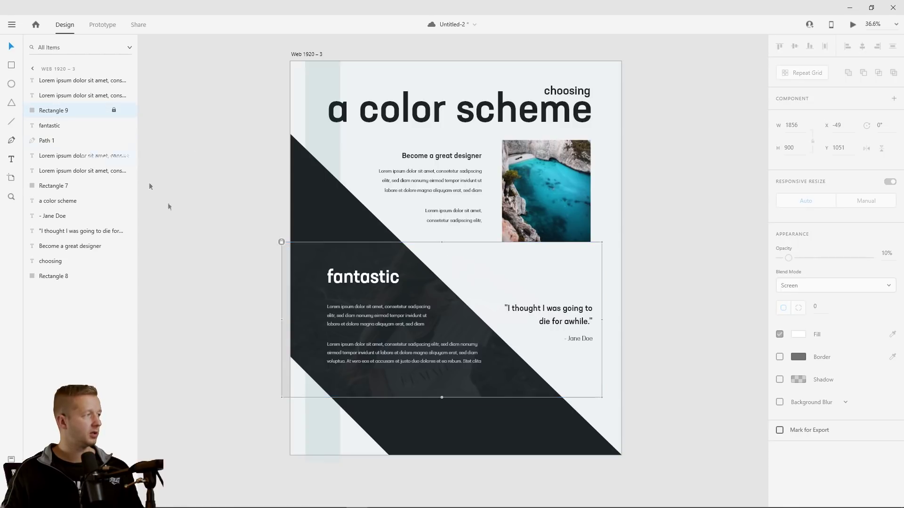
left_click(114, 112)
left_click_drag(311, 273, 314, 325)
Set the "fantastic" and "Become a great designer" headings to a matching font size of 49
left_click(353, 278)
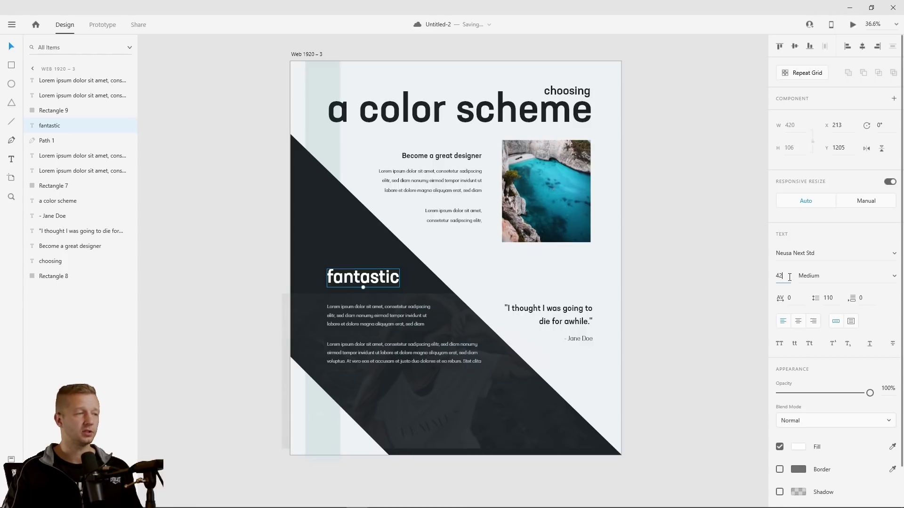
key("Return")
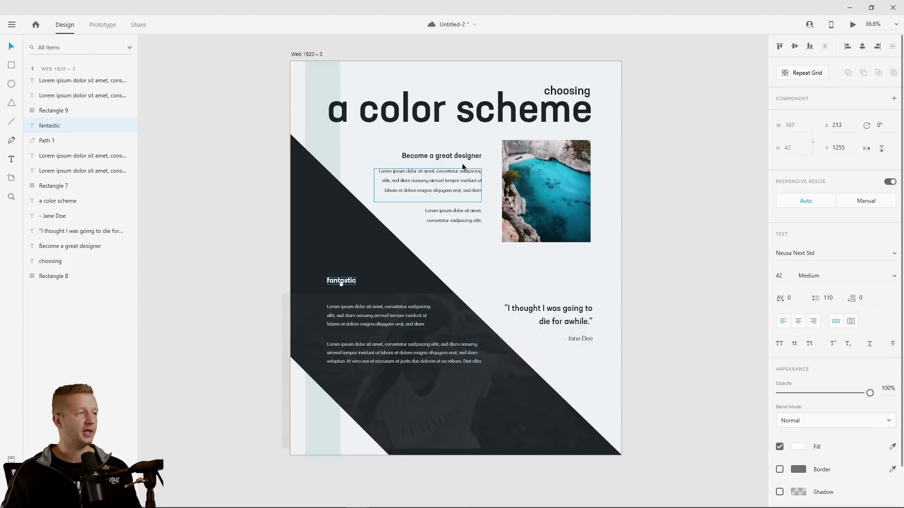
left_click(350, 282)
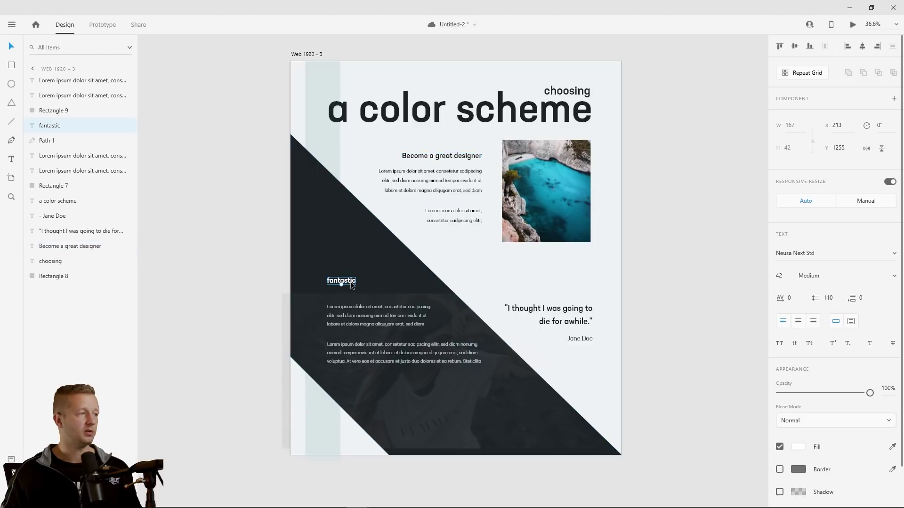
left_click(441, 159, "shift")
key("BackSpace")
type("8")
key("Return")
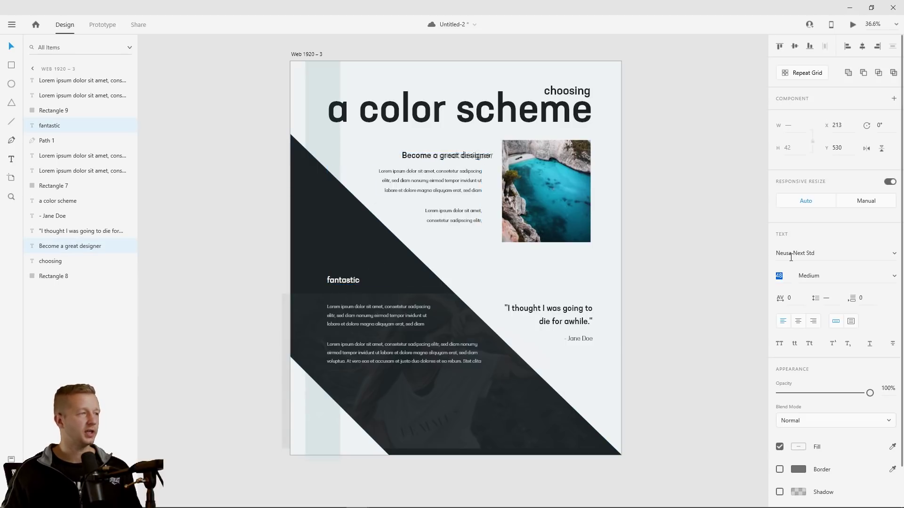
Move the "Become a great designer" heading to X 570, aligning its right edge with the paragraphs below it
left_click(717, 197)
left_click(475, 160)
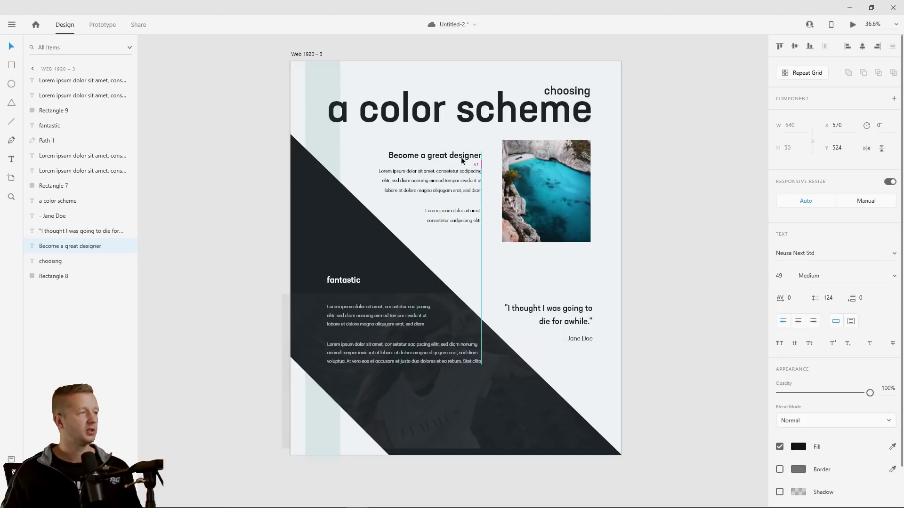
left_click(659, 168)
Move the faint photo overlay back up so that it covers the area around the "fantastic" heading and its paragraphs
left_click(348, 282)
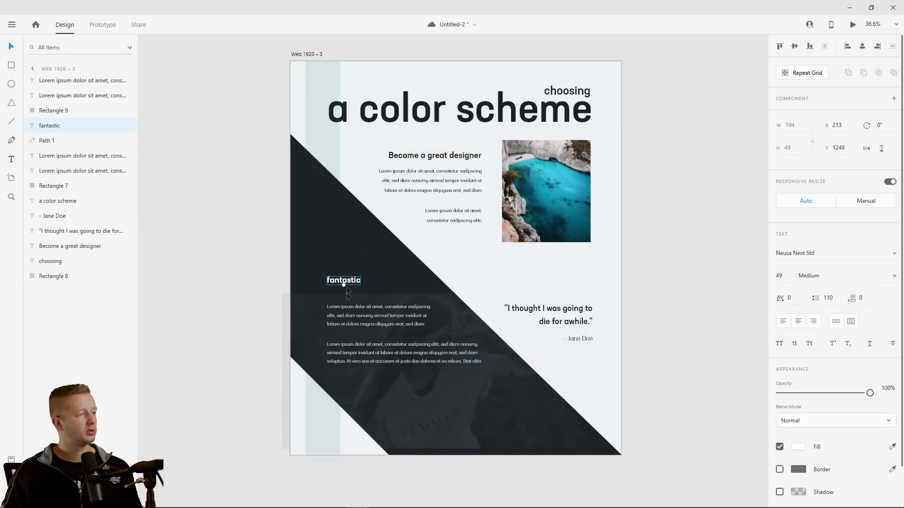
left_click_drag(358, 297, 363, 252)
left_click(230, 223)
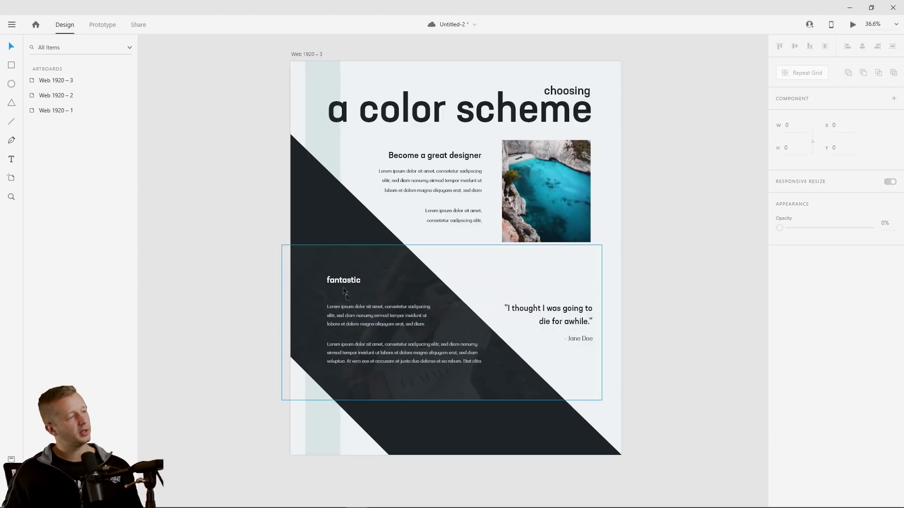
Move the two paragraphs under "fantastic" up together, placing the first at Y 1381
left_click(361, 316)
left_click(376, 351, "shift")
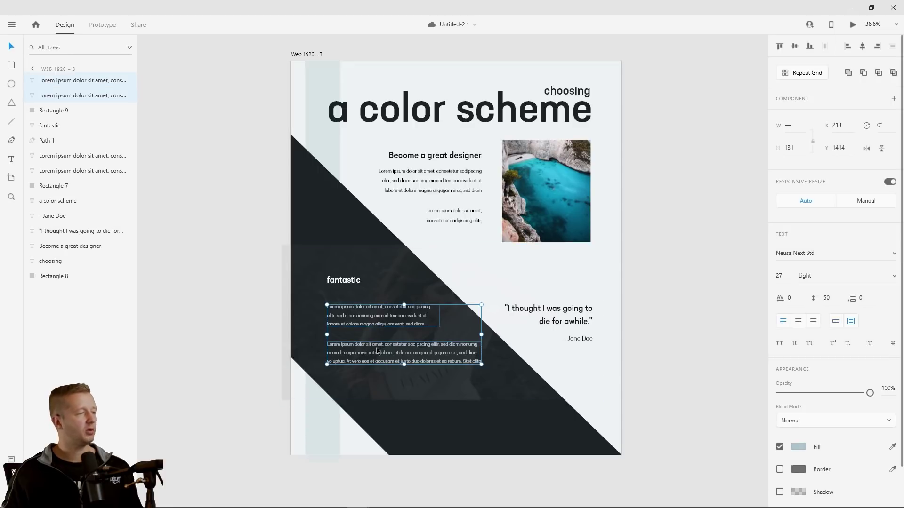
left_click_drag(391, 350, 391, 344)
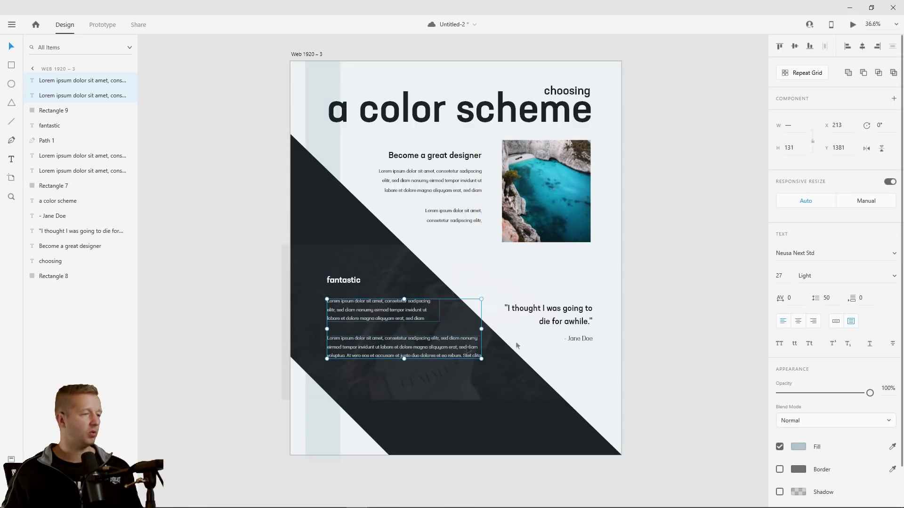
left_click(577, 325)
left_click(626, 323)
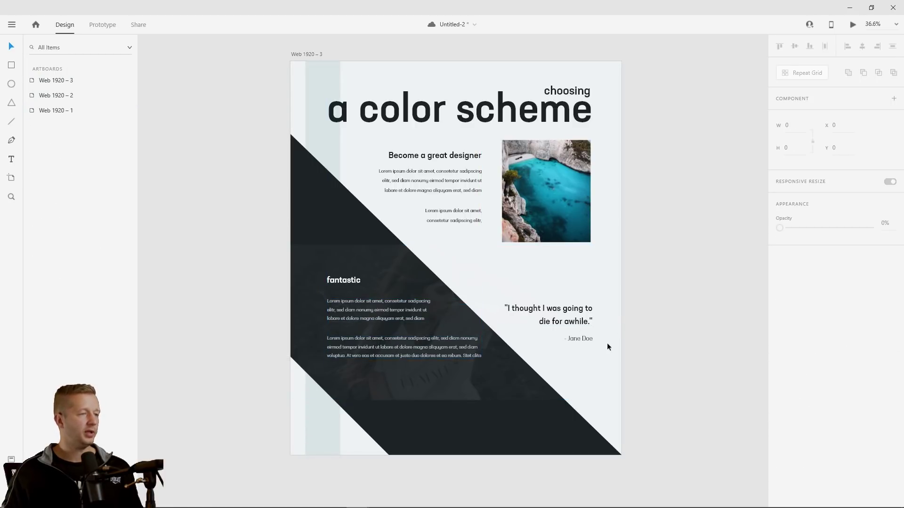
Shift the faint photo overlay left and raise the quote with its attribution level with the paragraphs in the dark band
left_click_drag(587, 361, 513, 360)
left_click(573, 306)
left_click(576, 340, "shift")
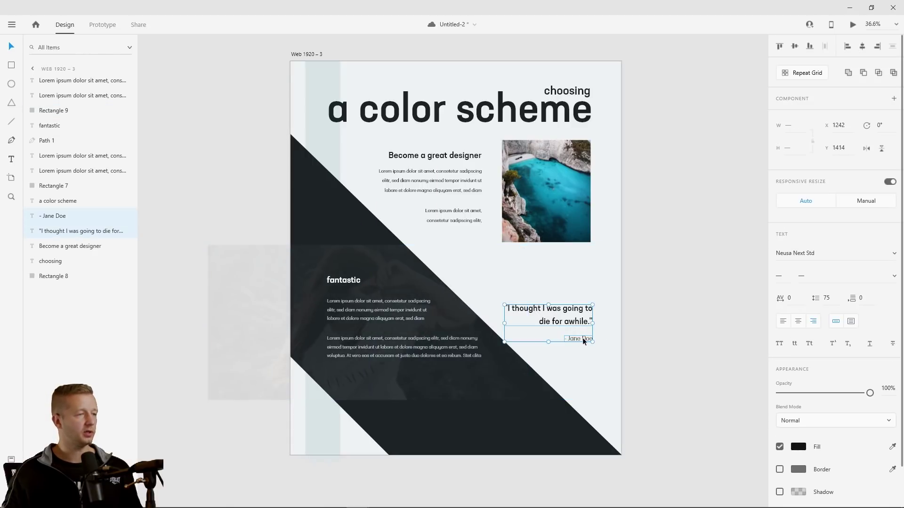
left_click_drag(583, 341, 584, 334)
Shift the faint photo overlay to the right across the dark band and check the whole layout
left_click(383, 331)
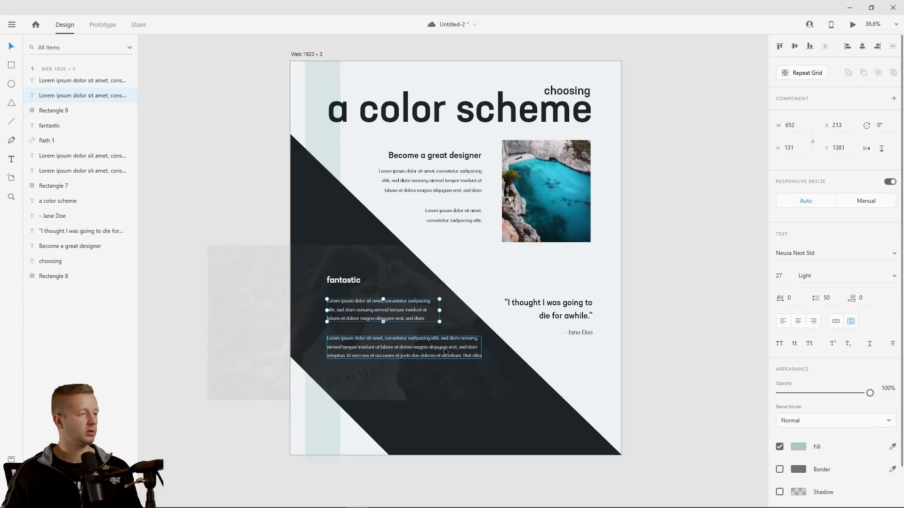
left_click_drag(481, 380, 505, 380)
left_click(687, 360)
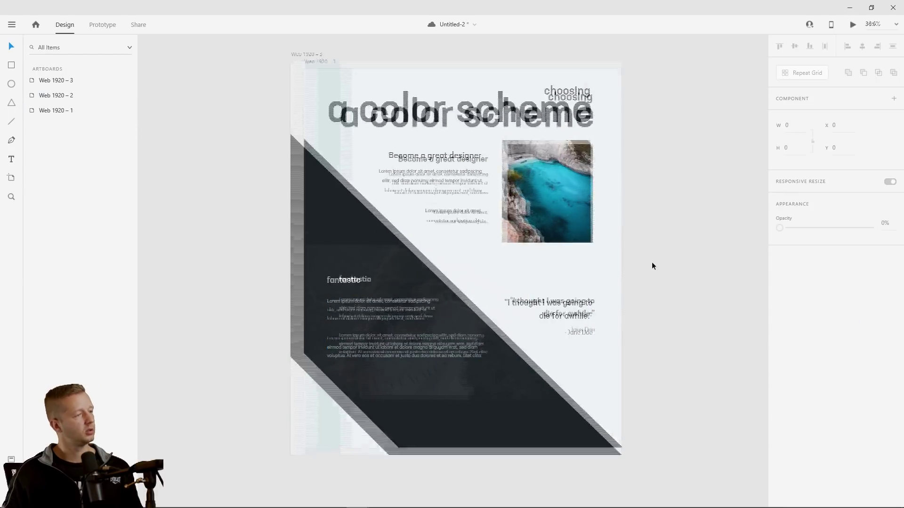
scroll(659, 277, "down", 3)
scroll(616, 286, "up", 3)
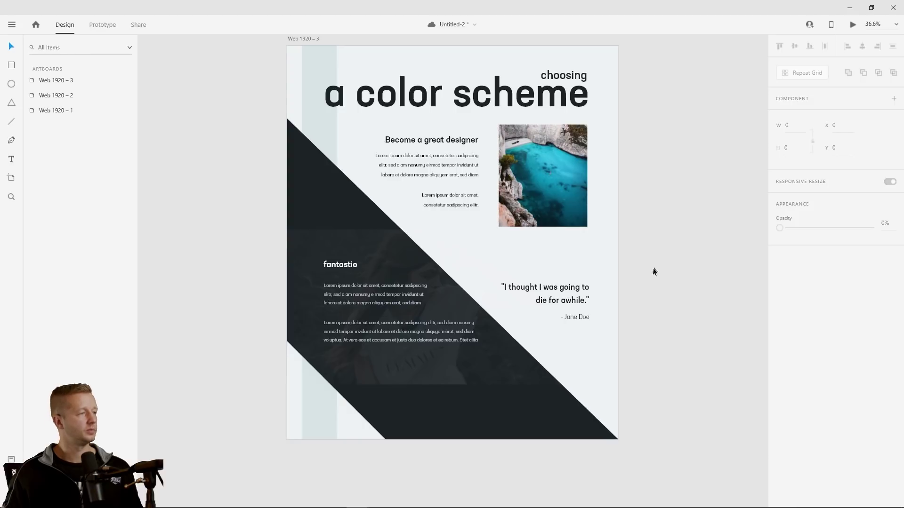
Move the third artboard left until it sits beside the second one with a small gap
scroll(653, 269, "down", 5)
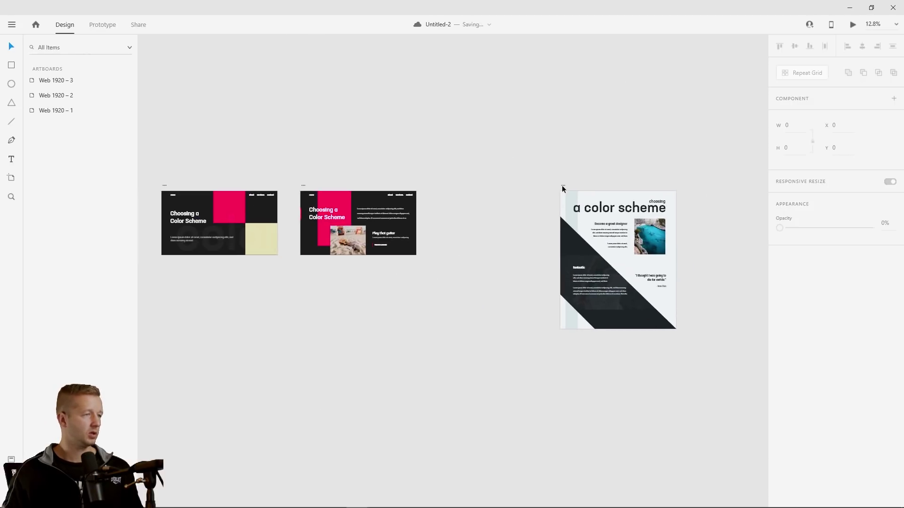
left_click_drag(562, 187, 436, 186)
left_click_drag(265, 167, 275, 168)
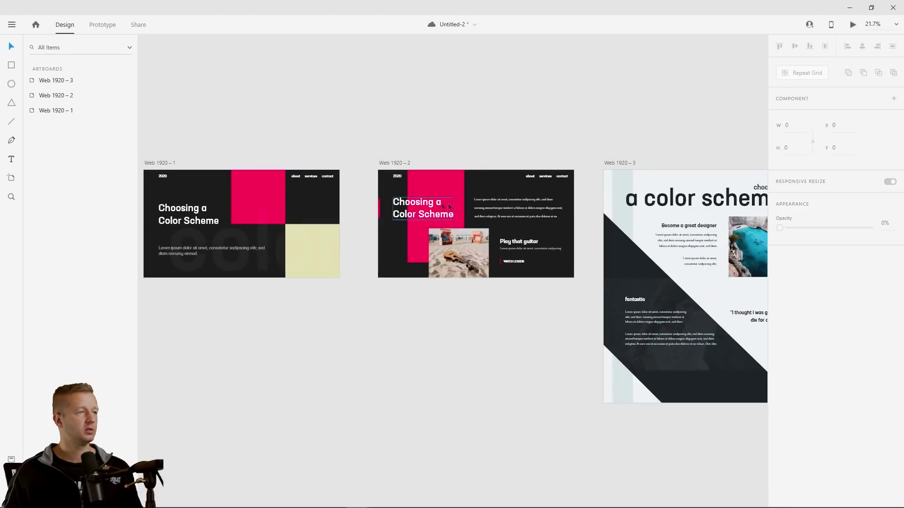
Examine how the title, paragraph, guitar photo and "Play that guitar" block are grouped and aligned on the second artboard
scroll(500, 171, "up", 3)
left_click_drag(508, 157, 454, 161)
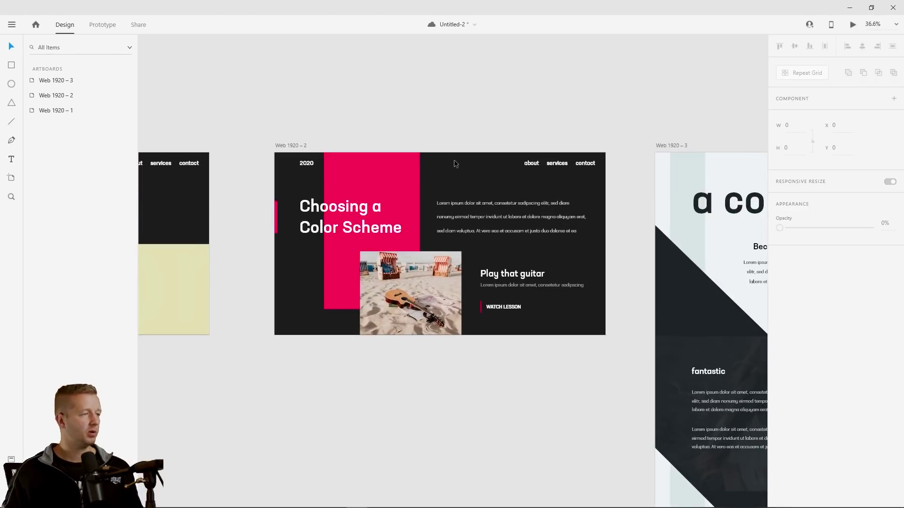
scroll(454, 161, "up", 3)
scroll(413, 201, "up", 3)
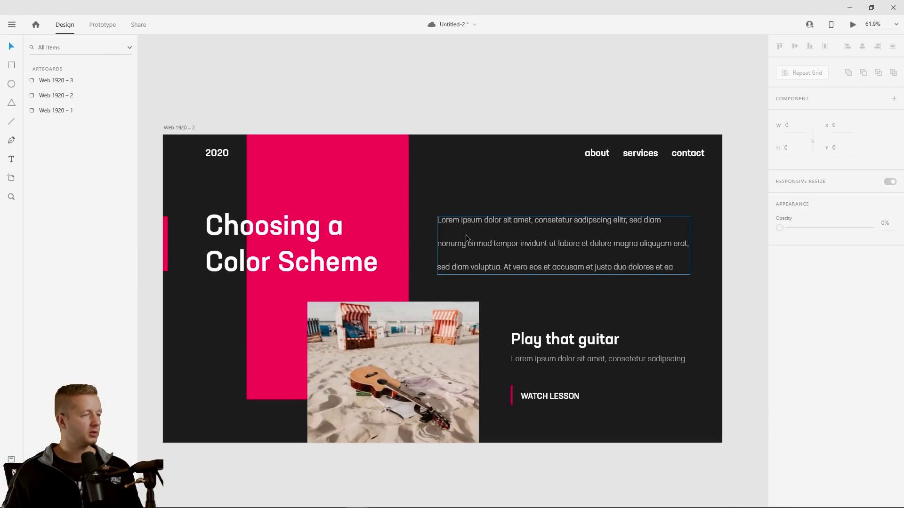
left_click_drag(484, 303, 733, 451)
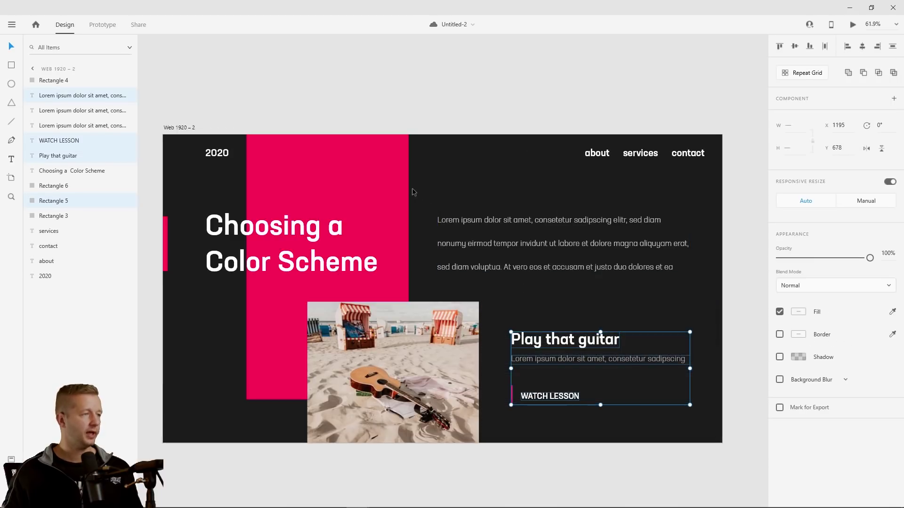
left_click_drag(412, 189, 711, 311)
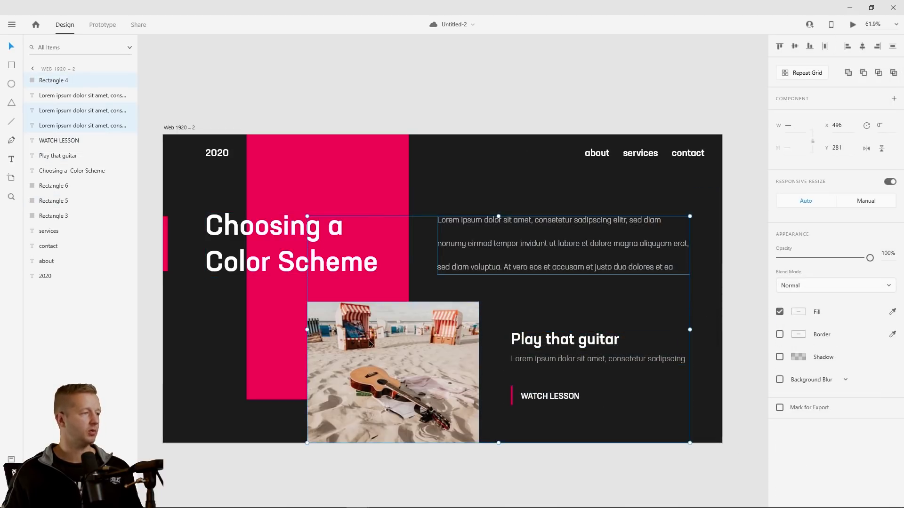
left_click(222, 369)
left_click(230, 235)
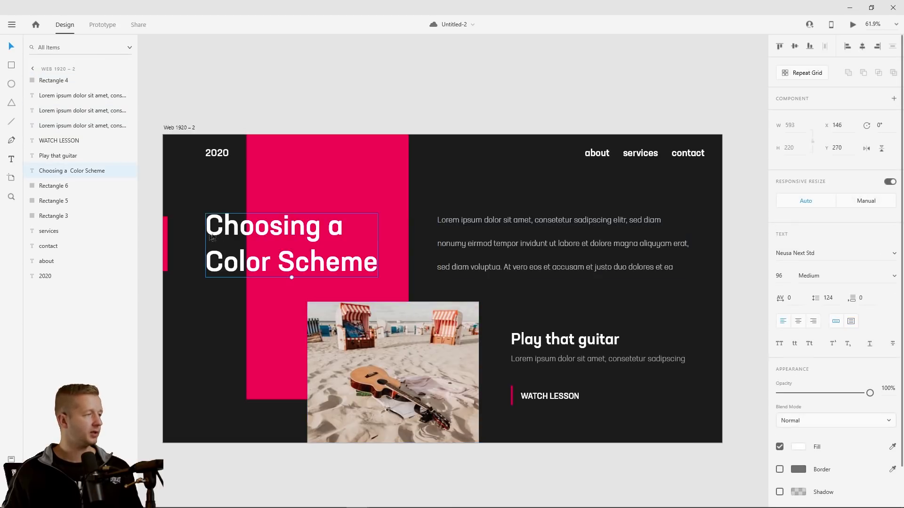
left_click(197, 213)
left_click_drag(180, 206, 698, 281)
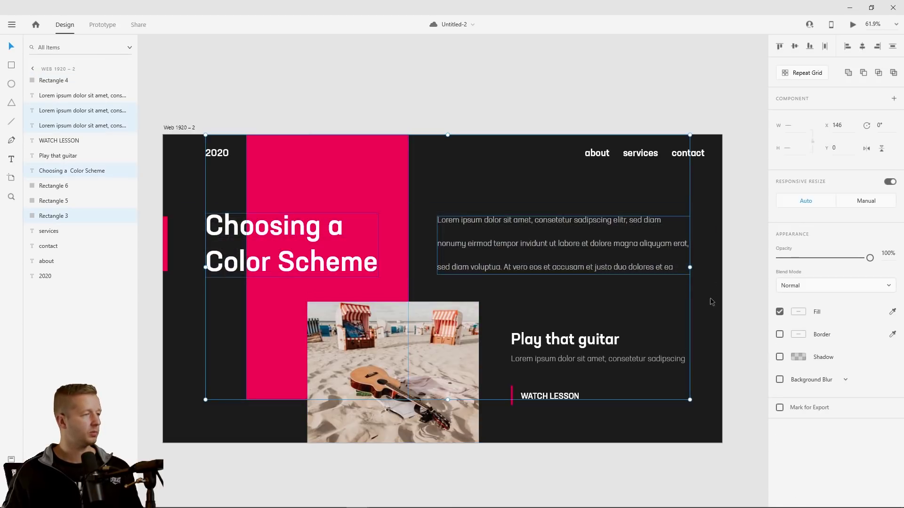
left_click(710, 304)
Examine the text and photo layout of the third artboard up close
scroll(705, 310, "down", 5)
left_click_drag(641, 327, 310, 299)
left_click_drag(517, 317, 448, 247)
scroll(434, 246, "up", 4)
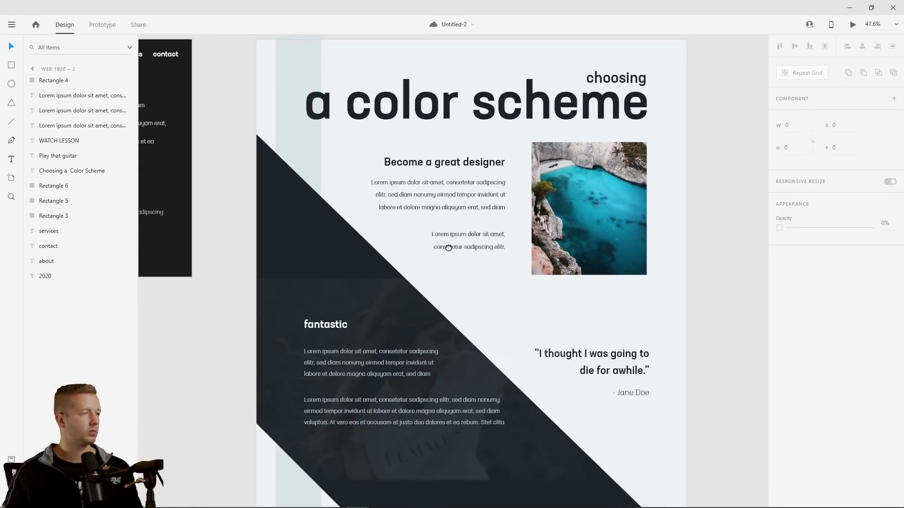